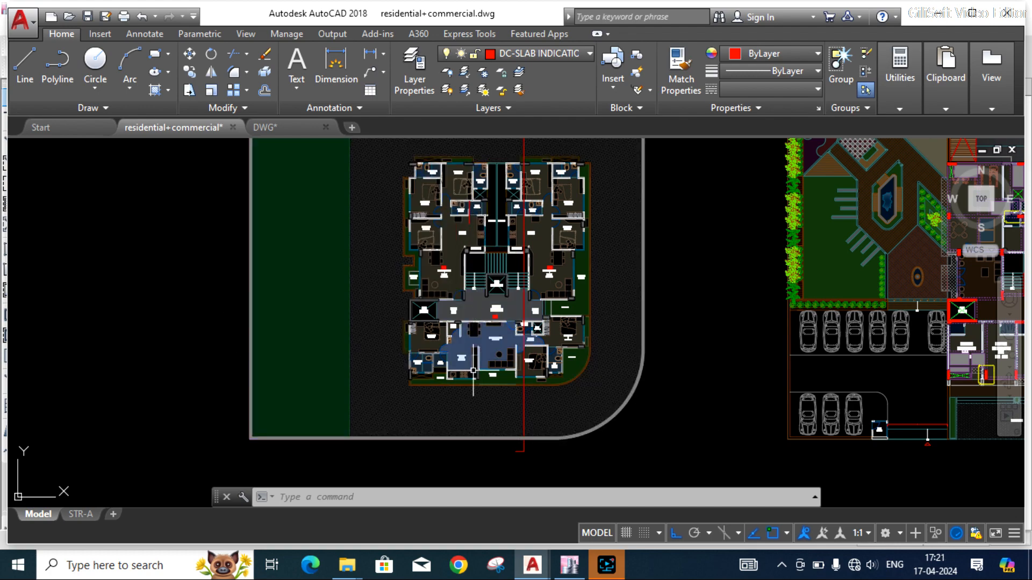
# - Examine the typical floor plan, basic section, ground-floor shops and basement parking layout in the residential+commercial drawing
pyautogui.scroll(2, 473, 371)
pyautogui.scroll(-5, 473, 370)
pyautogui.scroll(8, 478, 322)
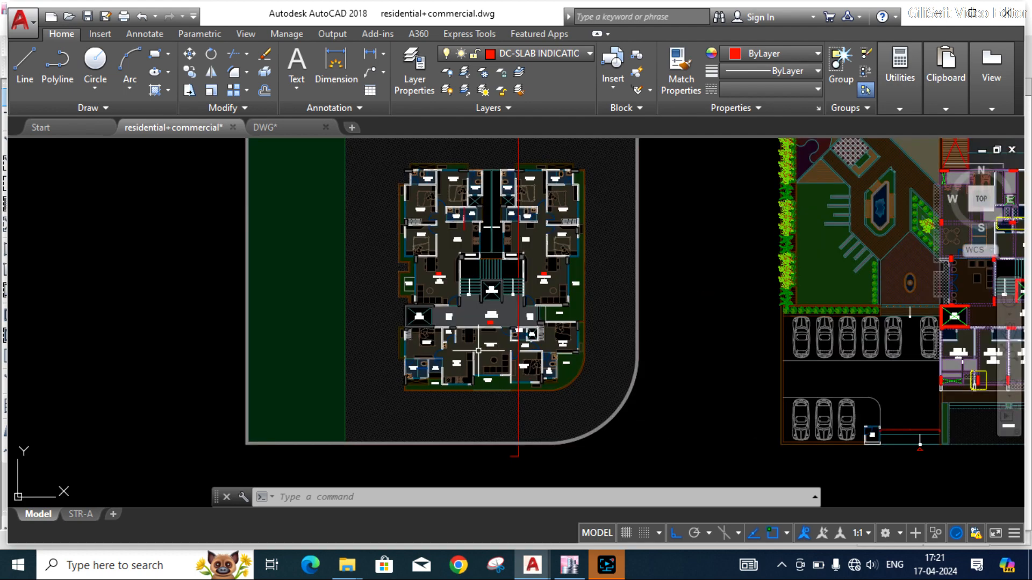
pyautogui.scroll(-10, 482, 241)
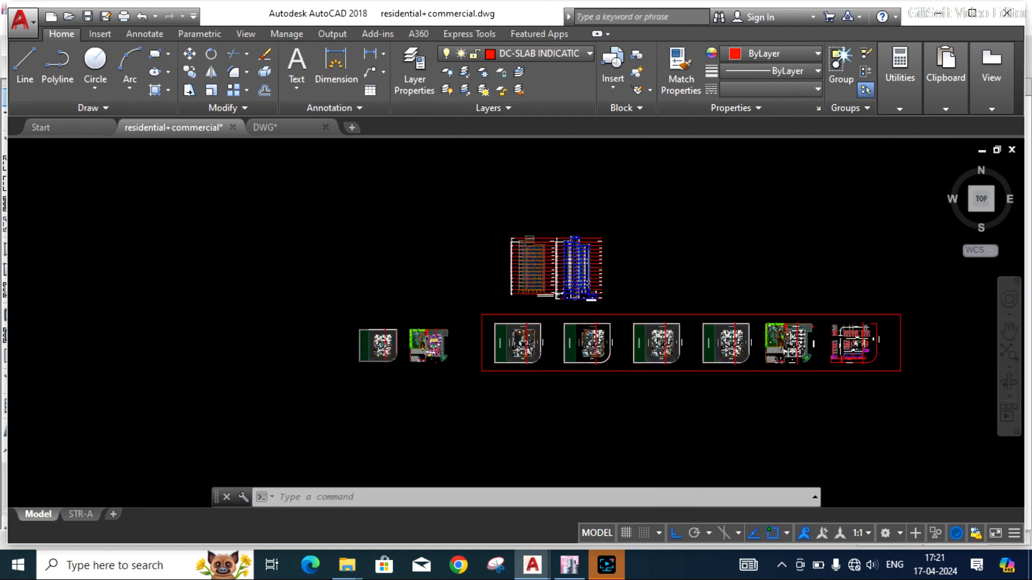
pyautogui.scroll(8, 490, 315)
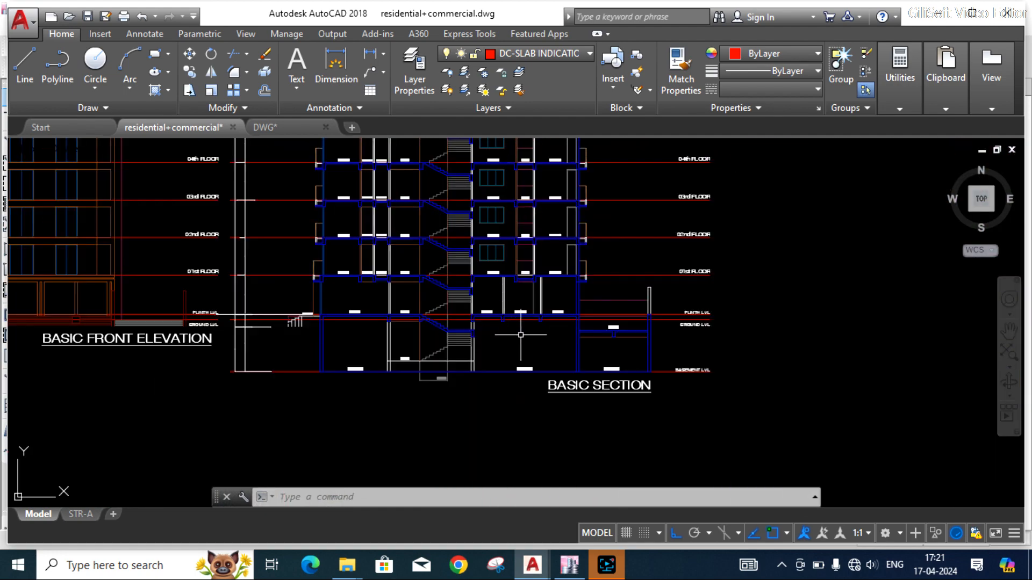
pyautogui.scroll(-8, 576, 347)
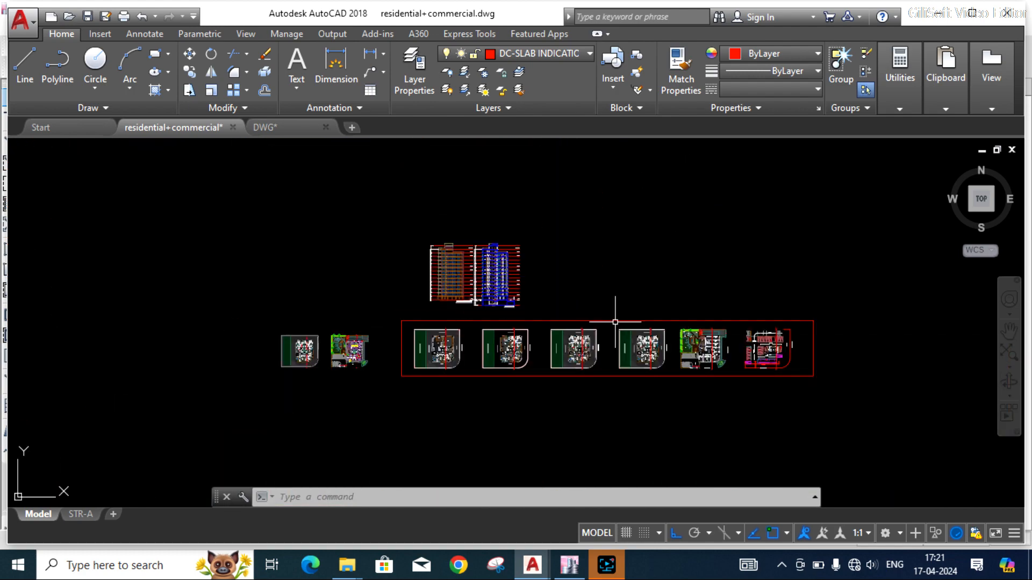
pyautogui.scroll(5, 790, 354)
pyautogui.scroll(5, 661, 344)
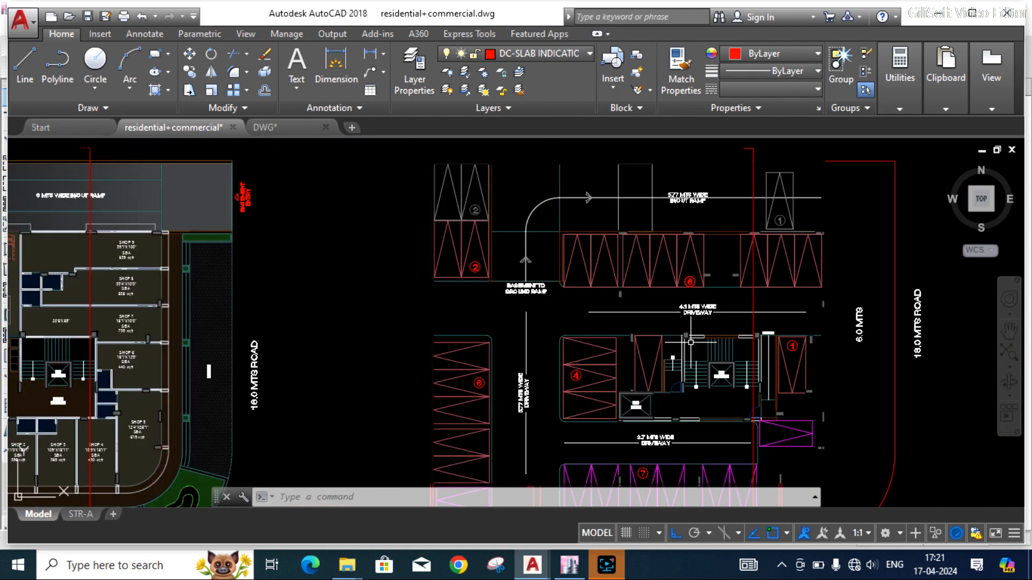
# - Switch to the DWG drawing and examine the size groups and orientation of the coloured columns along the plan's lower and curved edges
pyautogui.click(269, 129)
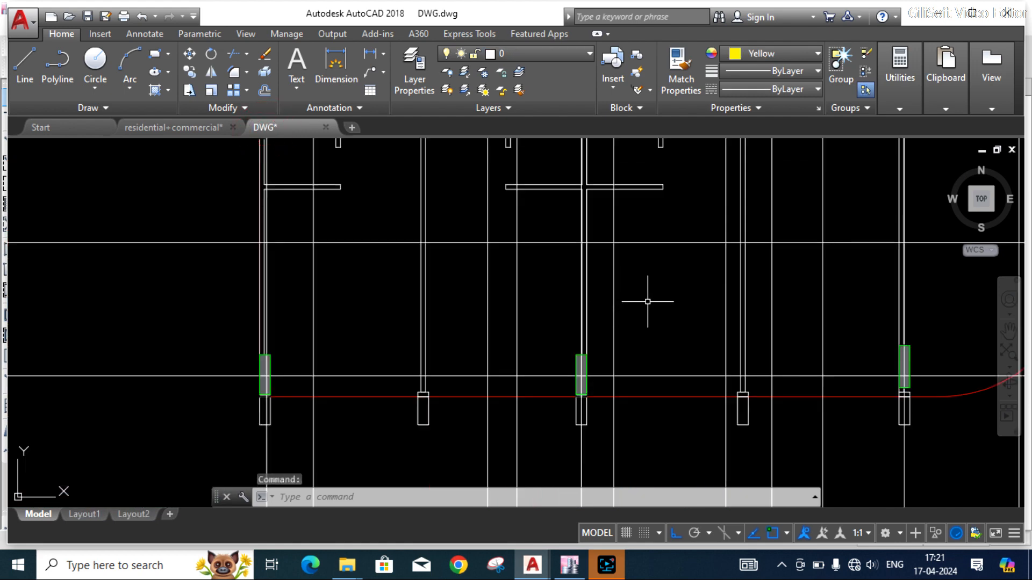
pyautogui.scroll(-3, 504, 280)
pyautogui.scroll(5, 379, 304)
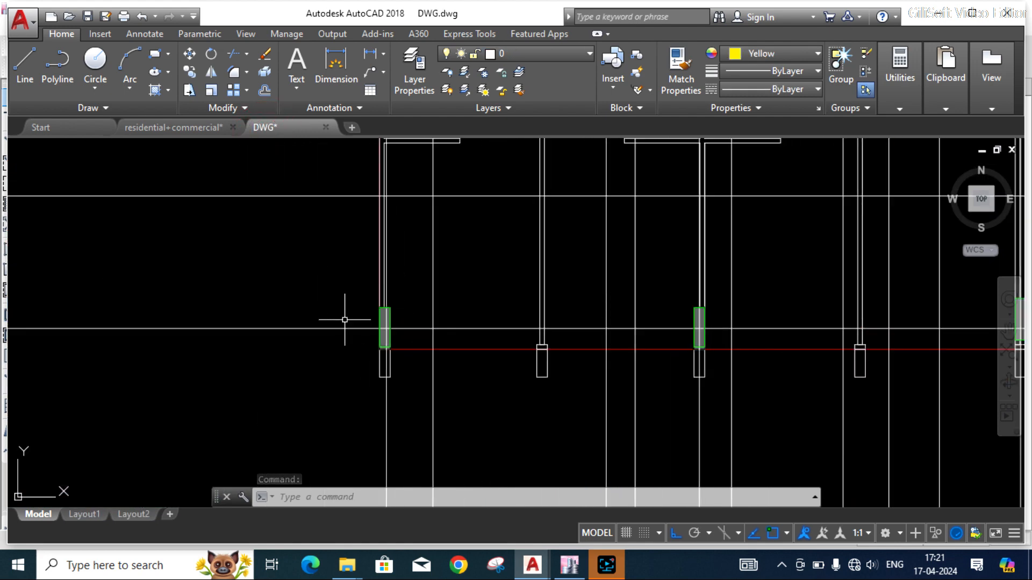
pyautogui.scroll(-2, 343, 320)
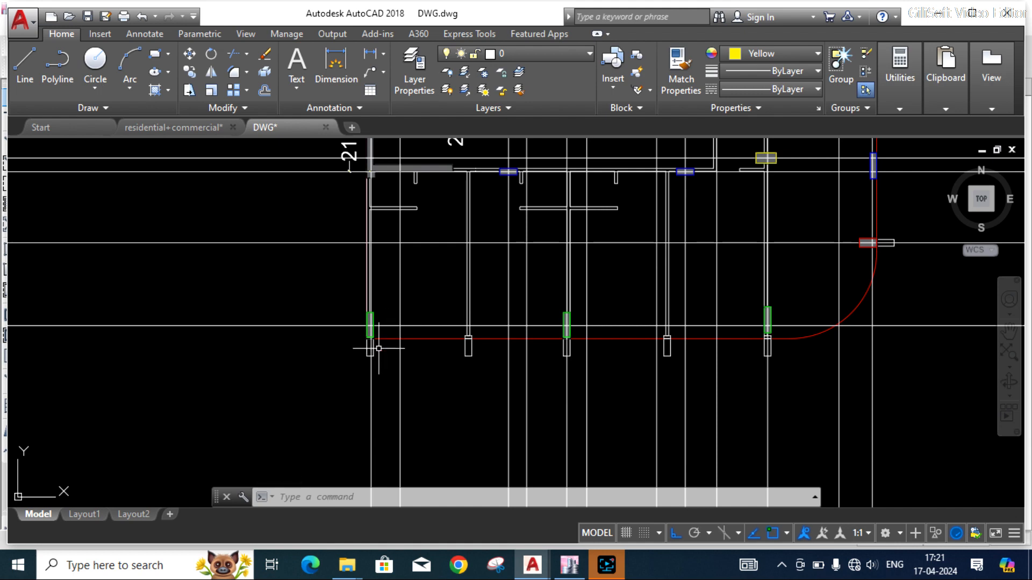
pyautogui.scroll(3, 361, 324)
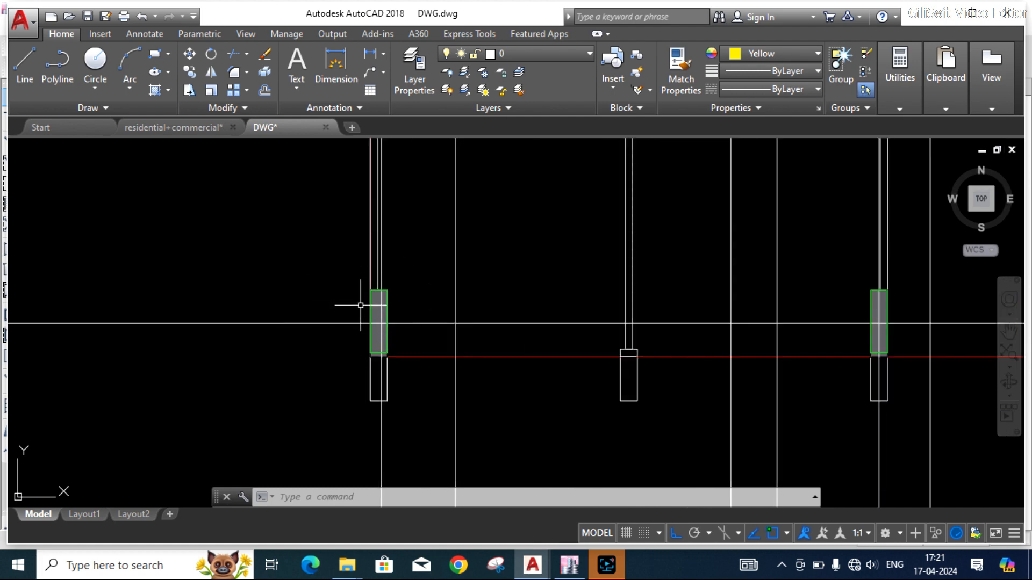
pyautogui.scroll(-5, 231, 341)
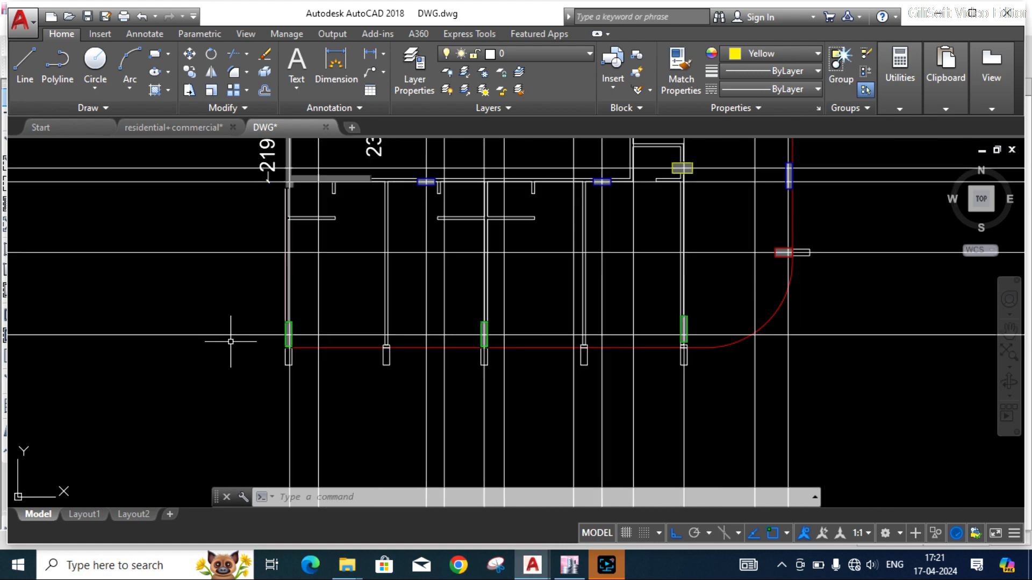
pyautogui.scroll(6, 599, 287)
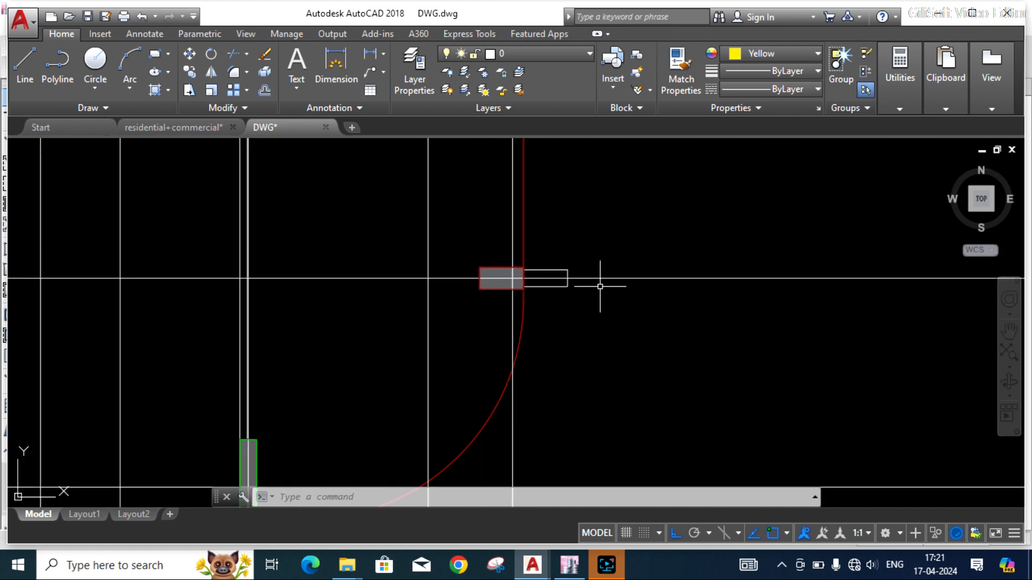
pyautogui.scroll(-4, 615, 306)
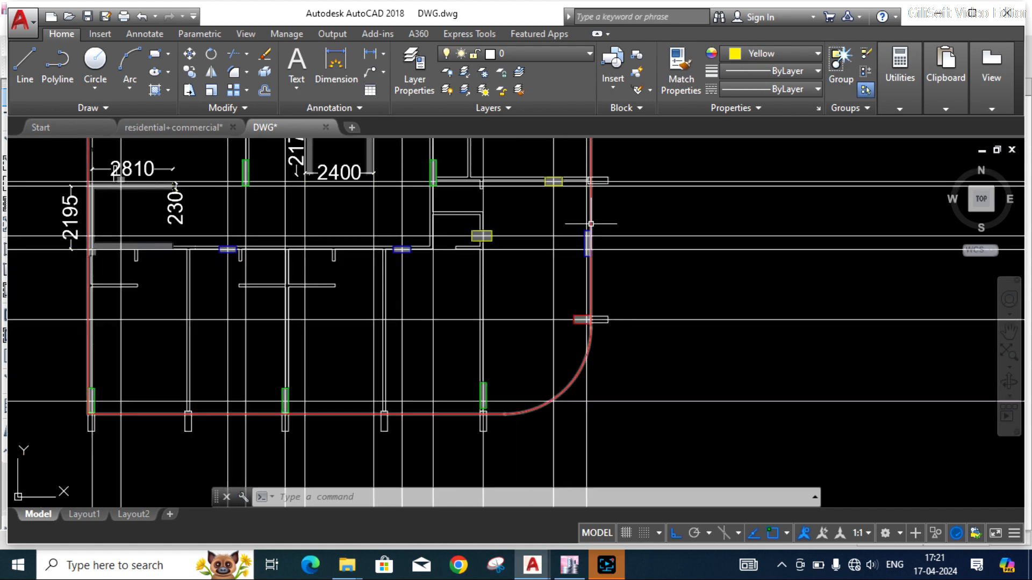
pyautogui.scroll(4, 591, 224)
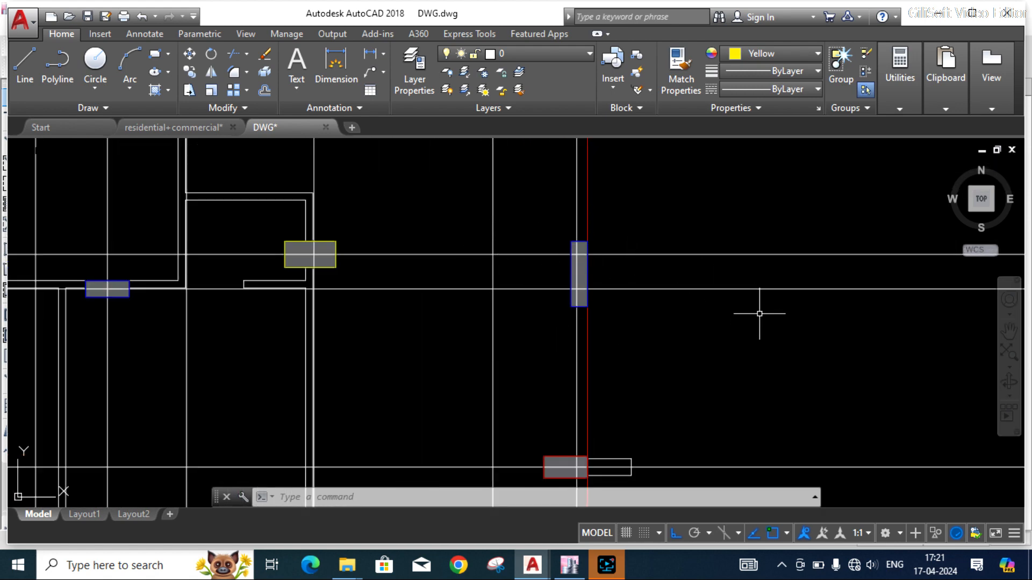
pyautogui.scroll(-2, 760, 313)
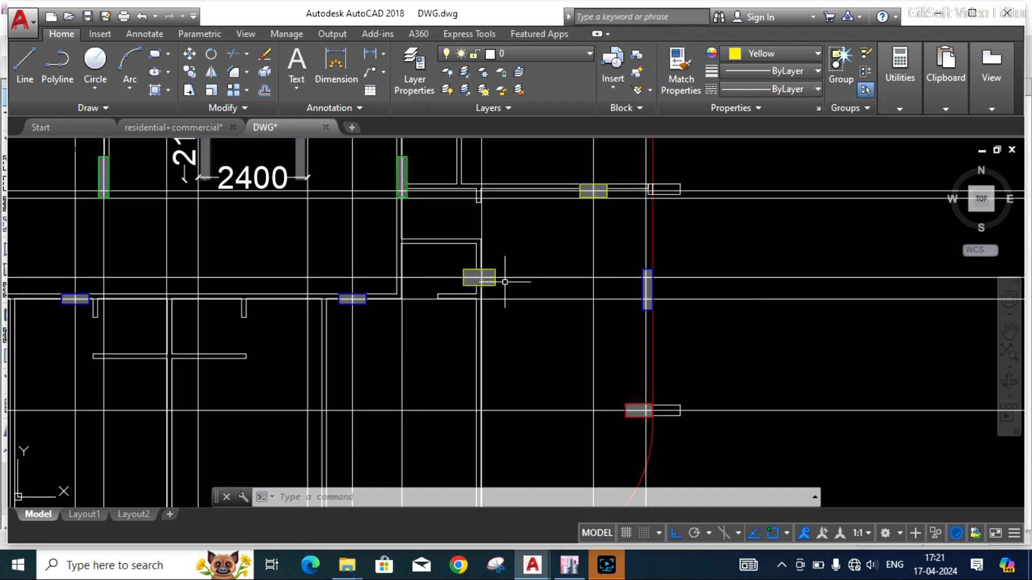
pyautogui.scroll(-2, 640, 293)
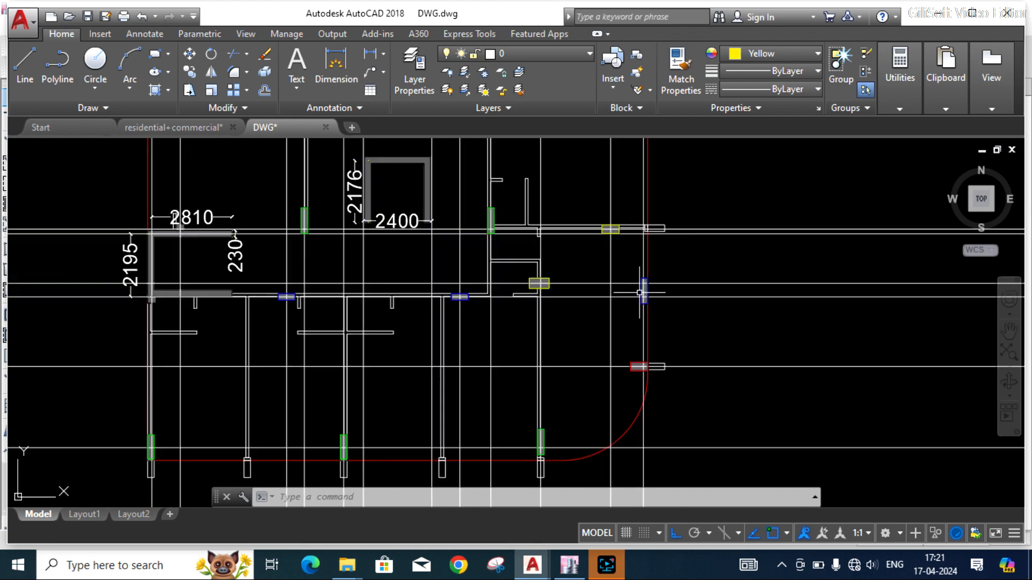
pyautogui.click(183, 127)
pyautogui.click(258, 129)
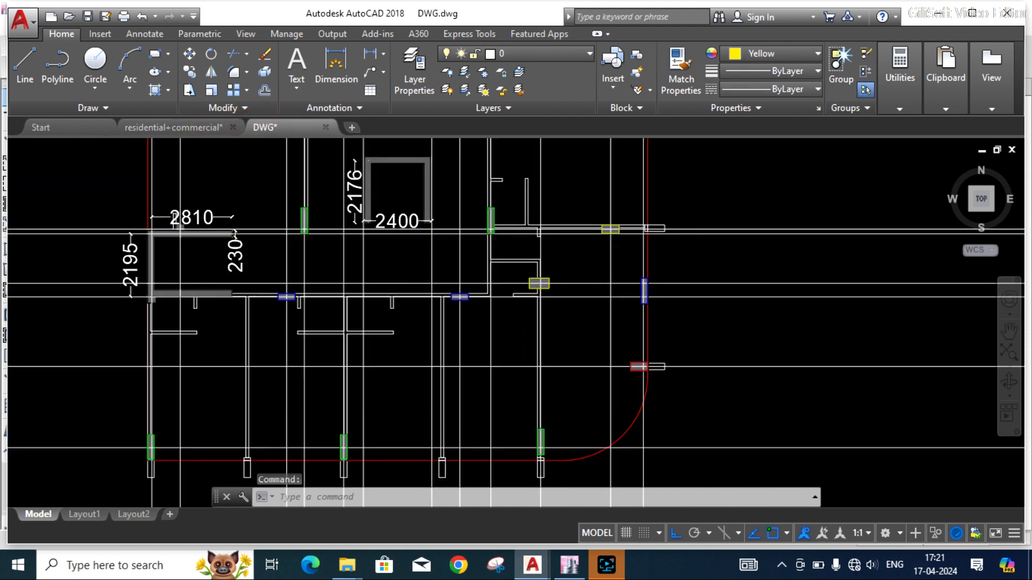
pyautogui.scroll(-2, 564, 306)
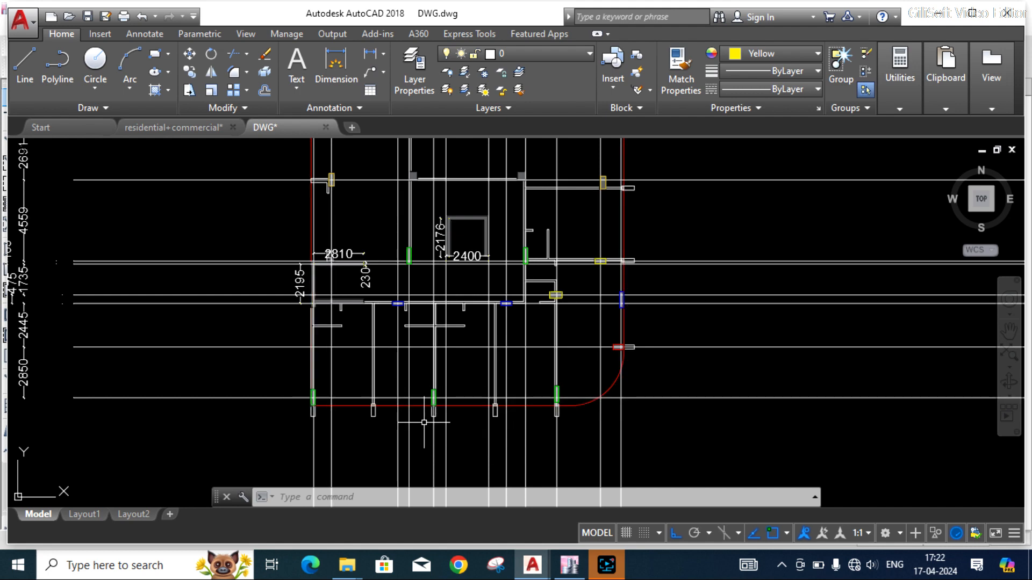
pyautogui.scroll(5, 303, 398)
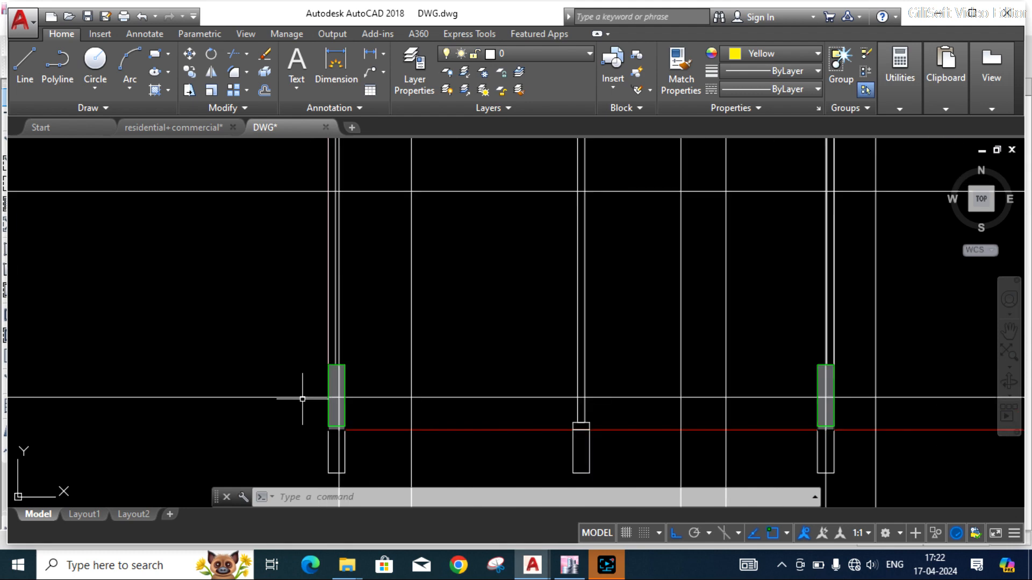
pyautogui.scroll(-2, 411, 324)
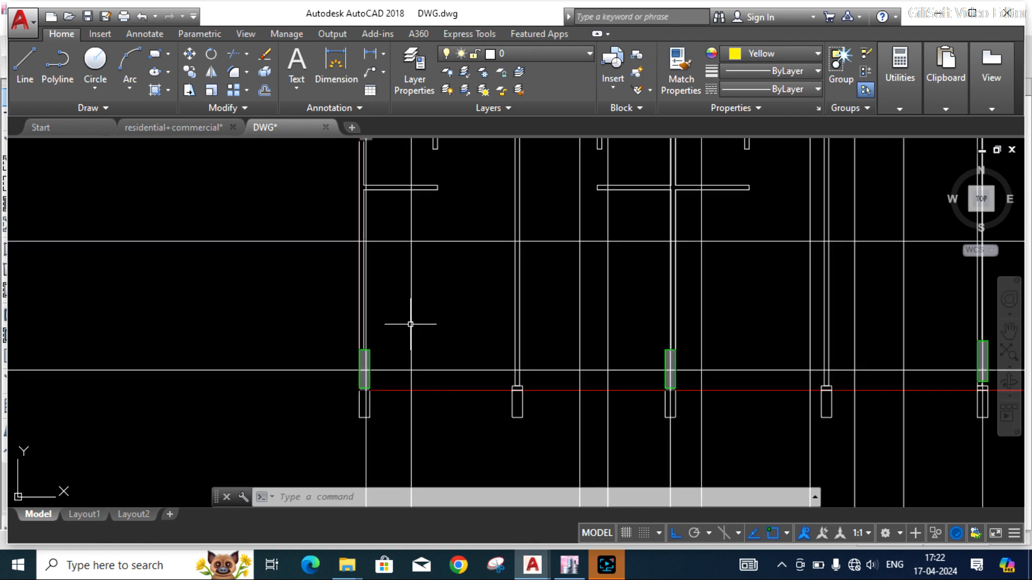
# - Switch to the ETABS model showing the Story1 plan view
pyautogui.click(575, 563)
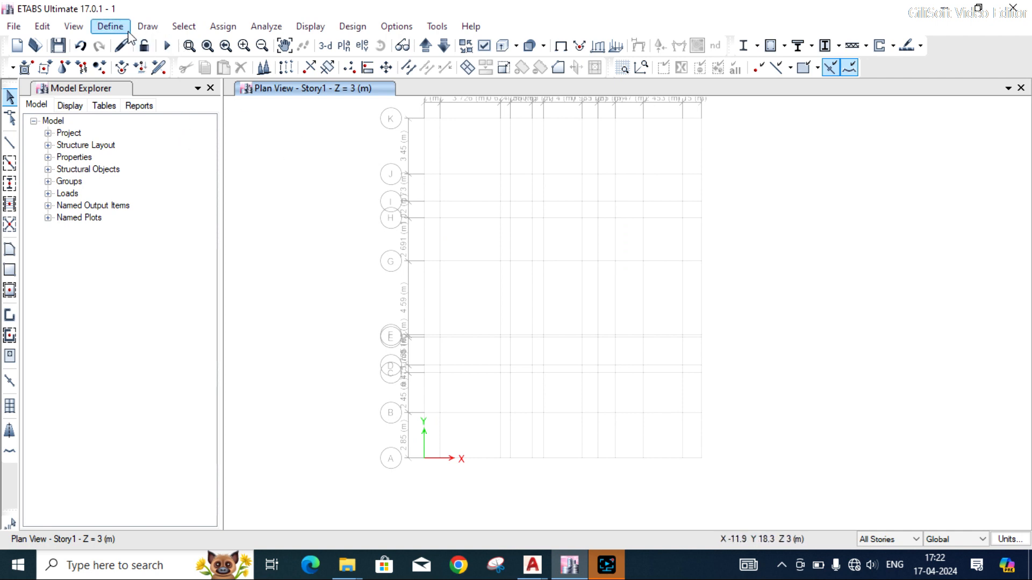
pyautogui.click(154, 30)
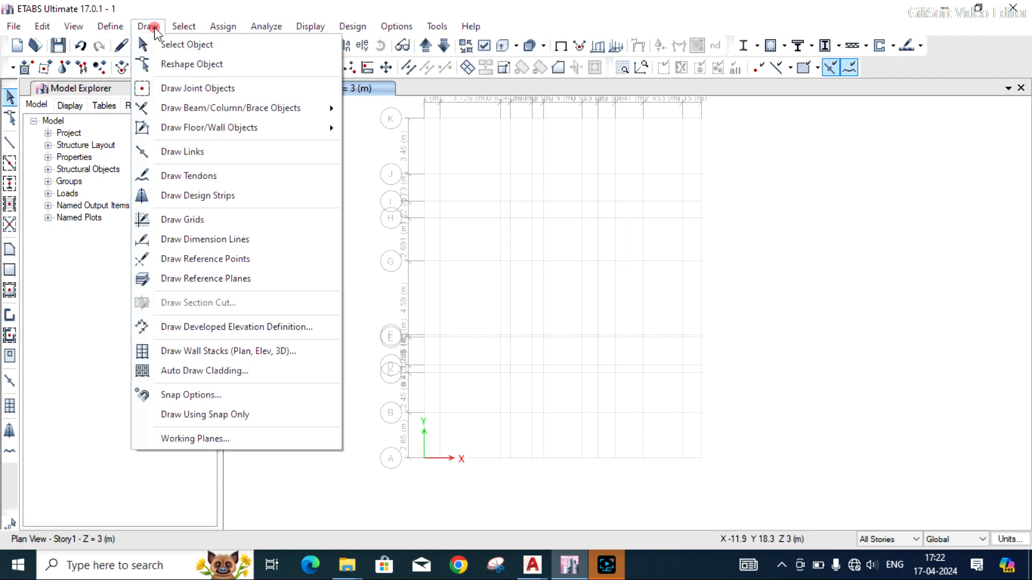
pyautogui.moveTo(206, 112)
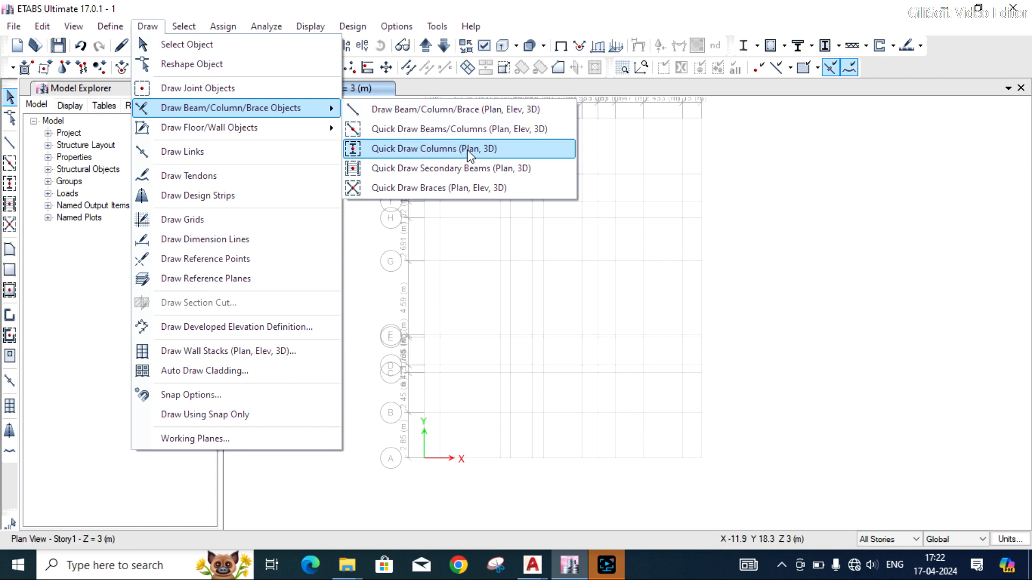
pyautogui.press('Escape')
pyautogui.press('Escape')
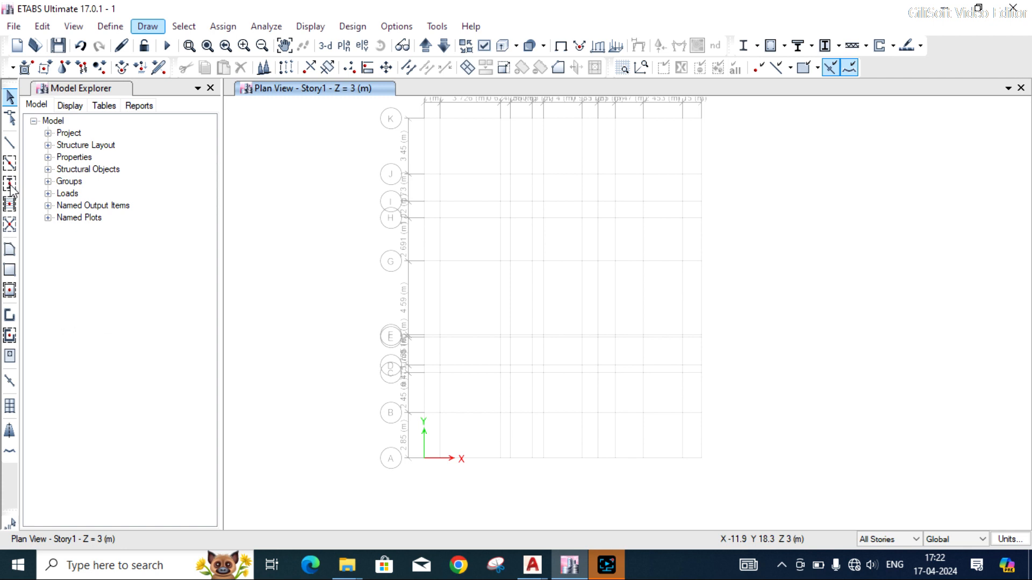
# - Start Quick Draw Columns and choose the C 230X900 section as the column property
pyautogui.click(10, 184)
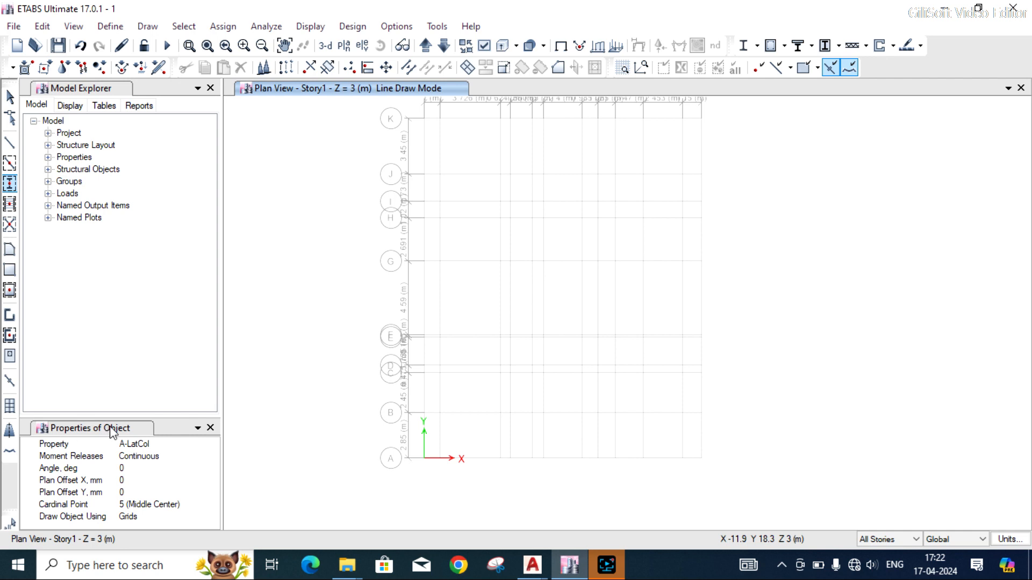
pyautogui.click(214, 443)
pyautogui.click(213, 444)
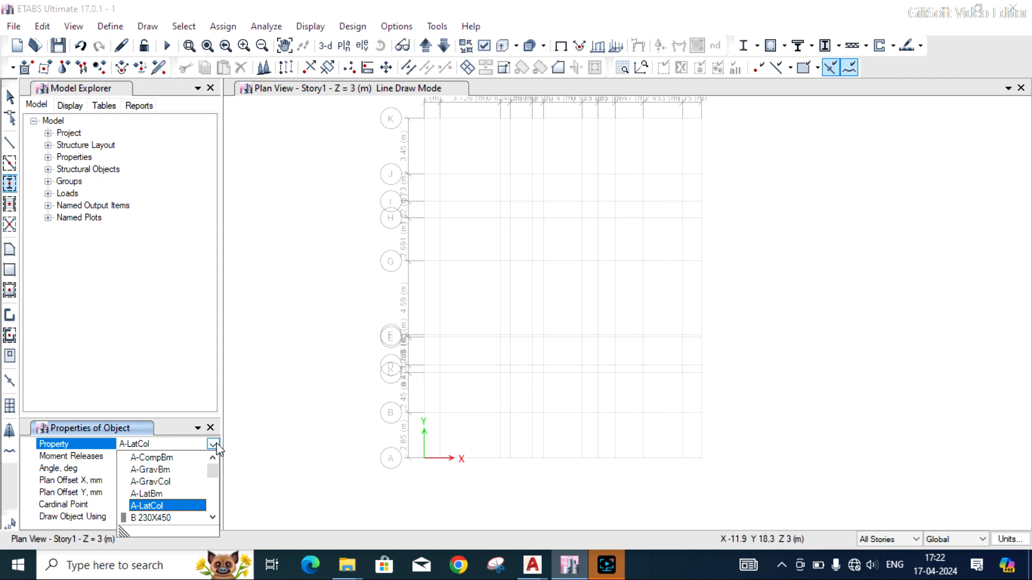
pyautogui.scroll(-3, 178, 500)
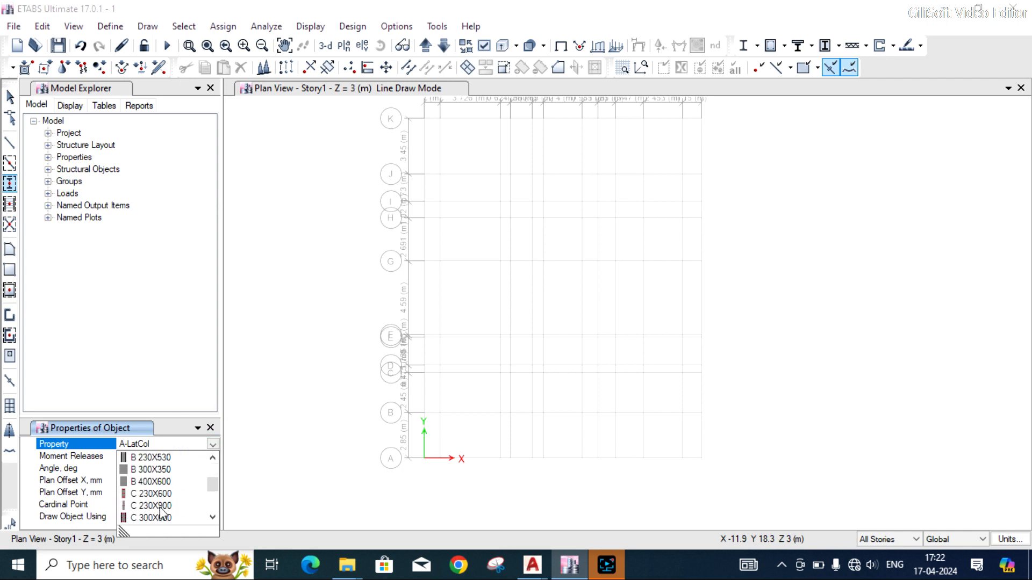
pyautogui.click(159, 507)
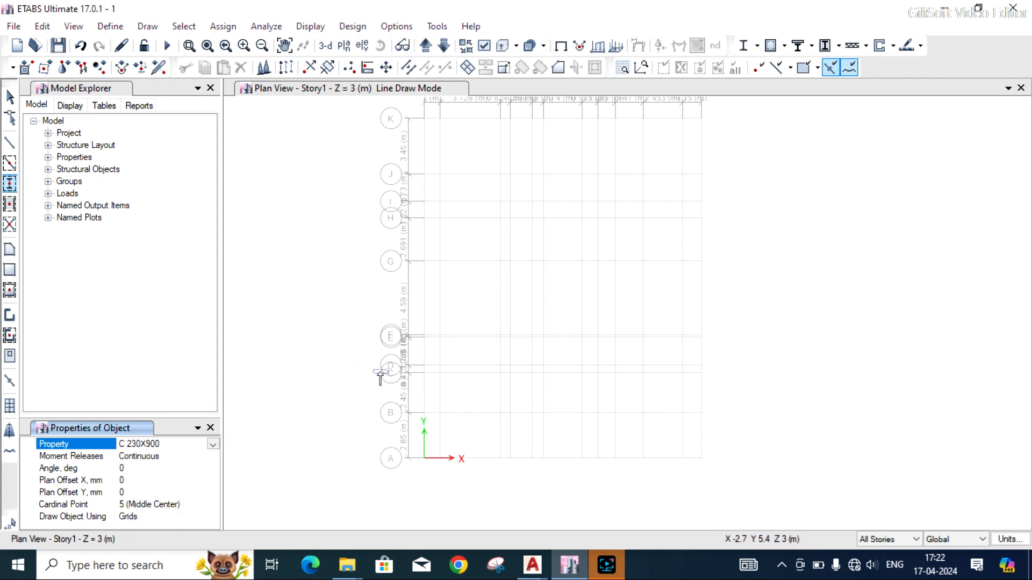
# - Check the lower-left corner column in the AutoCAD plan, then place it in ETABS at grid point 1 A with a 90-degree angle
pyautogui.scroll(3, 404, 443)
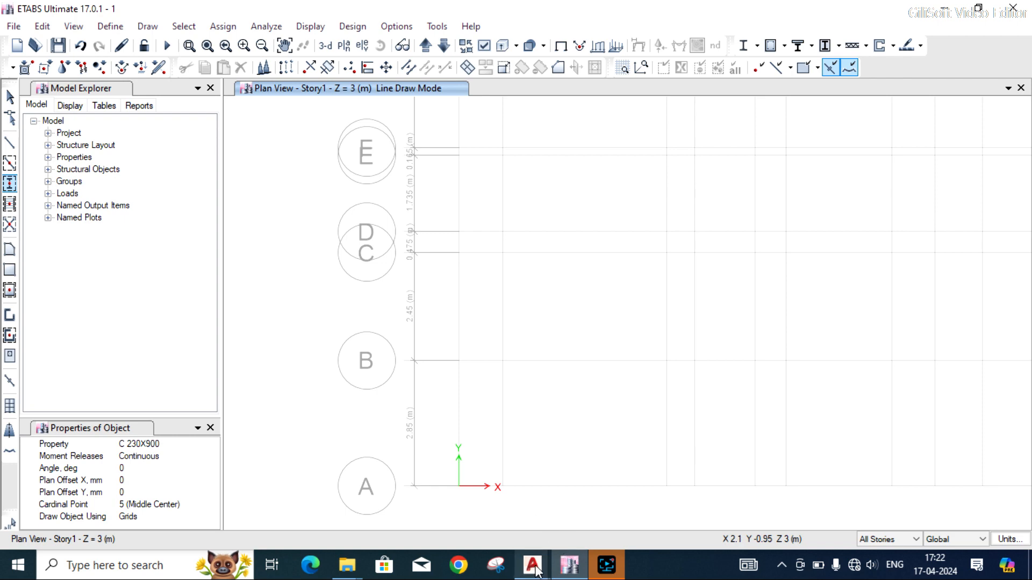
pyautogui.moveTo(536, 571)
pyautogui.click(596, 498)
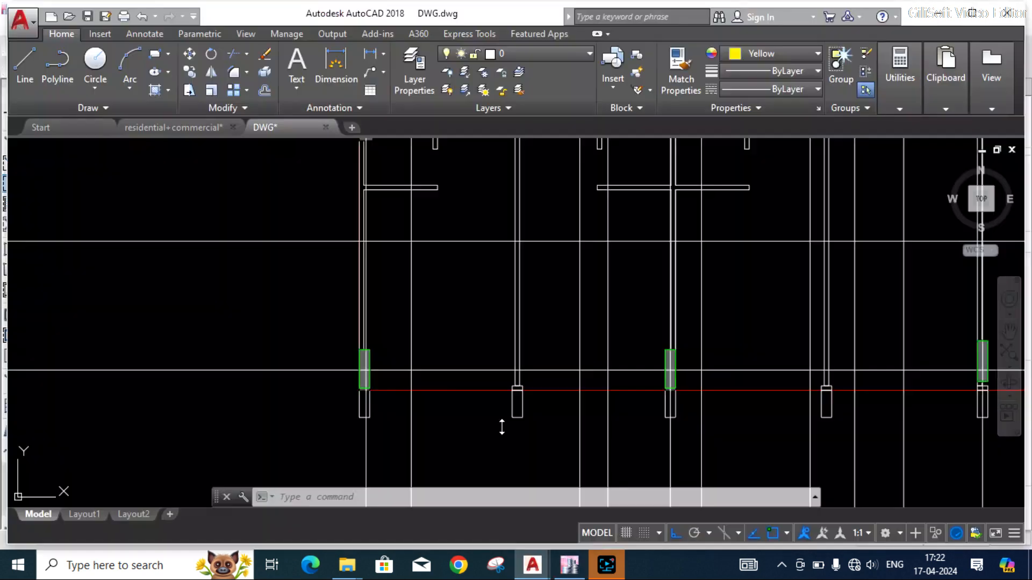
pyautogui.click(570, 564)
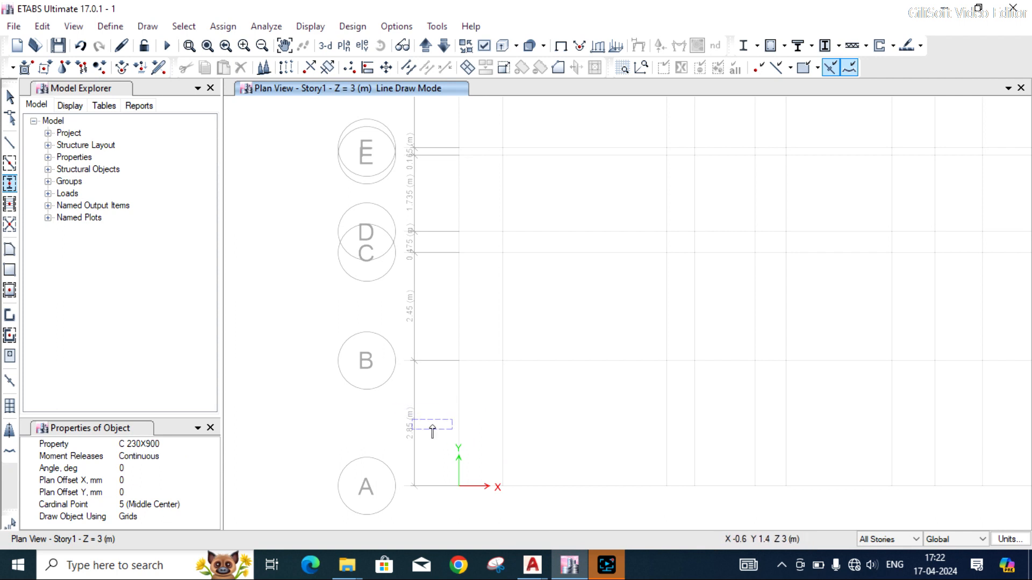
pyautogui.click(117, 467)
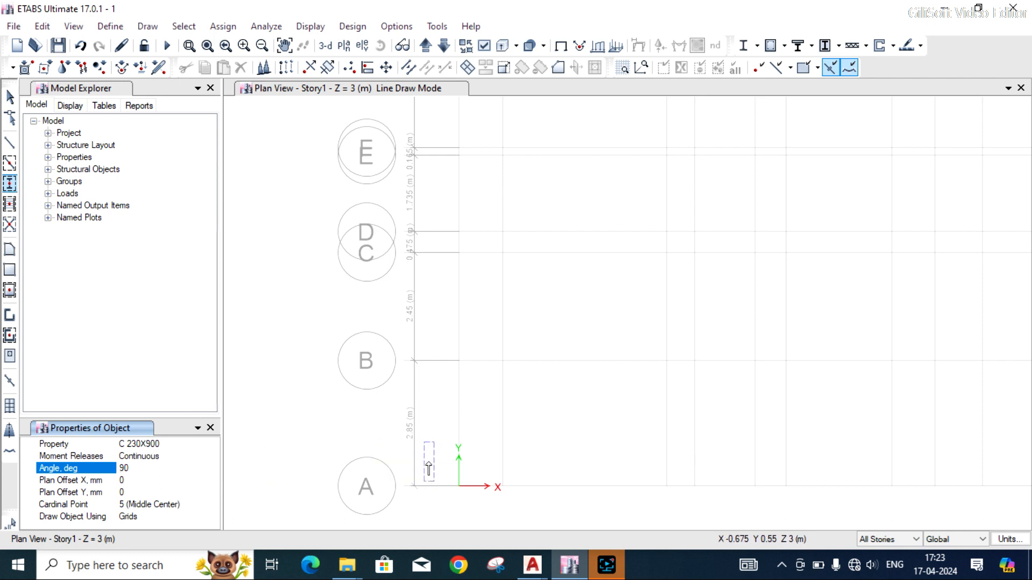
pyautogui.click(460, 488)
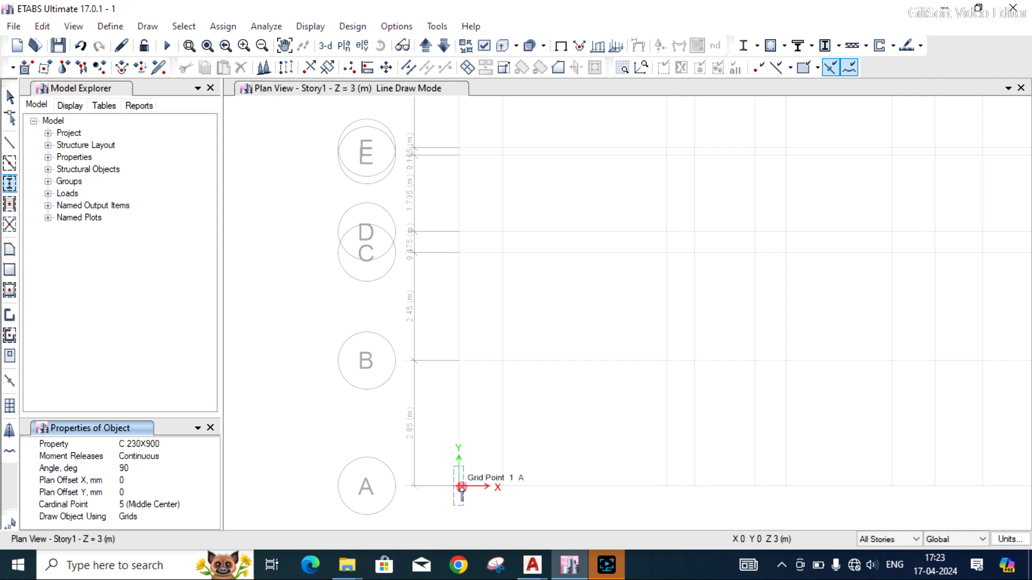
# - Check the middle green column on the AutoCAD plan's lower edge, then place a C 230X900 column at 90 degrees at ETABS grid point 5 A
pyautogui.scroll(-3, 417, 360)
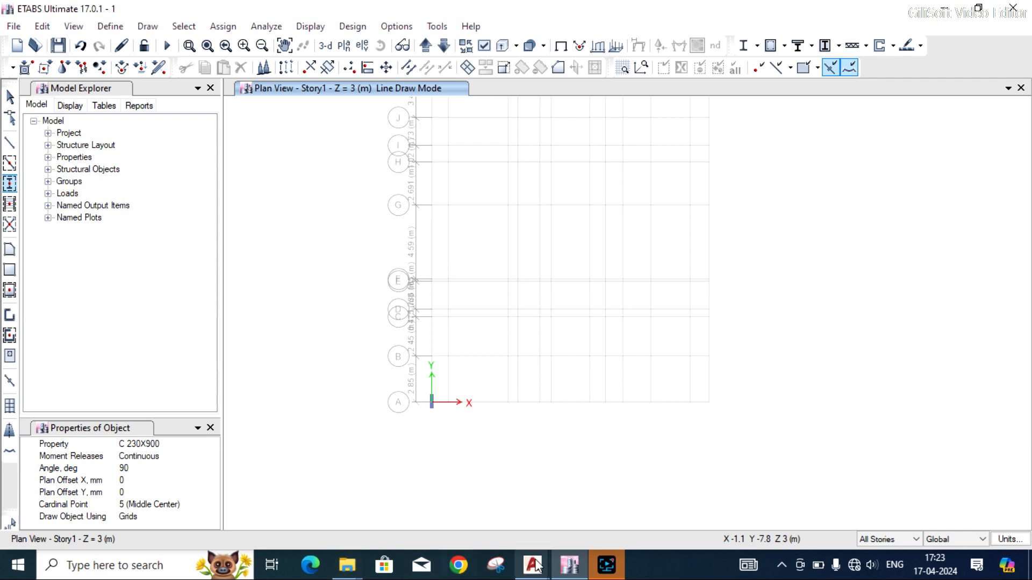
pyautogui.moveTo(538, 568)
pyautogui.click(594, 525)
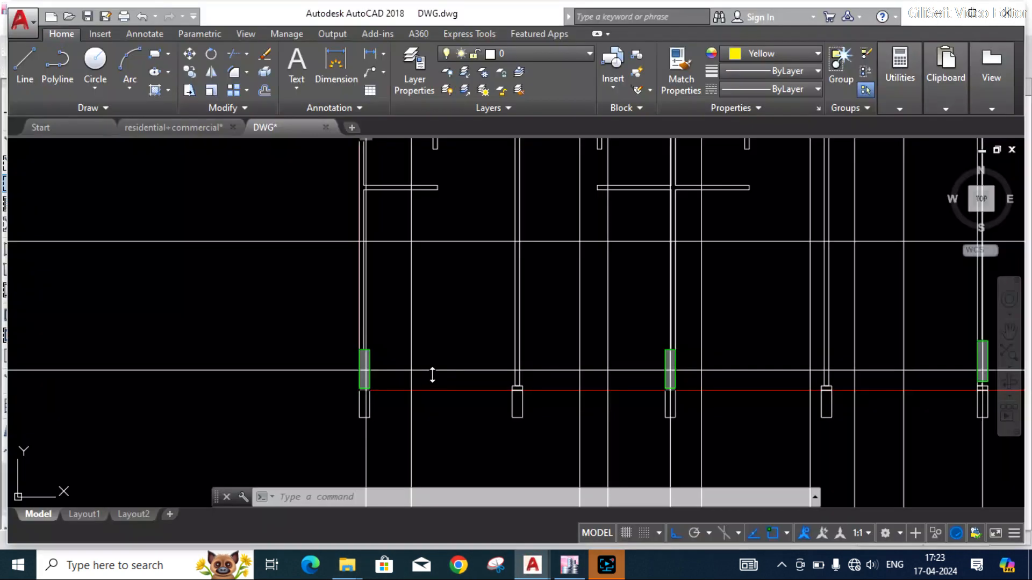
pyautogui.scroll(-4, 410, 368)
pyautogui.scroll(4, 435, 405)
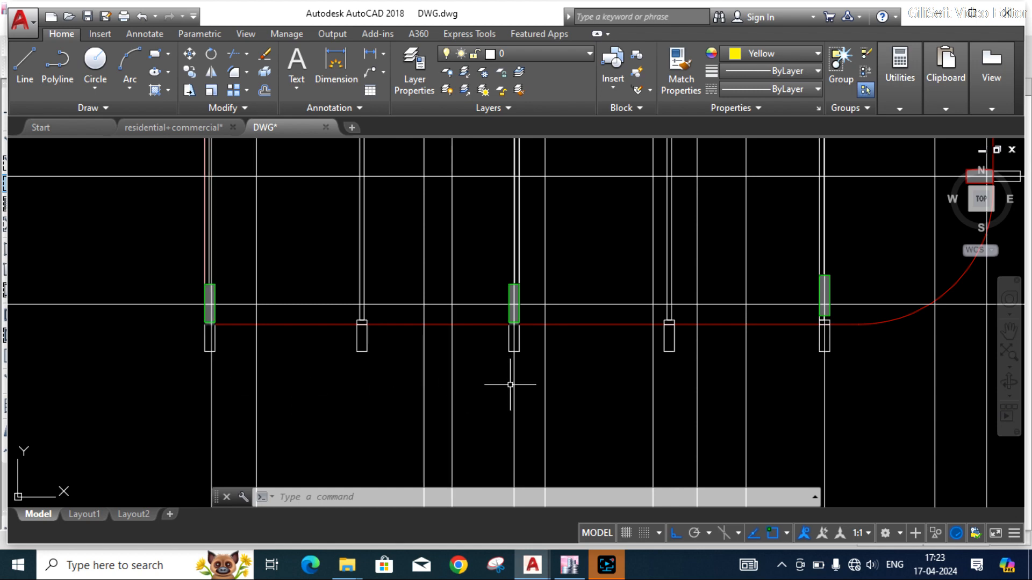
pyautogui.click(569, 565)
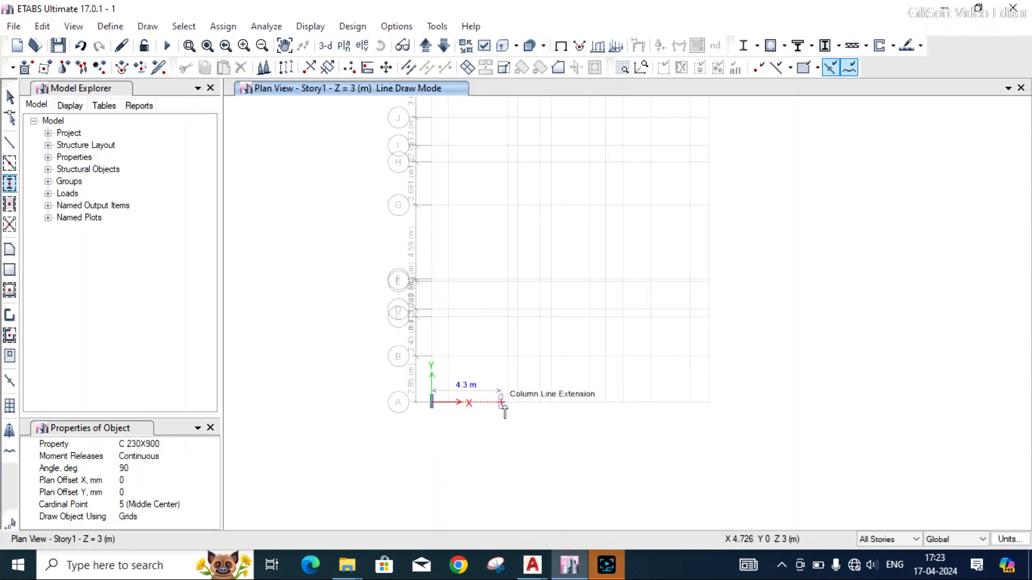
pyautogui.scroll(3, 504, 410)
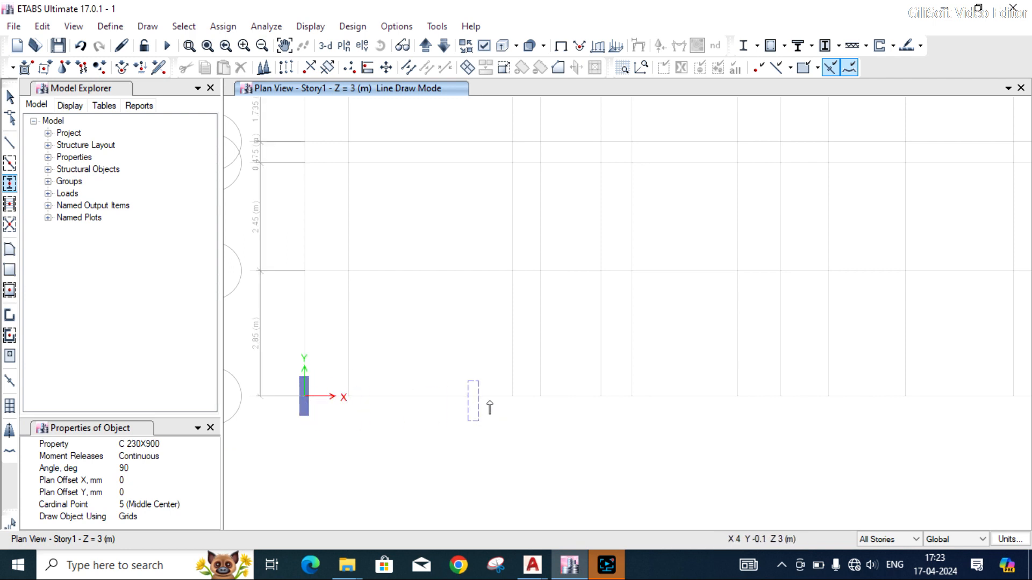
pyautogui.click(600, 397)
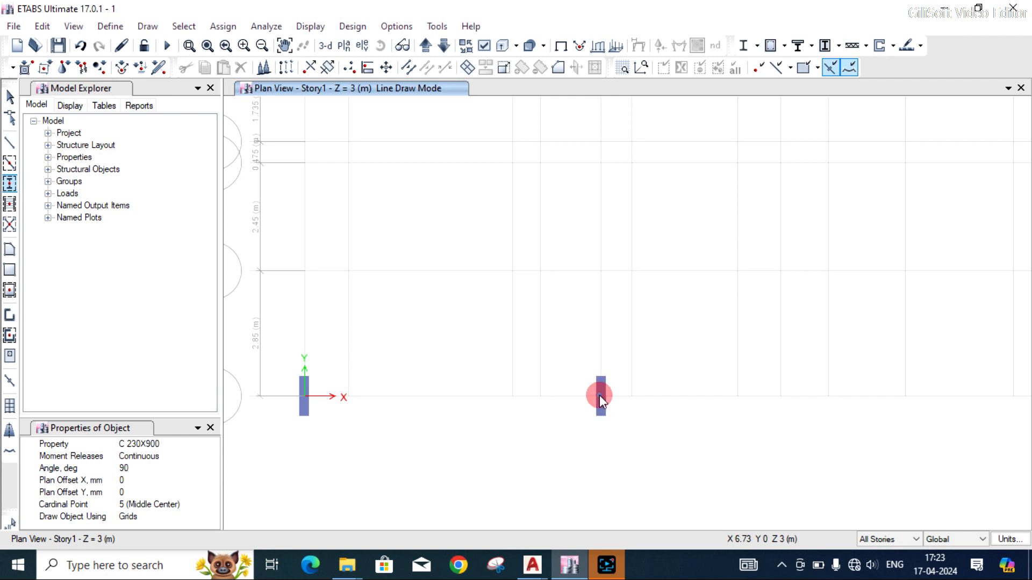
# - Check the rightmost green column on the AutoCAD plan's lower edge, then place the matching C 230X900 column on grid line A in ETABS
pyautogui.click(532, 564)
pyautogui.click(472, 506)
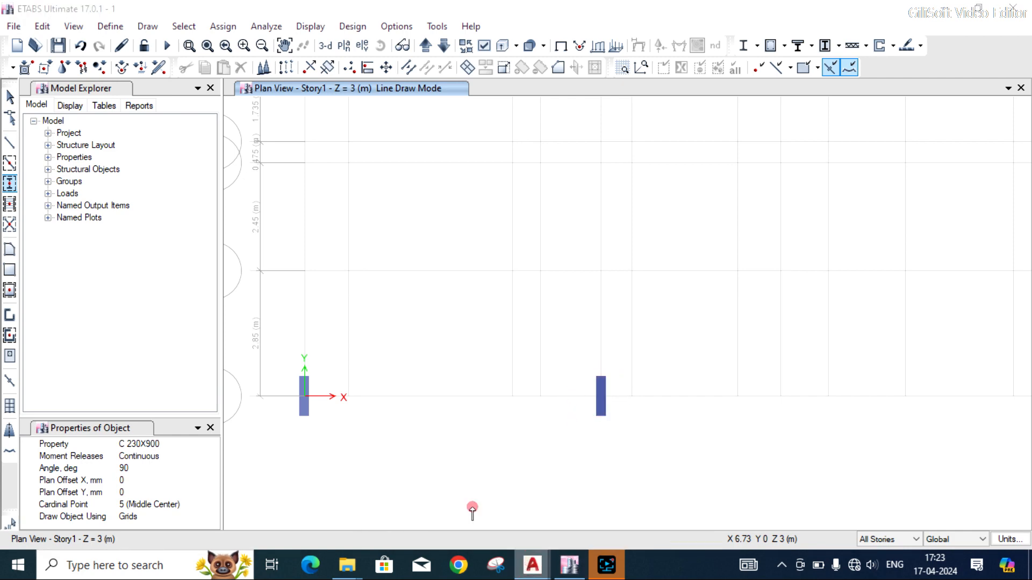
pyautogui.click(270, 129)
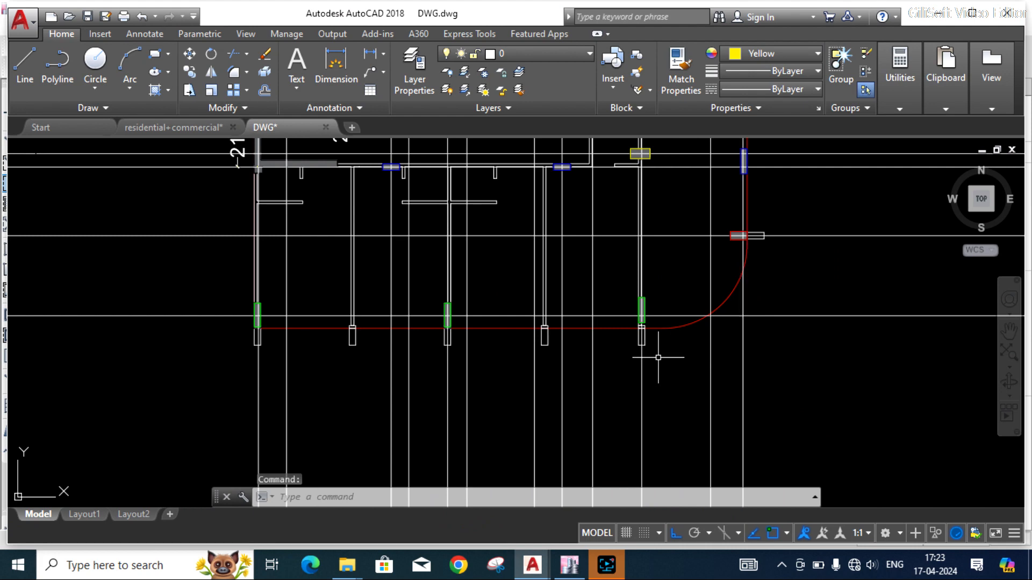
pyautogui.click(571, 565)
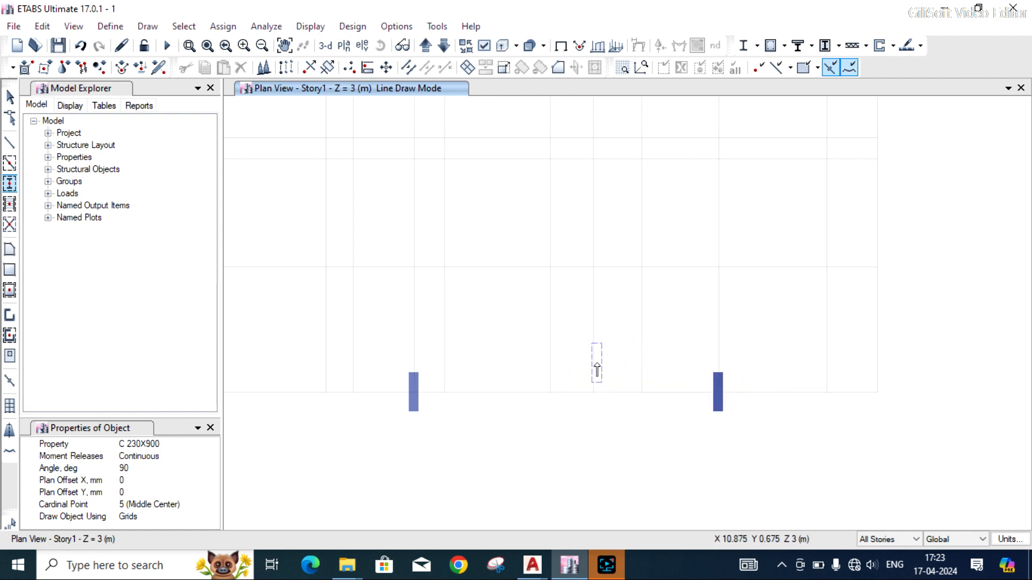
pyautogui.scroll(-3, 596, 363)
# - Check the red column beside the curved edge in the AutoCAD plan, then choose C 300X600 as the column property in ETABS
pyautogui.moveTo(532, 565)
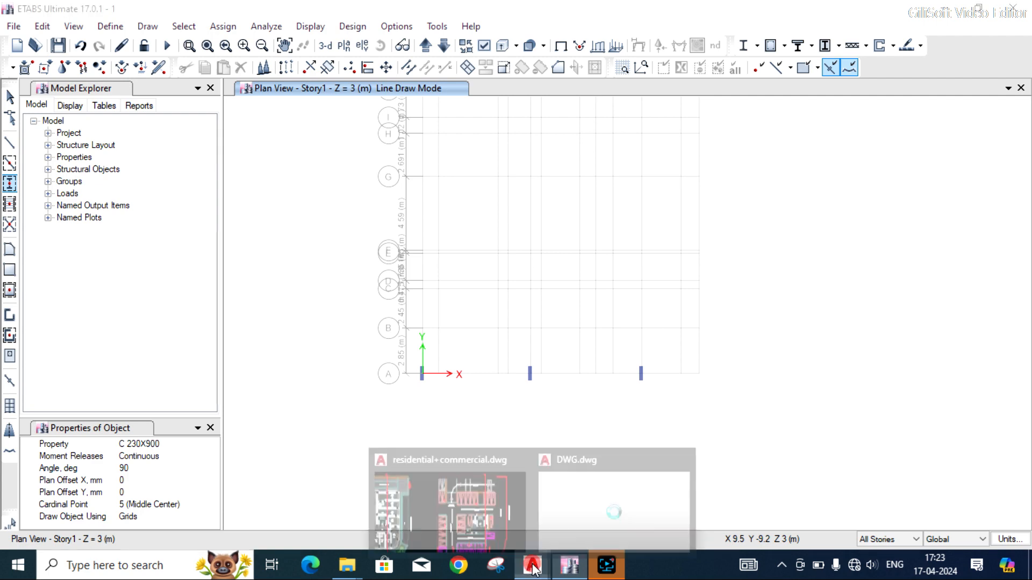
pyautogui.click(591, 500)
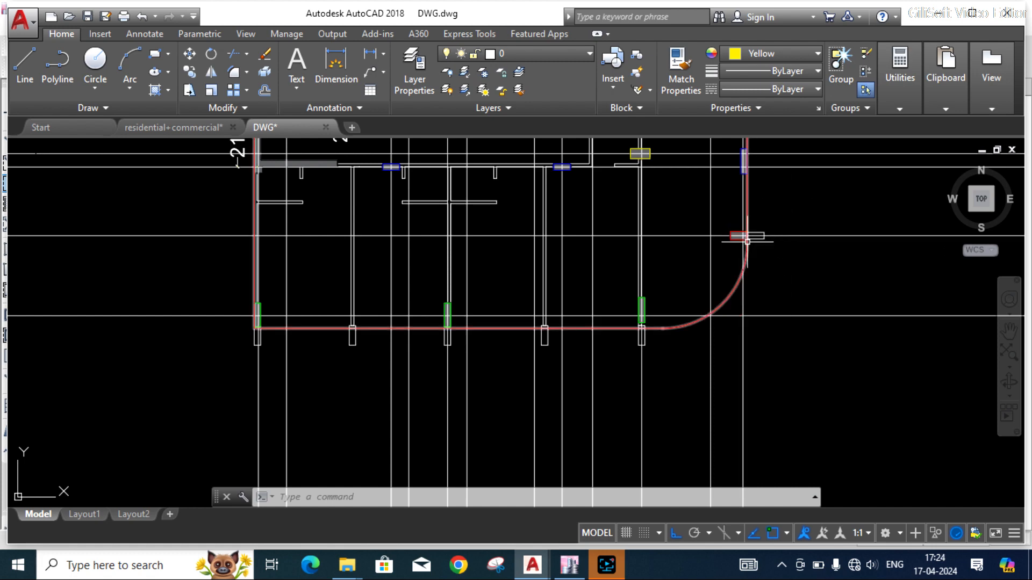
pyautogui.scroll(4, 746, 242)
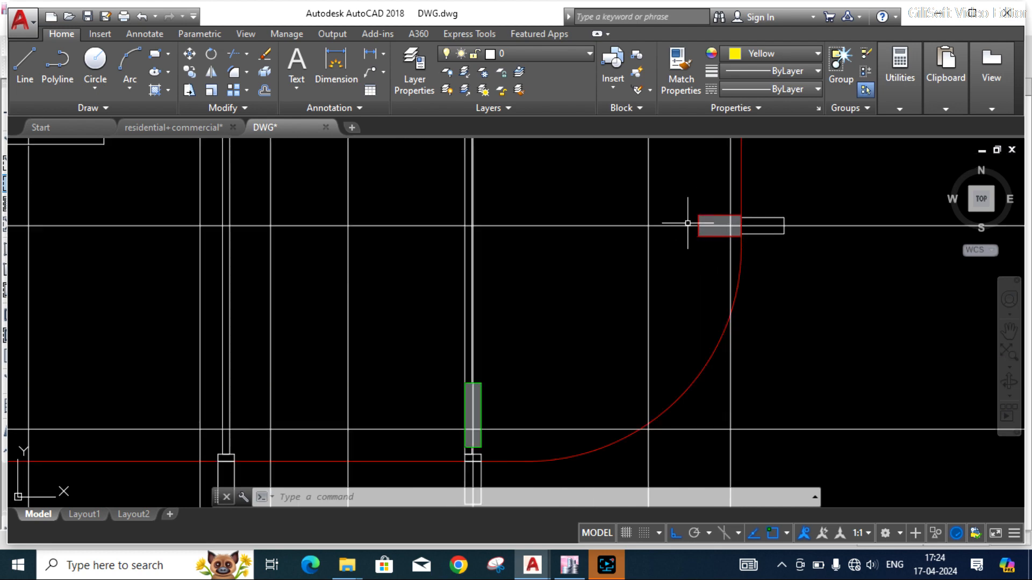
pyautogui.click(585, 560)
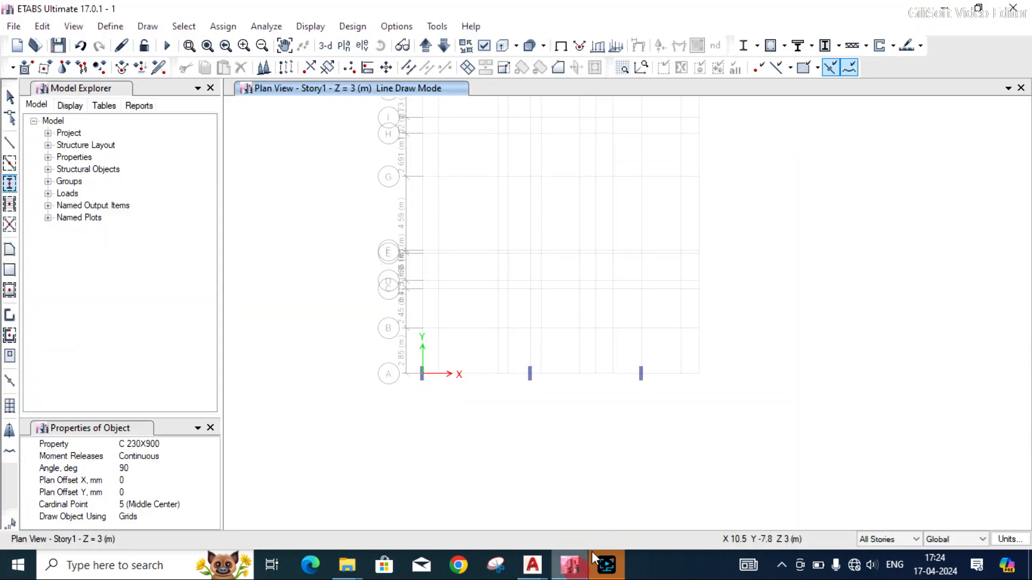
pyautogui.scroll(3, 701, 336)
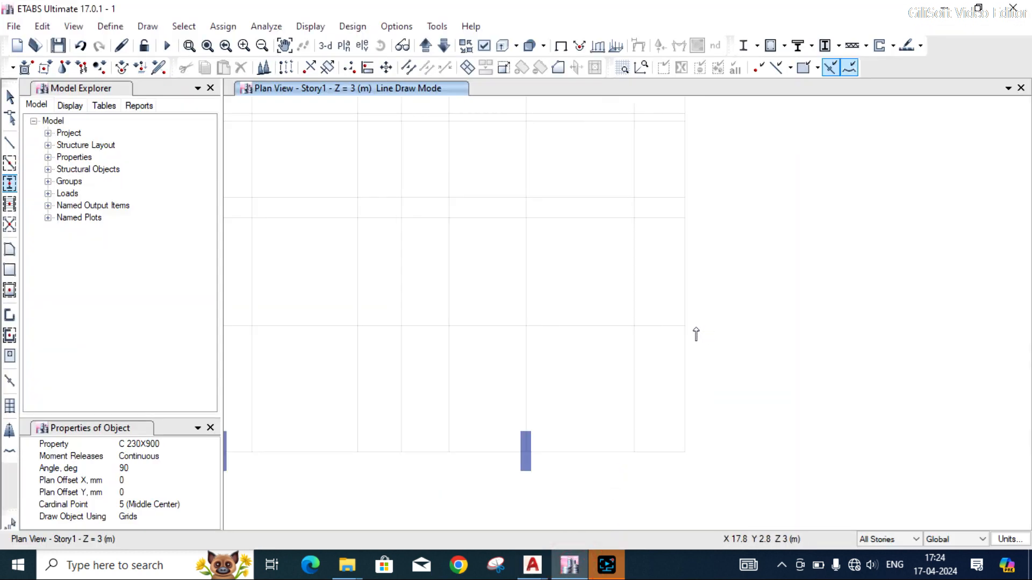
pyautogui.click(212, 444)
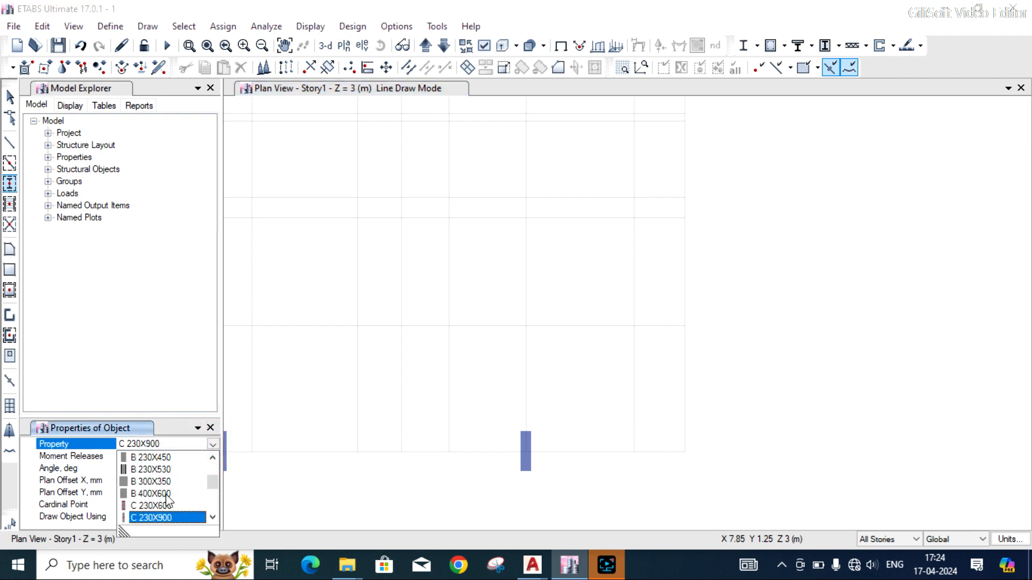
pyautogui.scroll(-3, 168, 494)
pyautogui.click(164, 492)
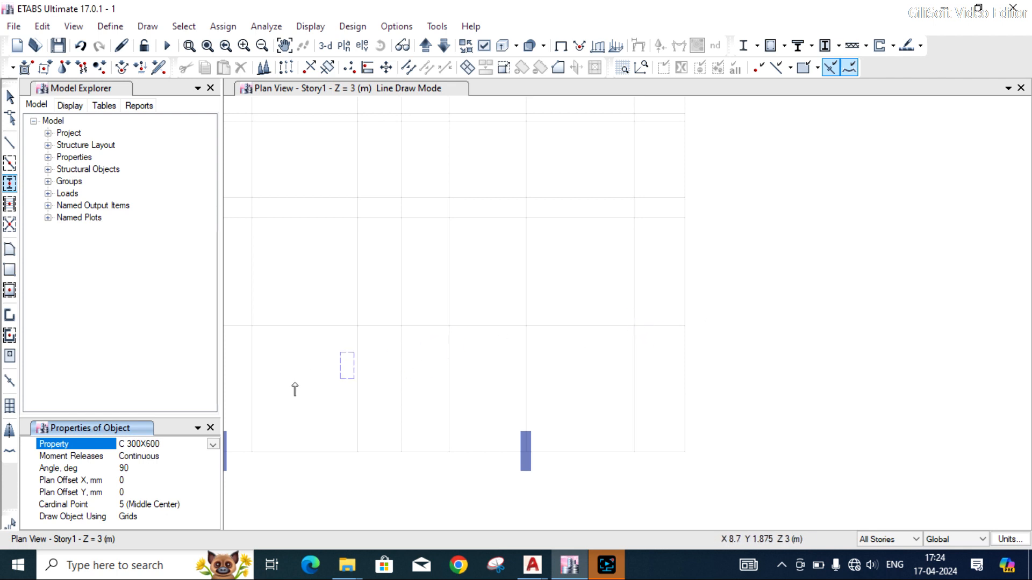
# - Set the column angle to 0 degrees and place the C 300X600 column where grid line B meets the plan's right edge
pyautogui.click(159, 468)
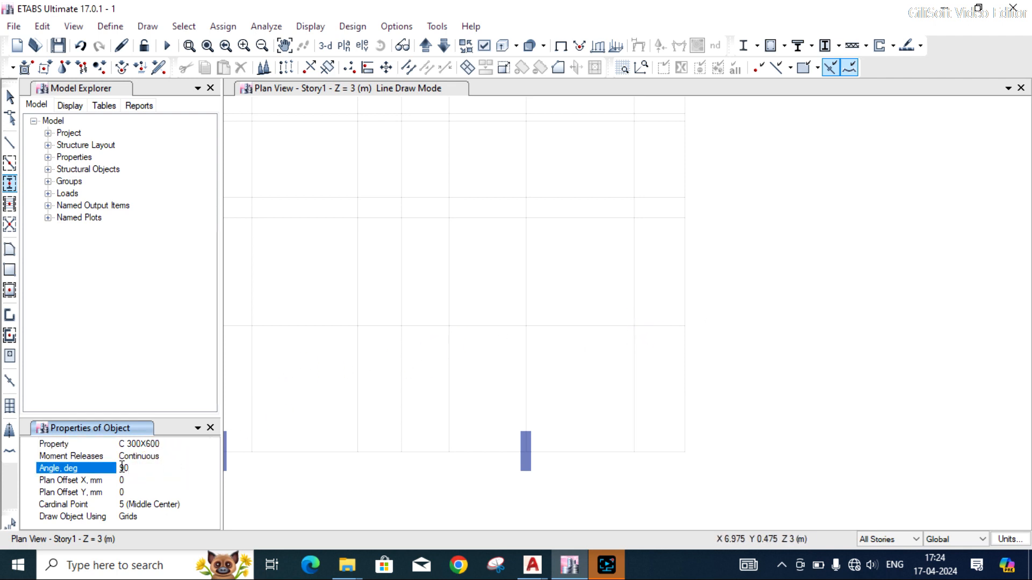
pyautogui.moveTo(132, 469); pyautogui.dragTo(121, 471)
pyautogui.click(687, 327)
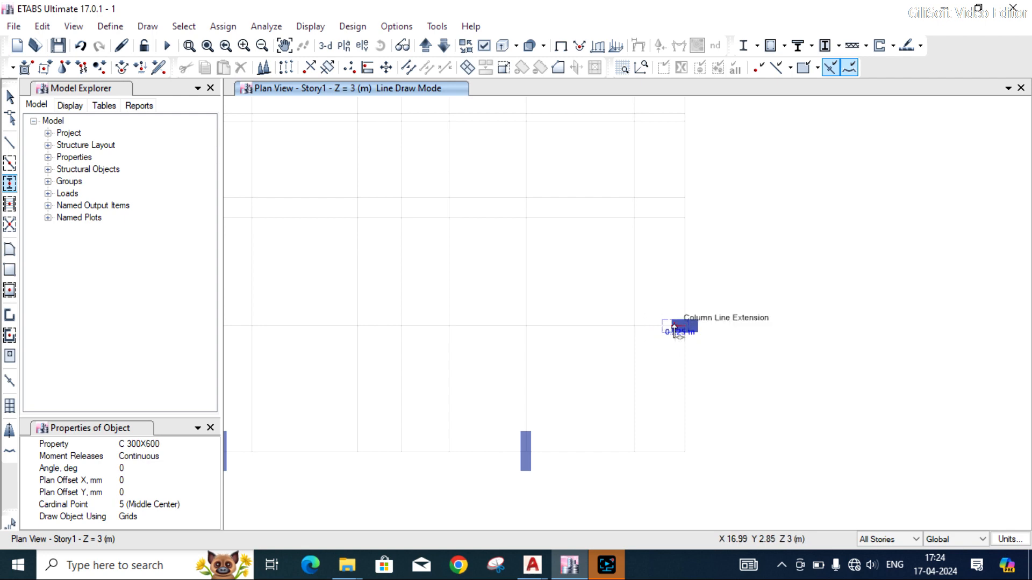
# - Check the blue column above the red one on the AutoCAD plan's right edge, then choose C 230X600 as the column property in ETABS
pyautogui.scroll(-3, 674, 330)
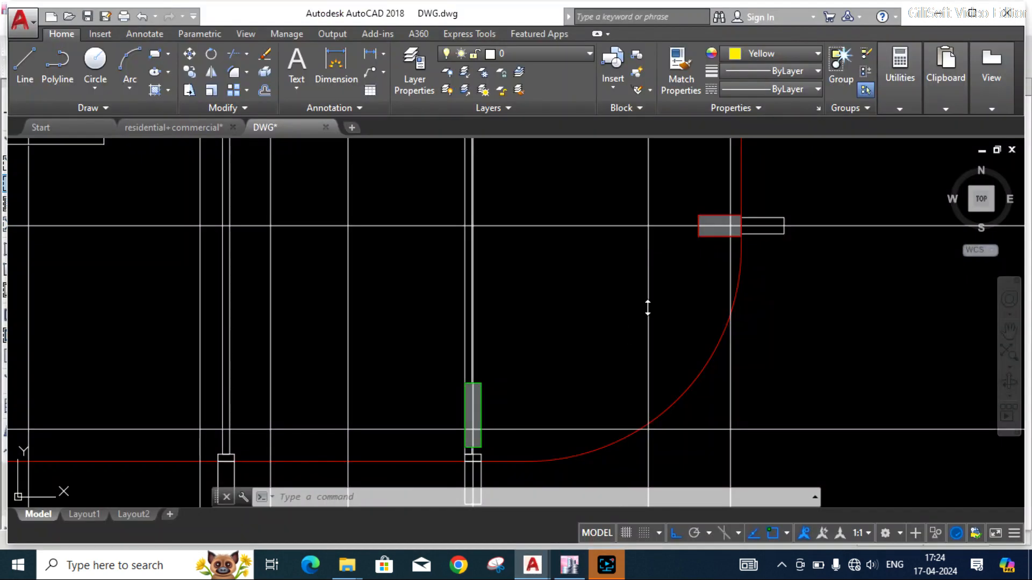
pyautogui.scroll(-2, 639, 328)
pyautogui.scroll(-2, 609, 379)
pyautogui.scroll(2, 664, 203)
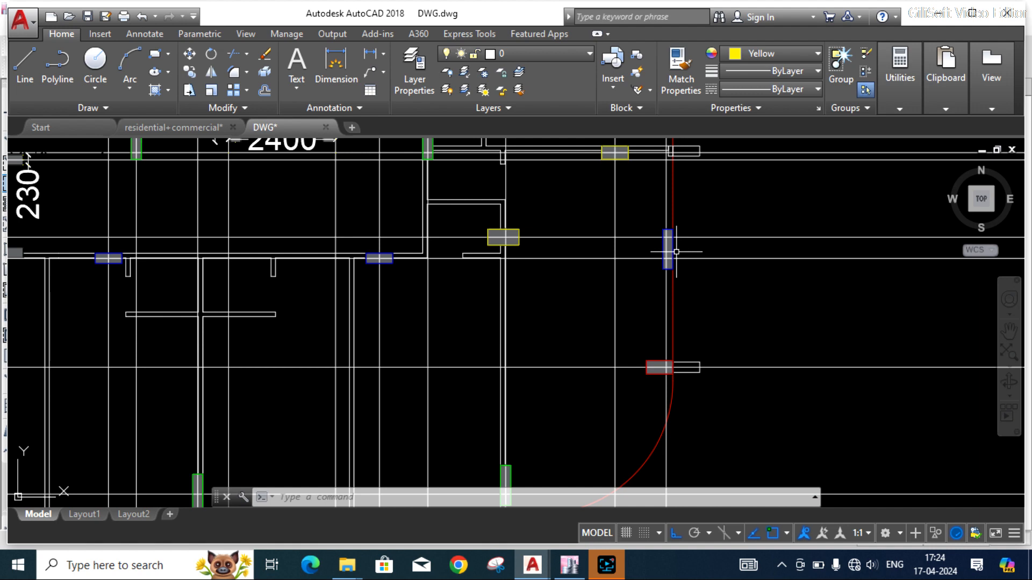
pyautogui.click(569, 564)
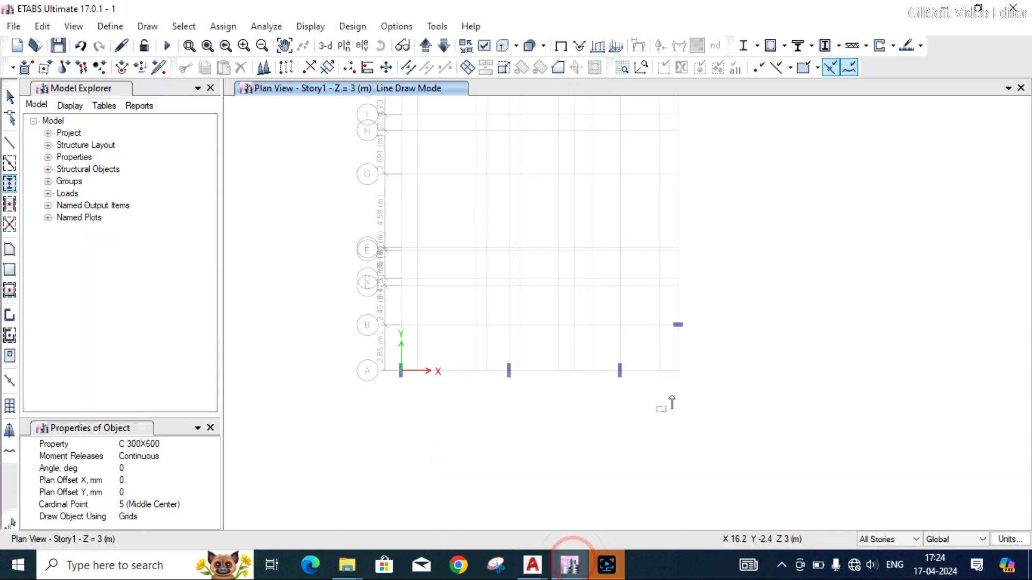
pyautogui.click(213, 443)
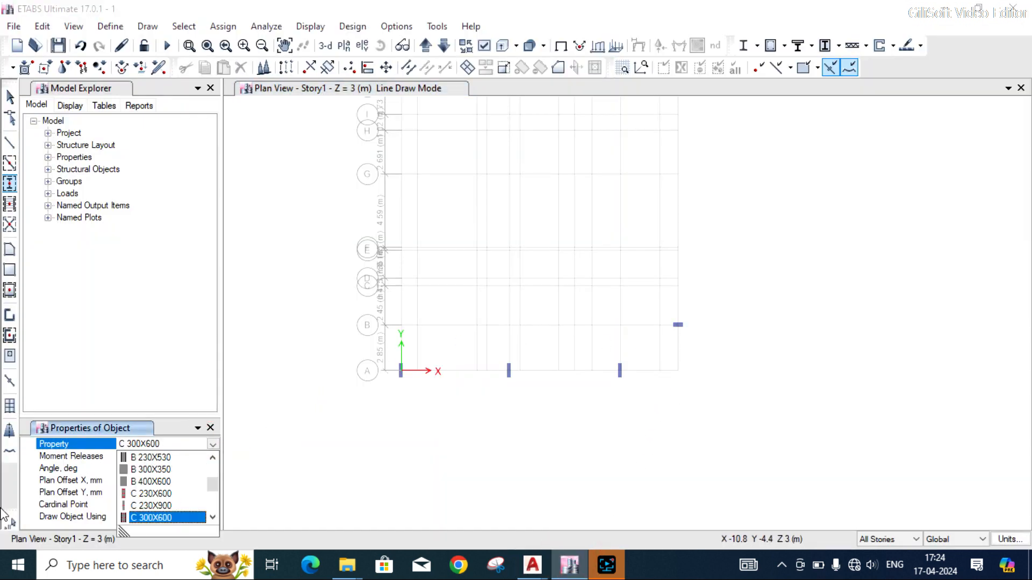
pyautogui.click(172, 493)
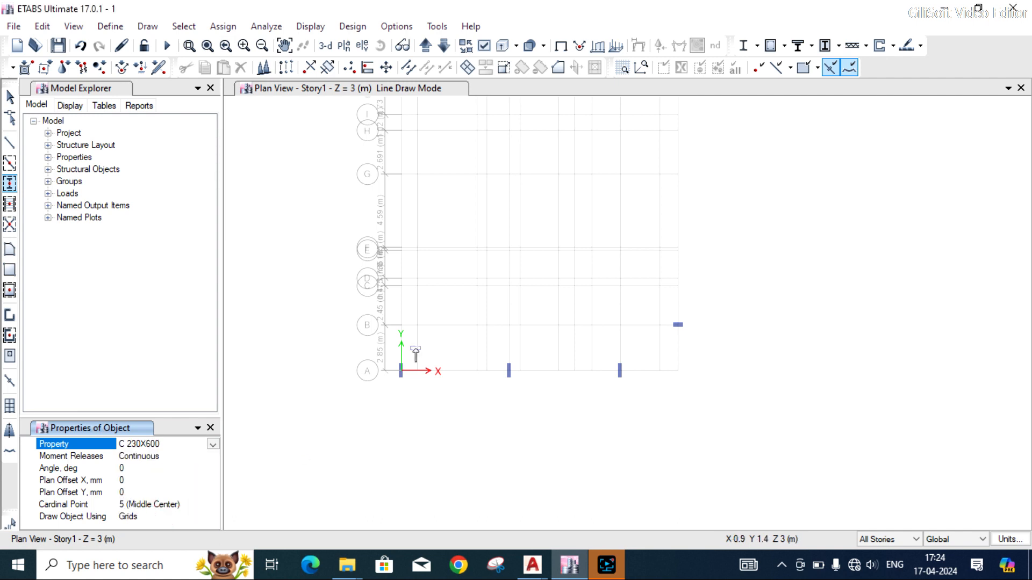
# - Set the column angle to 90 degrees and place the C 230X600 column where grid line C meets the plan's right edge
pyautogui.click(138, 472)
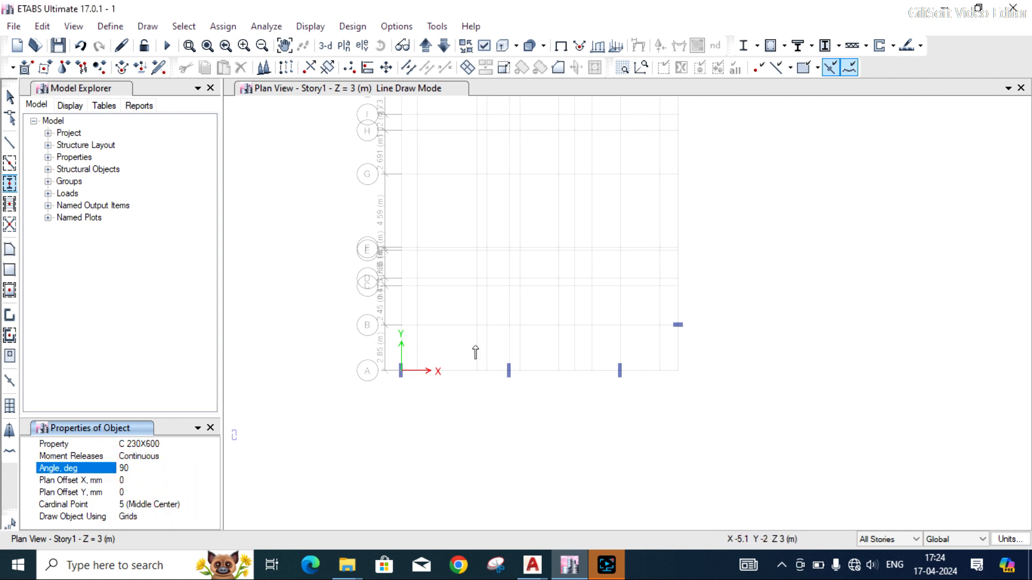
pyautogui.scroll(3, 698, 276)
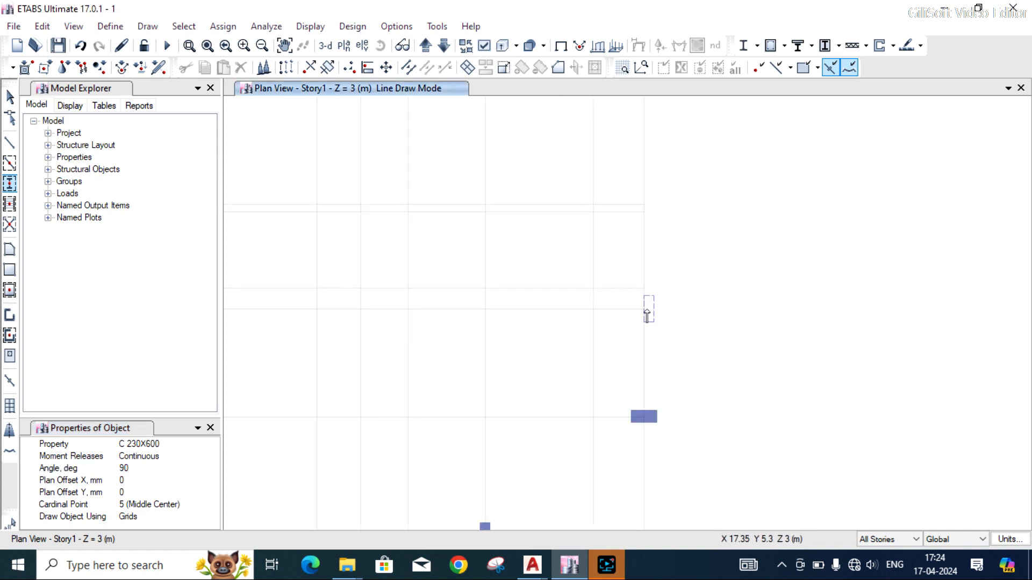
pyautogui.click(644, 310)
# - Check the interior blue columns in the AutoCAD plan, then place a C 230X600 column at 0 degrees in ETABS at X 10.805, Y 5.3
pyautogui.click(635, 521)
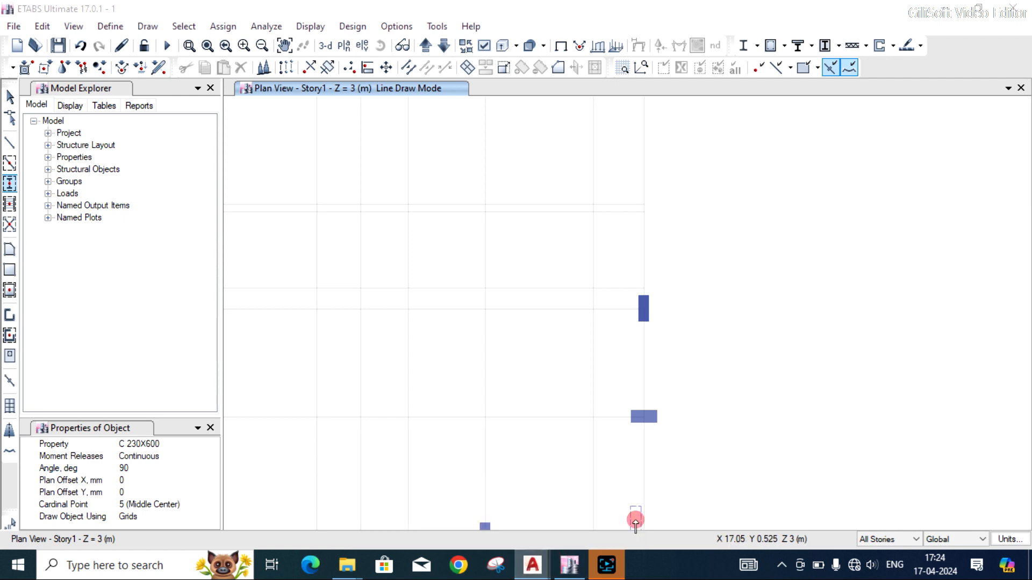
pyautogui.scroll(-2, 681, 298)
pyautogui.scroll(2, 508, 289)
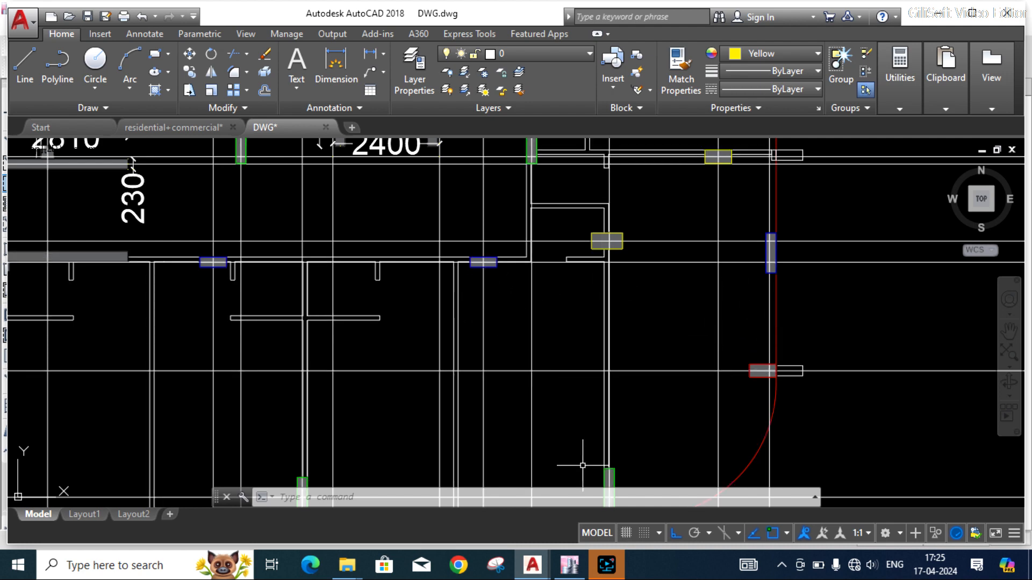
pyautogui.click(570, 564)
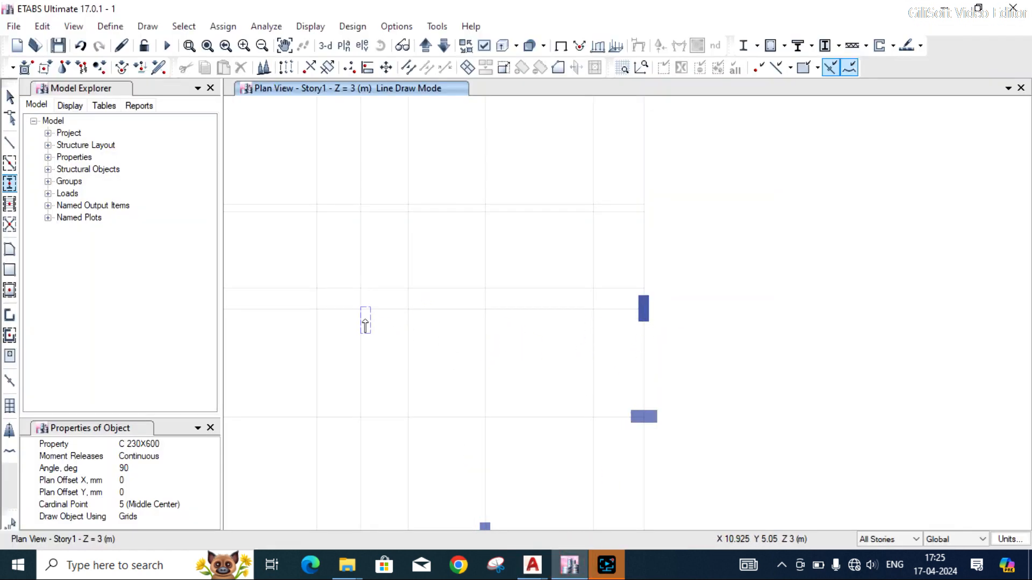
pyautogui.click(156, 471)
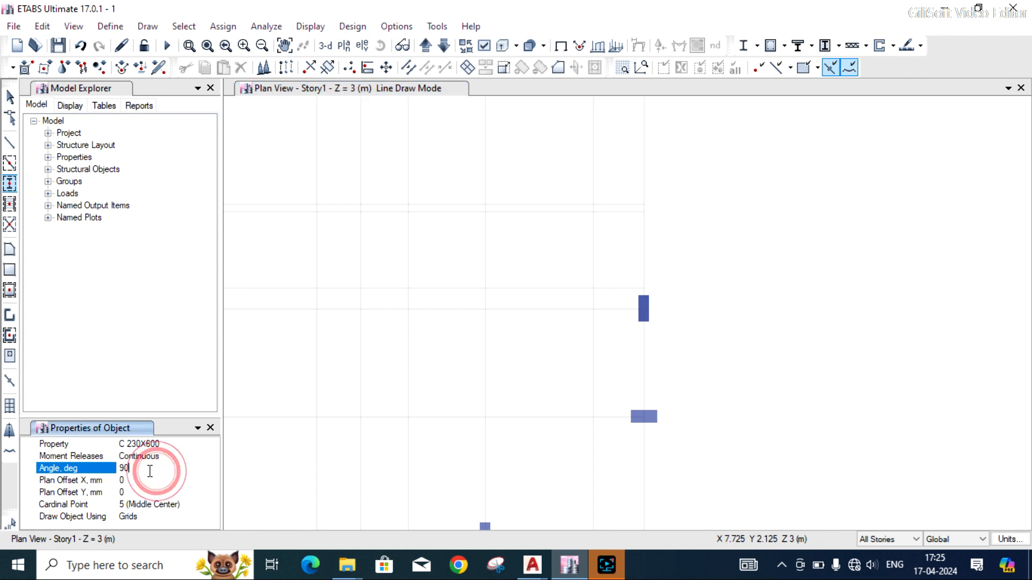
pyautogui.click(149, 469)
pyautogui.press('BackSpace')
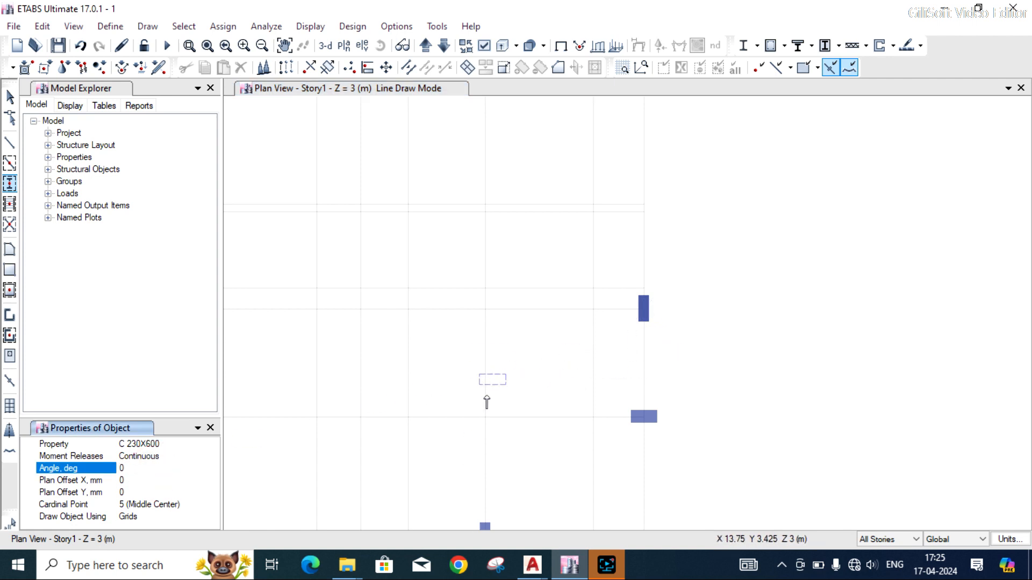
pyautogui.click(360, 310)
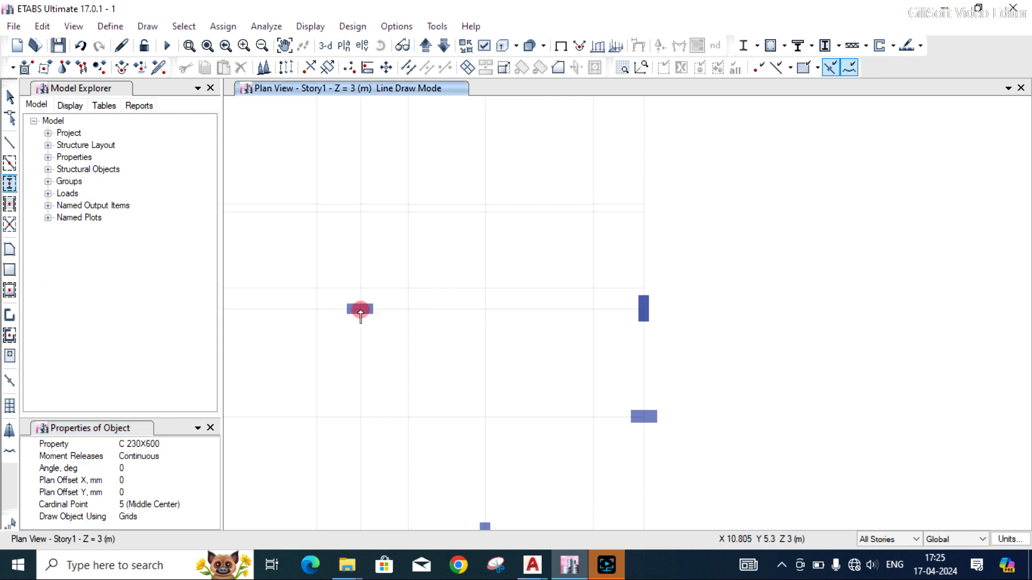
# - Check the interior blue columns in the AutoCAD plan, then place a C 230X600 column at 0 degrees on grid point 3 C in ETABS
pyautogui.scroll(-3, 681, 301)
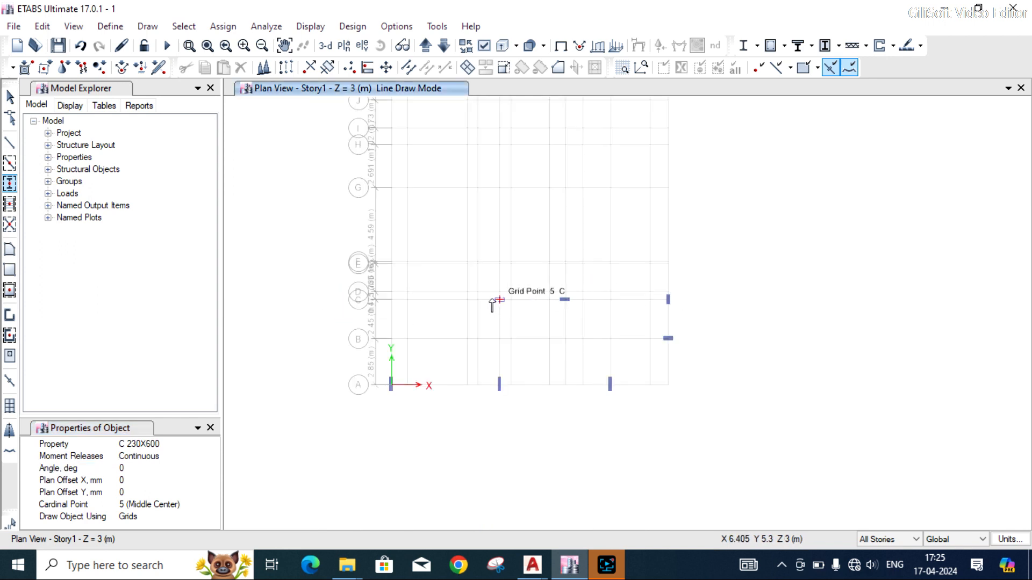
pyautogui.scroll(3, 510, 320)
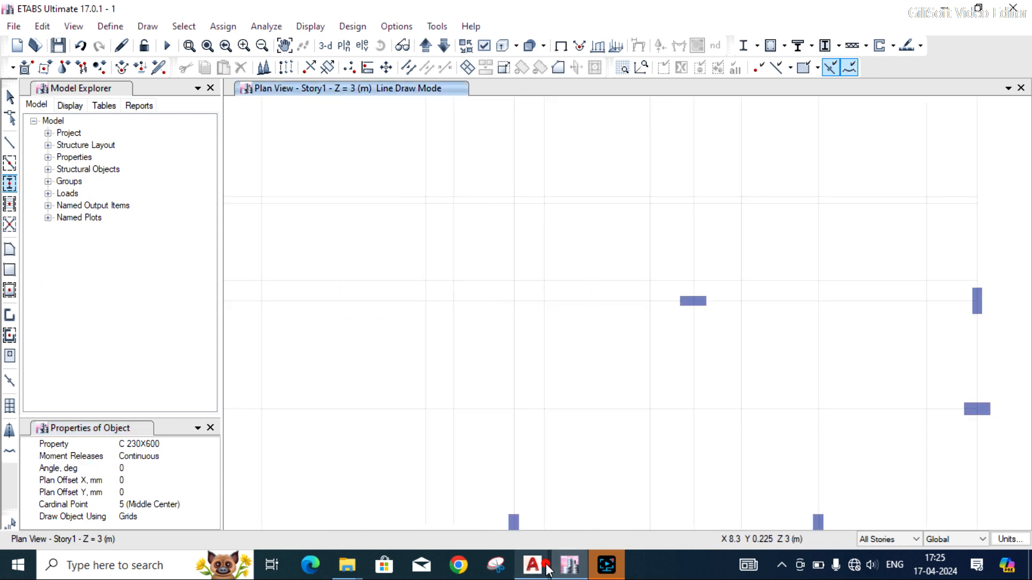
pyautogui.moveTo(532, 565)
pyautogui.click(600, 509)
pyautogui.scroll(-2, 639, 296)
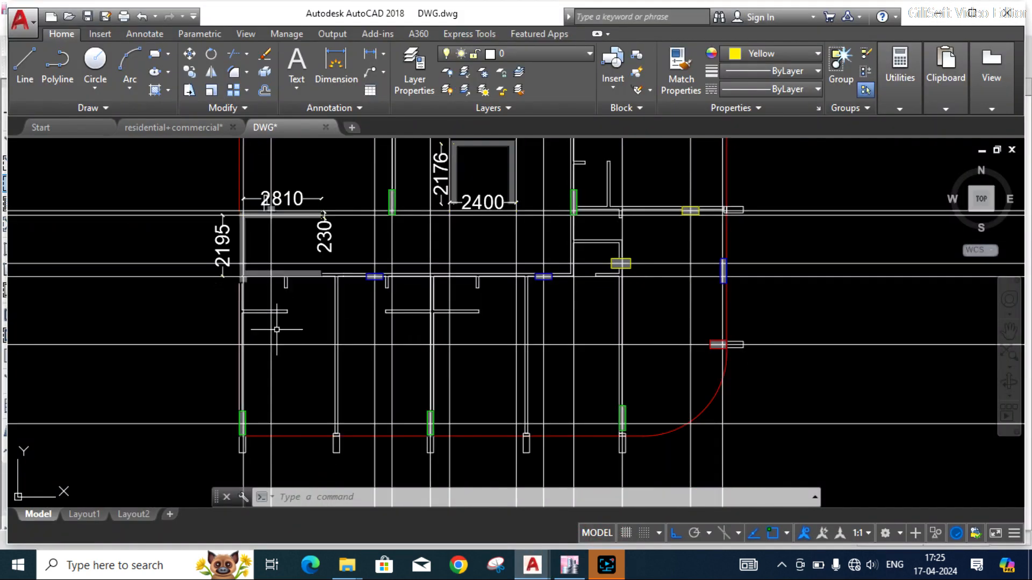
pyautogui.click(569, 564)
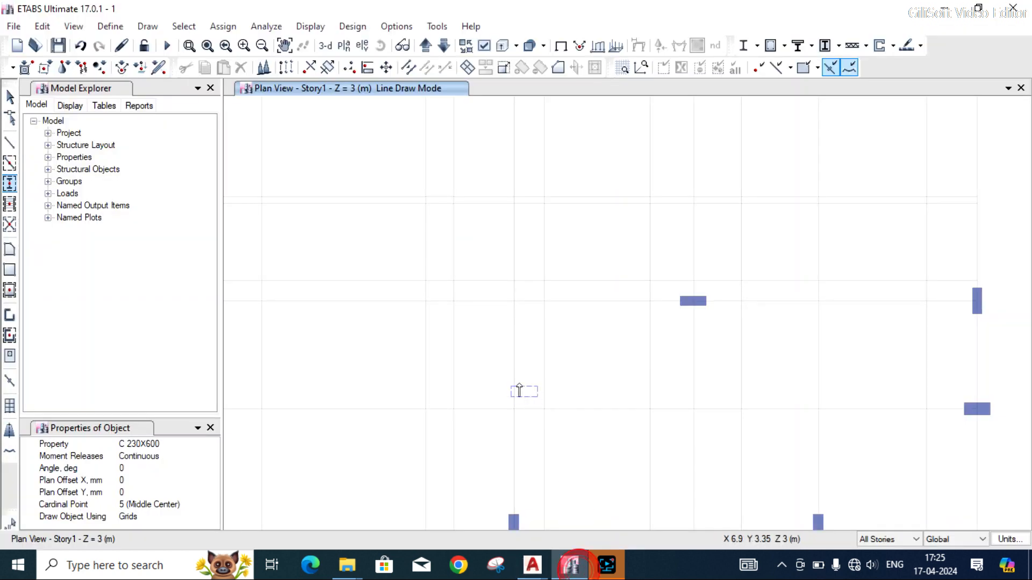
pyautogui.scroll(-3, 421, 330)
pyautogui.scroll(3, 380, 329)
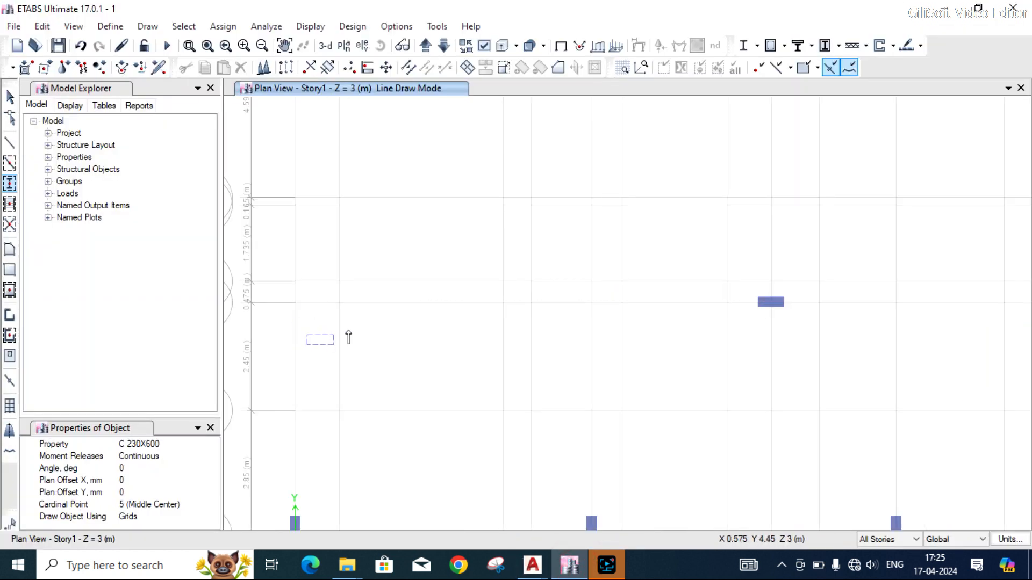
pyautogui.click(505, 305)
pyautogui.scroll(-3, 490, 309)
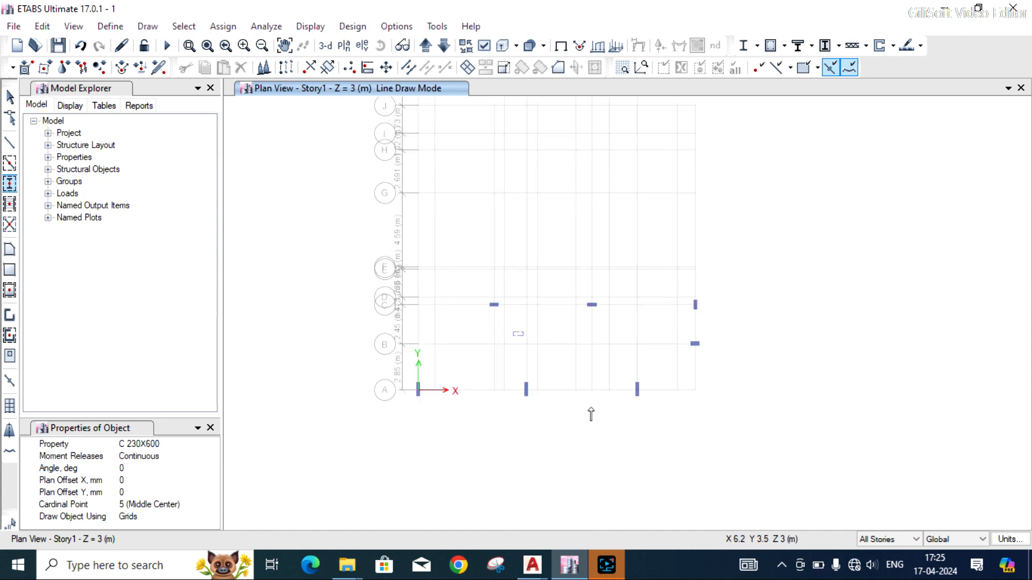
# - Check the larger yellow column in the AutoCAD plan, then place a C 360X700 column at 0 degrees on grid point 10 D in ETABS
pyautogui.moveTo(532, 565)
pyautogui.click(612, 495)
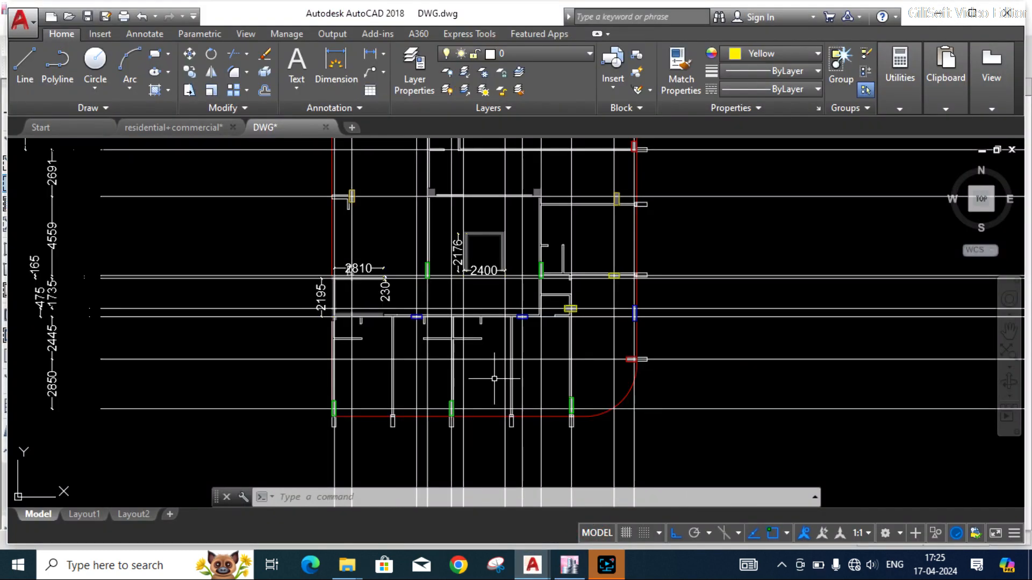
pyautogui.scroll(4, 581, 316)
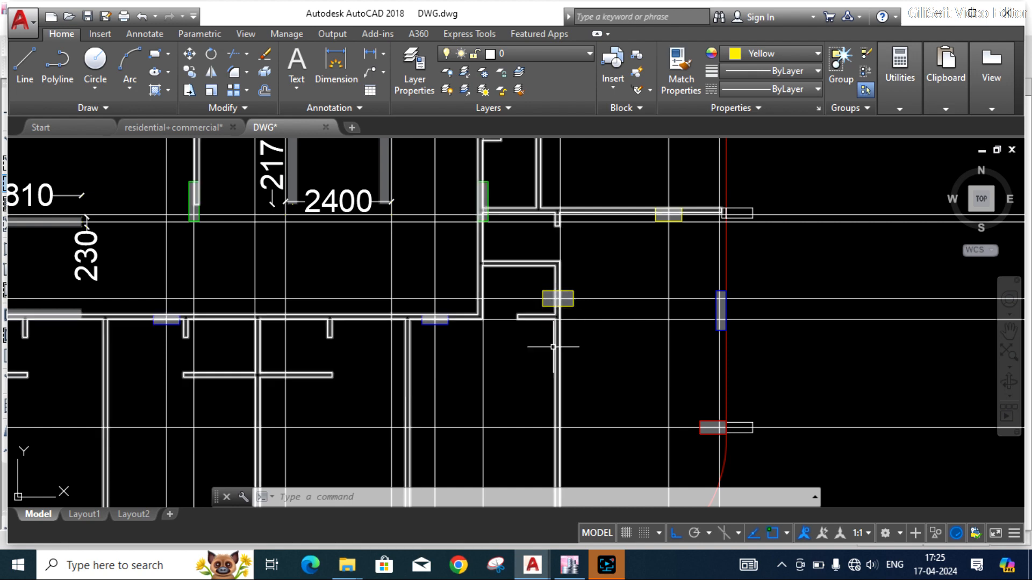
pyautogui.click(569, 565)
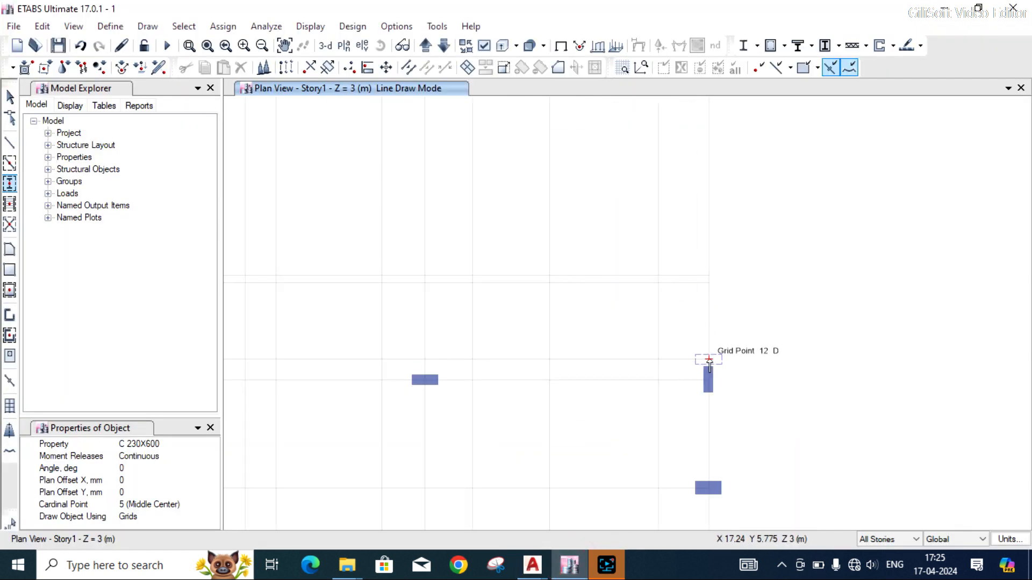
pyautogui.click(212, 444)
pyautogui.scroll(-2, 185, 489)
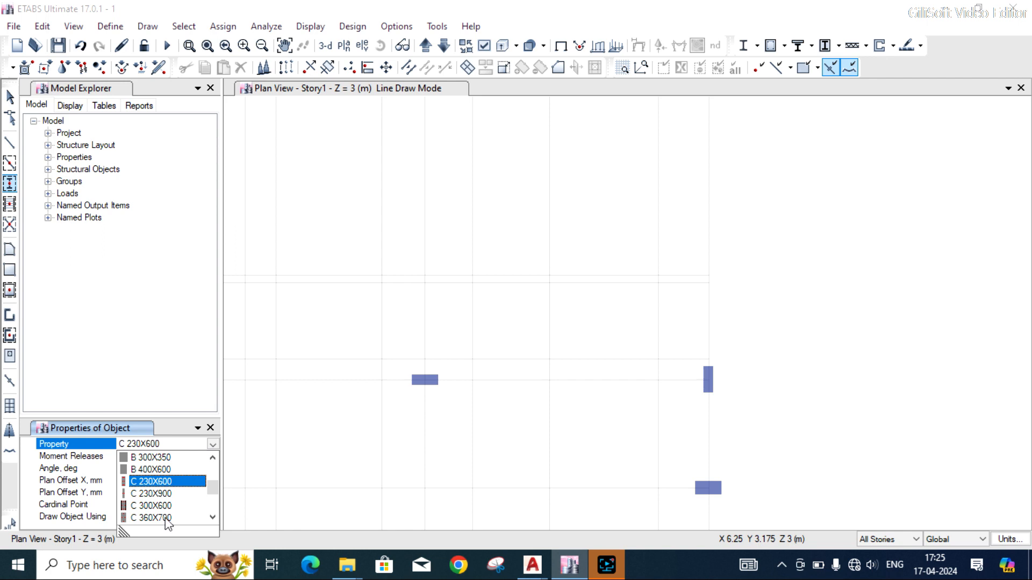
pyautogui.click(166, 519)
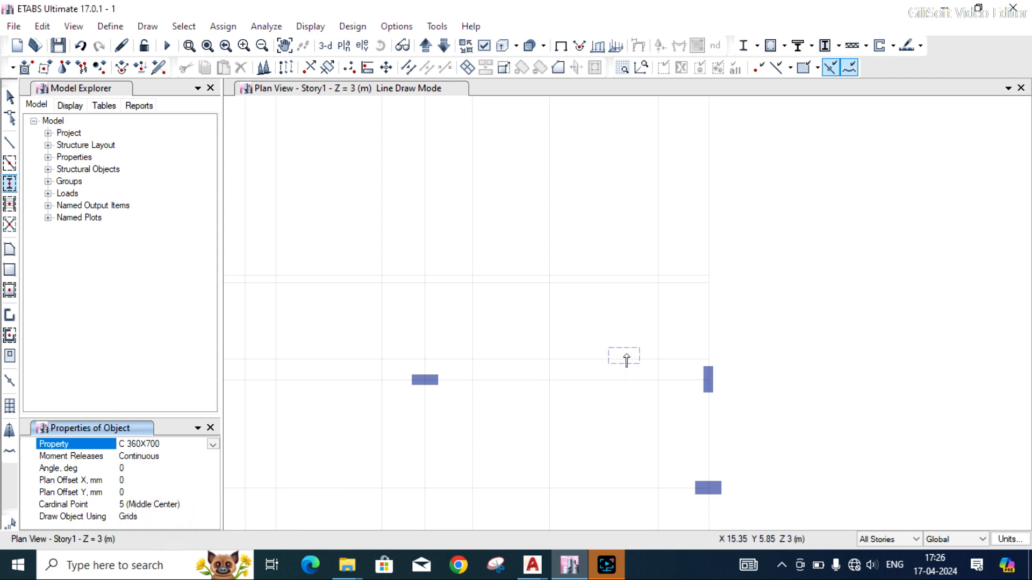
pyautogui.click(549, 359)
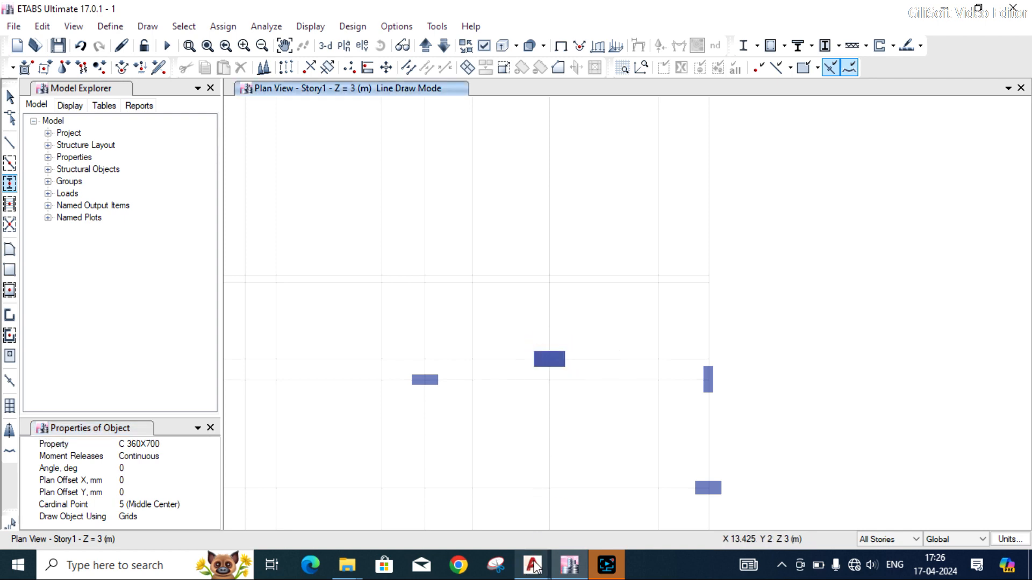
# - Check the next yellow column in AutoCAD's DWG.dwg, then place a C 360X700 column on grid point 11 F in ETABS
pyautogui.click(491, 511)
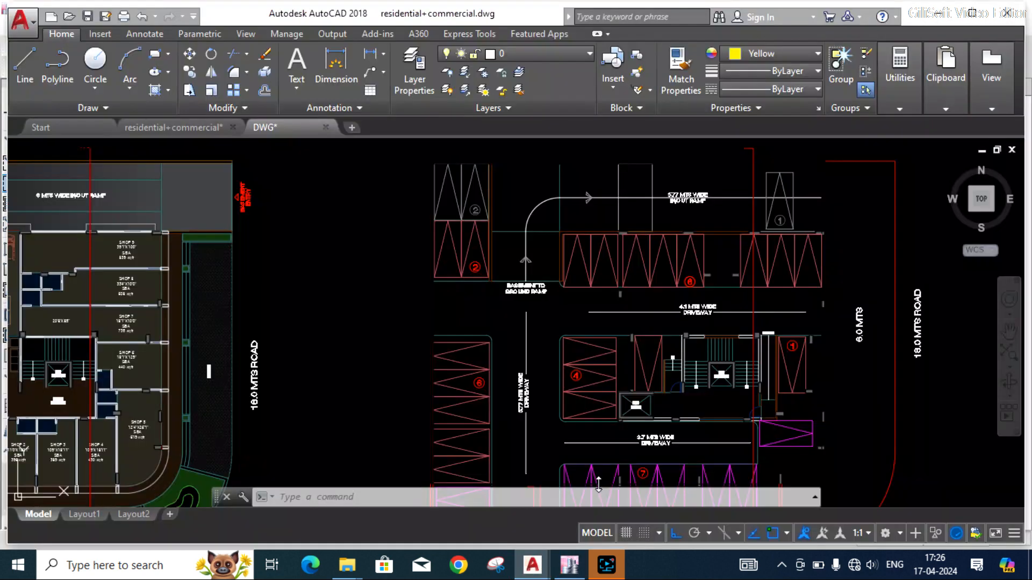
pyautogui.click(265, 128)
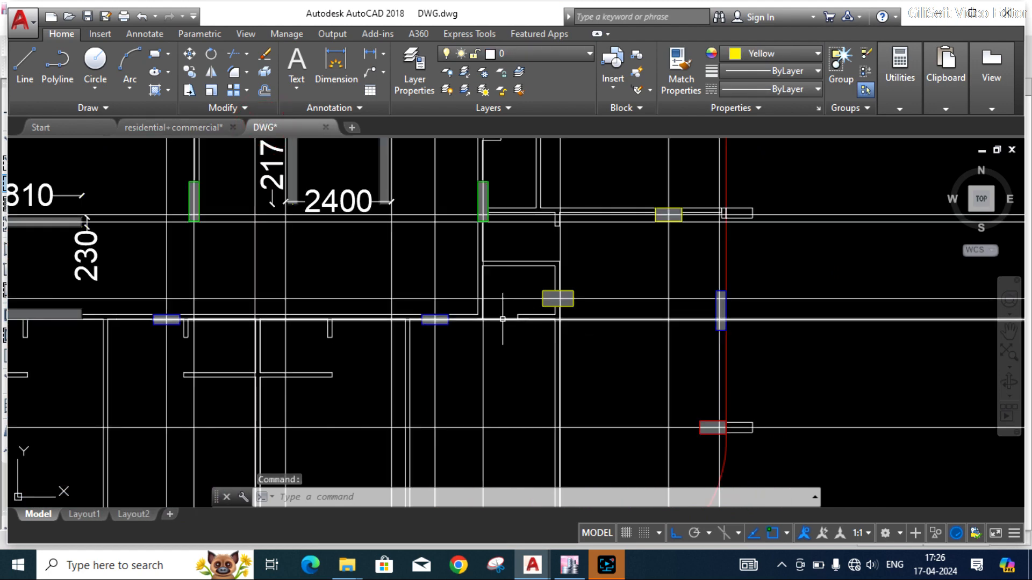
pyautogui.scroll(-2, 505, 318)
pyautogui.scroll(2, 632, 249)
pyautogui.scroll(2, 674, 237)
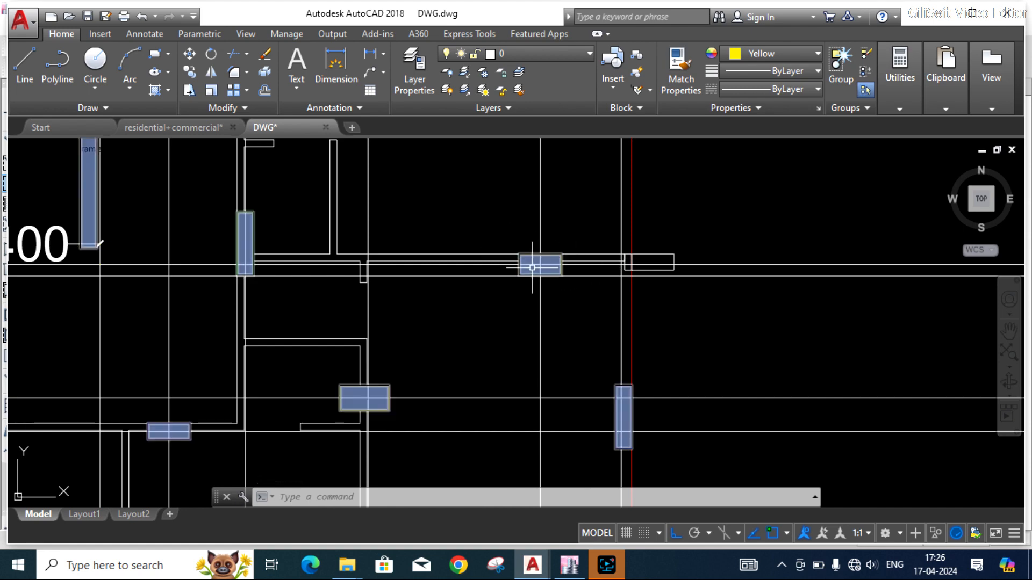
pyautogui.click(570, 564)
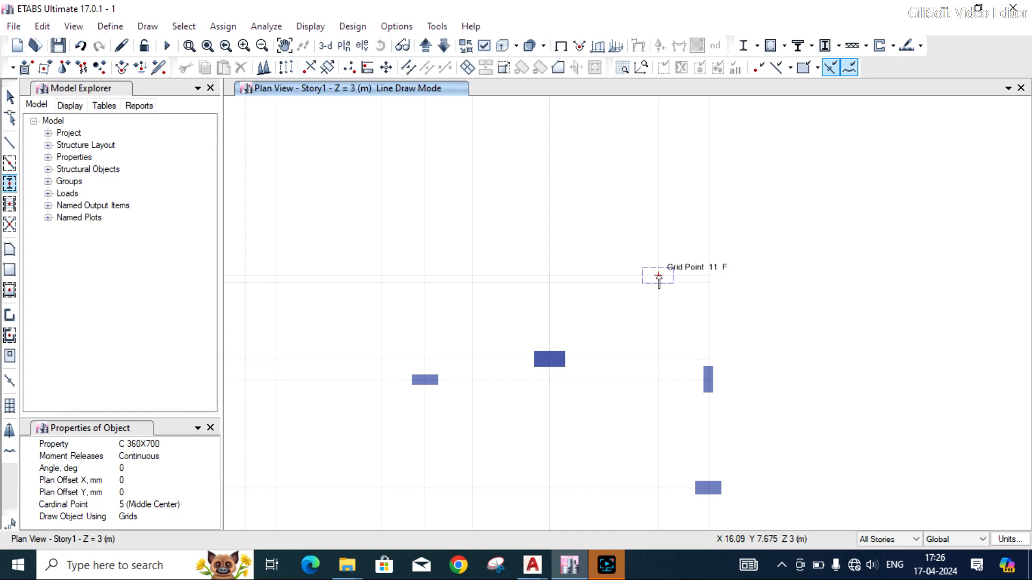
pyautogui.click(658, 277)
# - Switch to AutoCAD's DWG.dwg and examine the positions, colours and orientations of the remaining columns in the upper half of the plan
pyautogui.scroll(-3, 605, 353)
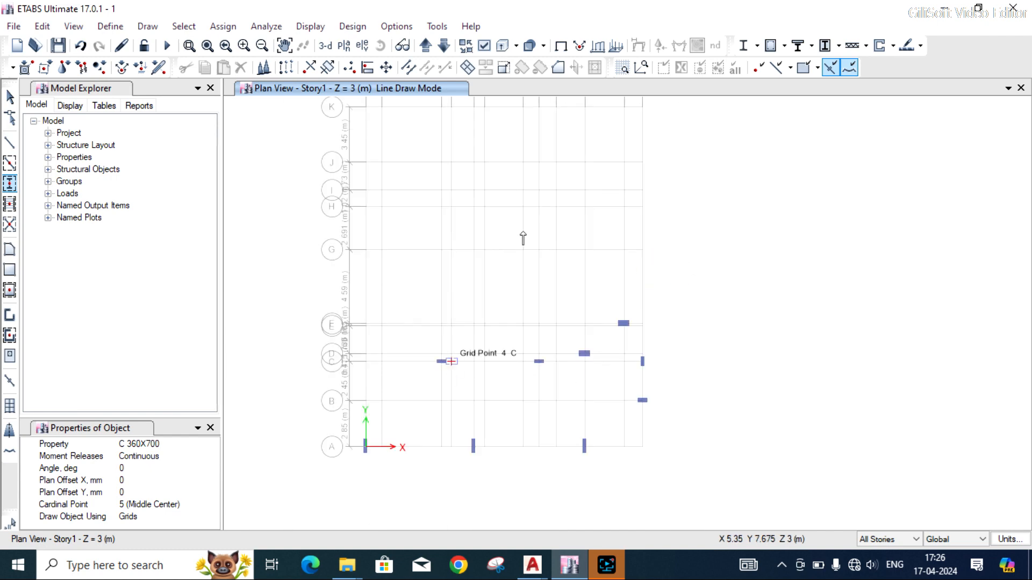
pyautogui.click(532, 565)
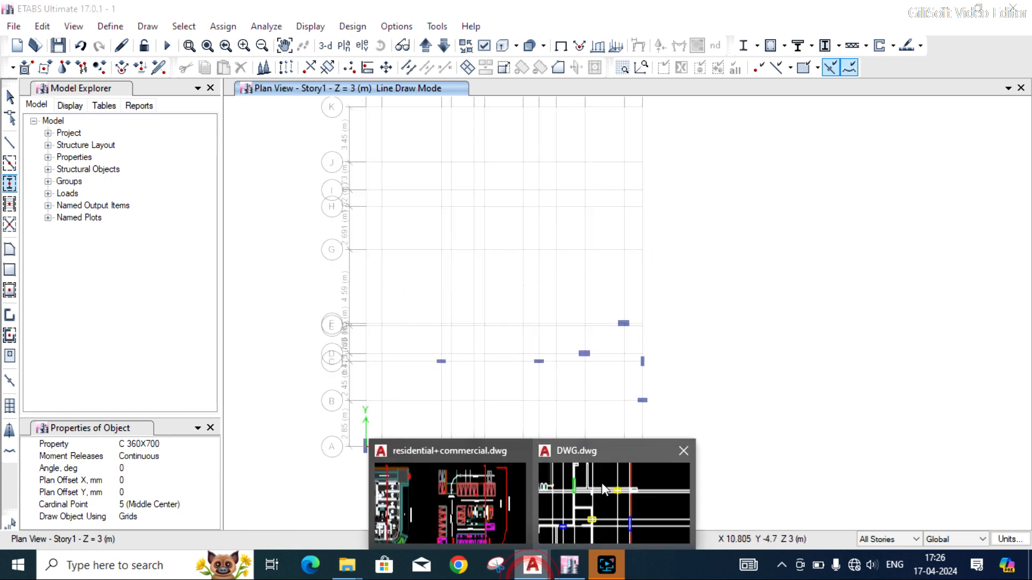
pyautogui.click(601, 483)
pyautogui.scroll(-5, 544, 384)
pyautogui.scroll(3, 549, 339)
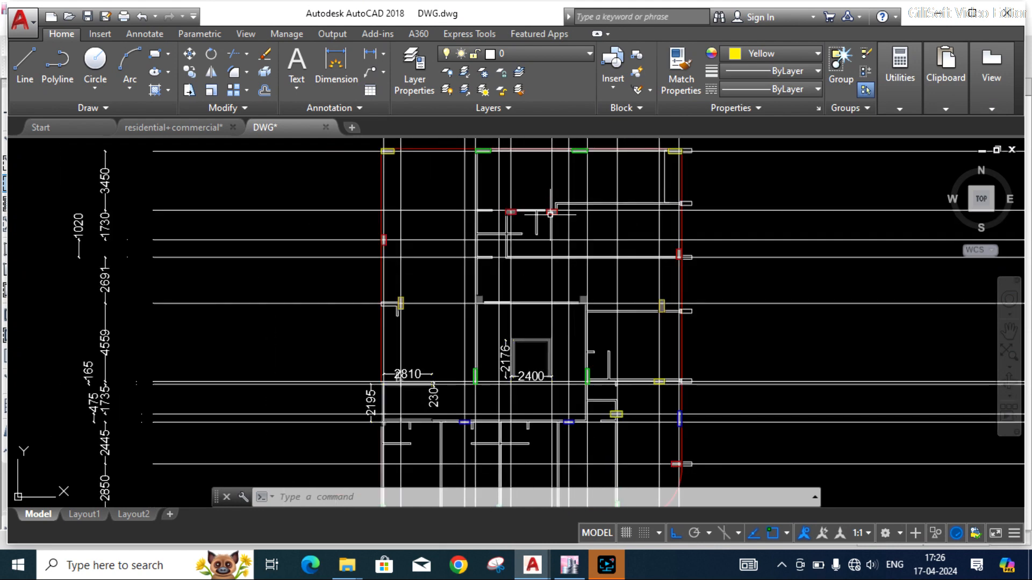
pyautogui.scroll(-2, 504, 277)
pyautogui.scroll(4, 436, 176)
pyautogui.scroll(-4, 362, 235)
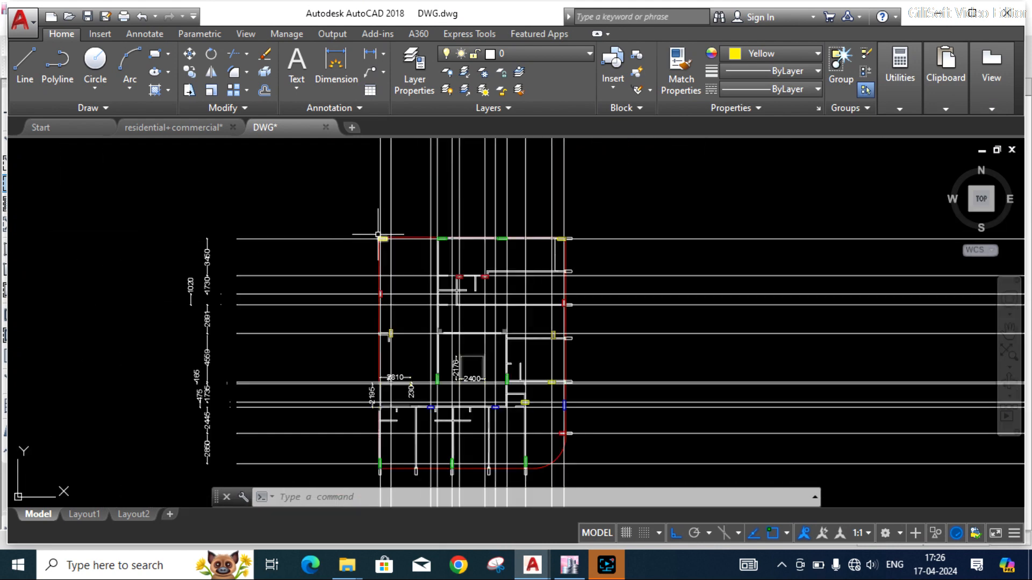
pyautogui.scroll(2, 397, 402)
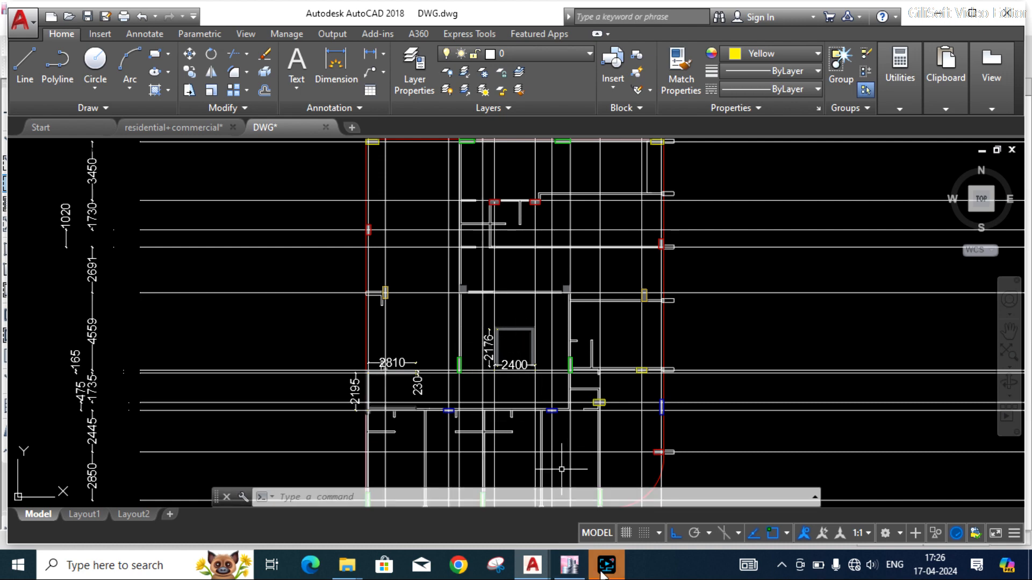
# - Return to the ETABS Story1 plan and end column drawing
pyautogui.click(583, 568)
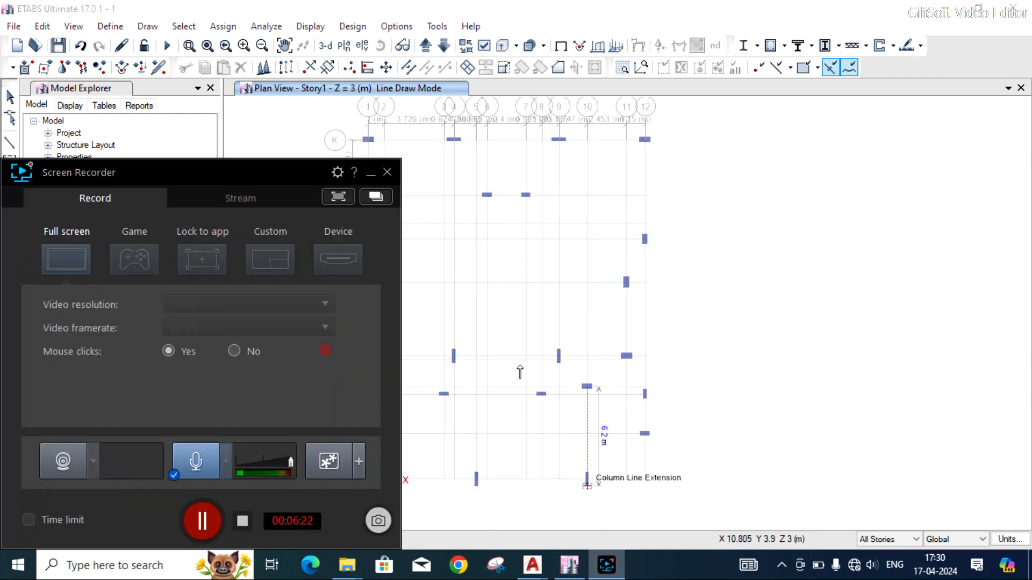
pyautogui.click(373, 172)
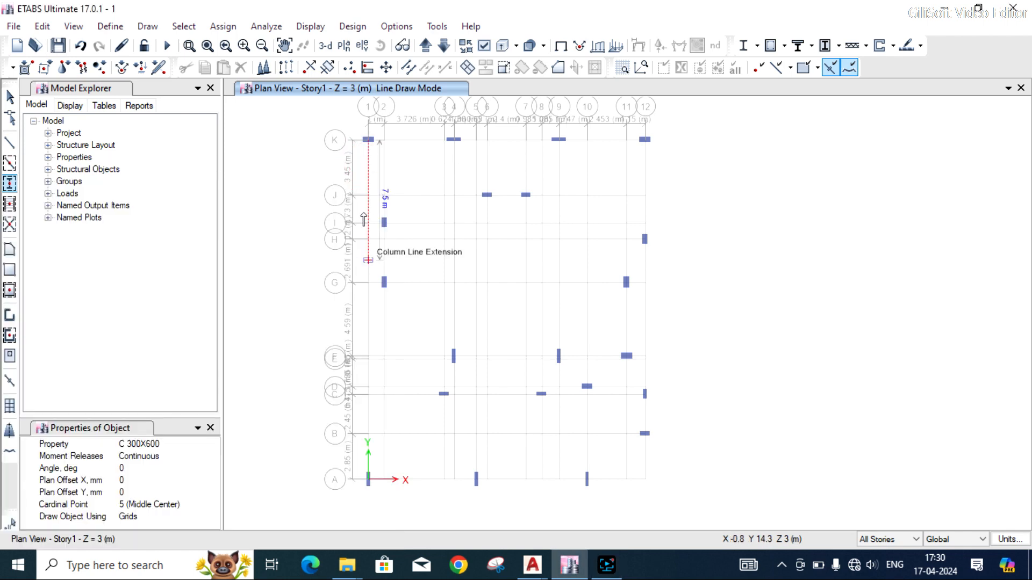
pyautogui.press('Escape')
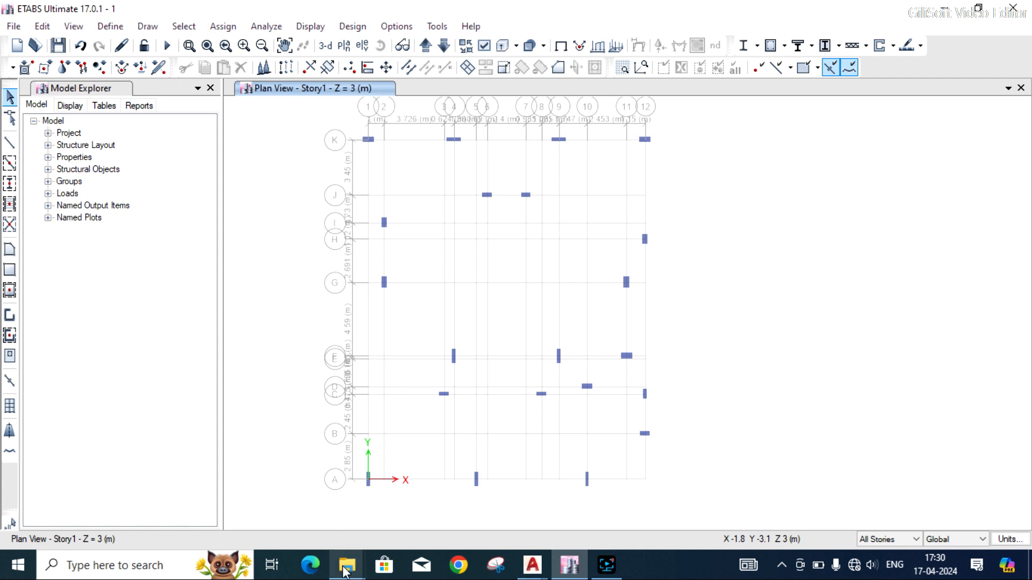
# - Open the slab layout-Model PDF in the browser and examine how the beams run between the columns
pyautogui.moveTo(344, 570)
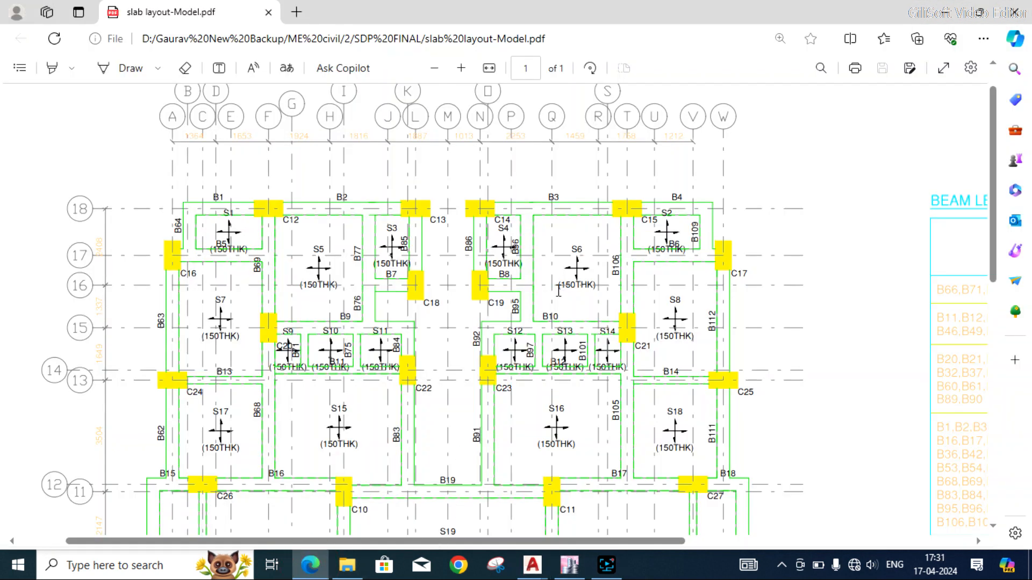
pyautogui.scroll(-1, 558, 291)
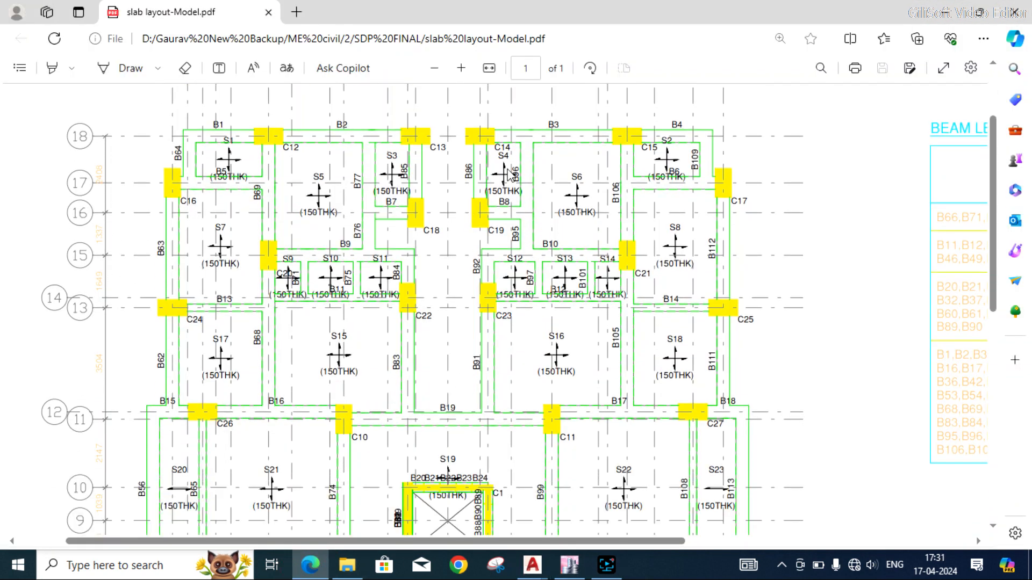
pyautogui.scroll(1, 629, 208)
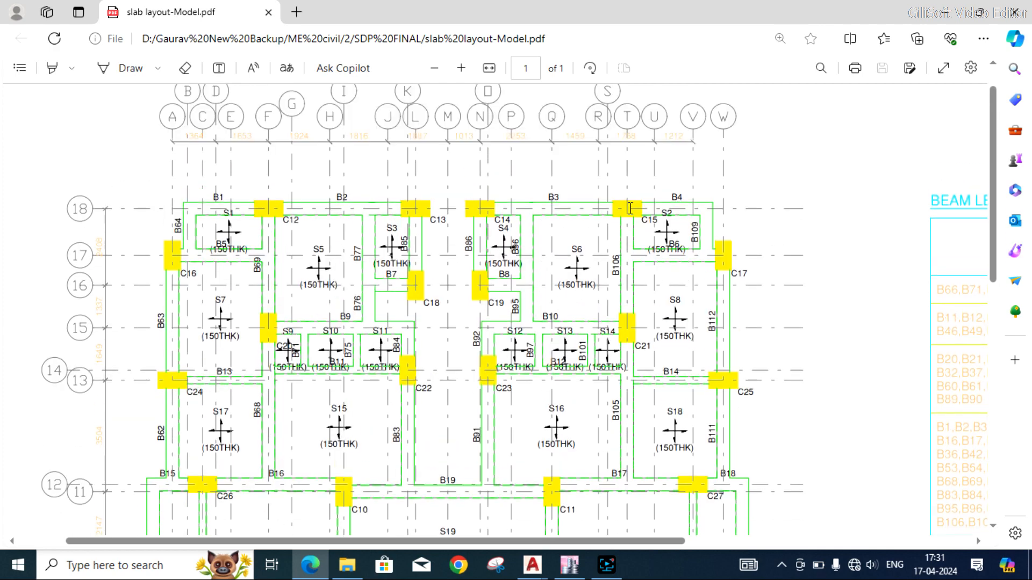
pyautogui.scroll(-2, 433, 221)
pyautogui.scroll(2, 433, 221)
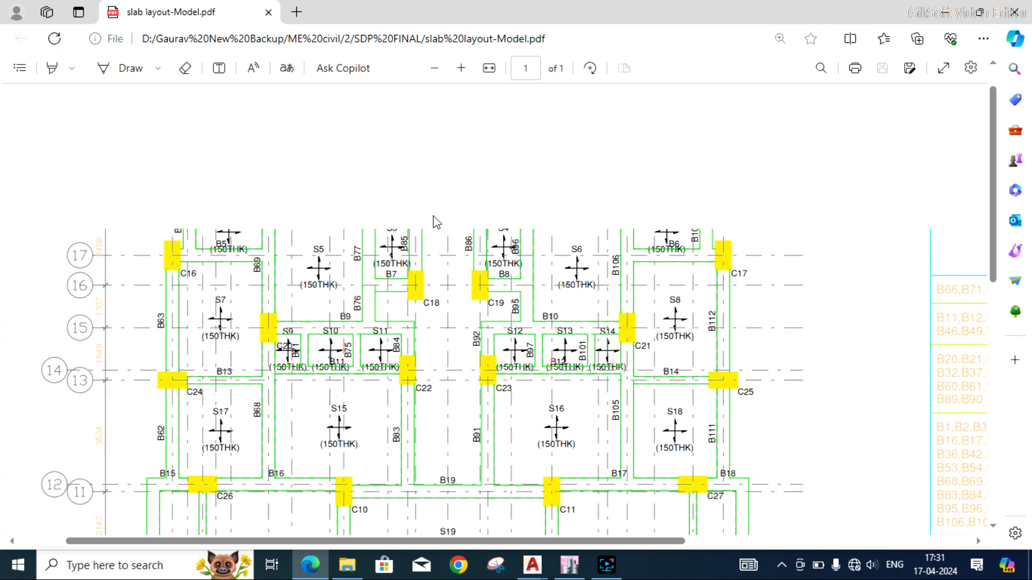
# - Review the beam legend's width and depth for each beam group and match the beam marks to the slab layout plan
pyautogui.moveTo(674, 540); pyautogui.dragTo(673, 540)
pyautogui.moveTo(872, 537); pyautogui.dragTo(956, 539)
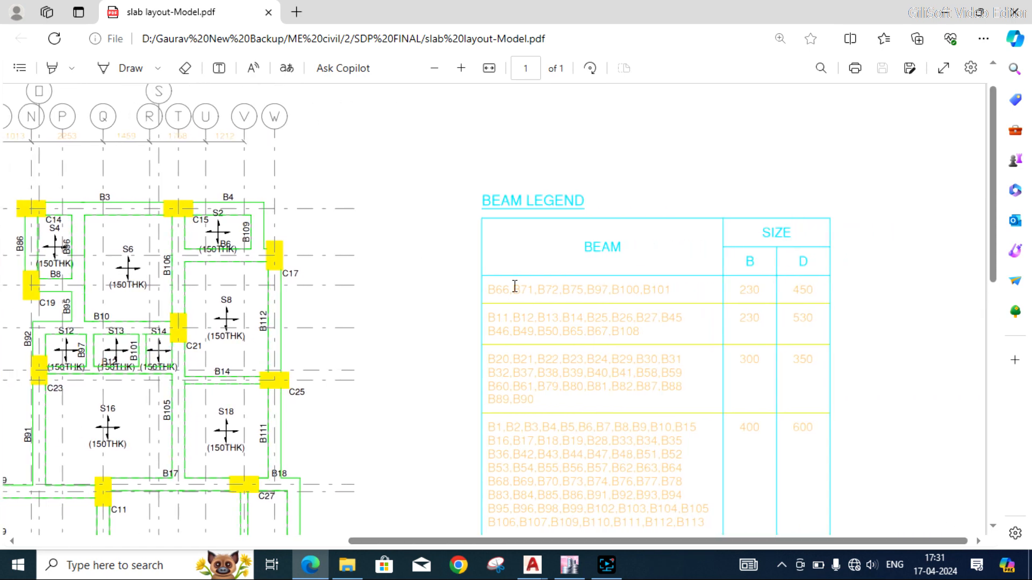
pyautogui.scroll(-2, 515, 286)
pyautogui.scroll(-2, 556, 311)
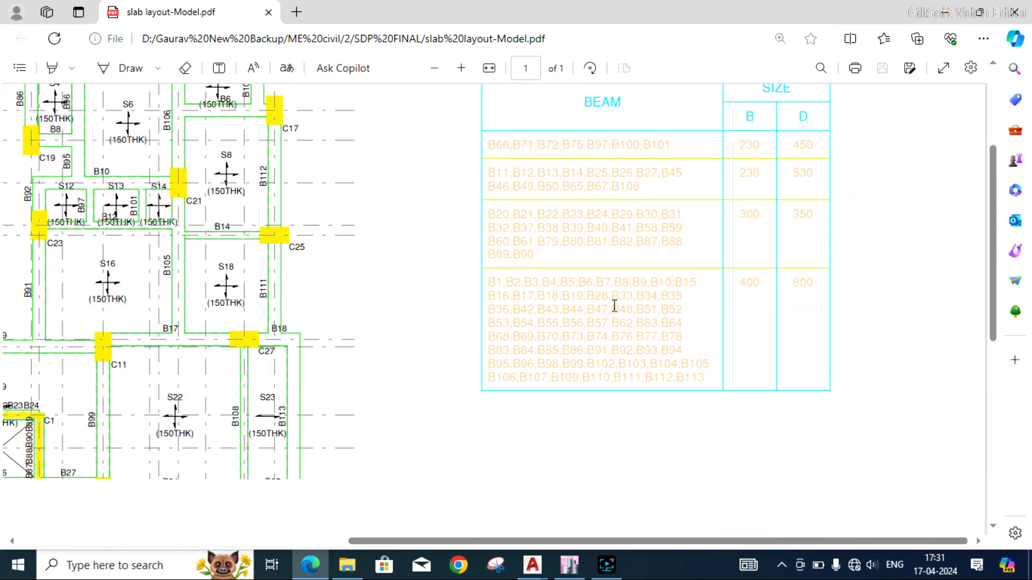
pyautogui.scroll(2, 752, 269)
pyautogui.click(757, 337)
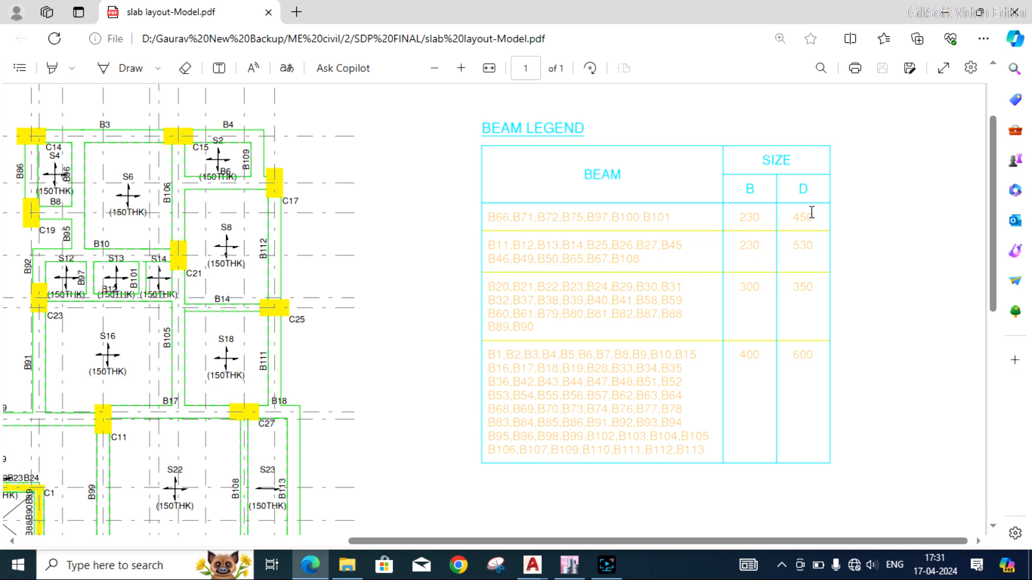
pyautogui.moveTo(755, 538)
pyautogui.mouseDown()
pyautogui.moveTo(529, 531)
pyautogui.moveTo(732, 516)
pyautogui.mouseUp()
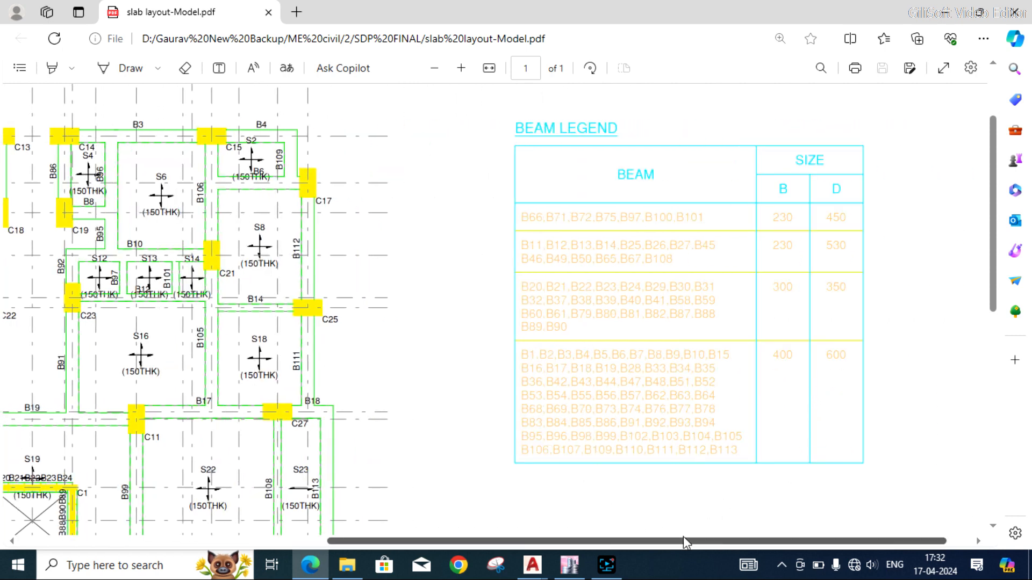
pyautogui.moveTo(682, 536); pyautogui.dragTo(317, 411)
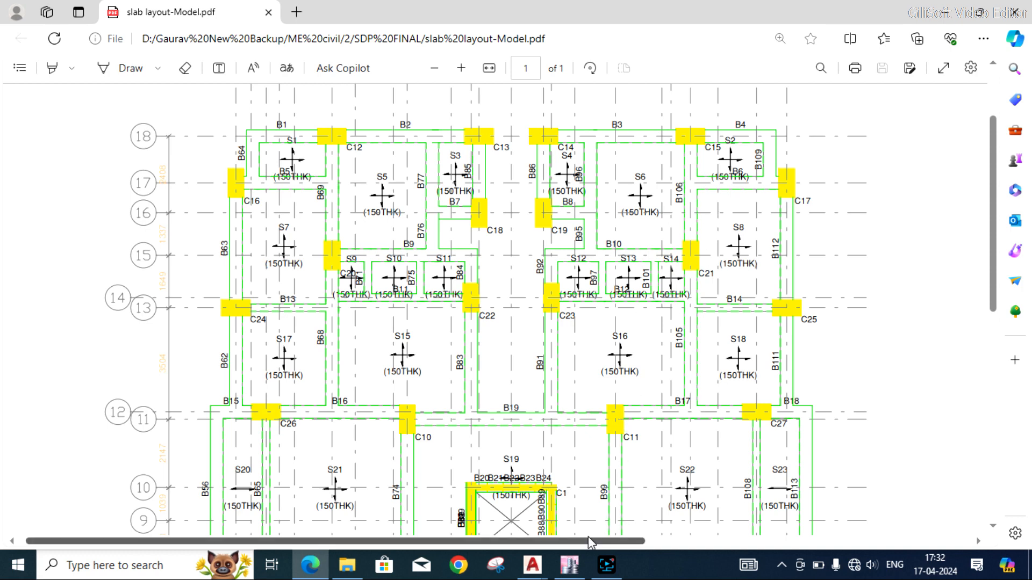
pyautogui.moveTo(587, 538); pyautogui.dragTo(911, 540)
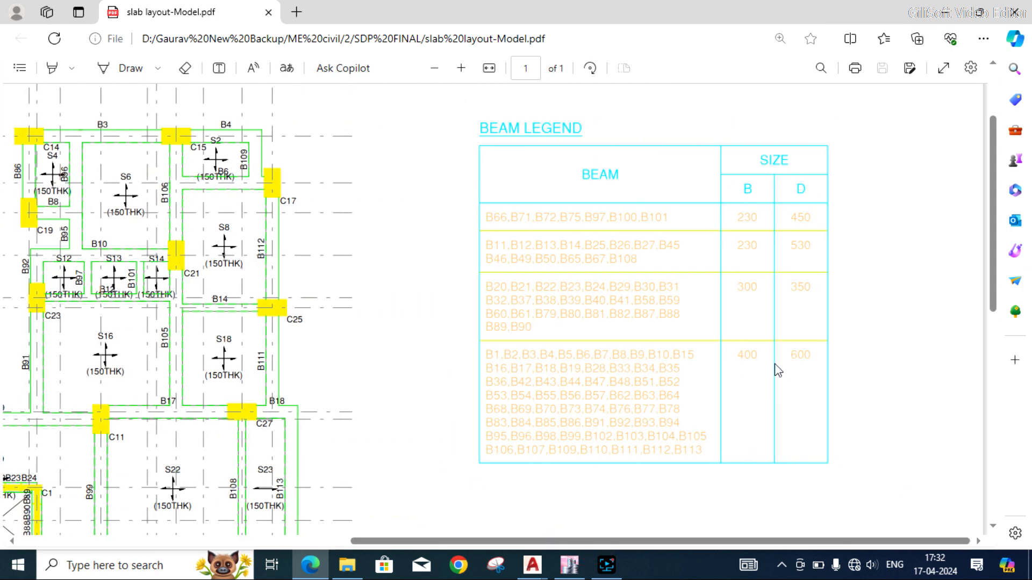
pyautogui.moveTo(695, 539); pyautogui.dragTo(489, 539)
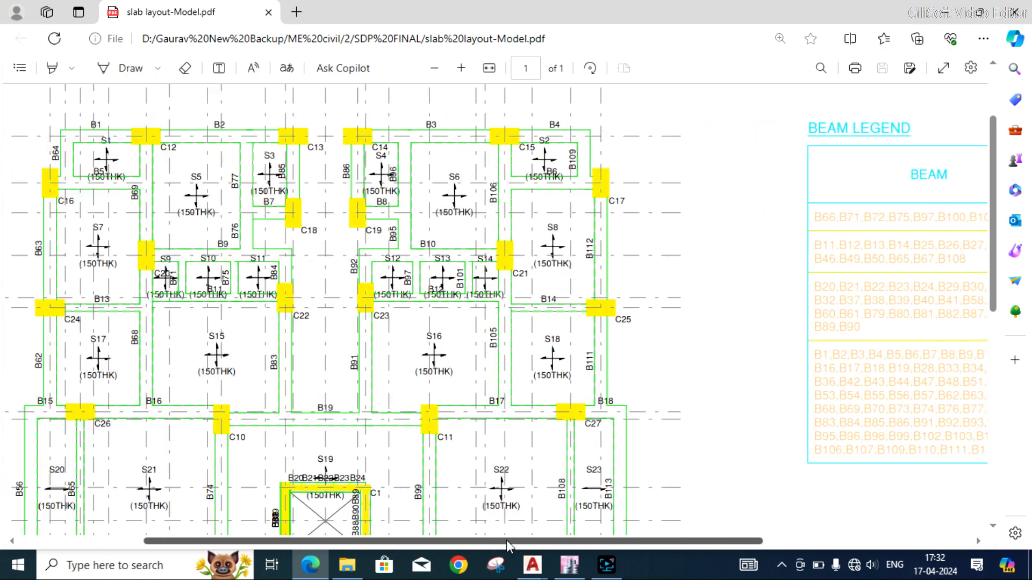
# - Switch to the Story1 plan in ETABS and look over the commands for drawing beams
pyautogui.click(576, 566)
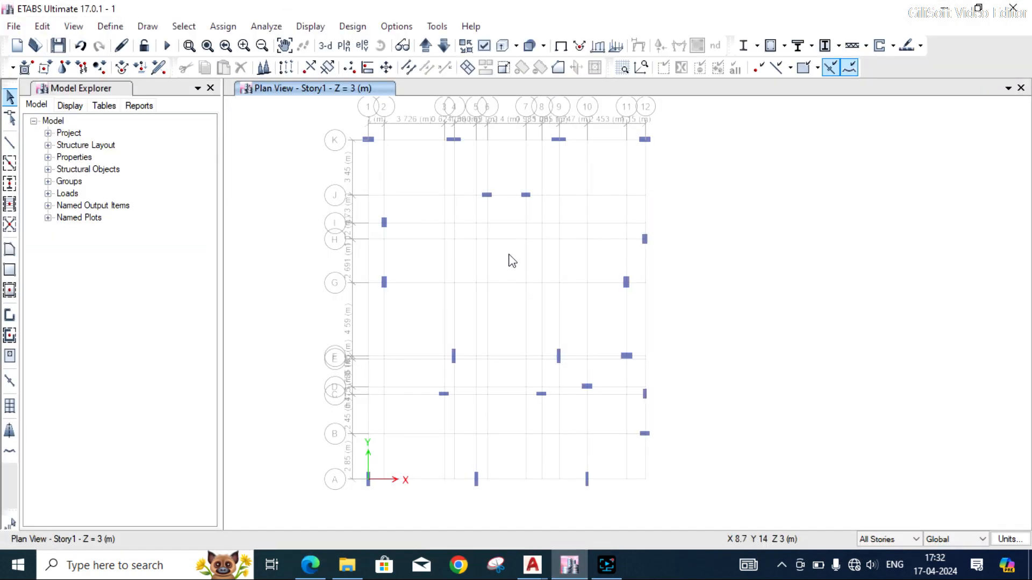
pyautogui.scroll(3, 416, 213)
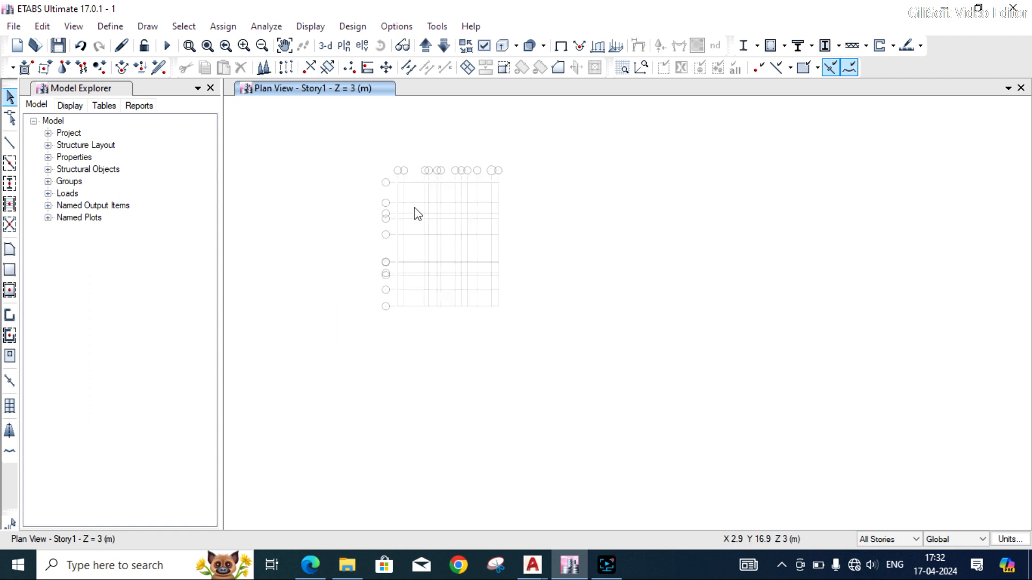
pyautogui.click(149, 27)
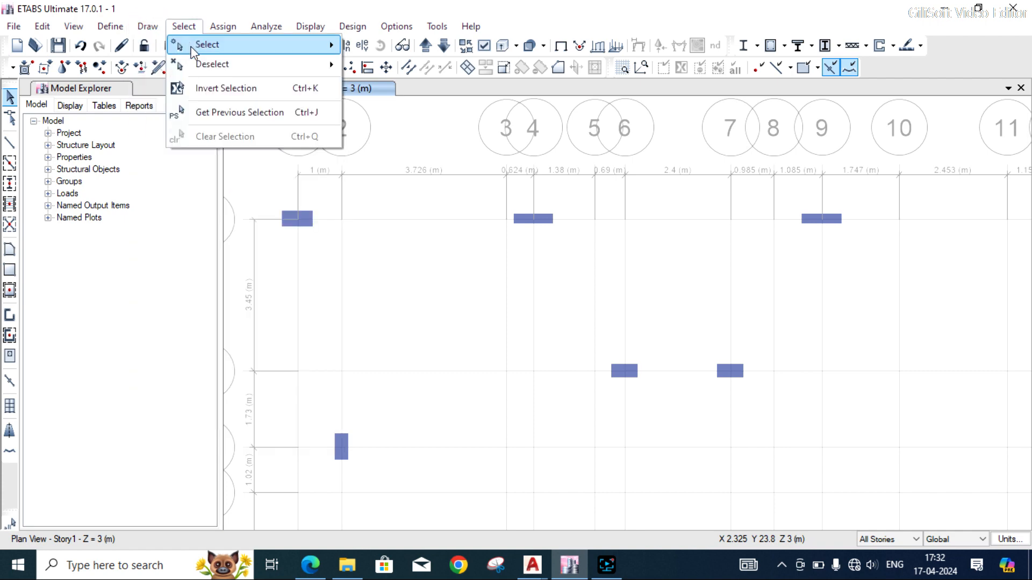
pyautogui.moveTo(156, 107)
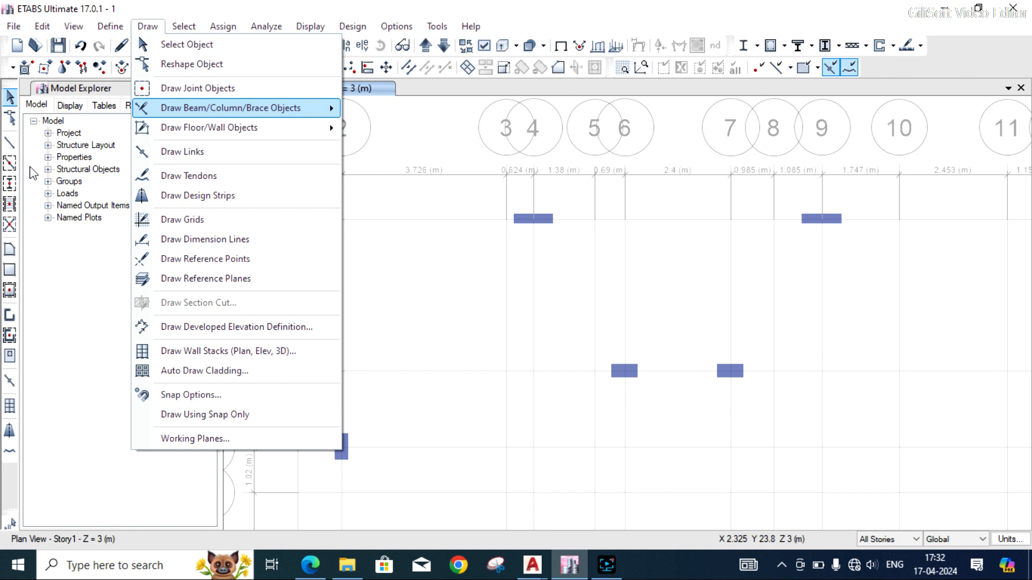
pyautogui.click(35, 217)
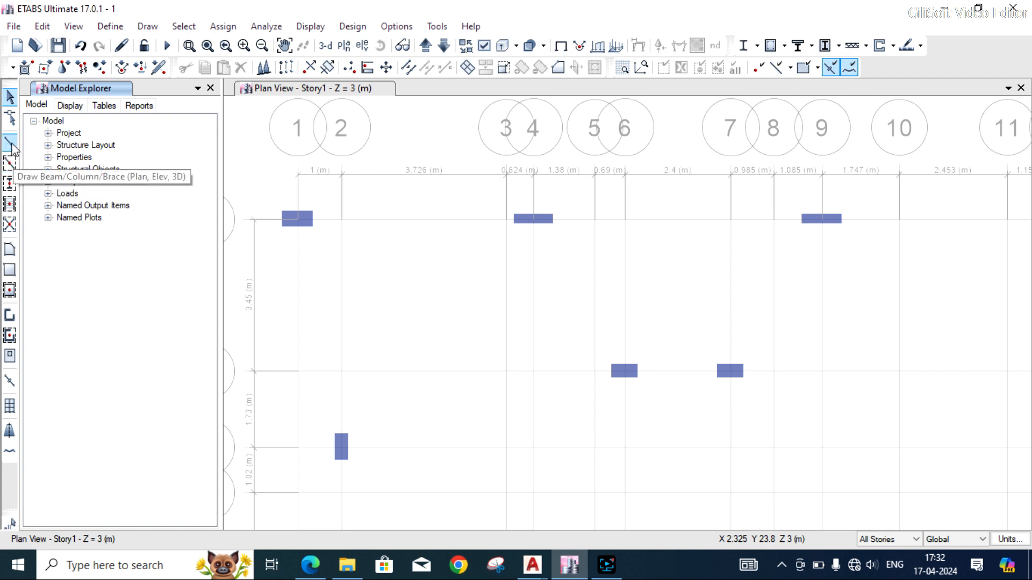
# - Draw a straight frame beam with section B 400X600 along grid K from grid 1 to grid 4
pyautogui.click(11, 144)
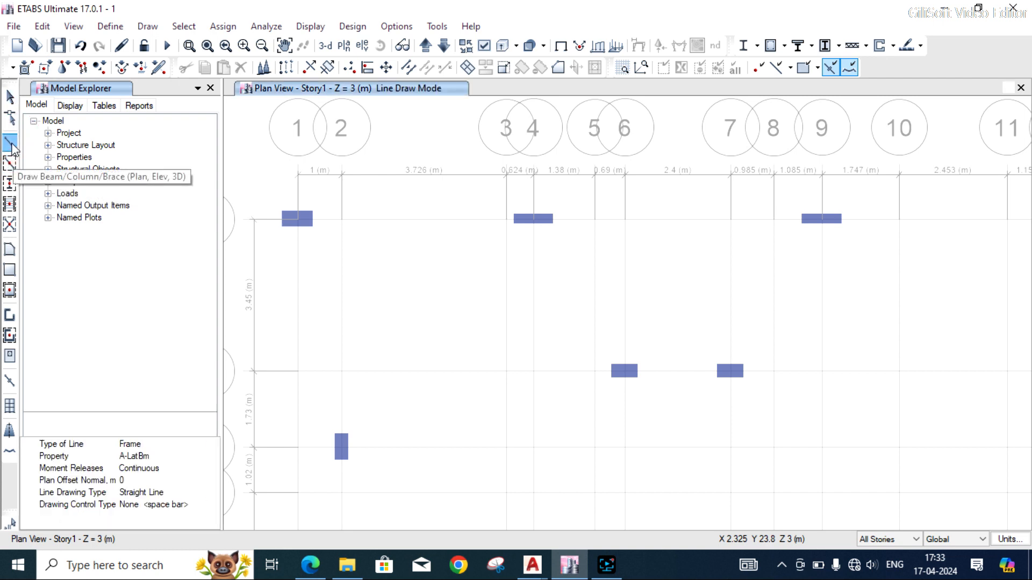
pyautogui.click(213, 459)
pyautogui.click(213, 456)
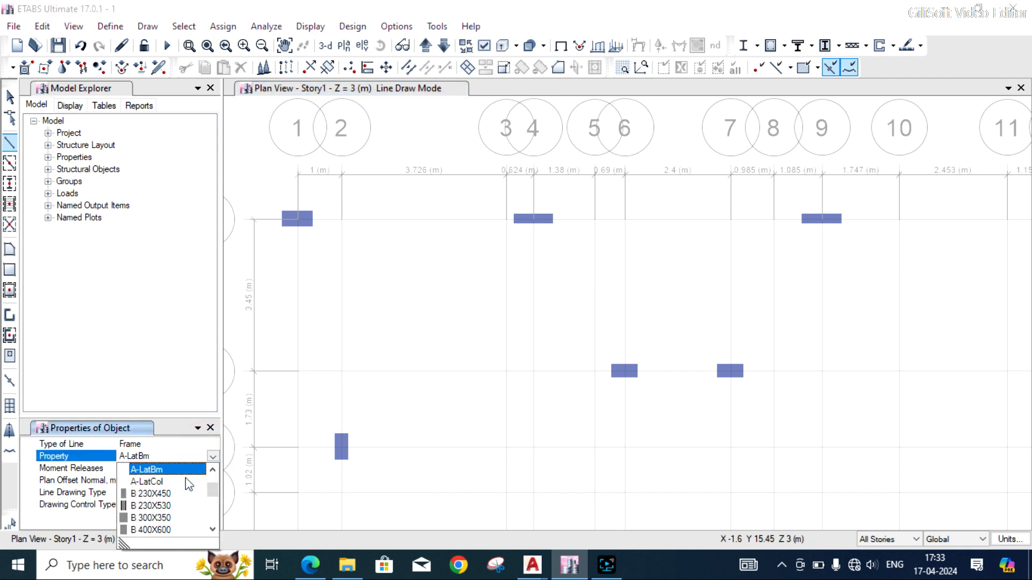
pyautogui.scroll(-1, 183, 489)
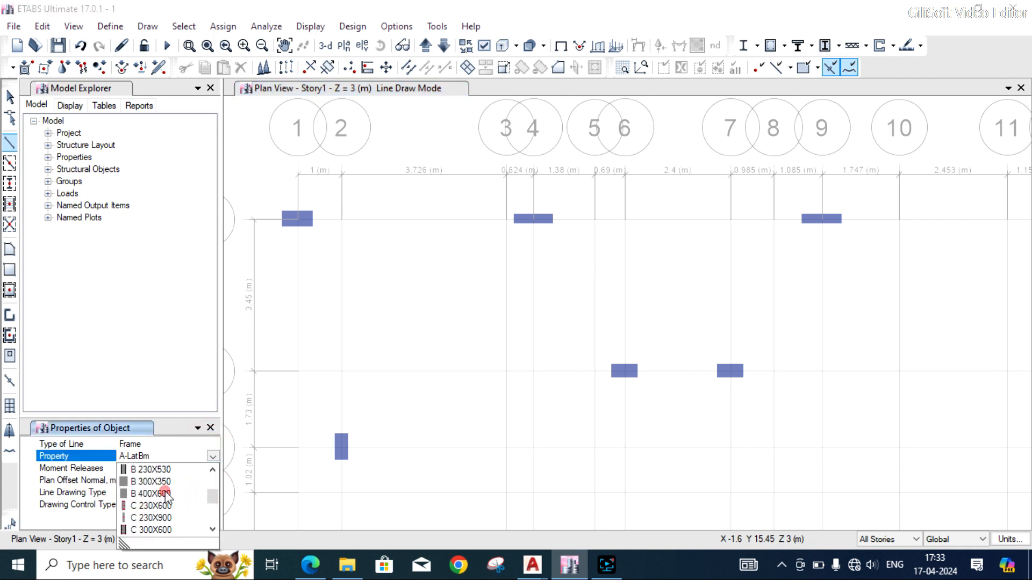
pyautogui.click(166, 493)
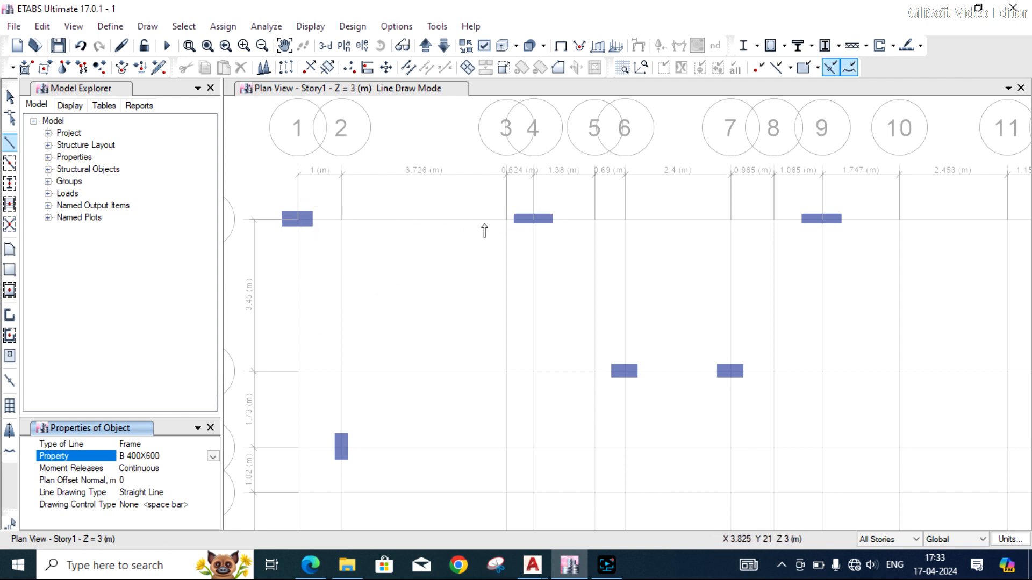
pyautogui.click(297, 220)
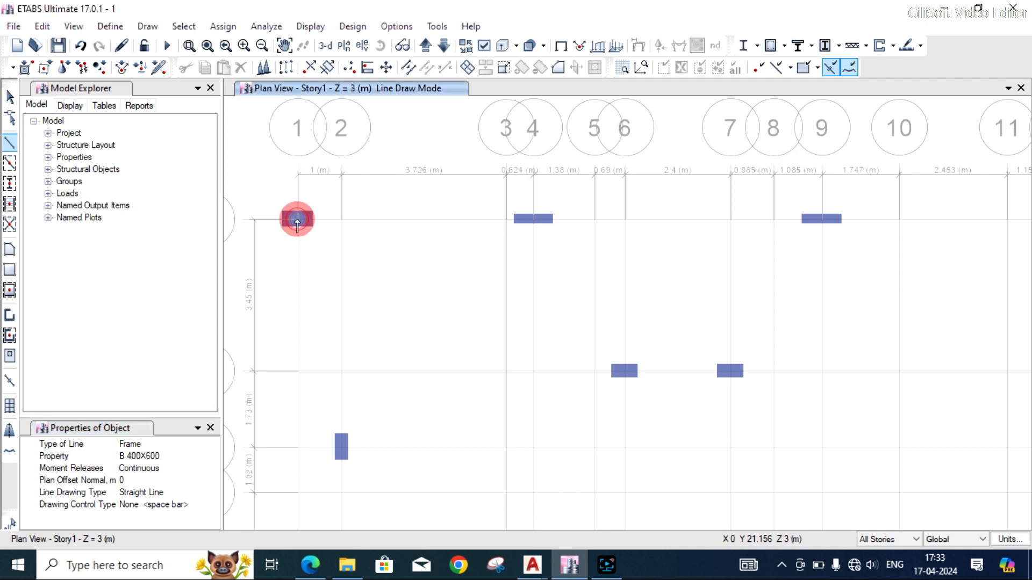
pyautogui.click(533, 220)
pyautogui.press('Escape')
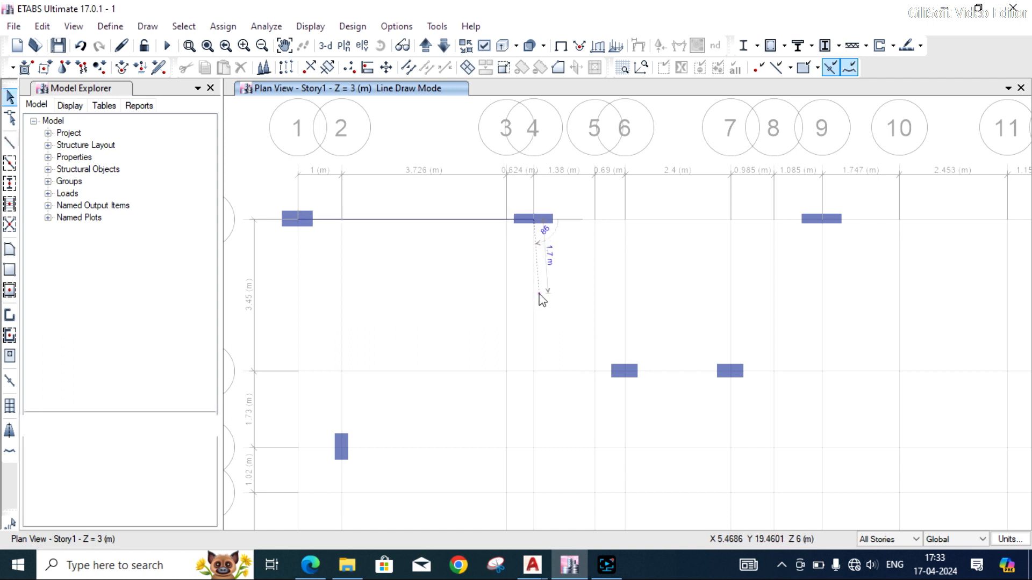
# - Check the assigned section of the grid K beam between grids 1 and 4 in its beam information
pyautogui.click(409, 219)
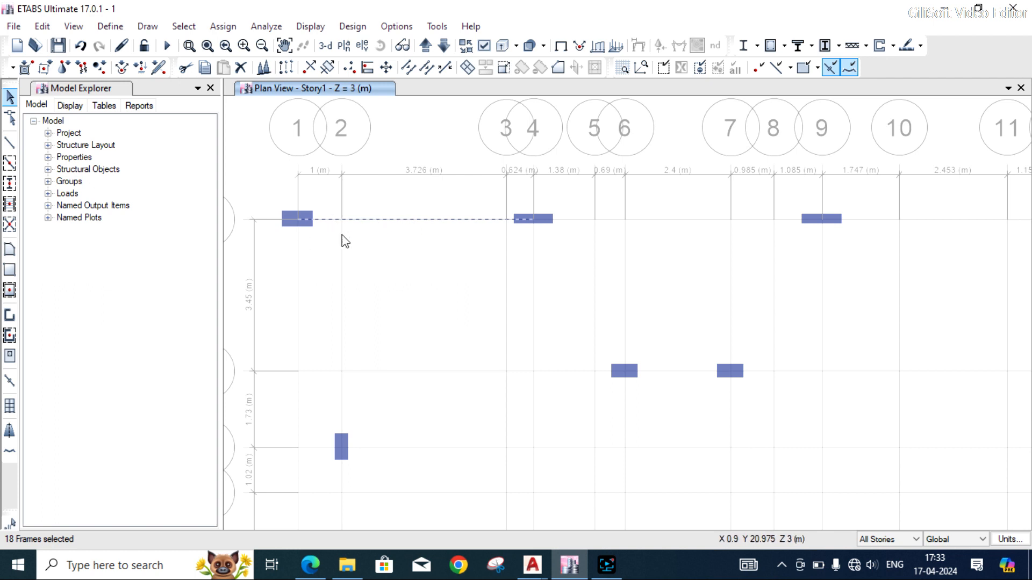
pyautogui.rightClick(394, 220)
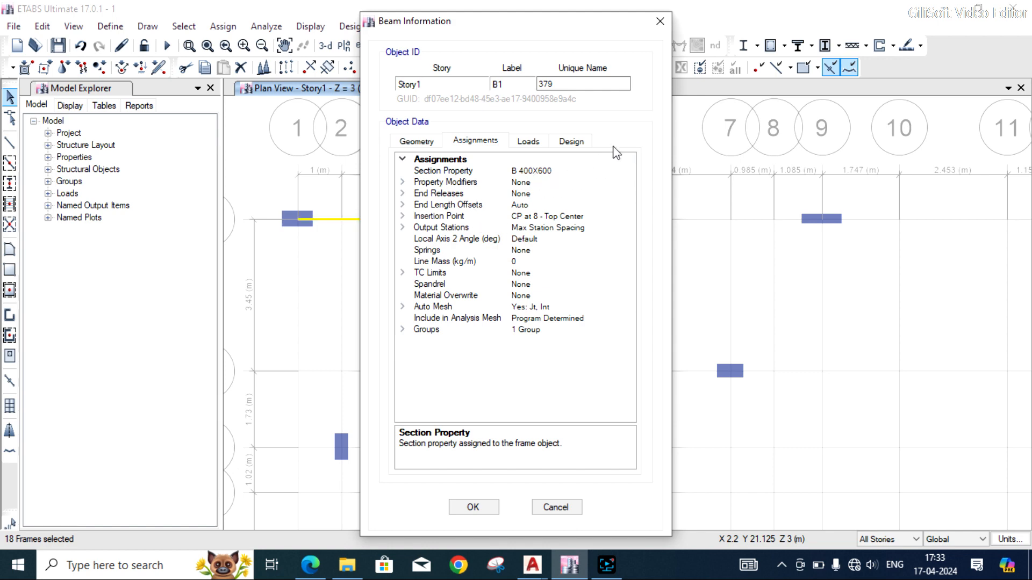
pyautogui.press('Escape')
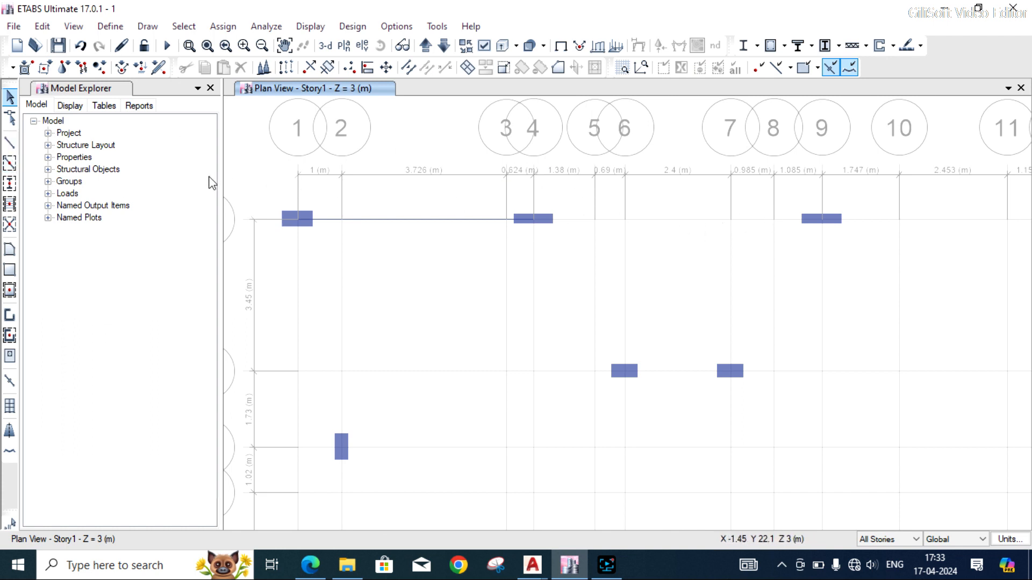
# - Draw another B 400X600 beam along grid K from grid 4 to grid 9
pyautogui.click(9, 143)
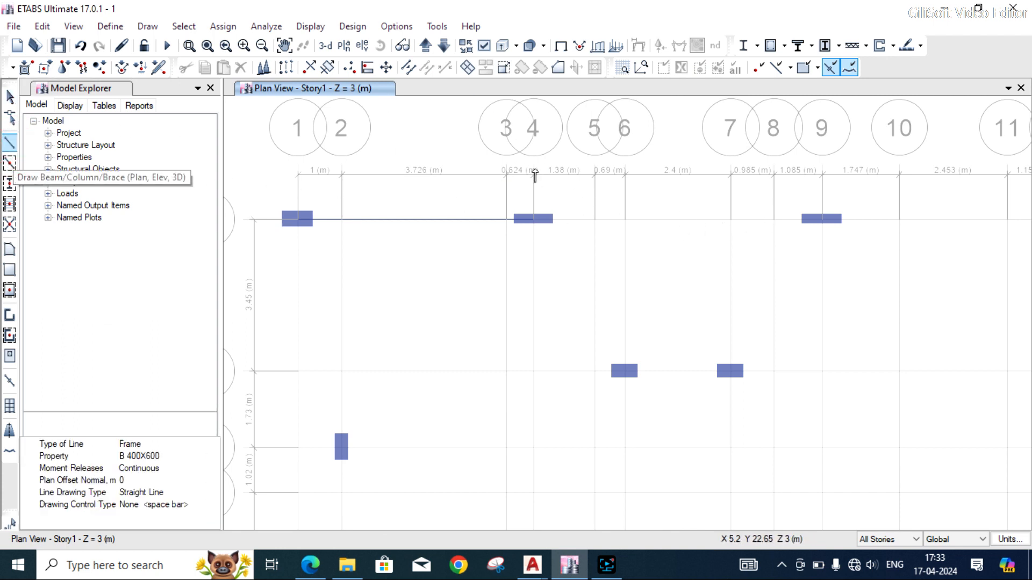
pyautogui.click(534, 219)
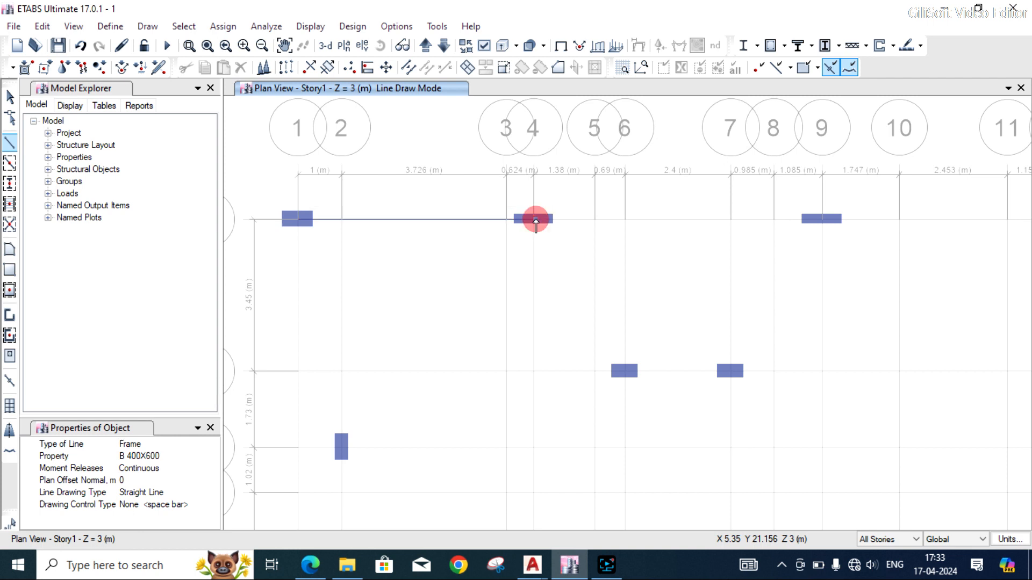
pyautogui.click(822, 219)
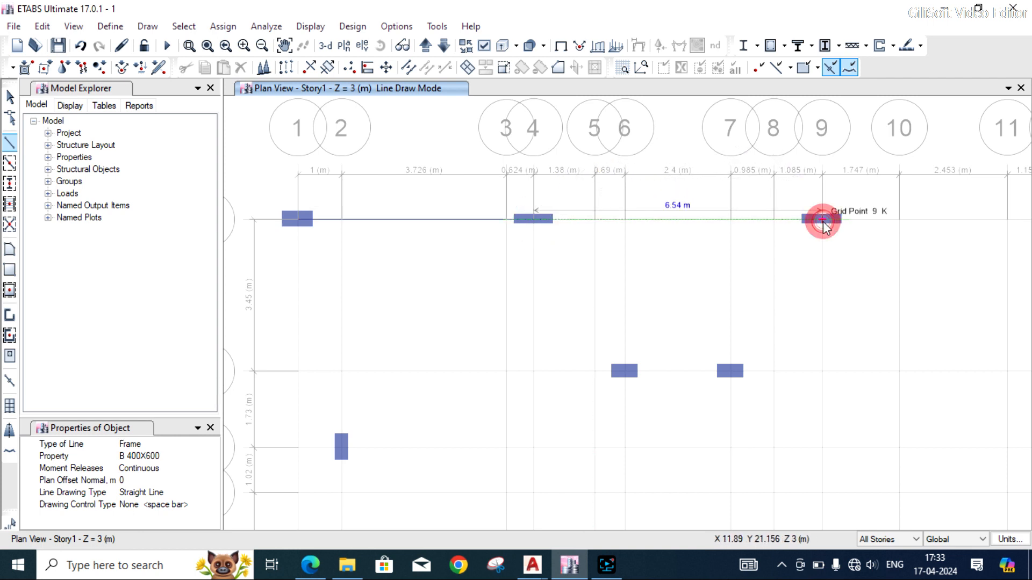
pyautogui.press('Escape')
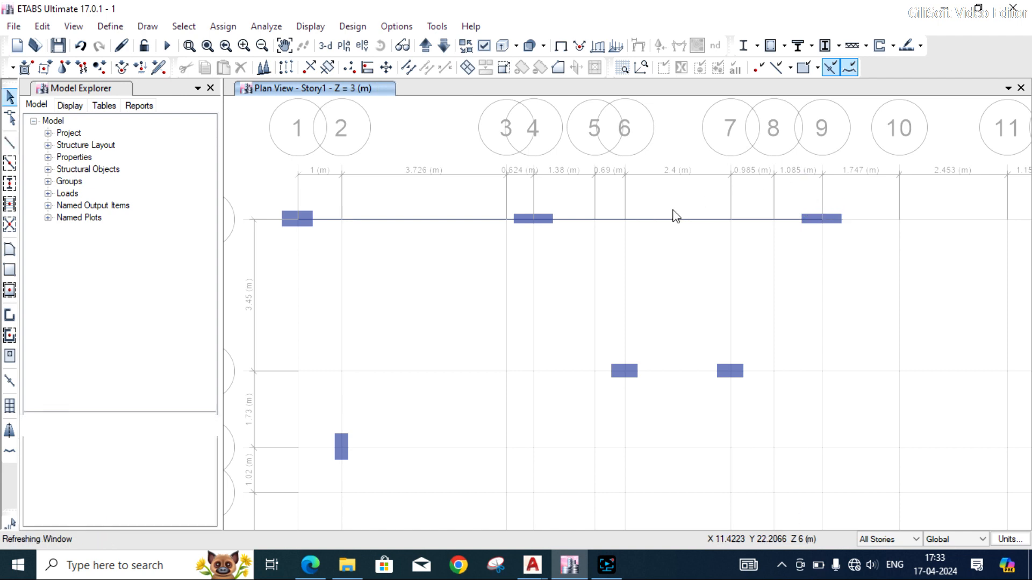
# - Check the section assignment of the grid K beam between grids 4 and 9 in its beam information
pyautogui.click(636, 220)
pyautogui.rightClick(636, 221)
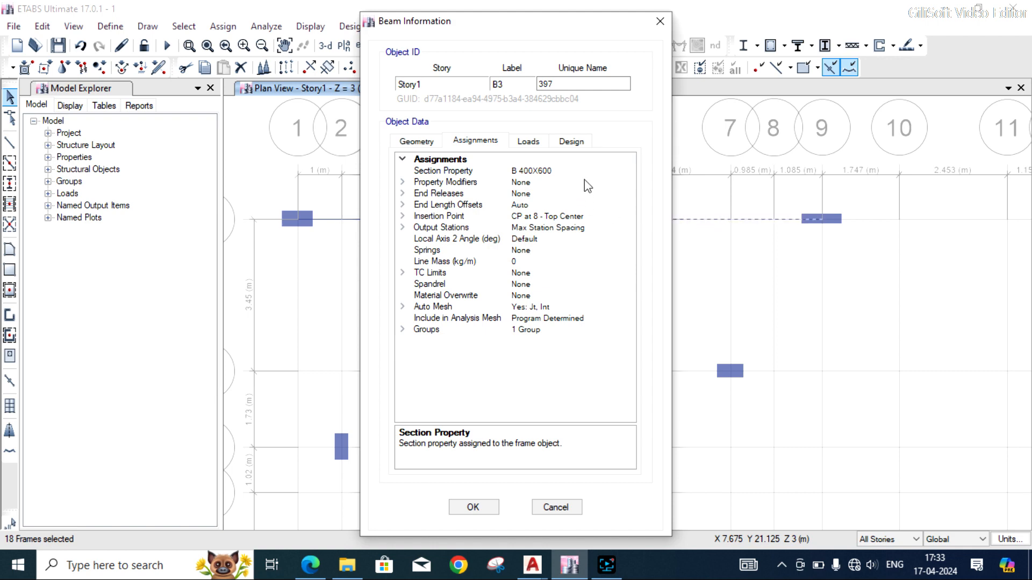
pyautogui.press('Escape')
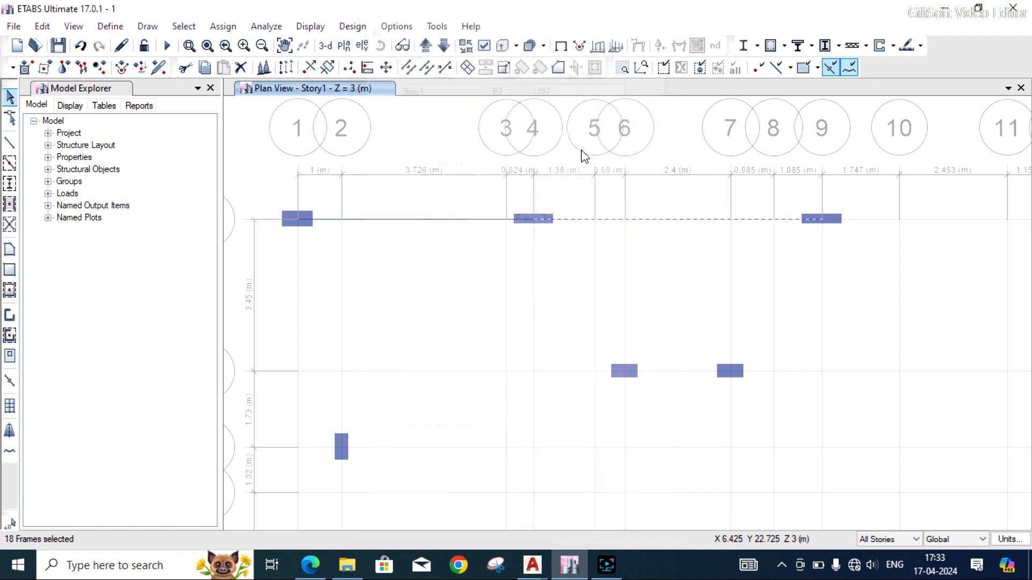
# - Delete both beams drawn along grid K between grids 1 and 9
pyautogui.moveTo(732, 290); pyautogui.dragTo(649, 205)
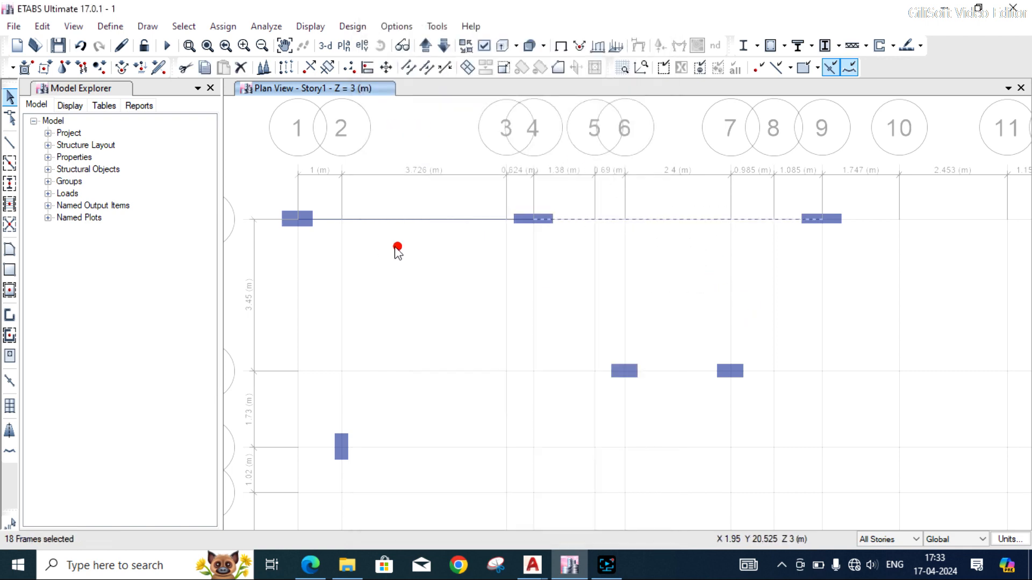
pyautogui.moveTo(397, 247); pyautogui.dragTo(372, 207)
pyautogui.press('Delete')
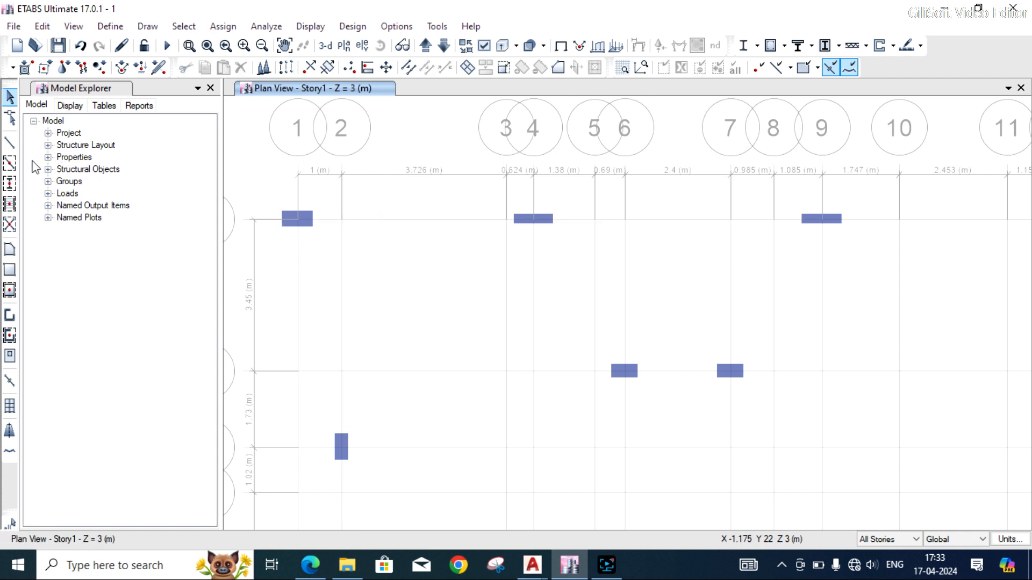
# - Use Quick Draw with section B 400X600 to create beams on the grid K segments between grids 1 and 4
pyautogui.click(9, 162)
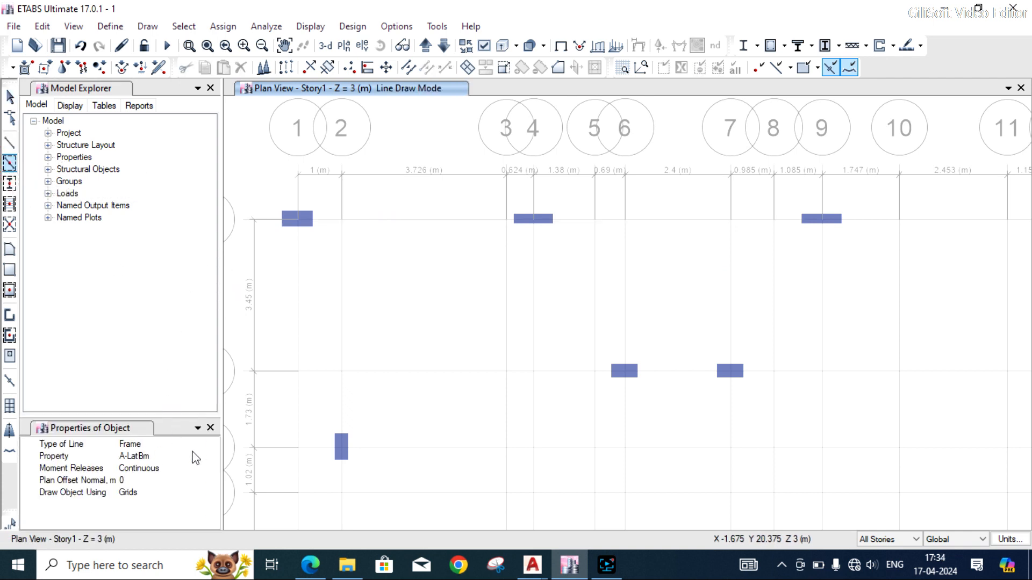
pyautogui.click(211, 455)
pyautogui.click(213, 457)
pyautogui.scroll(-4, 173, 478)
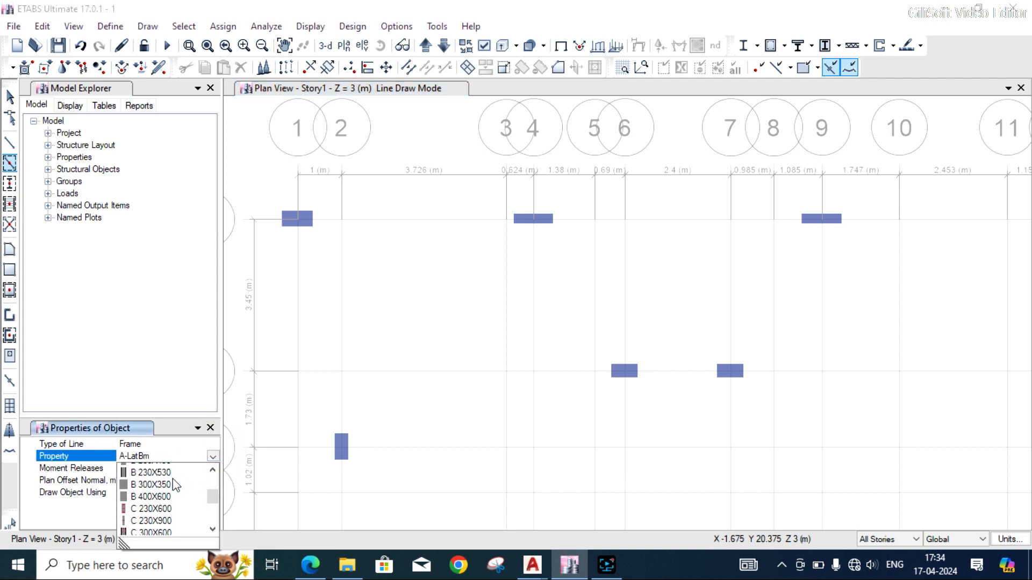
pyautogui.click(161, 496)
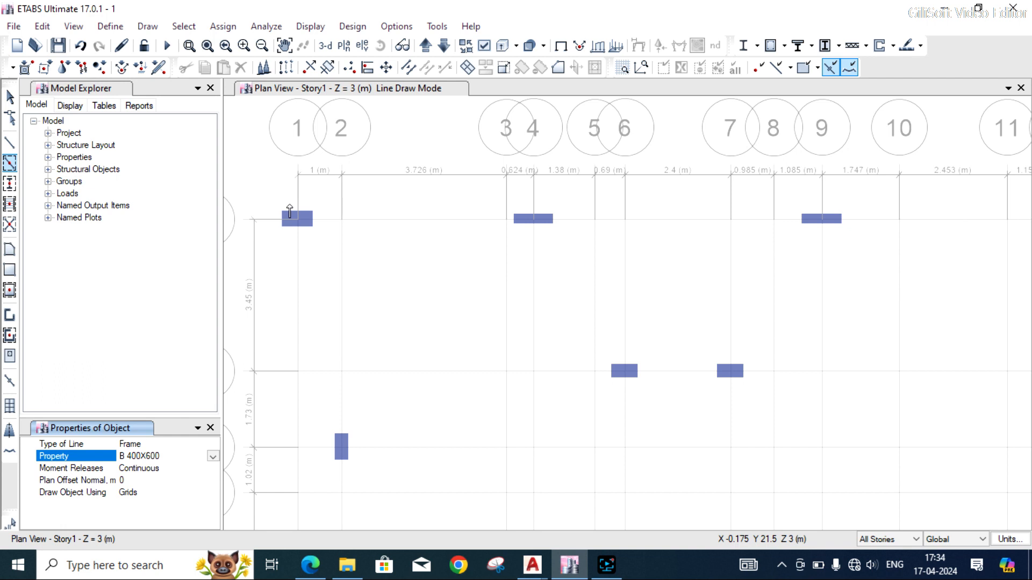
pyautogui.moveTo(290, 206); pyautogui.dragTo(542, 233)
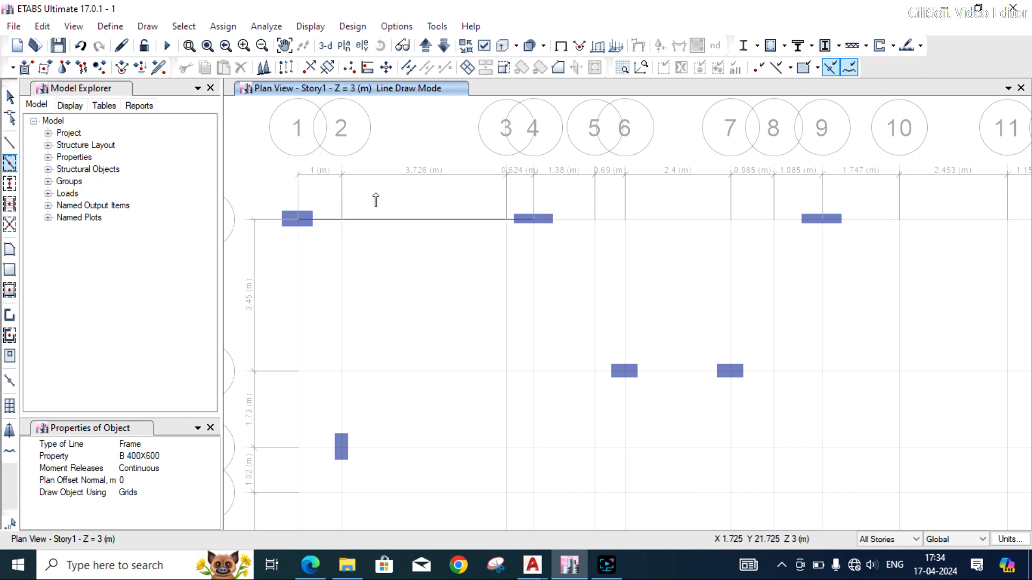
pyautogui.press('Escape')
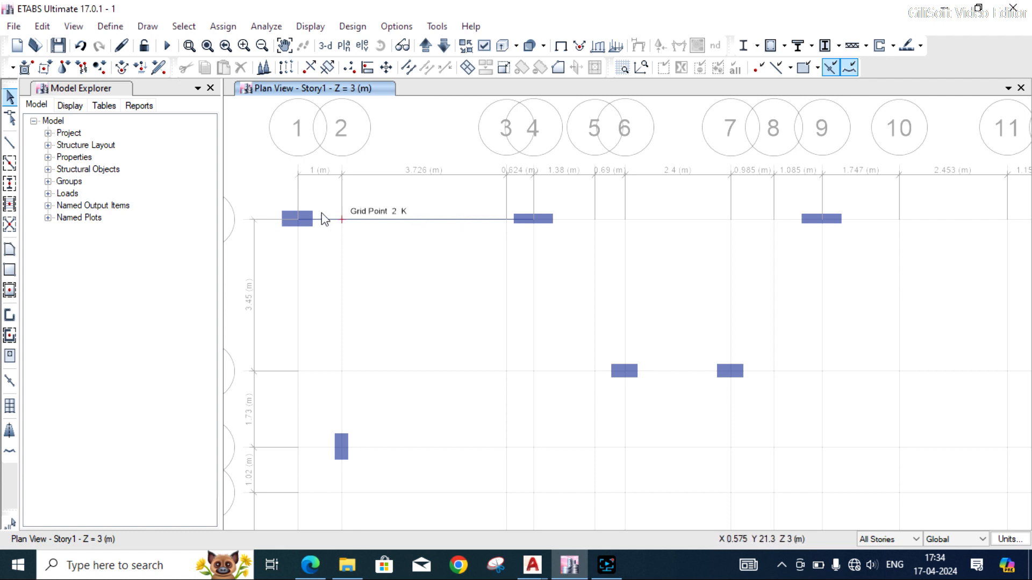
# - Pick the grid K beam segments between grids 1 and 4 one by one to see how they are divided
pyautogui.click(322, 218)
pyautogui.click(378, 219)
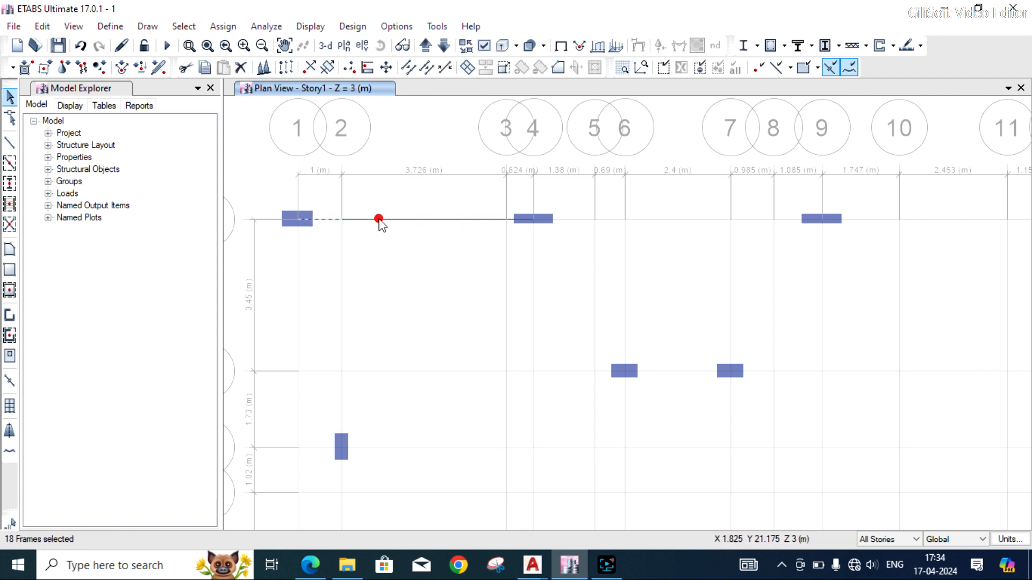
pyautogui.click(516, 219)
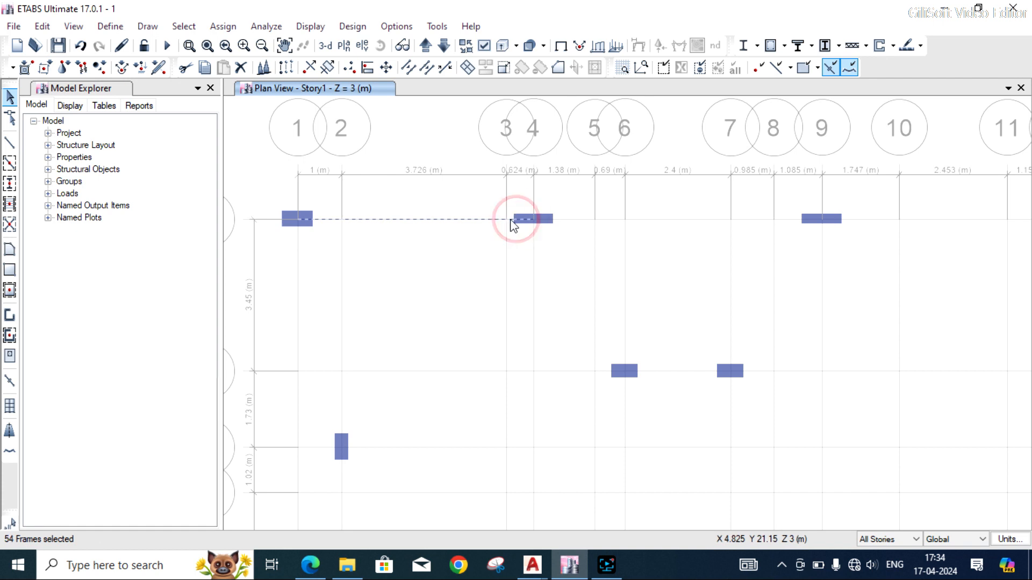
pyautogui.press('Escape')
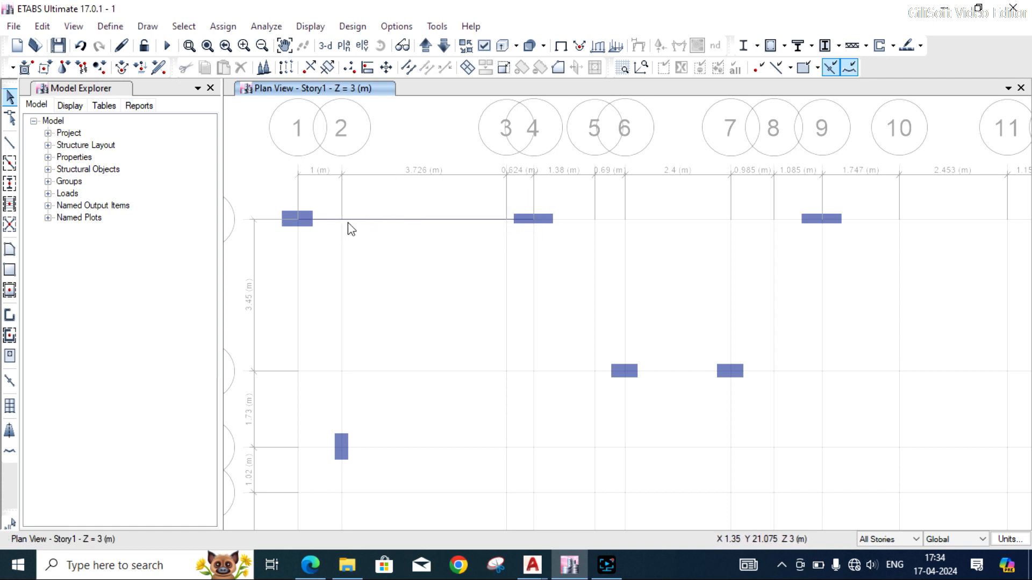
# - Try to join the three grid K beam segments between grids 1 and 4 into a single frame
pyautogui.click(321, 218)
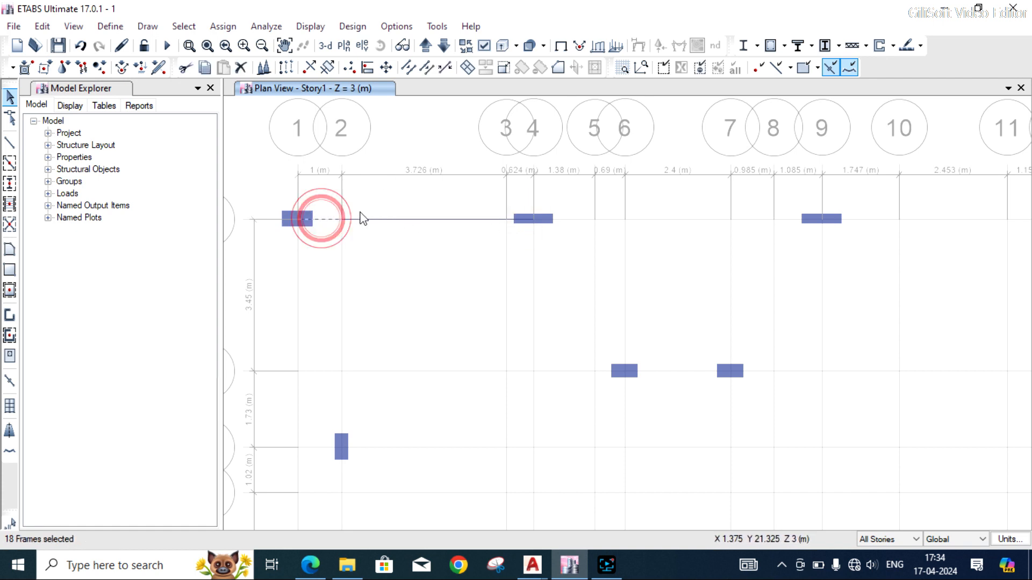
pyautogui.click(435, 219)
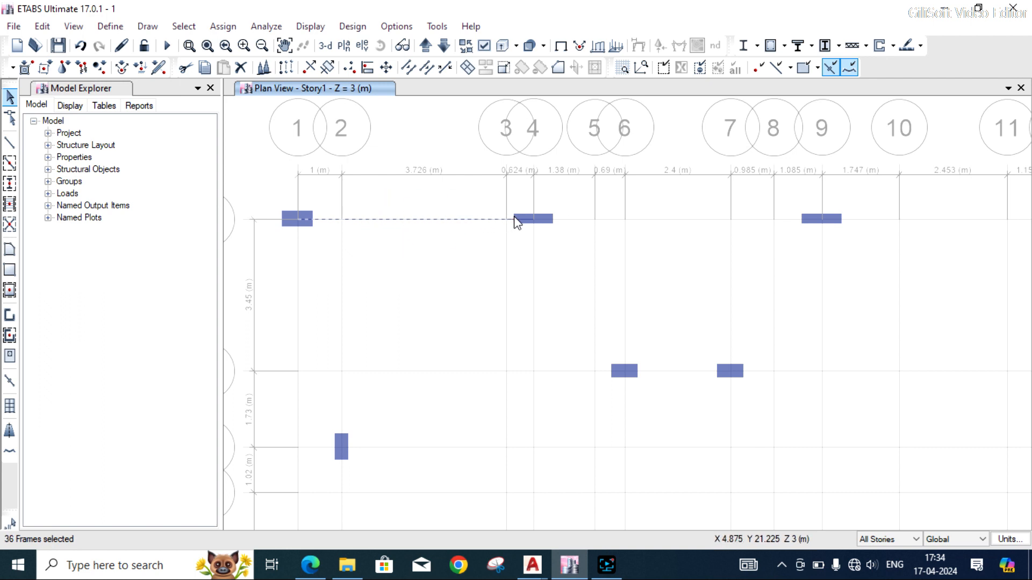
pyautogui.click(516, 219)
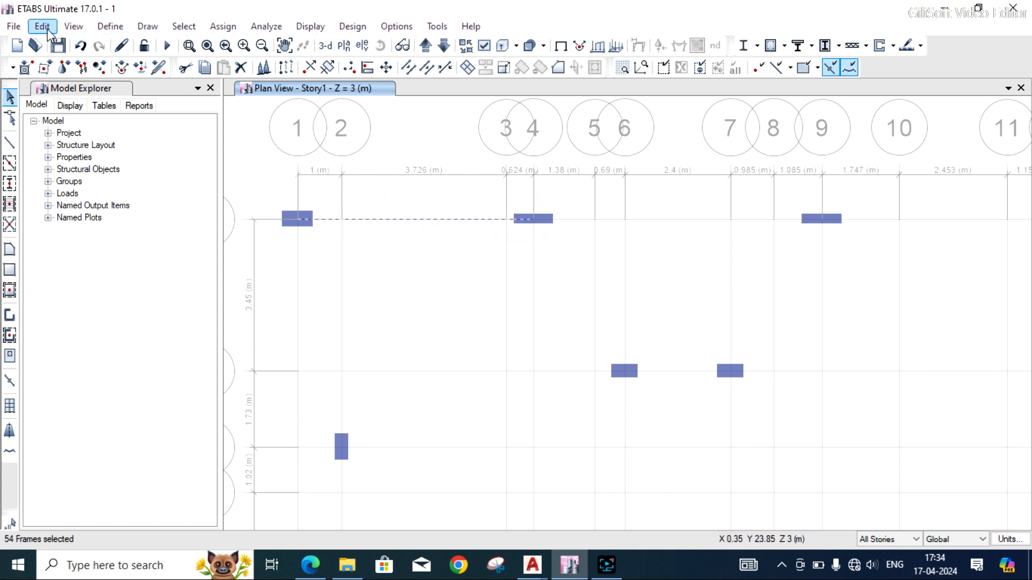
pyautogui.click(47, 29)
pyautogui.click(54, 31)
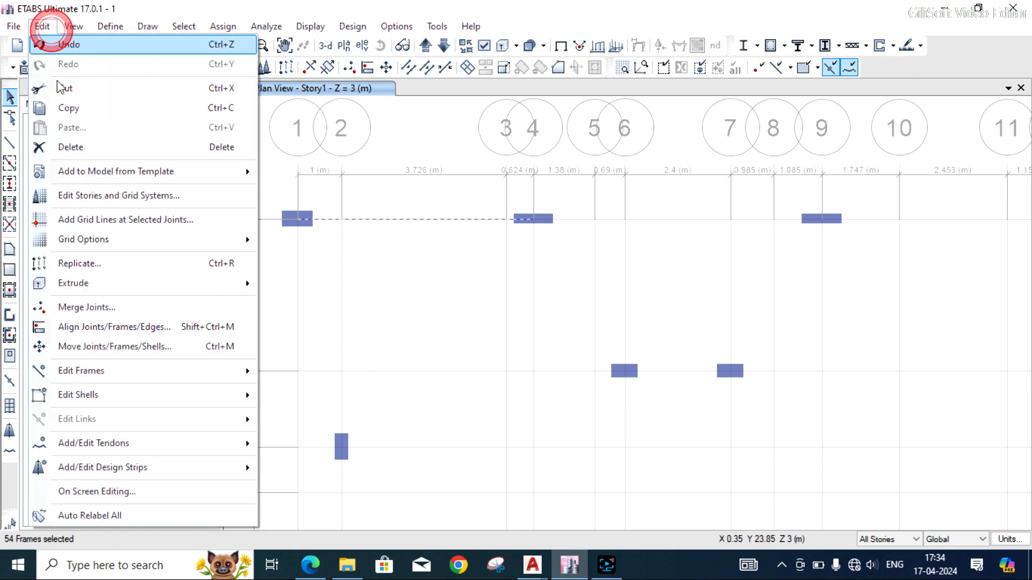
pyautogui.moveTo(128, 380)
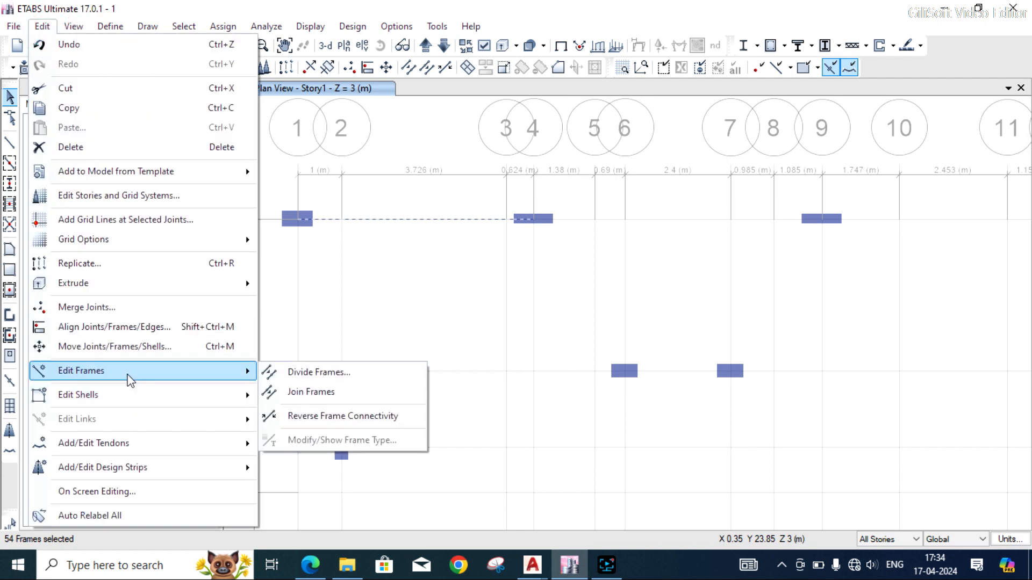
pyautogui.click(309, 394)
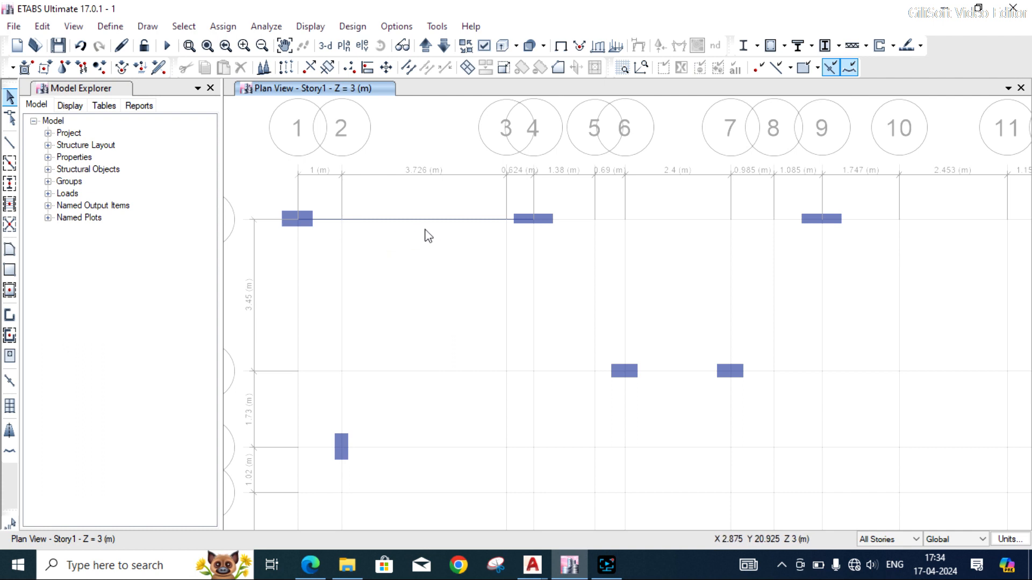
# - Reselect the grid K segments between grids 1 and 4, retry Join Frames, and clear the selection
pyautogui.click(330, 219)
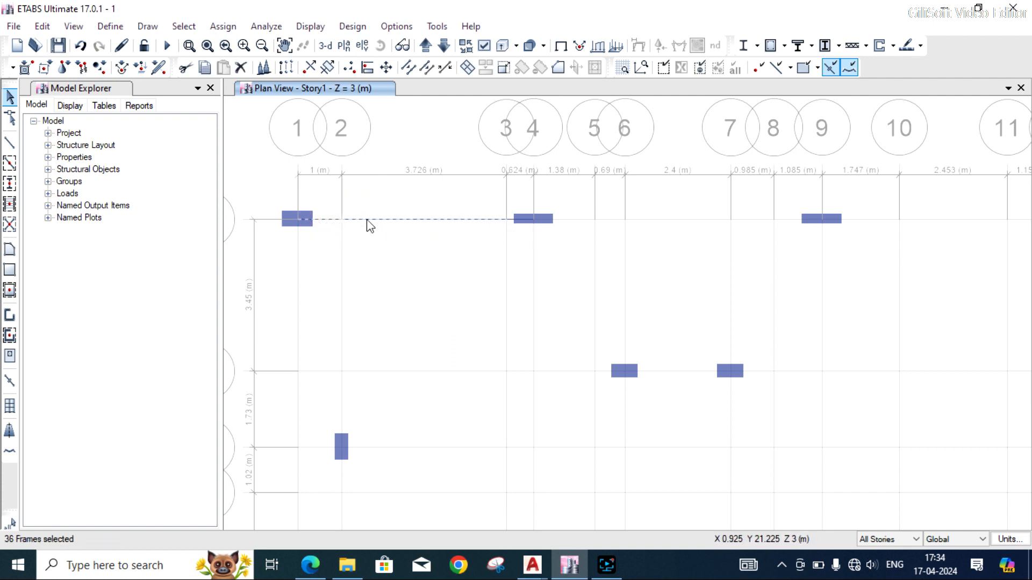
pyautogui.click(518, 219)
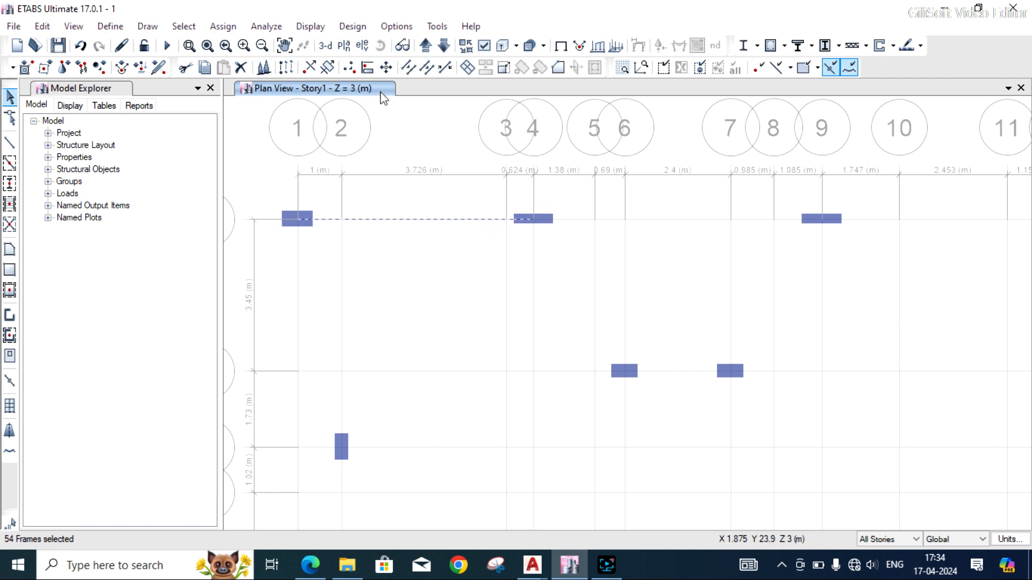
pyautogui.click(48, 27)
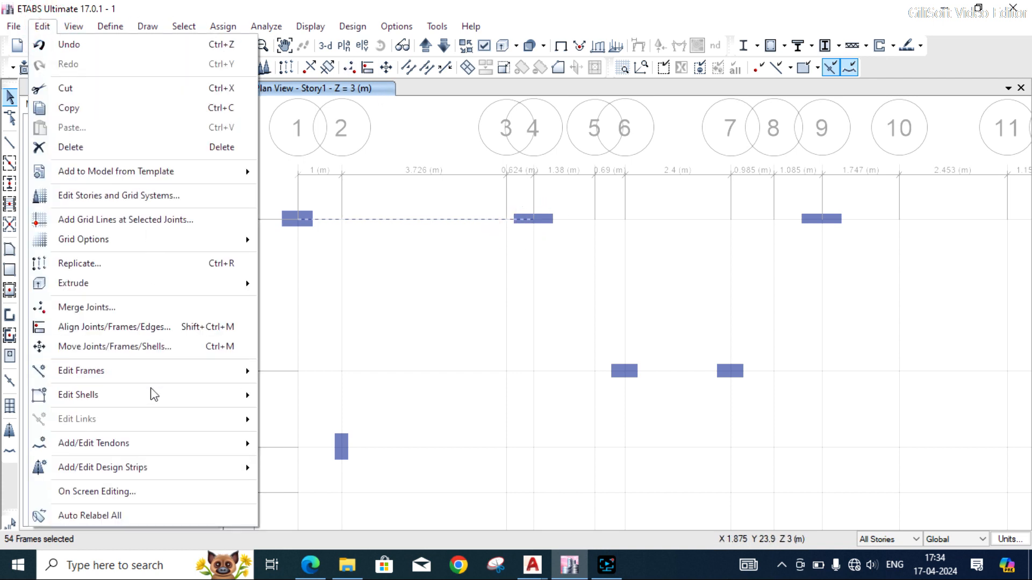
pyautogui.moveTo(161, 371)
pyautogui.click(304, 392)
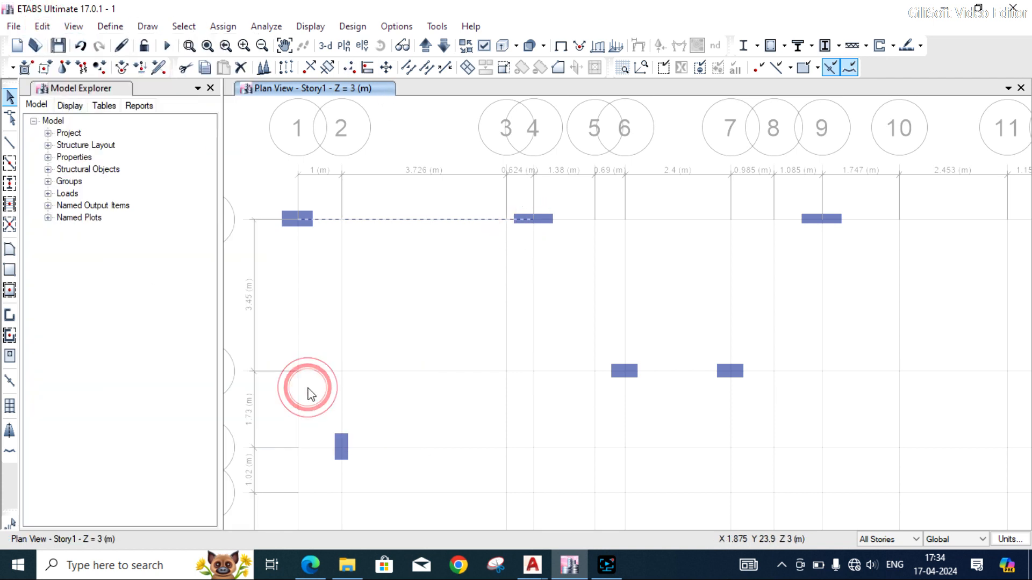
pyautogui.click(427, 220)
pyautogui.press('Escape')
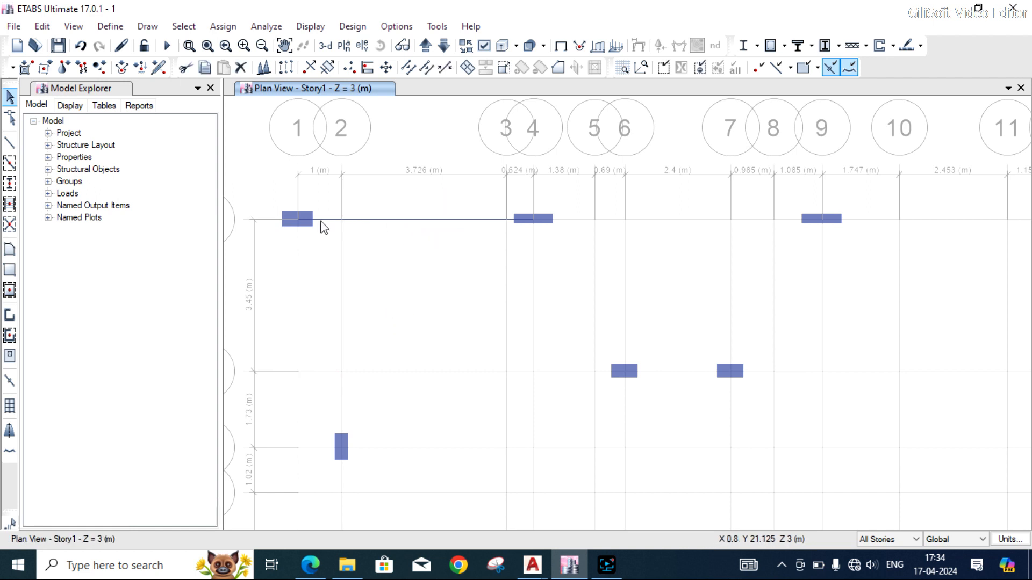
# - Attempt Join Frames once more on all three grid K beam pieces from grid 1 to grid 4
pyautogui.click(328, 219)
pyautogui.click(385, 218)
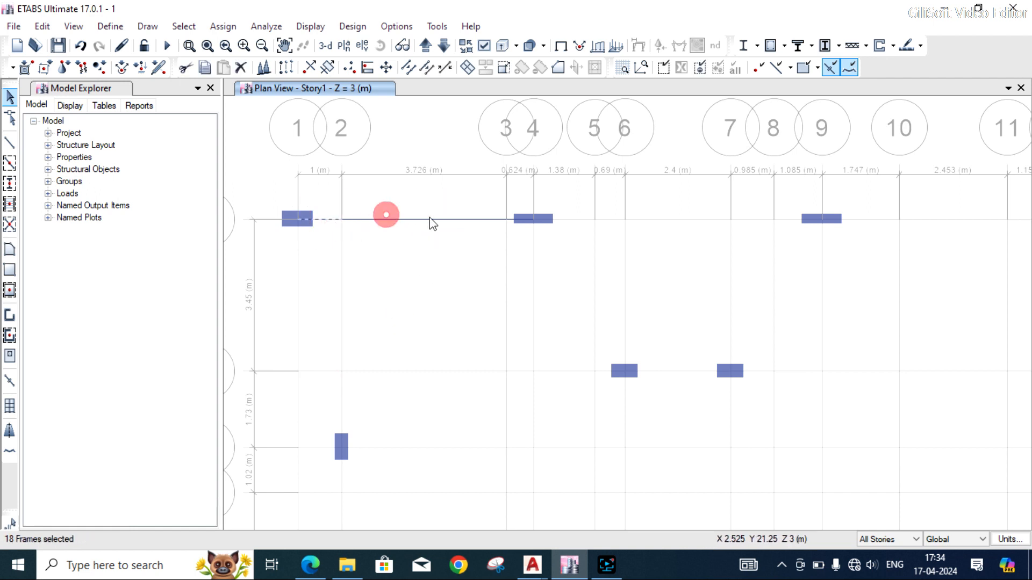
pyautogui.click(516, 218)
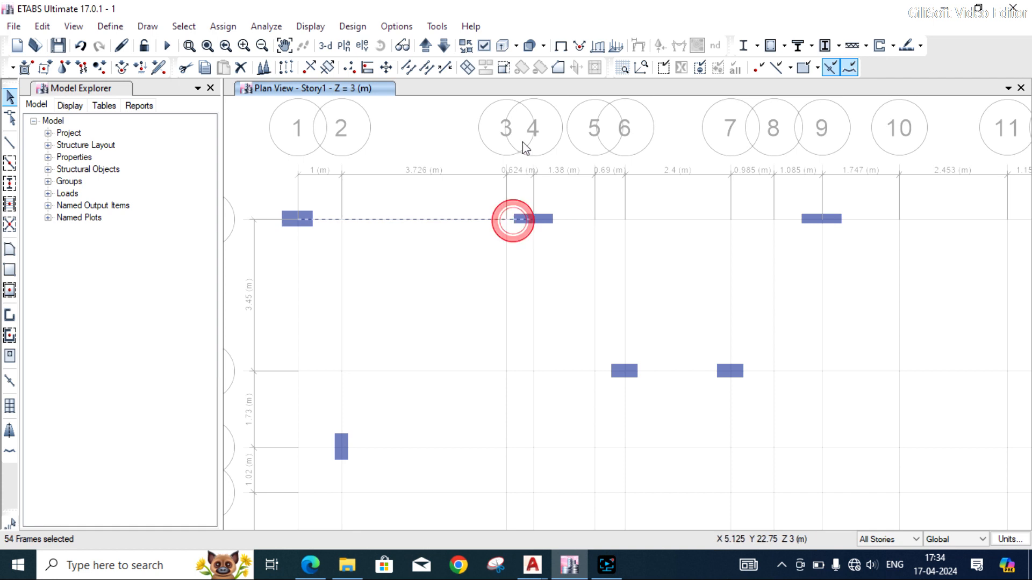
pyautogui.click(426, 67)
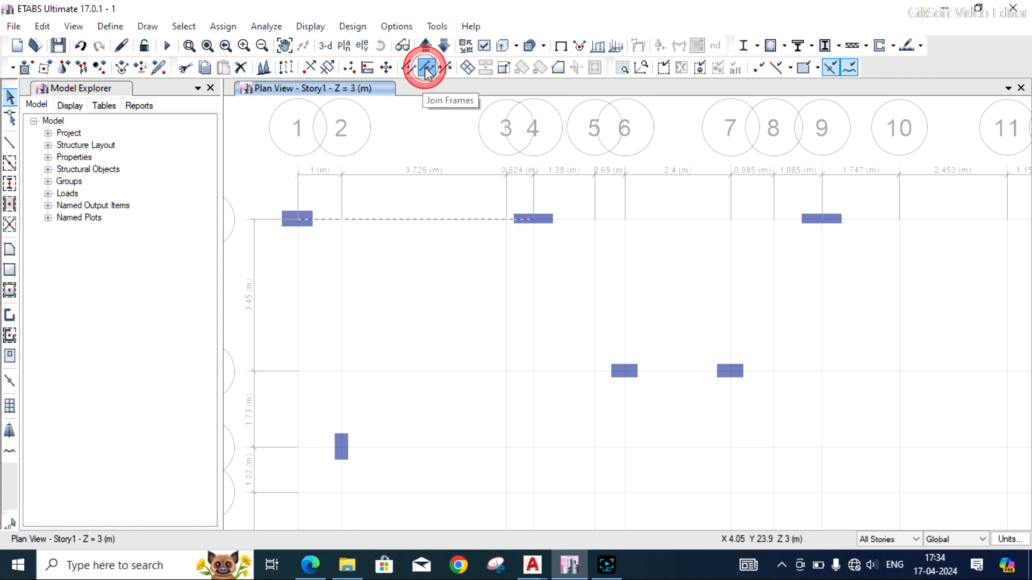
pyautogui.click(397, 220)
pyautogui.press('Escape')
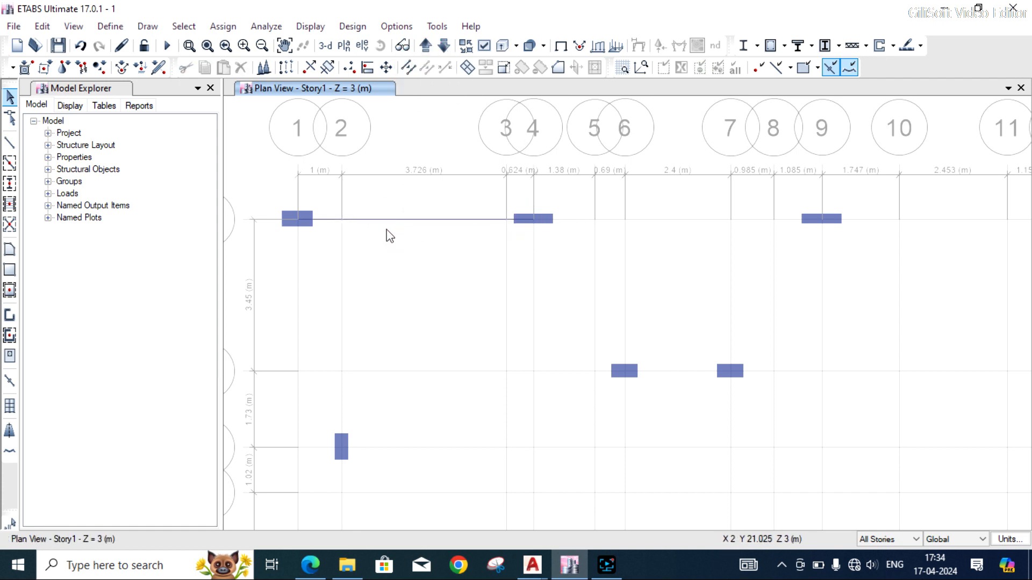
# - Delete all the beam segments along grid K between grids 1 and 4
pyautogui.moveTo(436, 250); pyautogui.dragTo(387, 220)
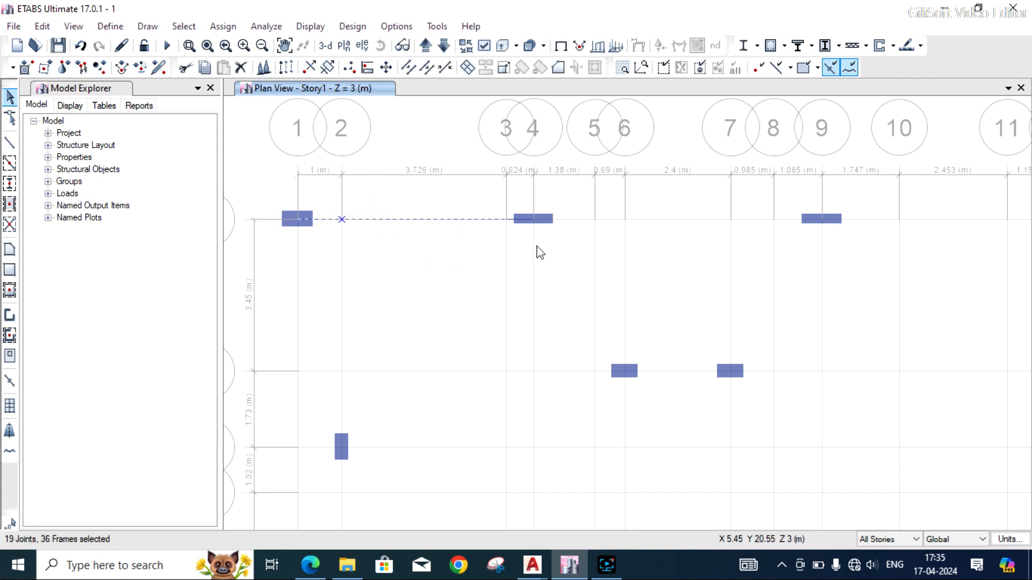
pyautogui.click(509, 219)
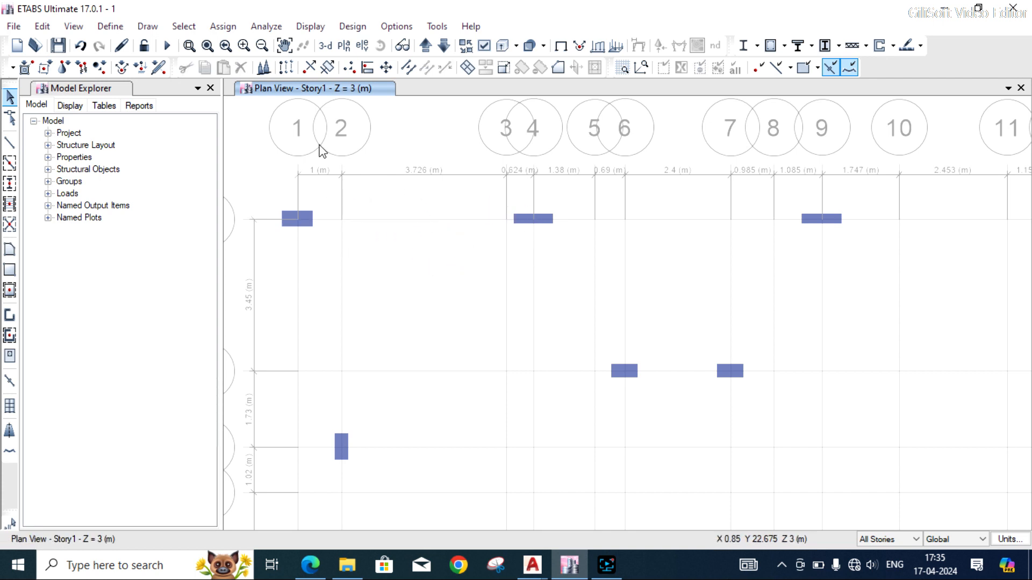
# - Quick-draw B 400X600 beams along grid K by enclosing the column spans 1 to 4, 9 to 12 and 4 to 9
pyautogui.scroll(-5, 467, 227)
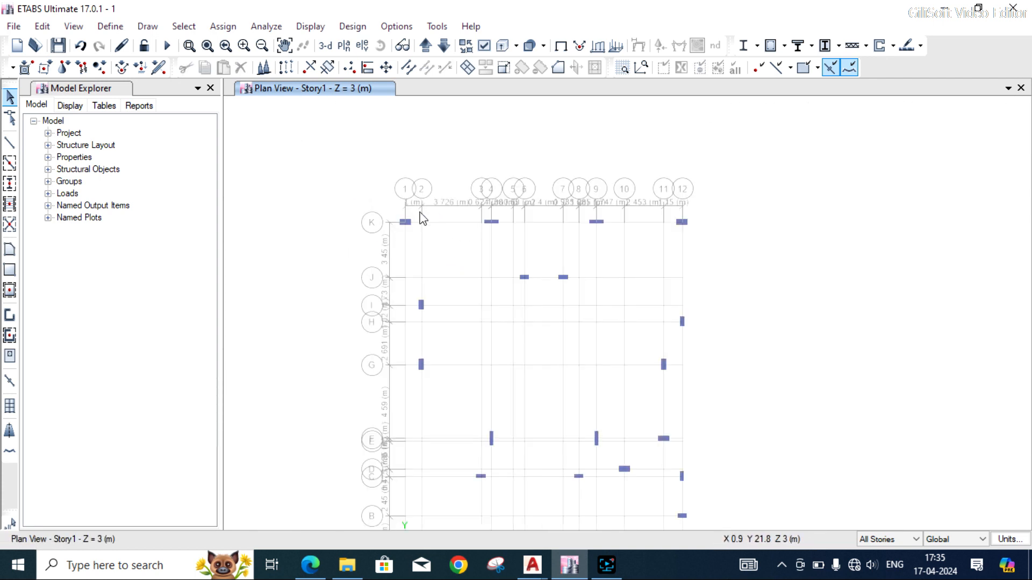
pyautogui.scroll(4, 419, 221)
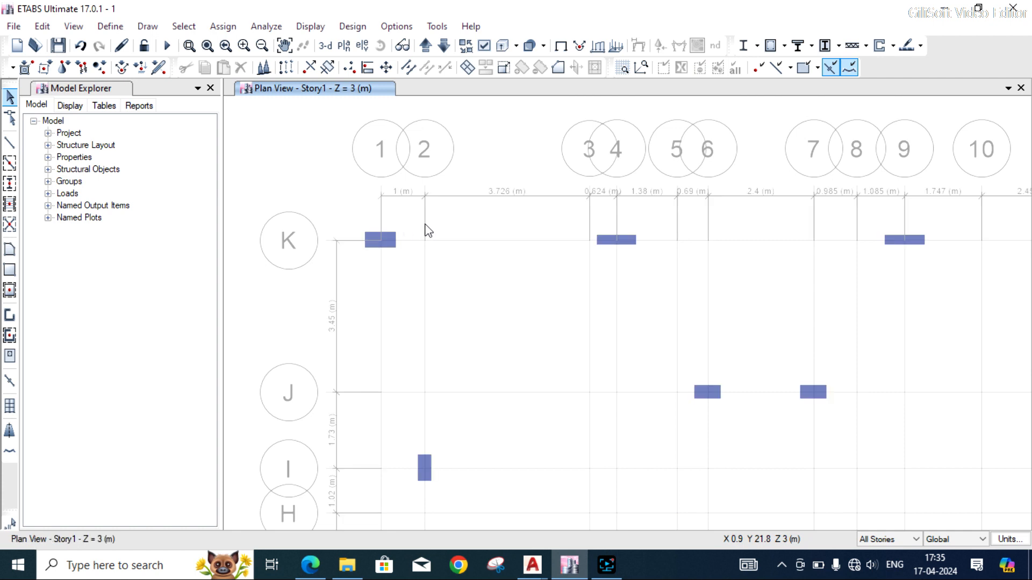
pyautogui.click(13, 162)
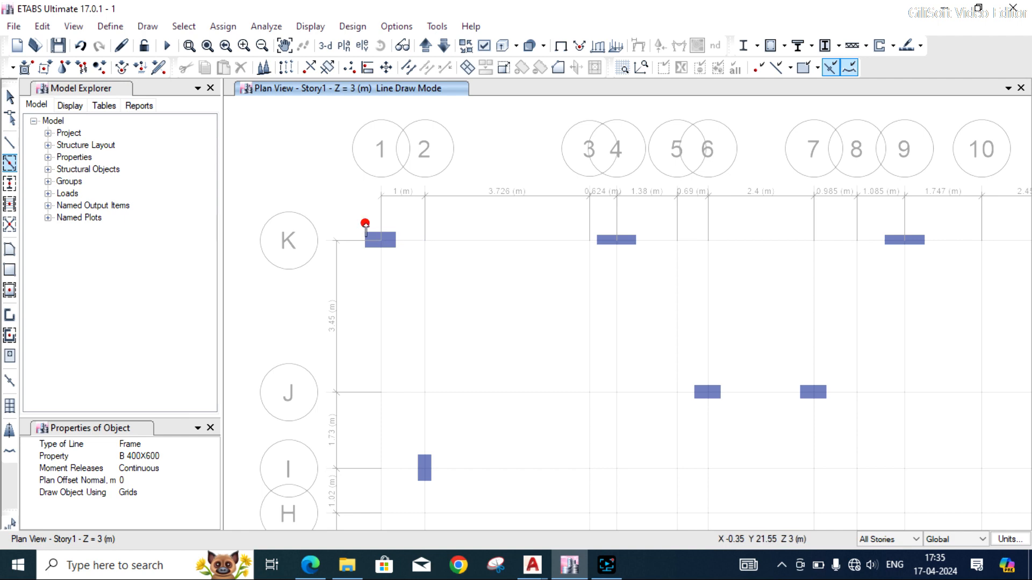
pyautogui.moveTo(364, 223); pyautogui.dragTo(624, 264)
pyautogui.scroll(-3, 279, 247)
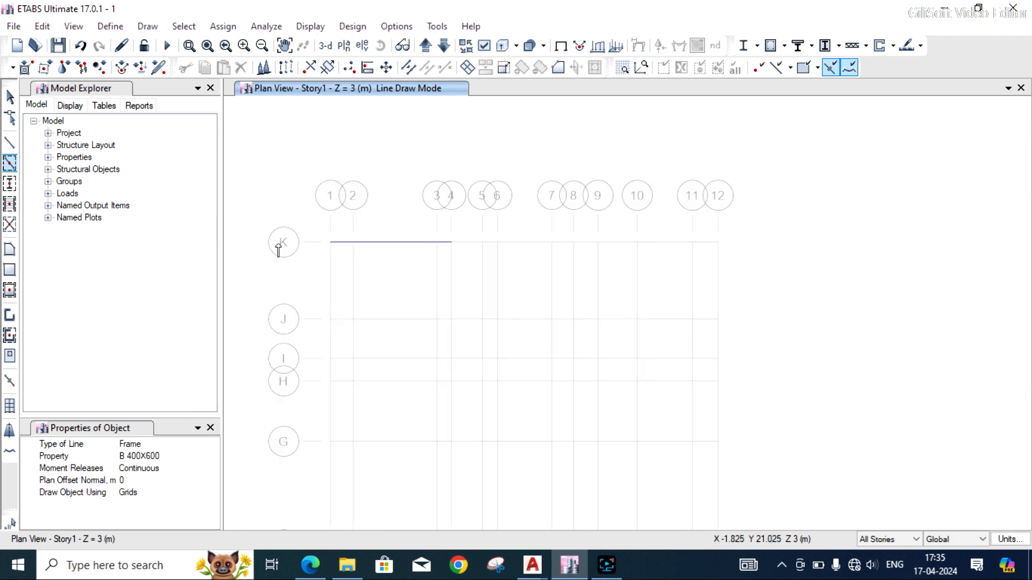
pyautogui.scroll(3, 482, 249)
pyautogui.moveTo(457, 254); pyautogui.dragTo(716, 275)
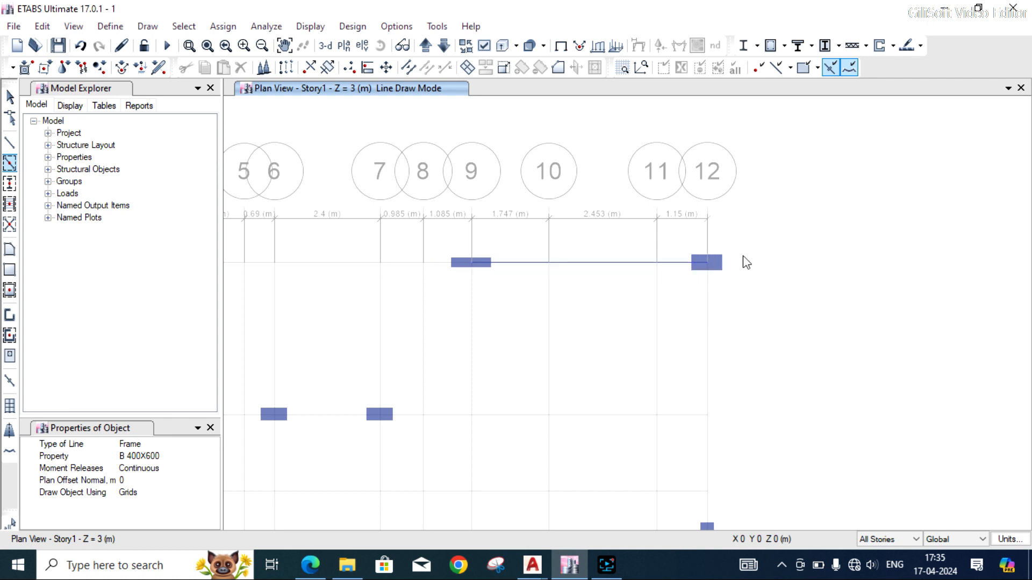
pyautogui.scroll(-3, 742, 260)
pyautogui.scroll(3, 587, 269)
pyautogui.moveTo(429, 234)
pyautogui.mouseDown()
pyautogui.moveTo(456, 267)
pyautogui.moveTo(746, 263)
pyautogui.moveTo(713, 266)
pyautogui.mouseUp()
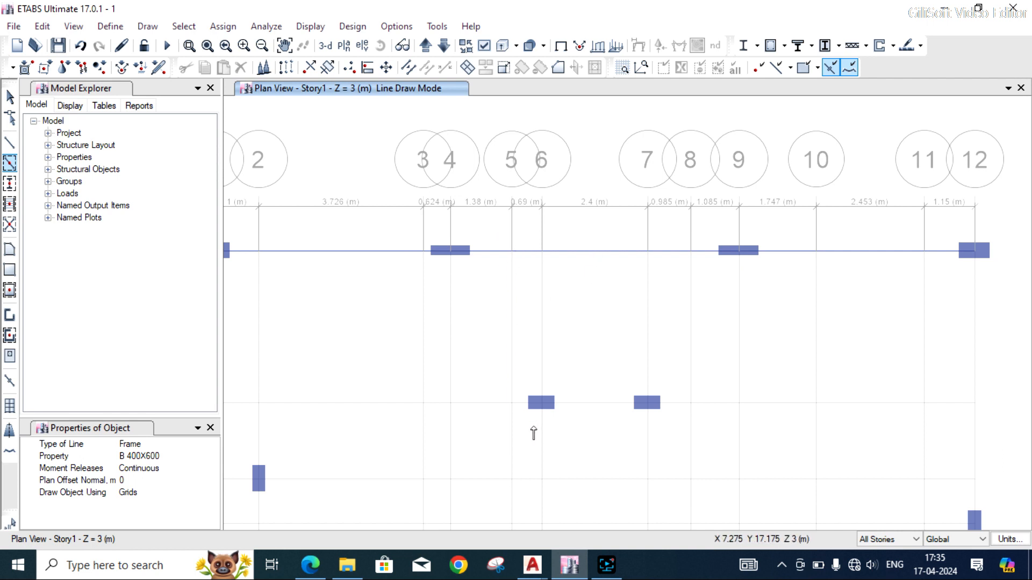
# - Switch to the slab layout PDF in Edge and examine the beam positions and the beam size schedule
pyautogui.scroll(-3, 486, 325)
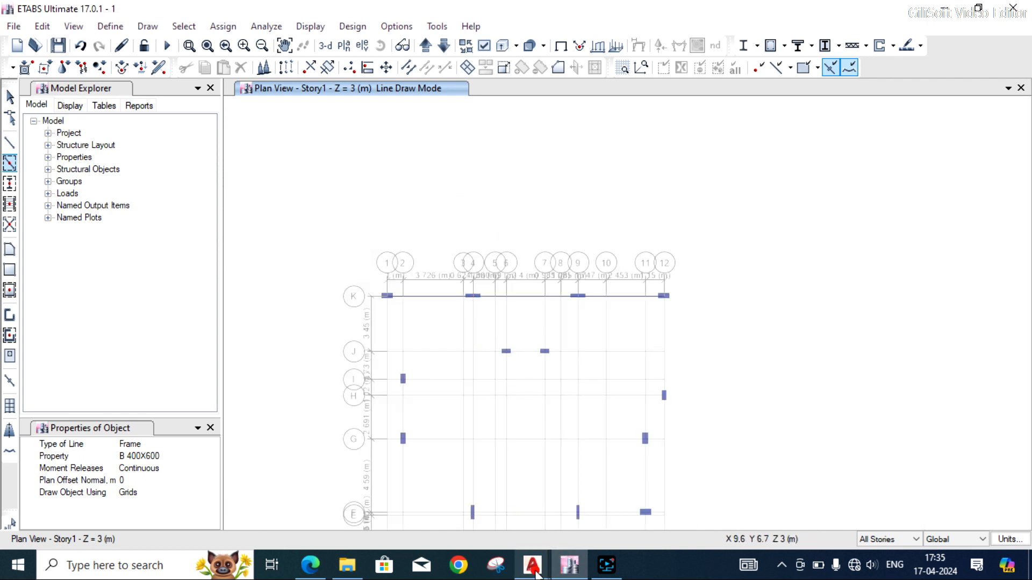
pyautogui.moveTo(535, 572)
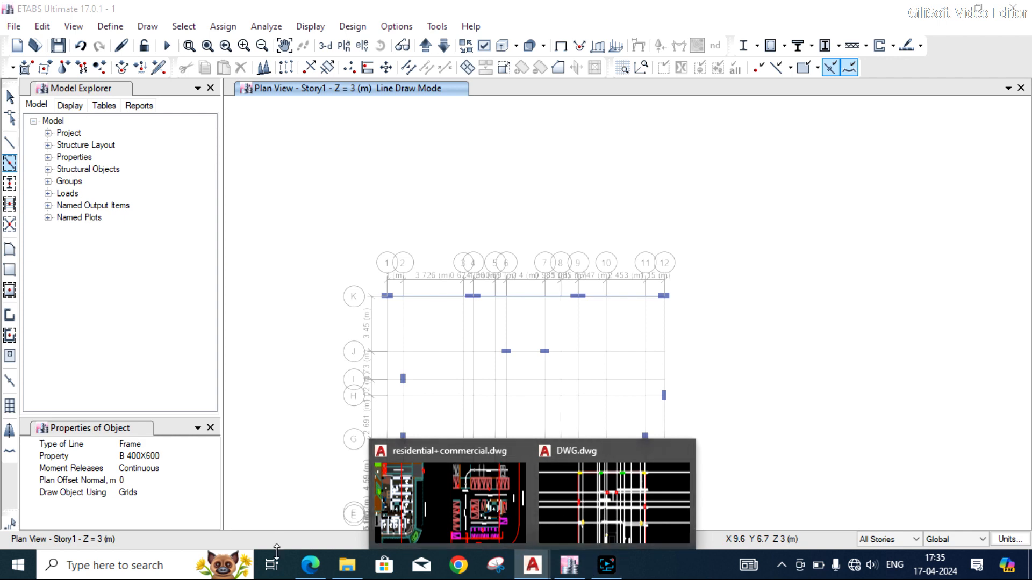
pyautogui.click(310, 564)
pyautogui.scroll(-2, 559, 217)
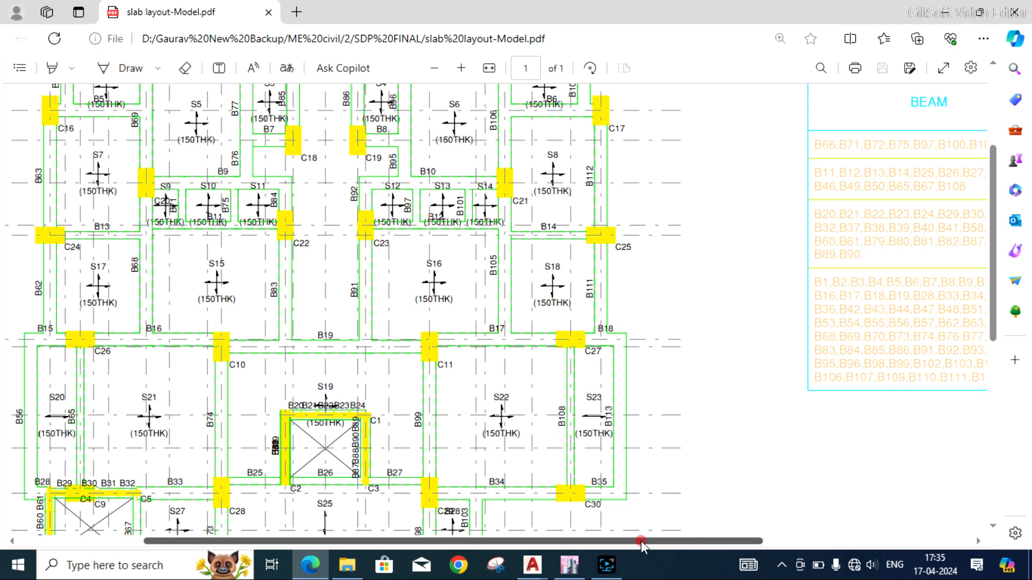
pyautogui.moveTo(641, 540); pyautogui.dragTo(791, 540)
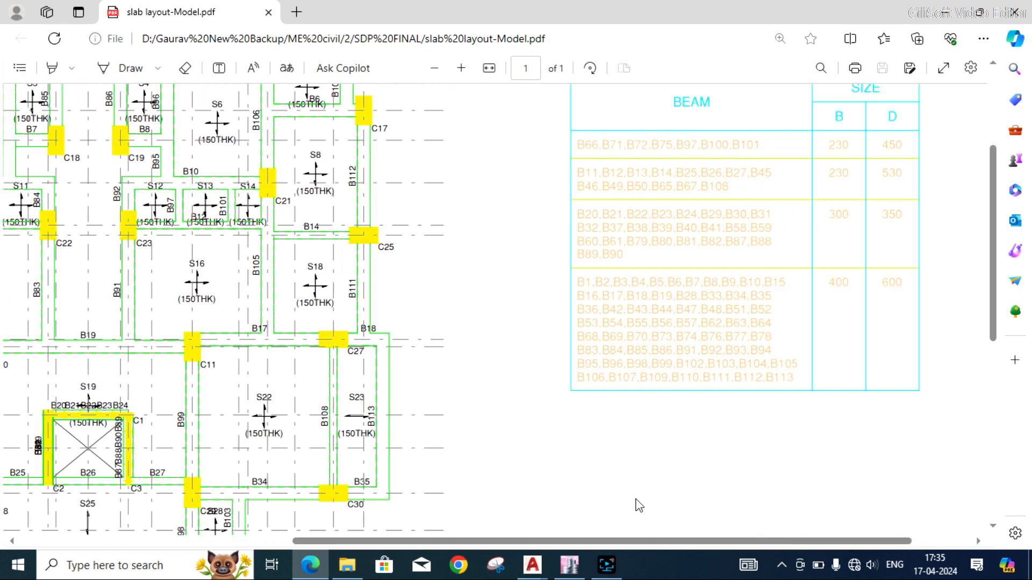
# - Return to ETABS and draw the B 400X600 beam along grid 12 between the columns at grids K and H
pyautogui.click(568, 565)
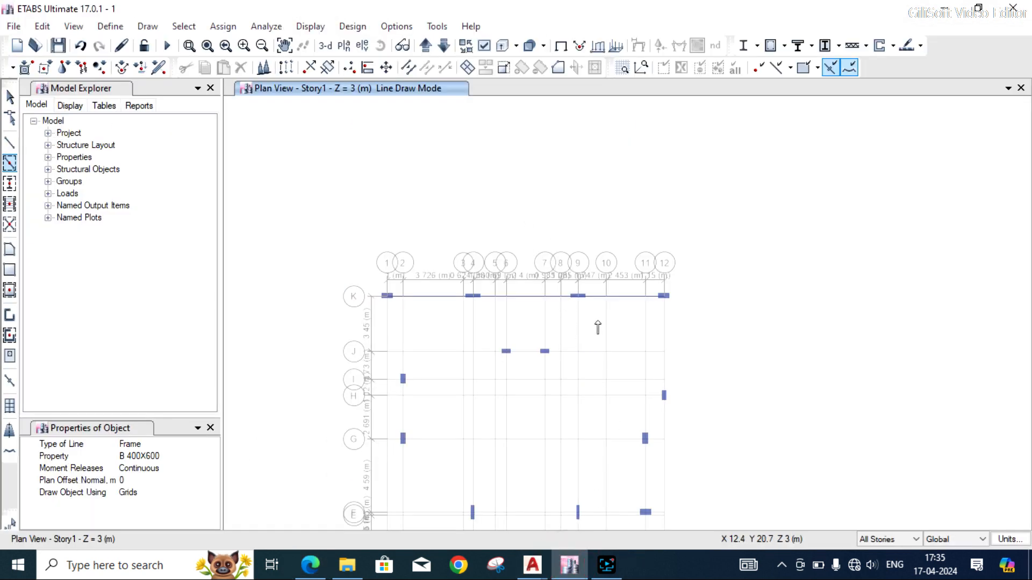
pyautogui.scroll(3, 669, 369)
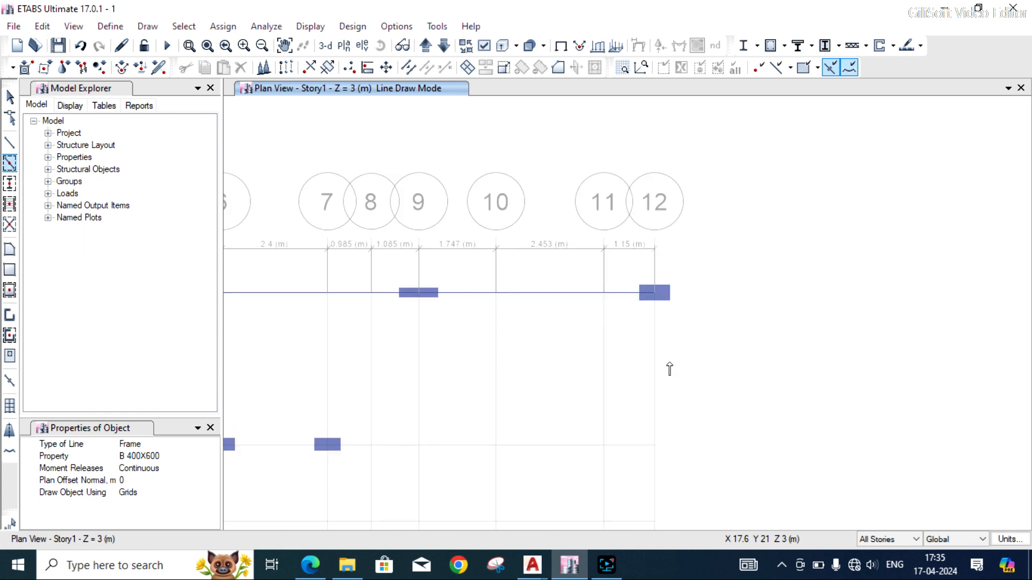
pyautogui.scroll(-3, 622, 258)
pyautogui.scroll(4, 641, 341)
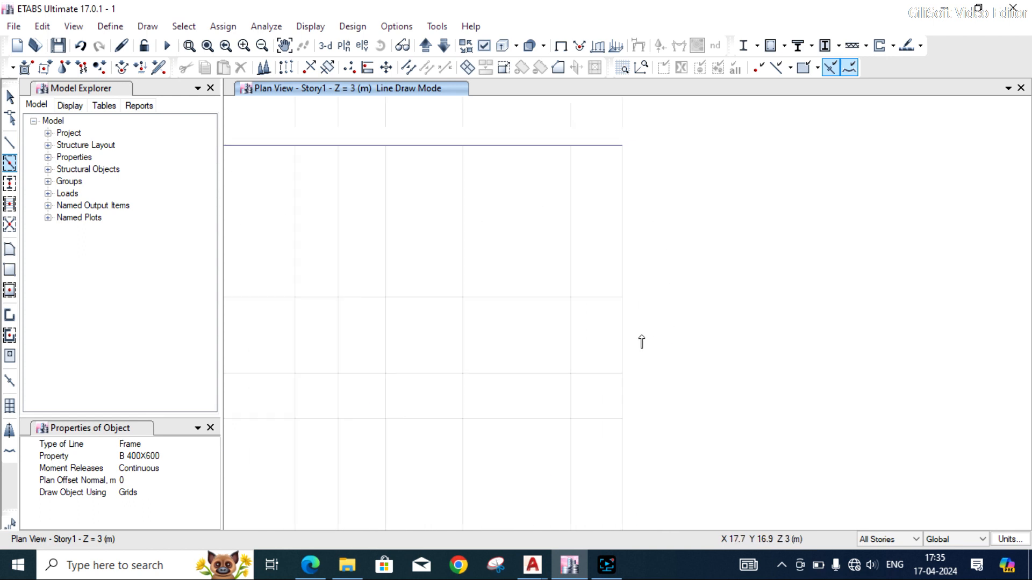
pyautogui.click(611, 137)
pyautogui.click(621, 418)
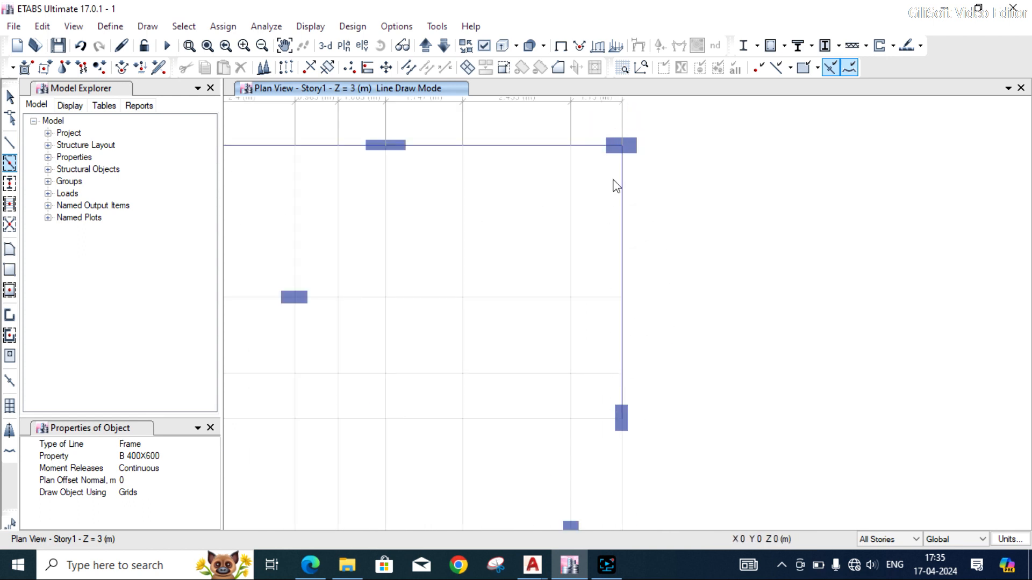
pyautogui.press('Escape')
# - Leave frame drawing mode and look over the beam layout on the Story1 plan
pyautogui.scroll(-5, 649, 184)
pyautogui.scroll(3, 647, 185)
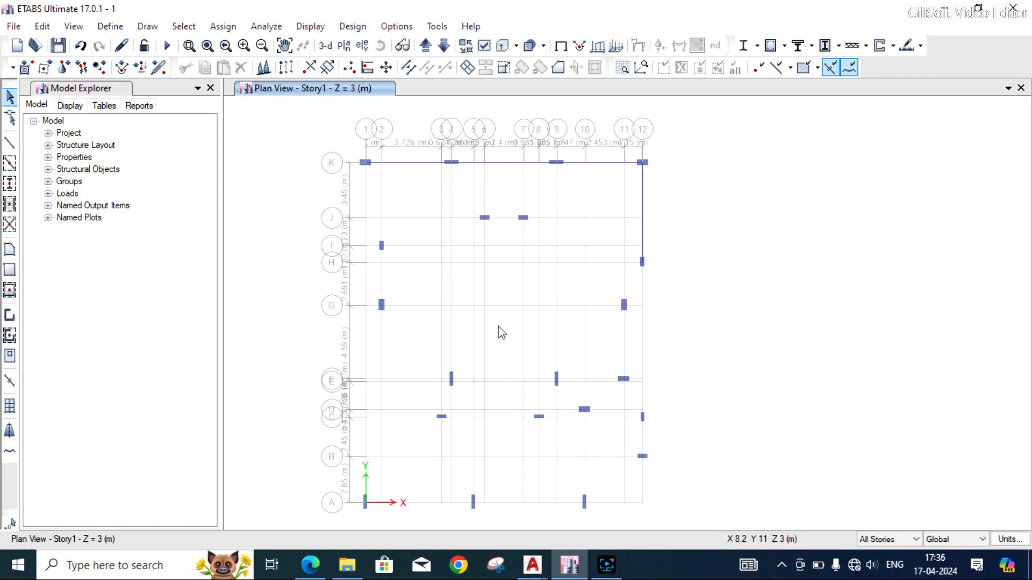
pyautogui.click(618, 563)
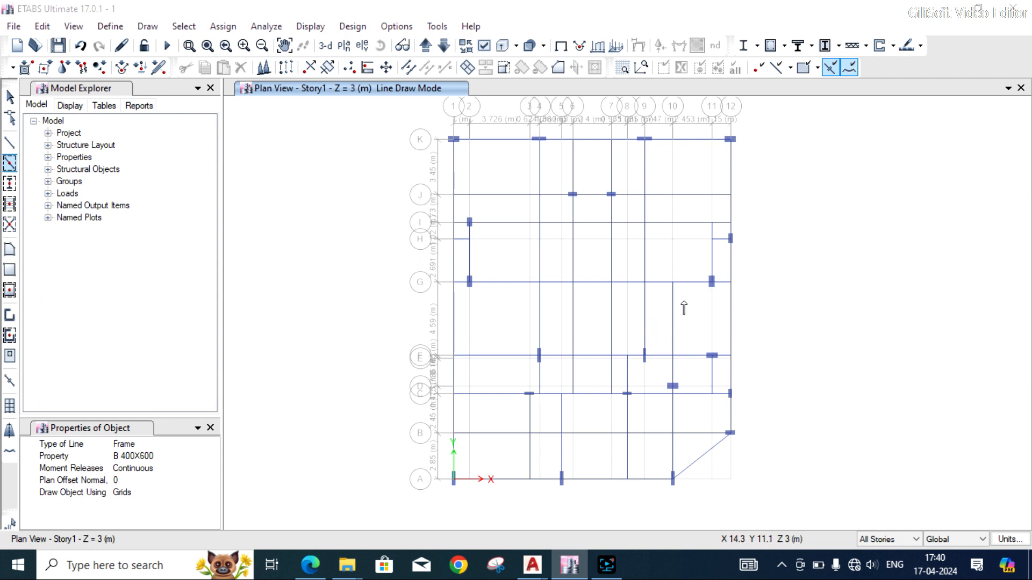
pyautogui.click(10, 97)
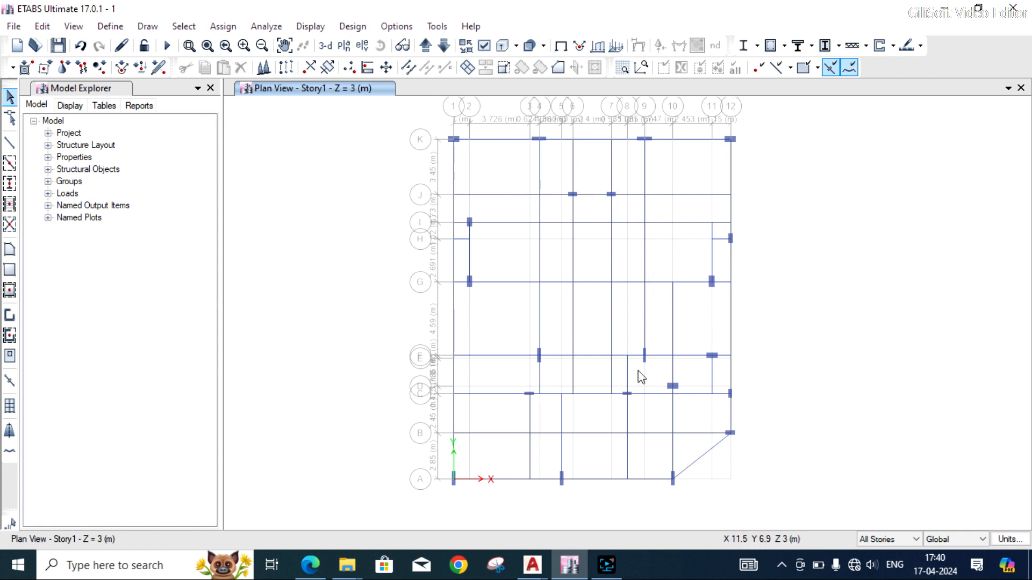
pyautogui.scroll(3, 643, 325)
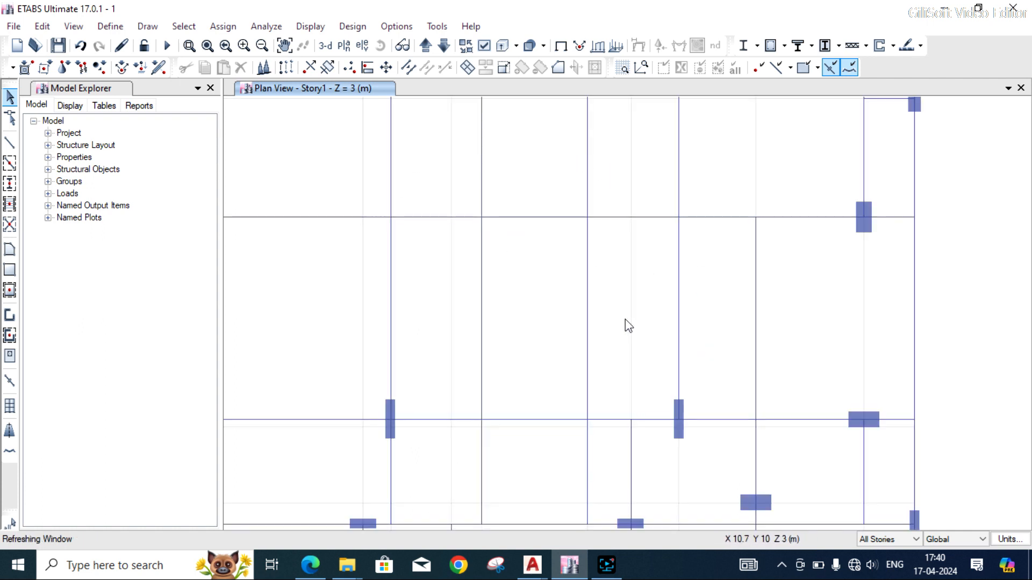
# - Set up Quick Draw Secondary Beams with section B 400X600, one beam per bay, oriented Parallel to X or T
pyautogui.scroll(-4, 624, 319)
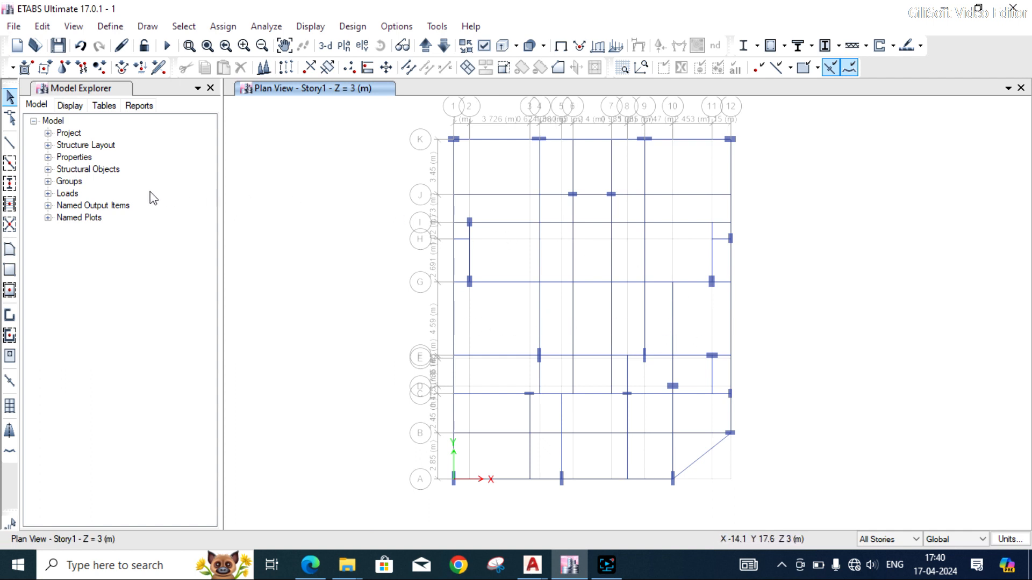
pyautogui.click(9, 204)
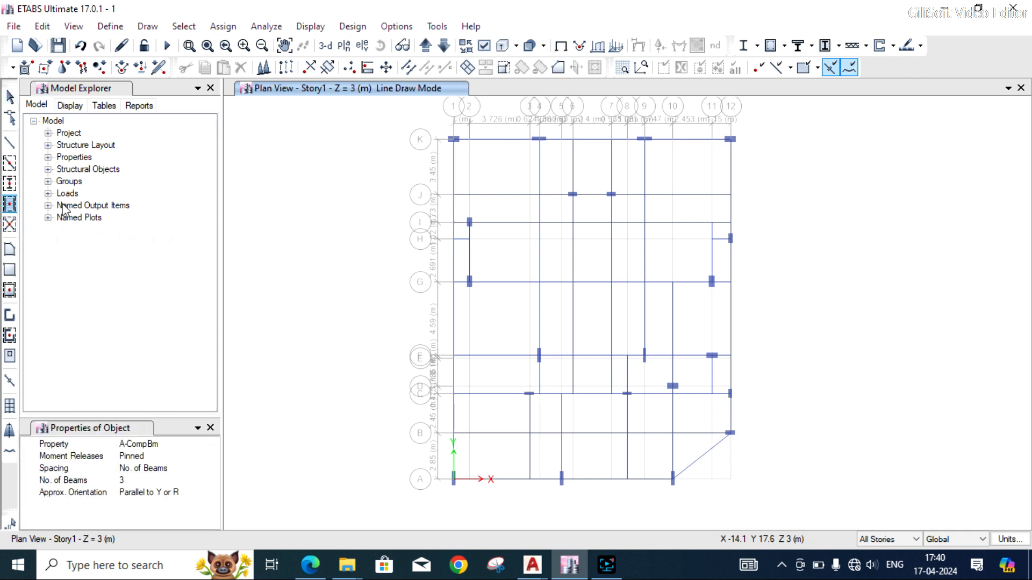
pyautogui.click(213, 444)
pyautogui.scroll(-3, 171, 482)
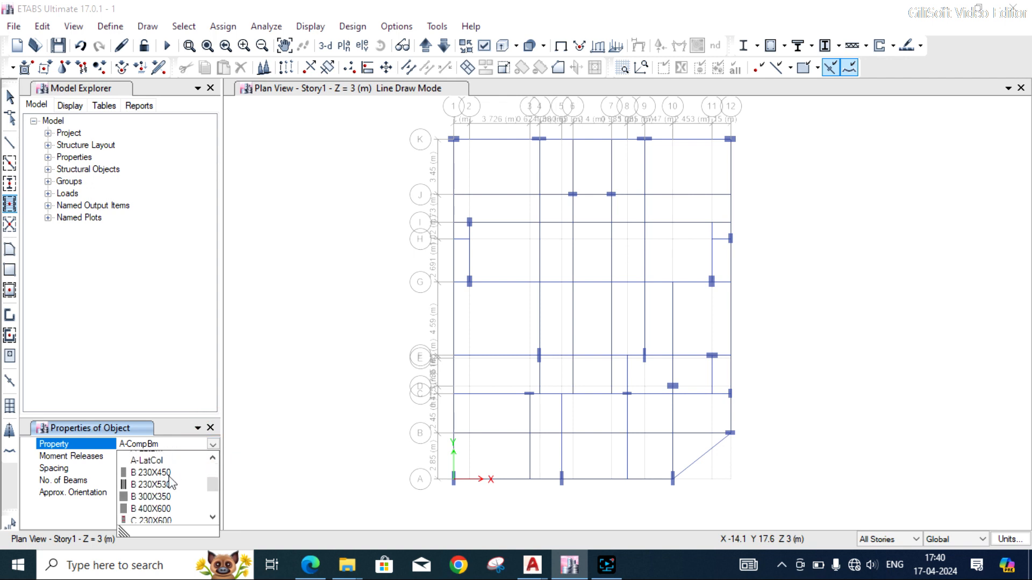
pyautogui.scroll(1, 165, 484)
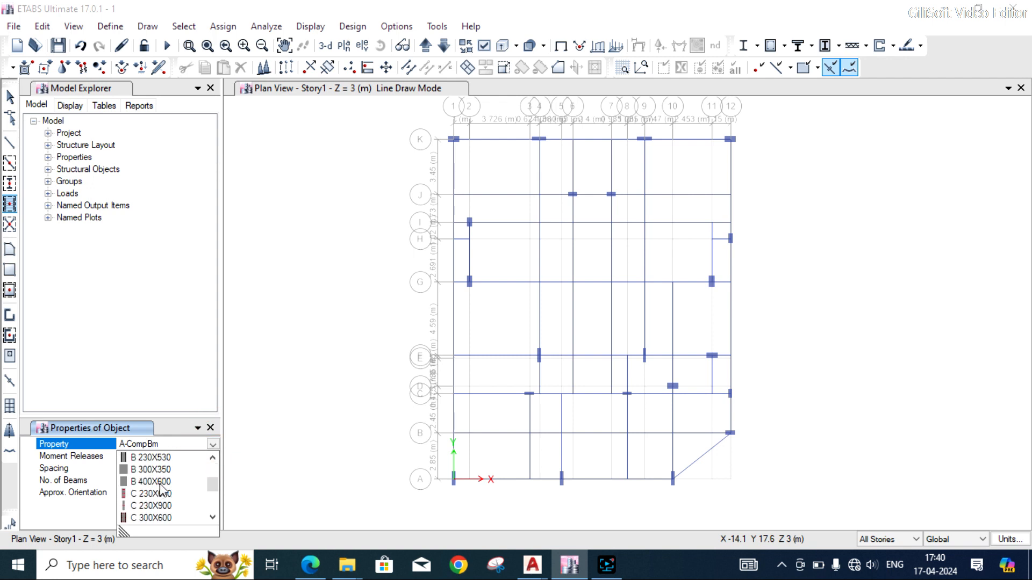
pyautogui.click(160, 483)
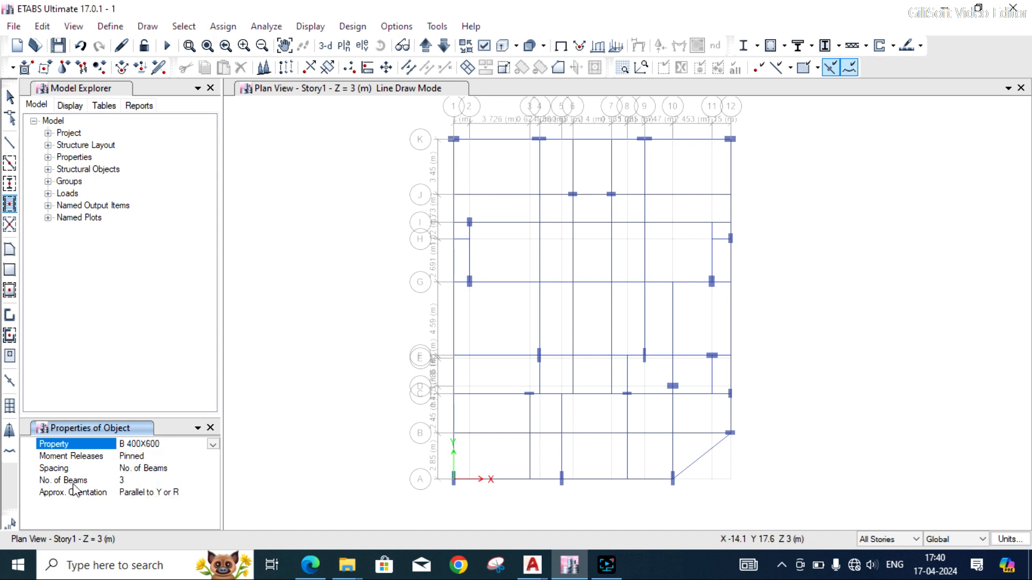
pyautogui.click(133, 480)
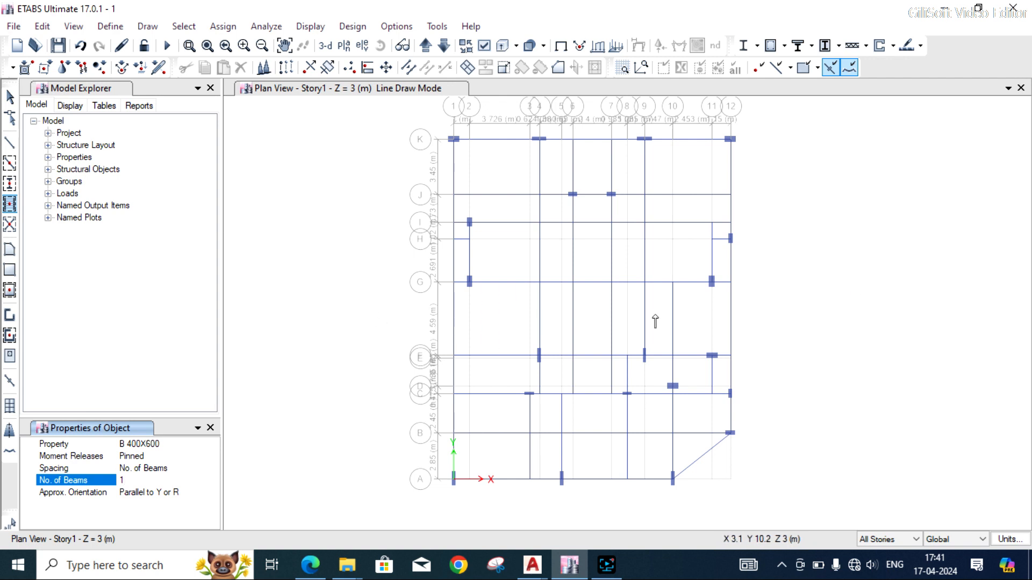
pyautogui.click(214, 492)
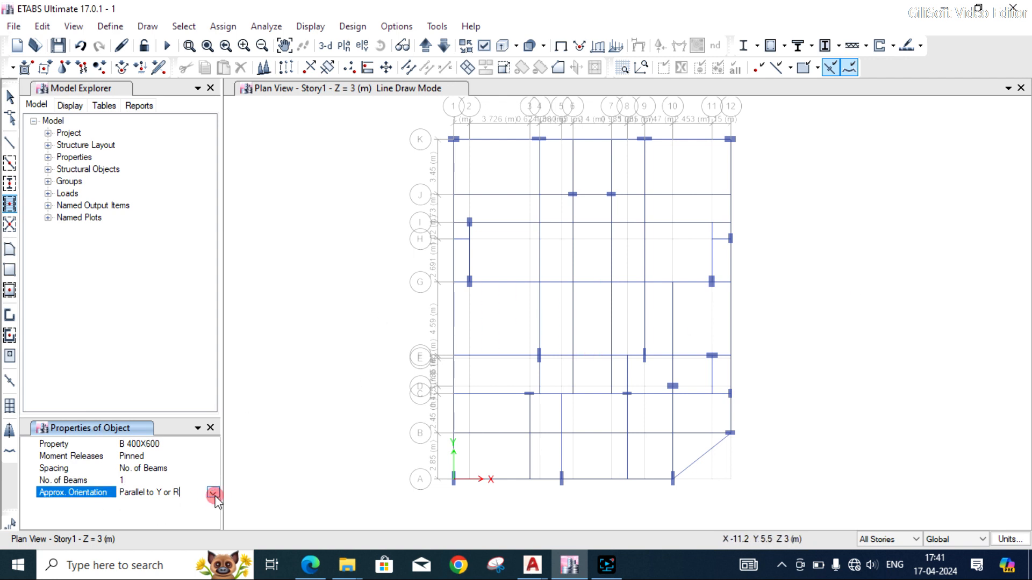
pyautogui.click(213, 493)
pyautogui.click(159, 428)
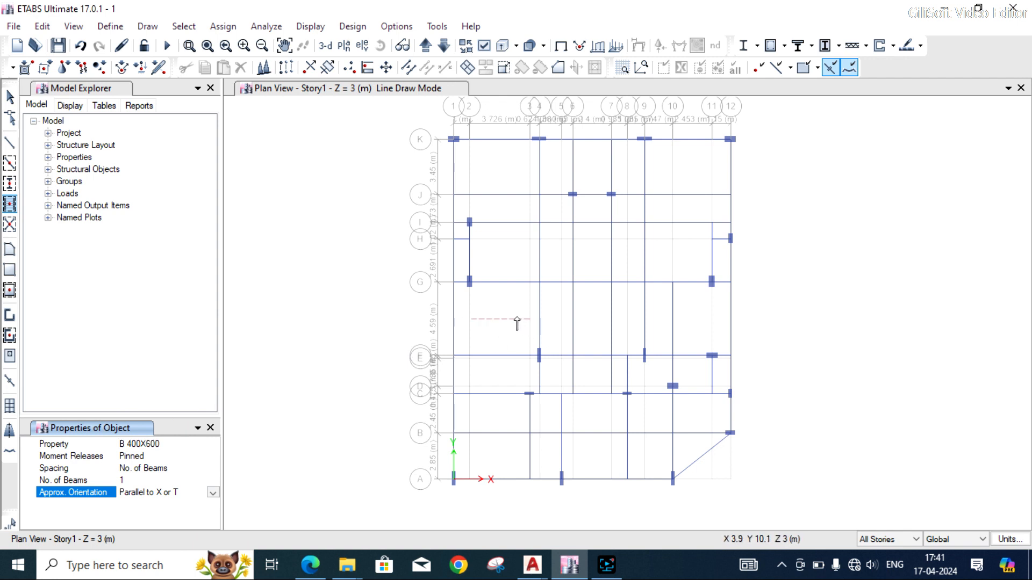
# - Place secondary beams midway between grids G and E in the bays from grid 1 to grid 9
pyautogui.scroll(4, 516, 324)
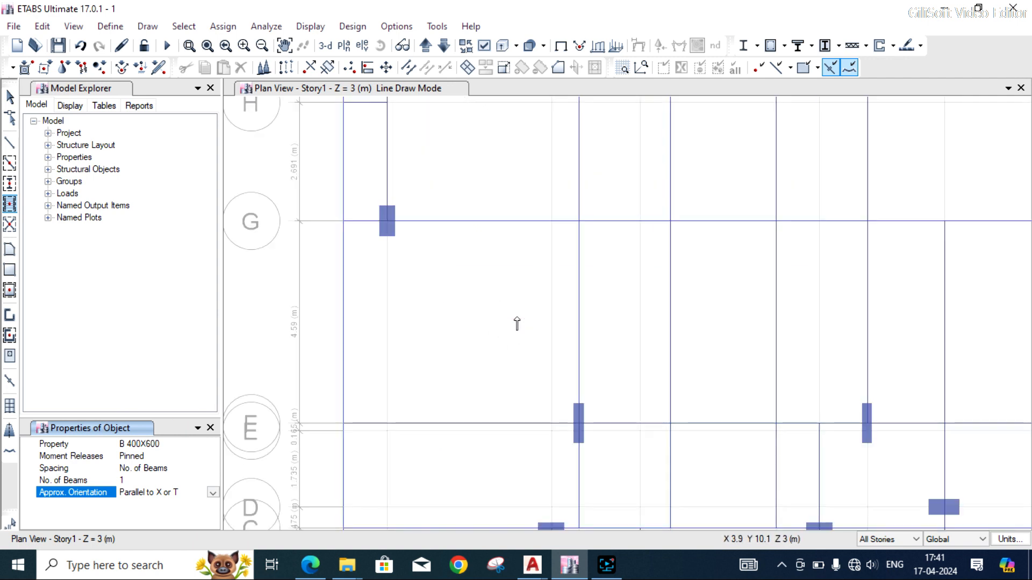
pyautogui.click(465, 330)
pyautogui.click(376, 328)
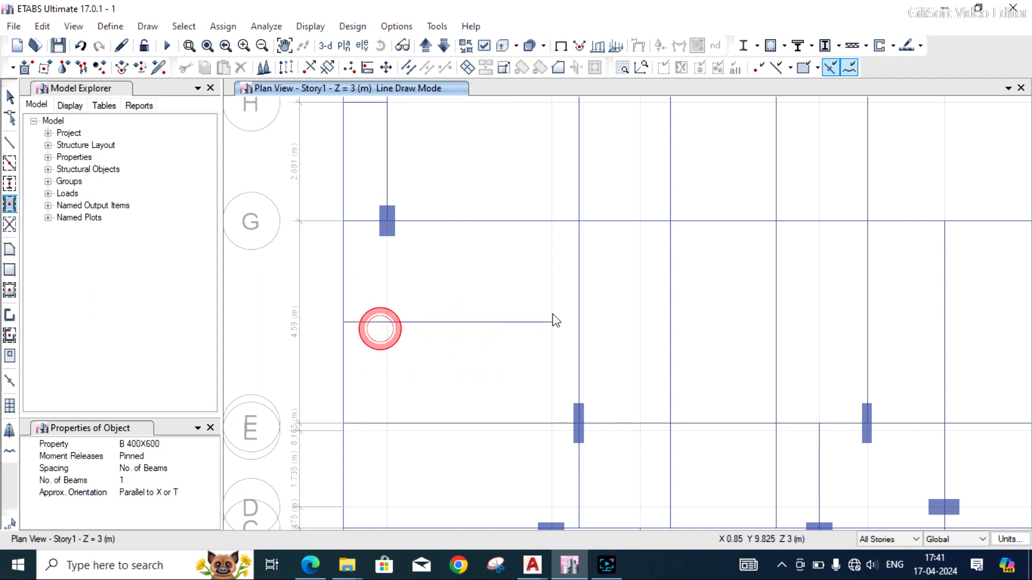
pyautogui.click(566, 320)
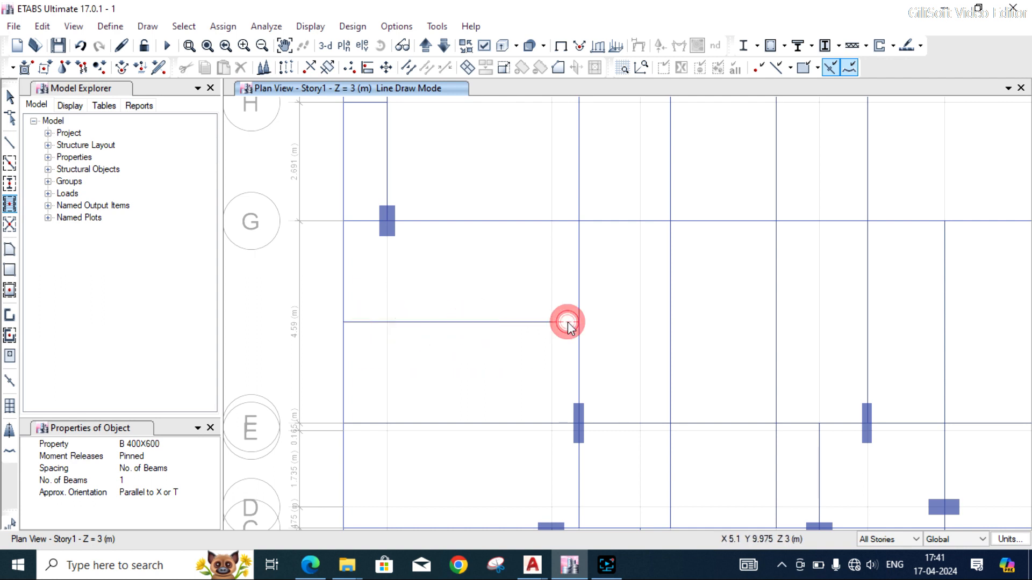
pyautogui.click(611, 320)
pyautogui.click(662, 325)
pyautogui.click(730, 326)
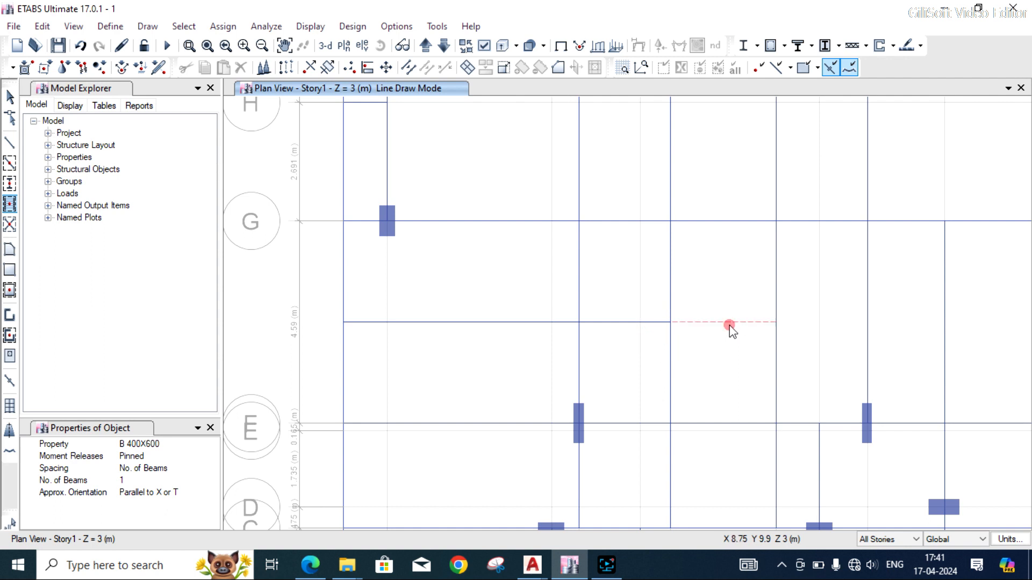
pyautogui.click(791, 323)
pyautogui.click(846, 320)
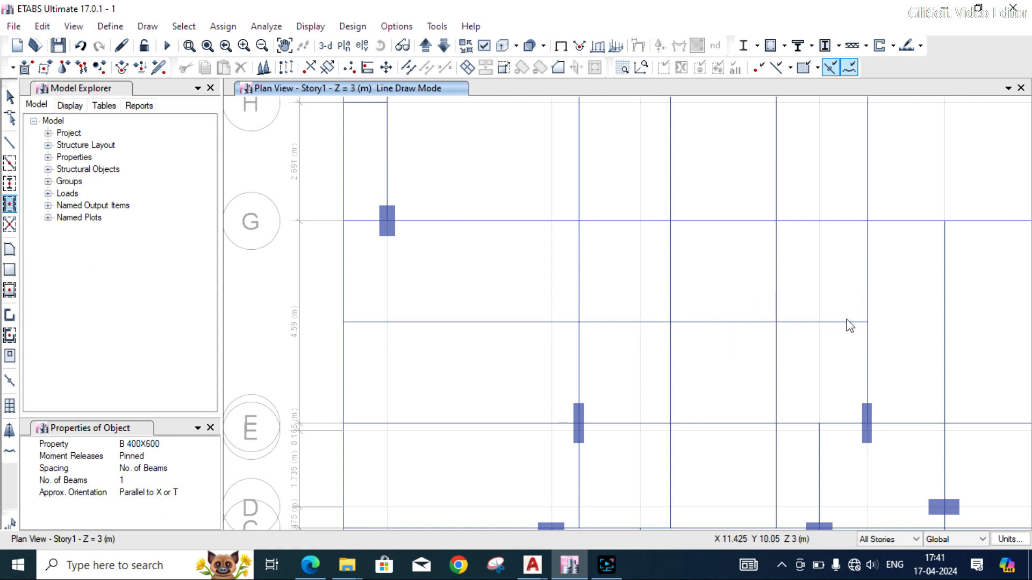
# - Continue the secondary beam line between grids G and E through the bays from grid 9 to grid 12
pyautogui.scroll(-5, 396, 269)
pyautogui.scroll(5, 596, 277)
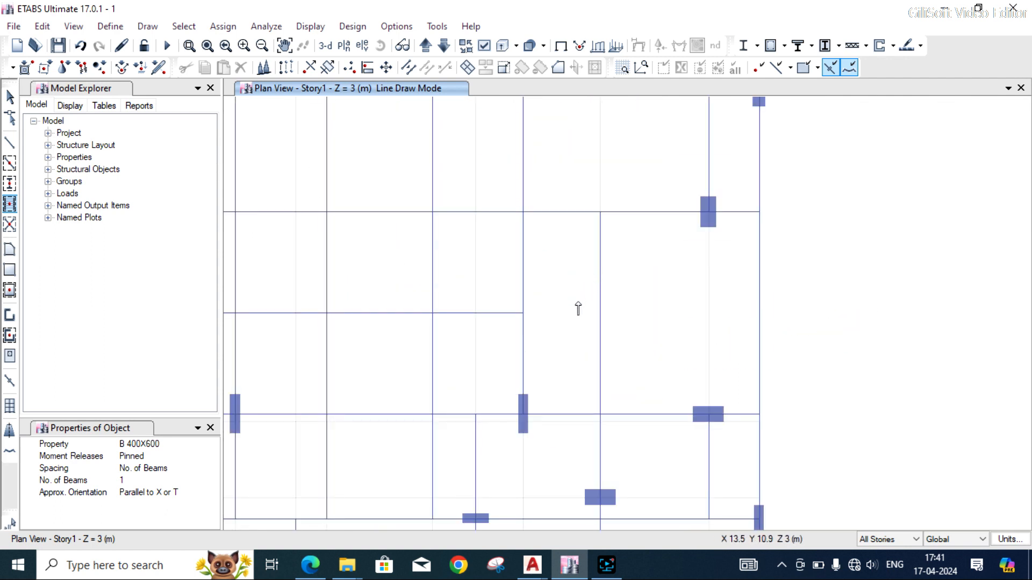
pyautogui.click(573, 306)
pyautogui.click(627, 307)
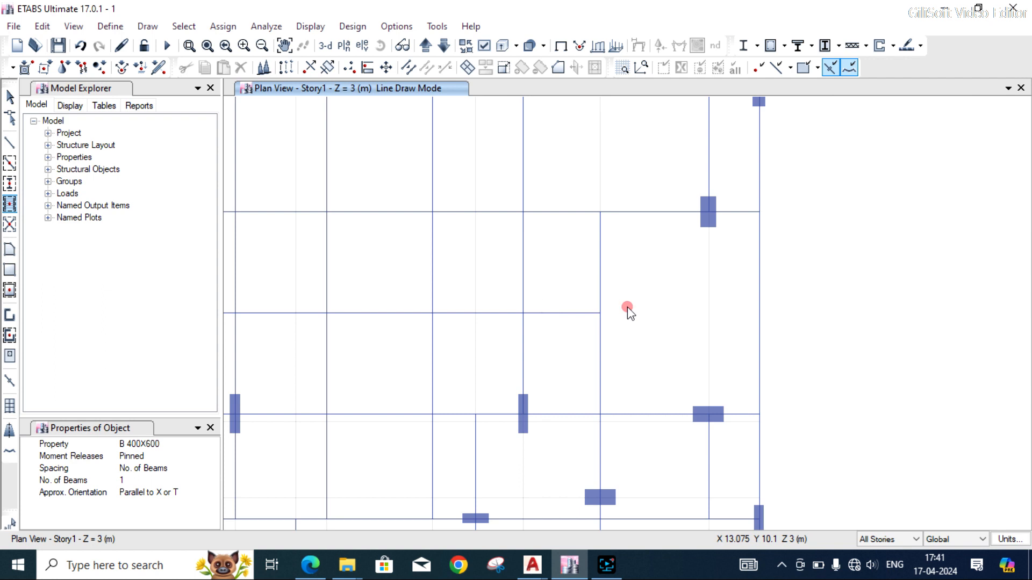
pyautogui.click(725, 317)
pyautogui.scroll(-5, 663, 301)
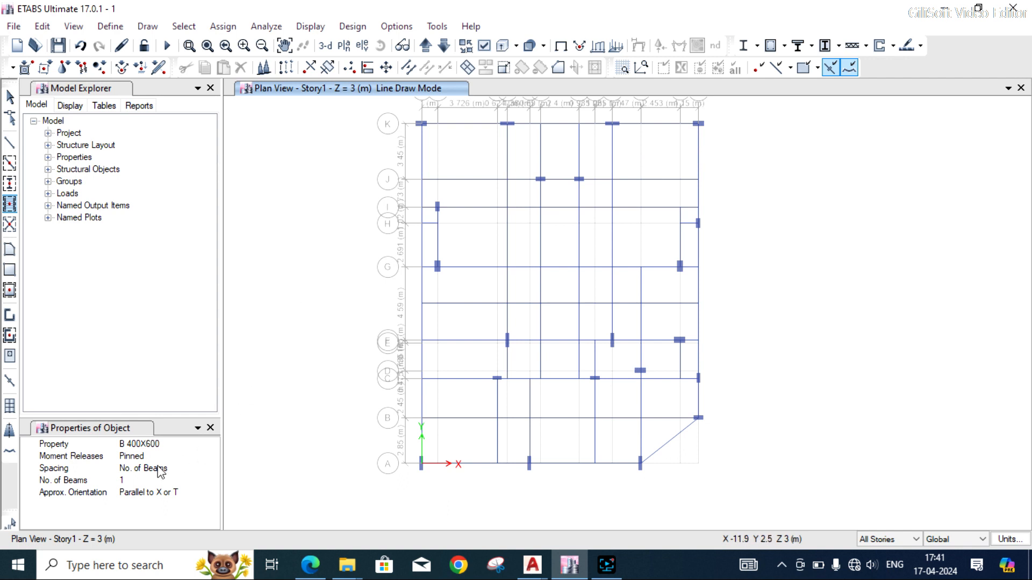
# - Change the secondary beam orientation to Parallel to Y or R and place one beam between grids K and J in each of bays 1–4 and 9–12
pyautogui.click(212, 493)
pyautogui.click(213, 493)
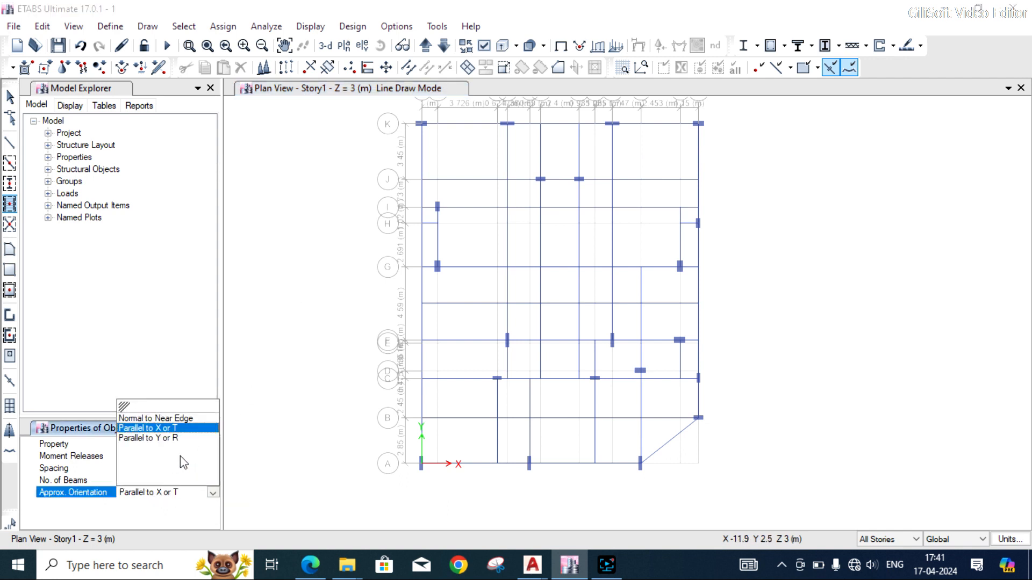
pyautogui.click(149, 438)
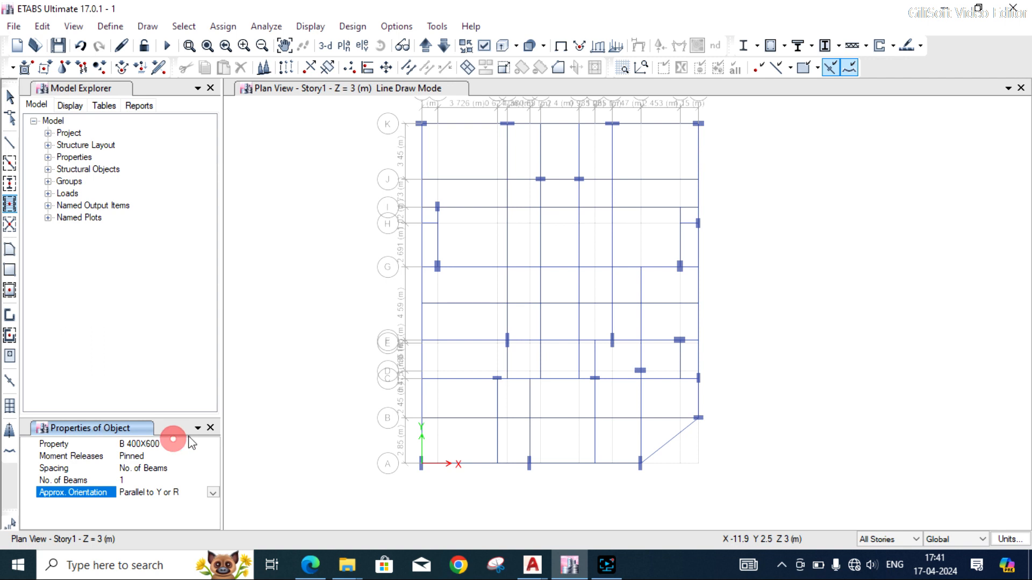
pyautogui.click(467, 153)
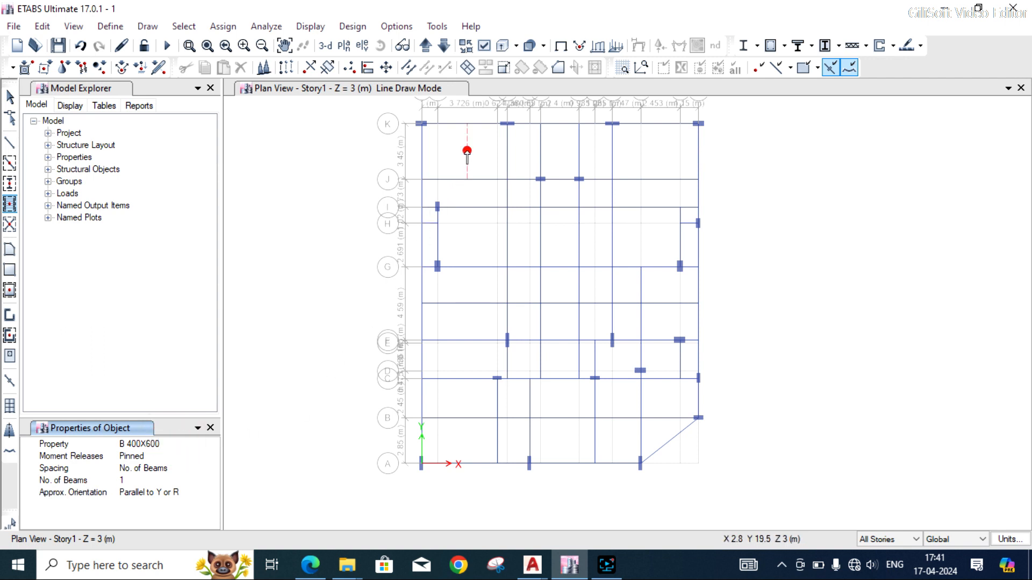
pyautogui.click(661, 148)
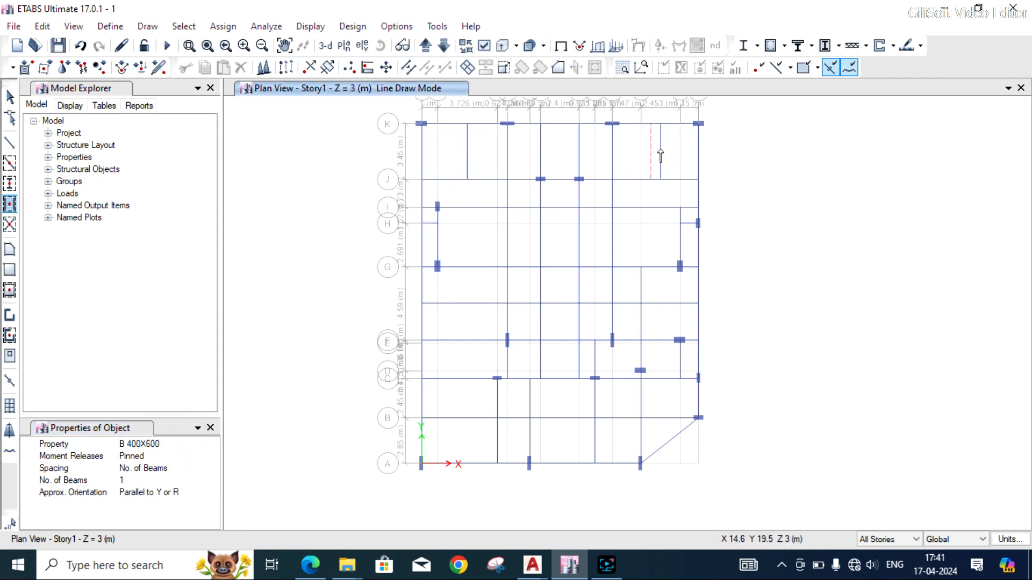
pyautogui.press('Escape')
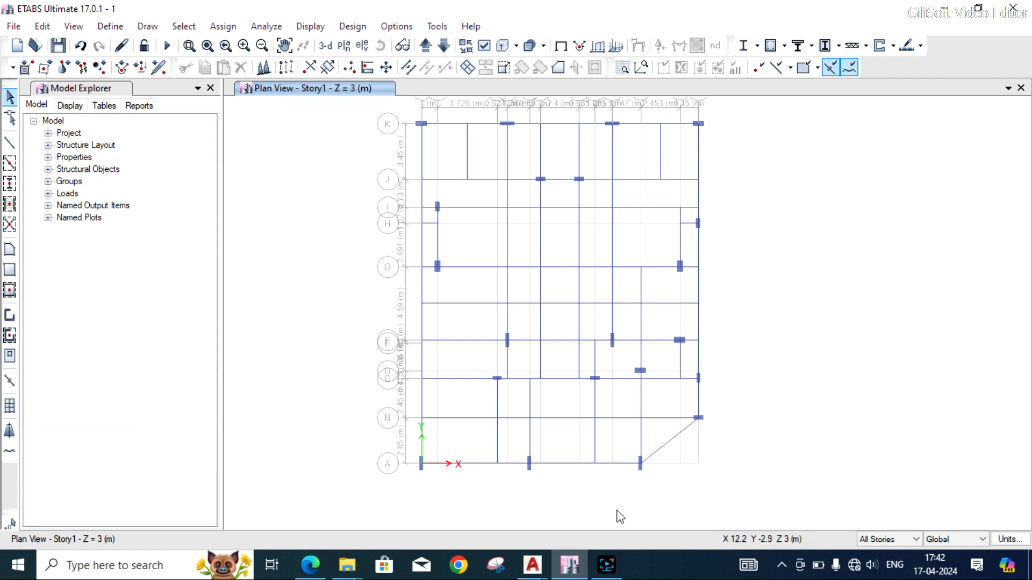
pyautogui.click(617, 569)
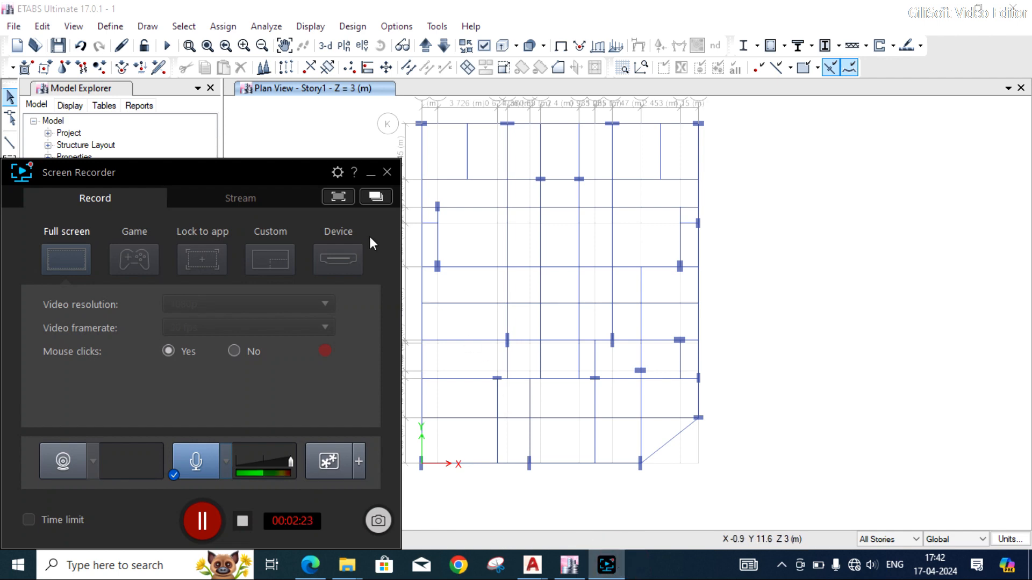
pyautogui.click(371, 175)
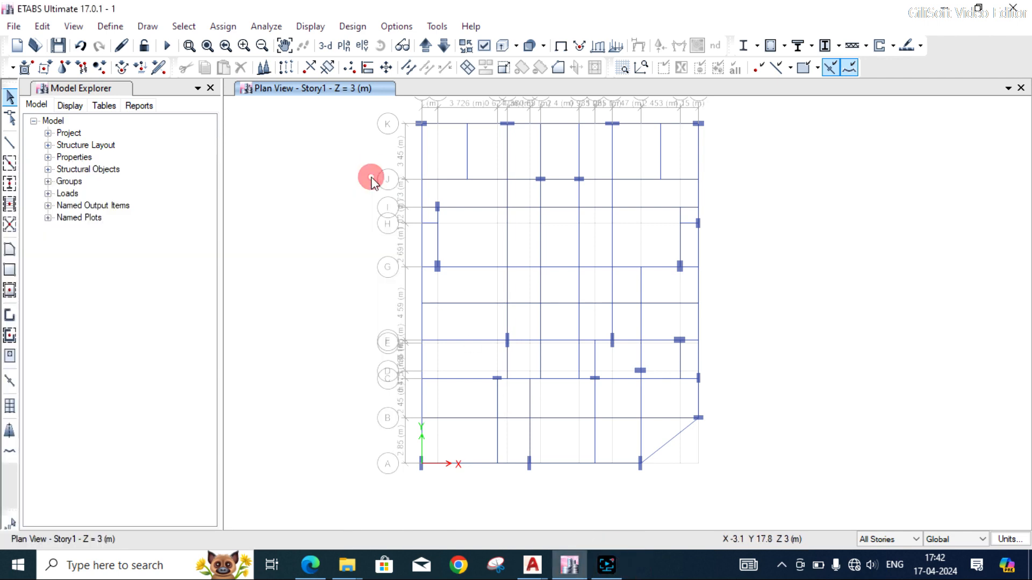
# - Switch to the DWG drawing in AutoCAD and examine the position, lengths and thickness of the C-shaped shear wall
pyautogui.moveTo(532, 564)
pyautogui.click(502, 511)
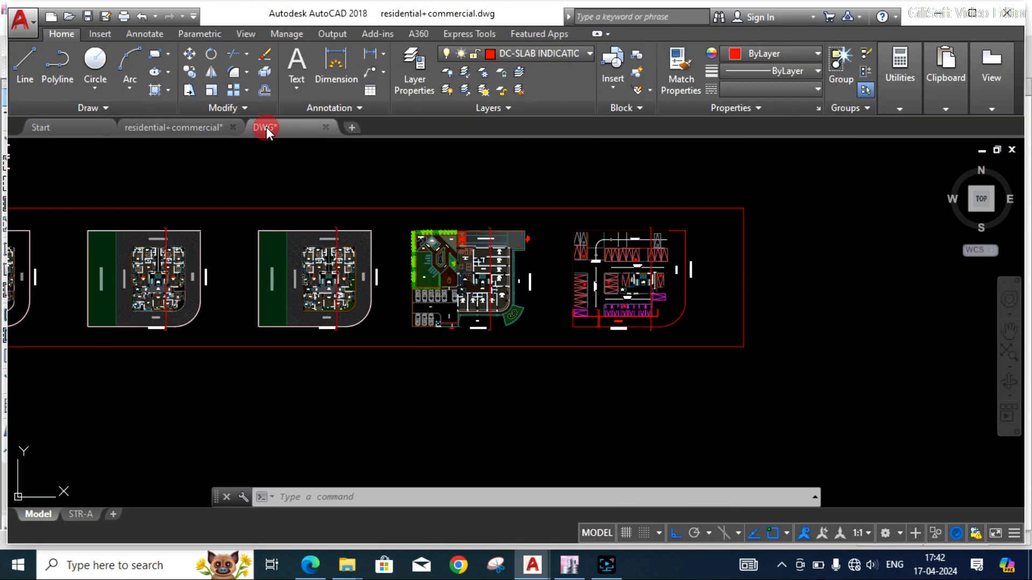
pyautogui.click(266, 127)
pyautogui.scroll(-2, 538, 300)
pyautogui.scroll(5, 454, 381)
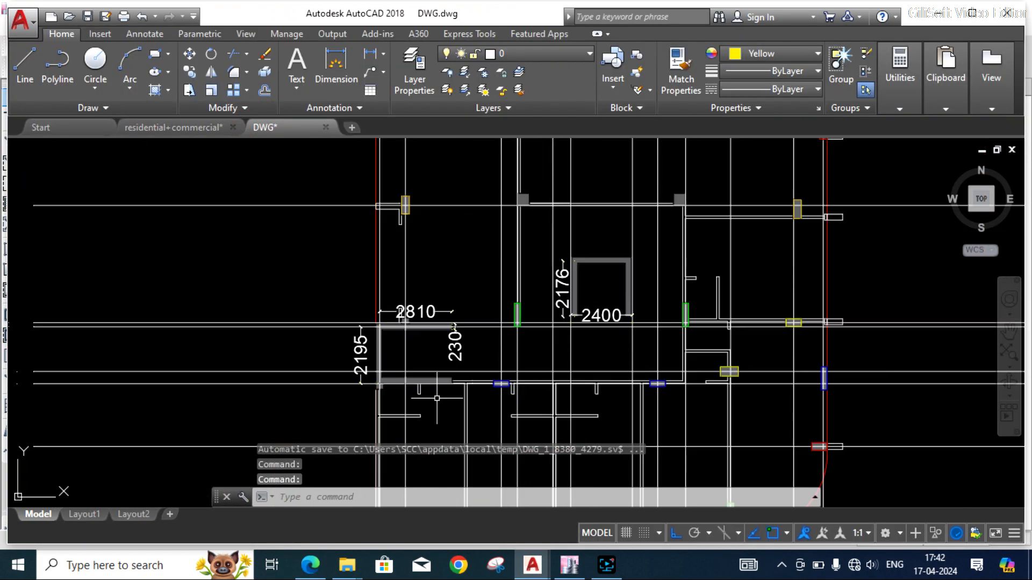
pyautogui.scroll(-1, 449, 256)
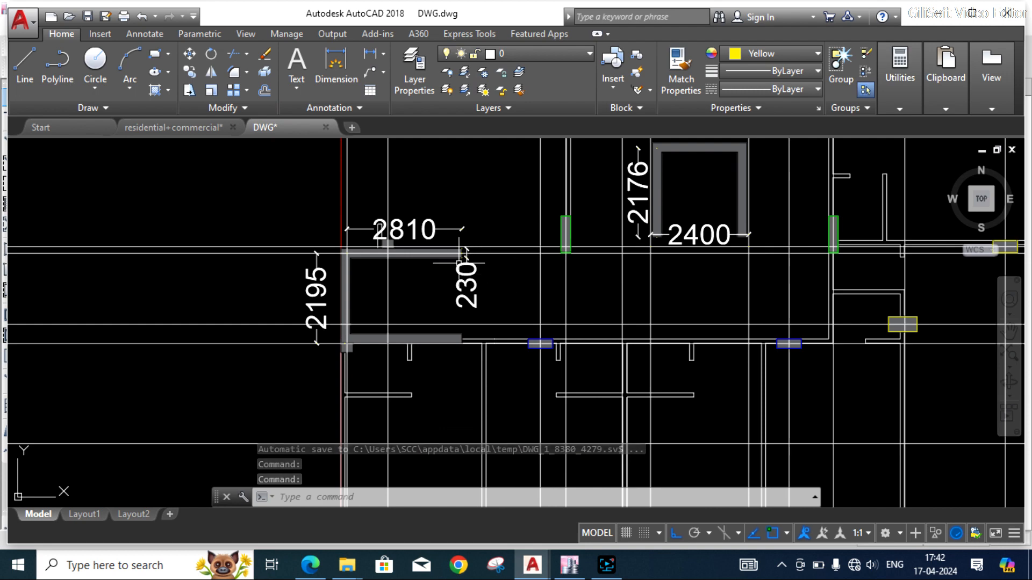
pyautogui.scroll(2, 449, 255)
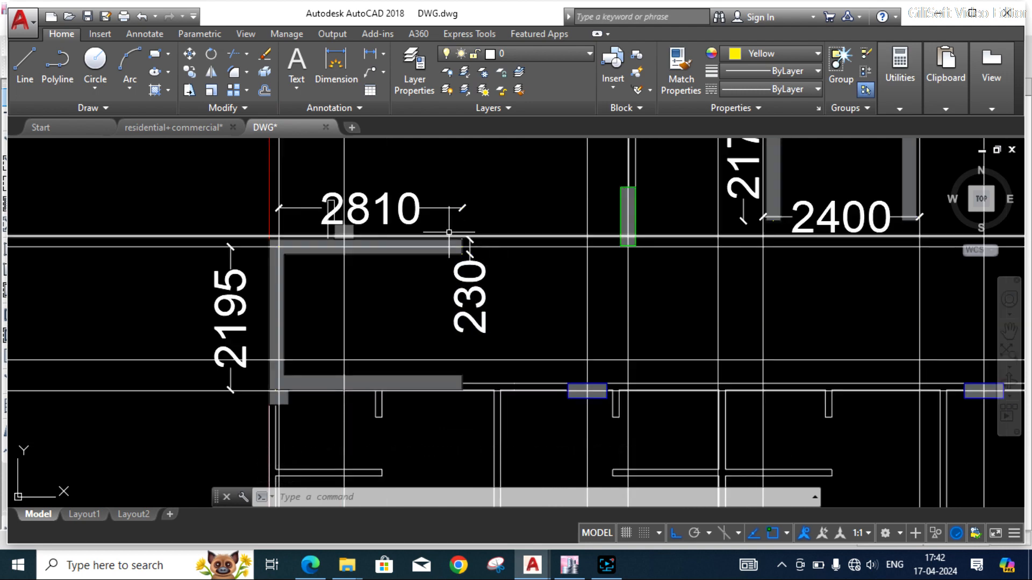
pyautogui.scroll(-2, 449, 285)
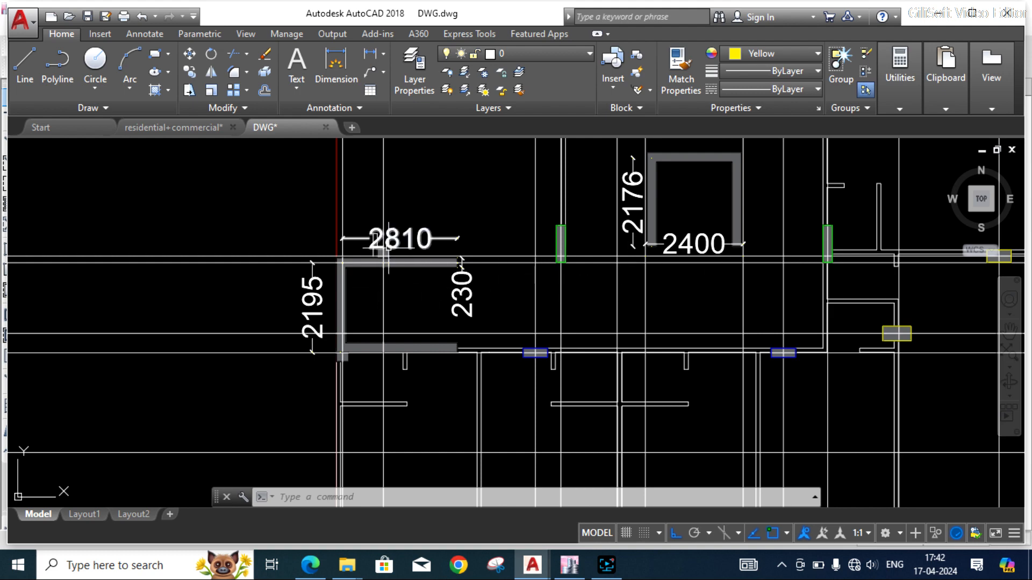
pyautogui.scroll(2, 383, 249)
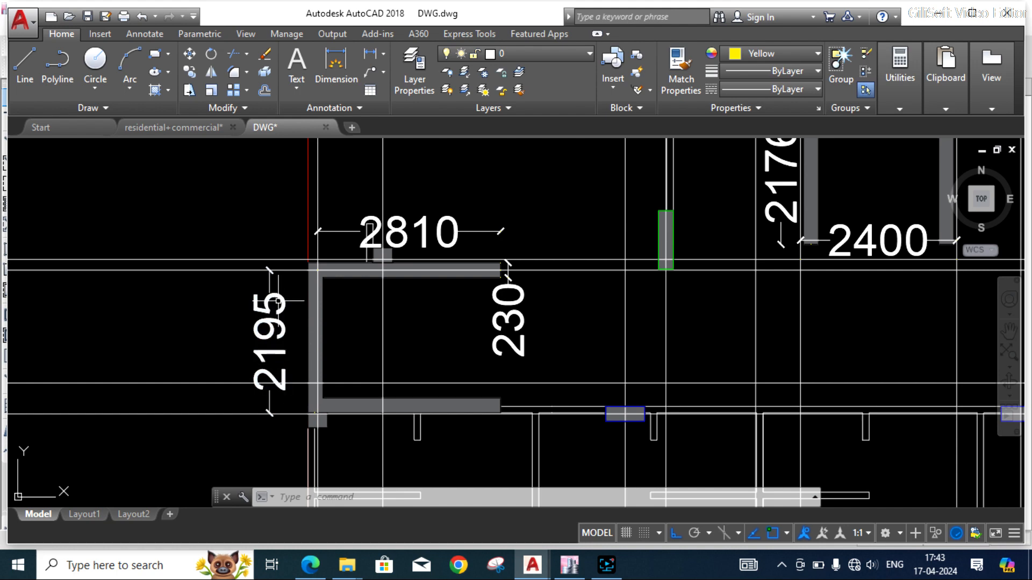
# - Return to ETABS and open the New Wall Stack definition for drawing walls
pyautogui.click(569, 564)
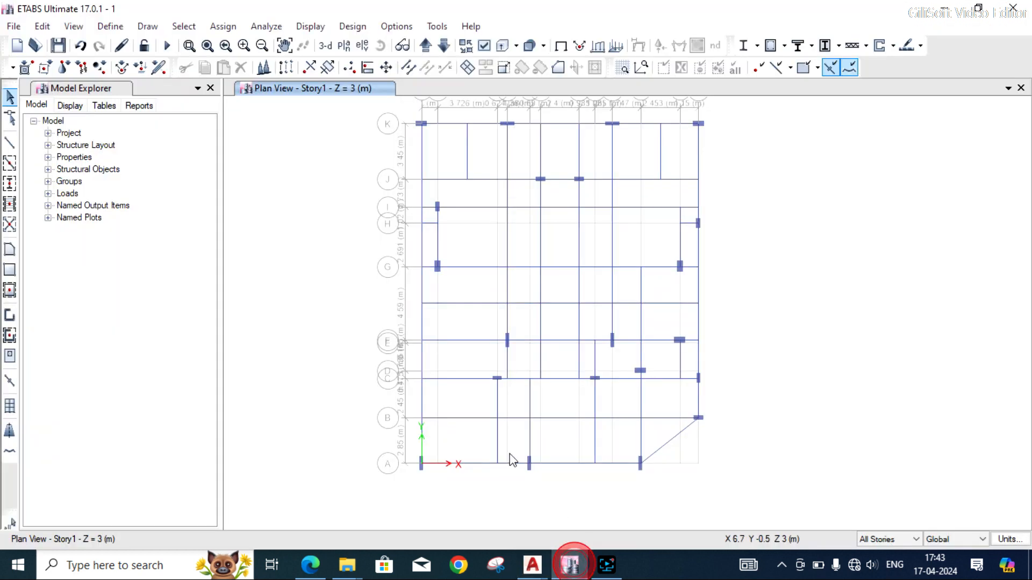
pyautogui.click(7, 410)
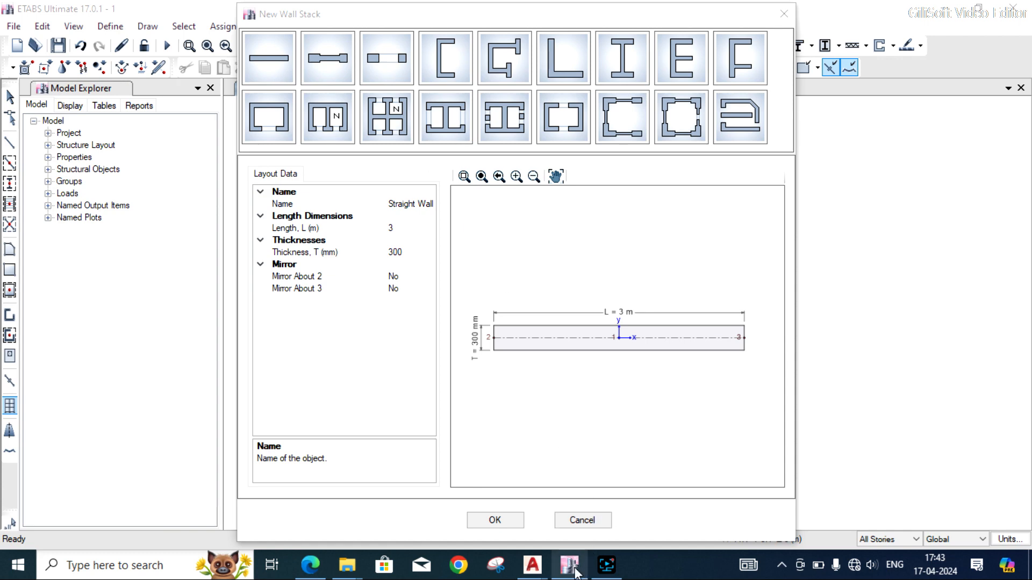
pyautogui.moveTo(575, 573)
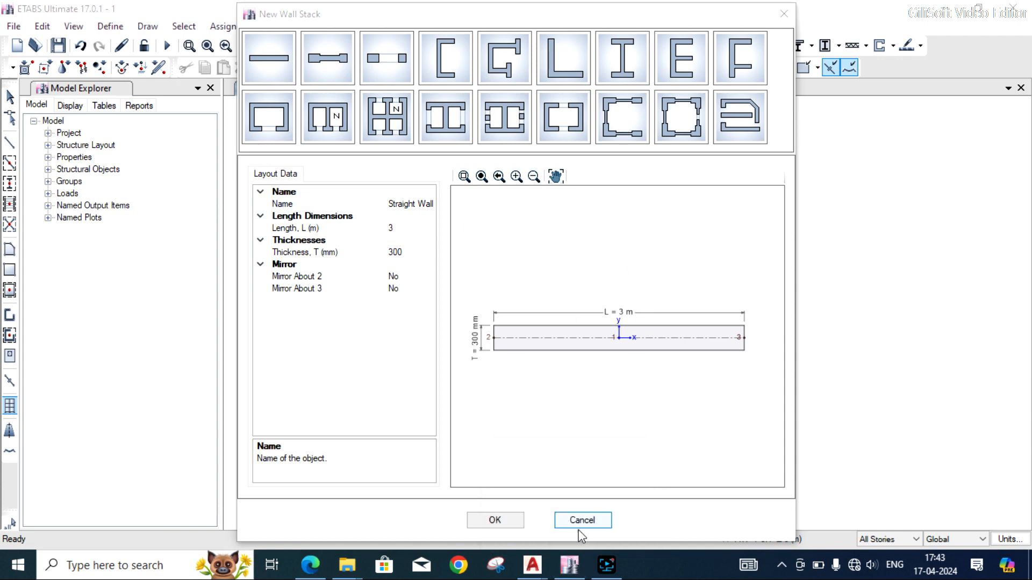
pyautogui.click(574, 573)
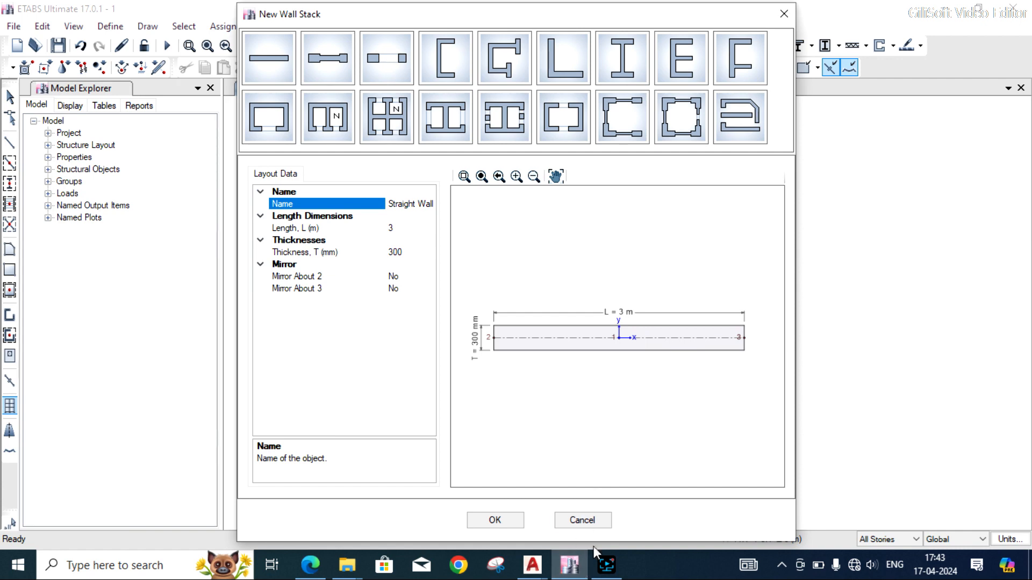
# - Switch back to the AutoCAD drawing and check the shapes and dimensions of the shear walls
pyautogui.click(532, 565)
pyautogui.click(610, 517)
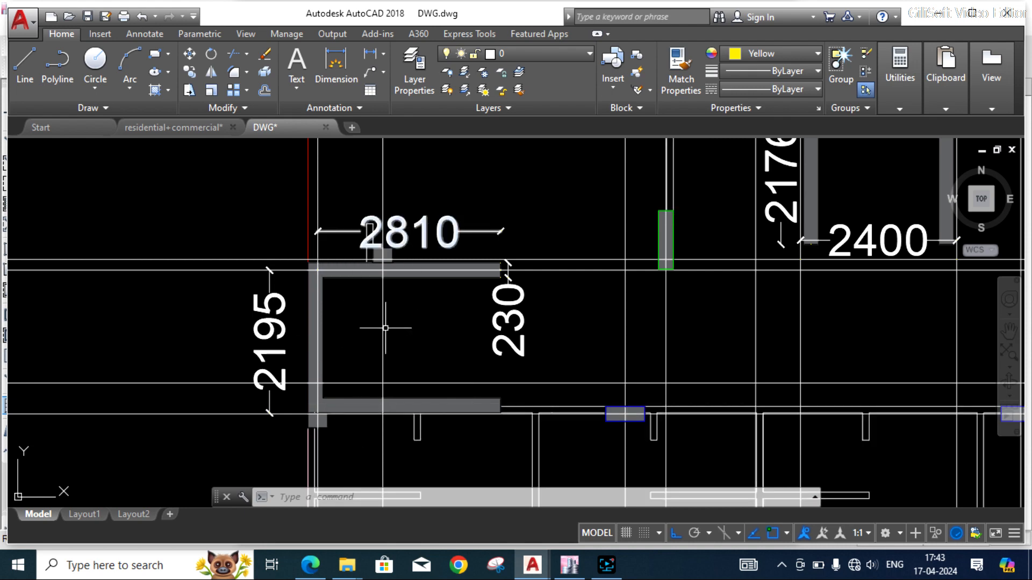
pyautogui.scroll(-1, 377, 329)
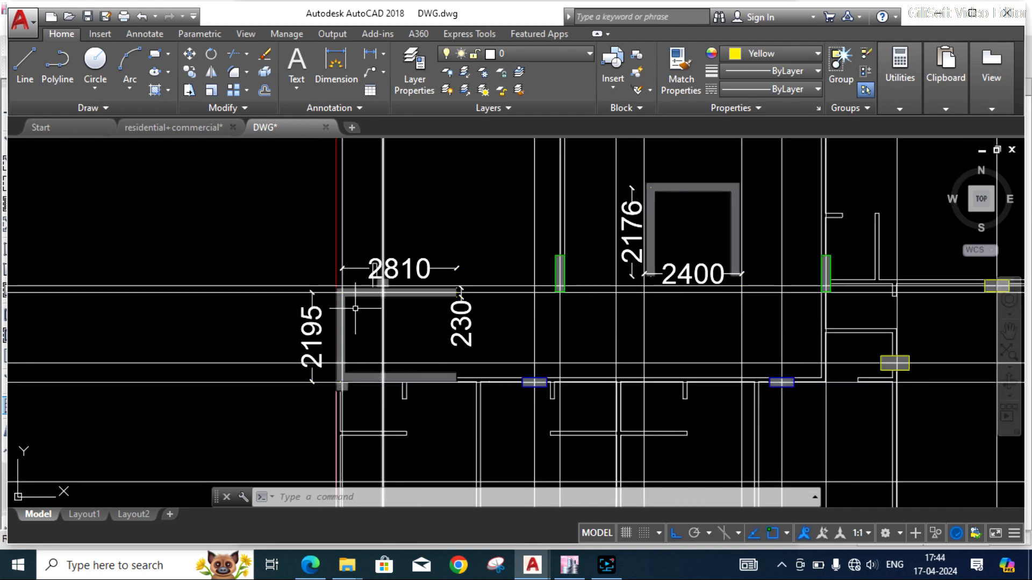
pyautogui.click(575, 565)
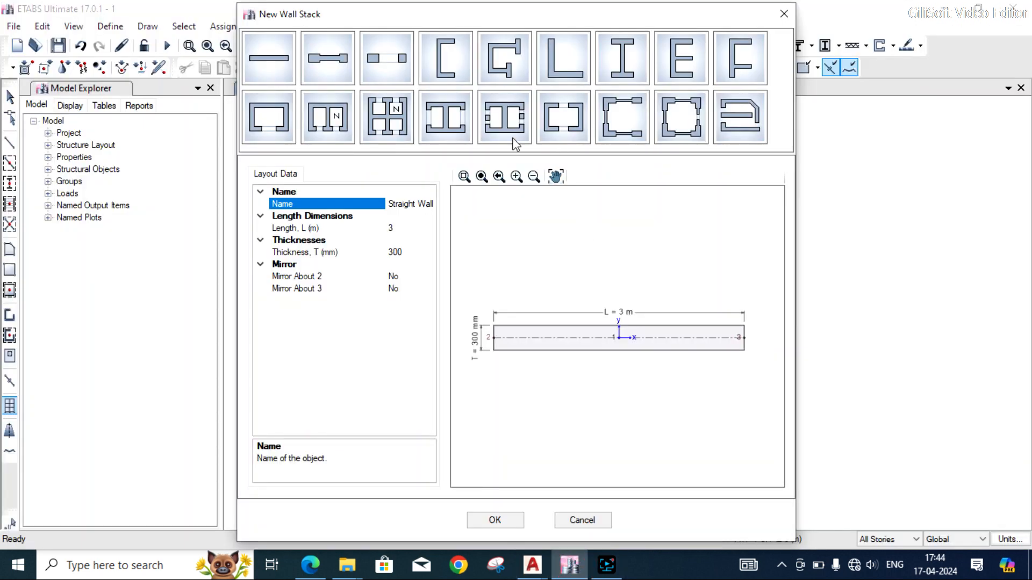
pyautogui.click(274, 129)
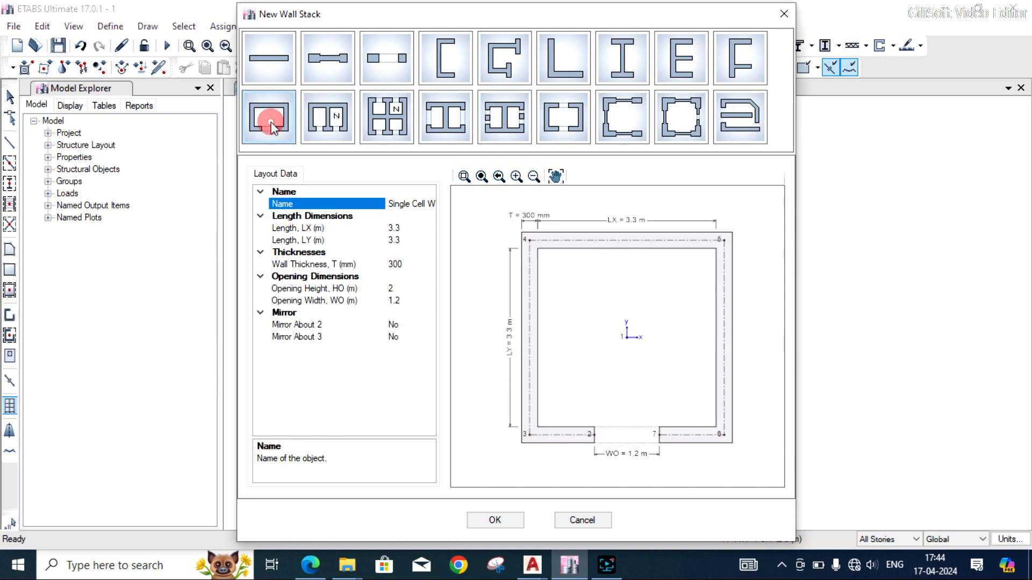
pyautogui.moveTo(532, 564)
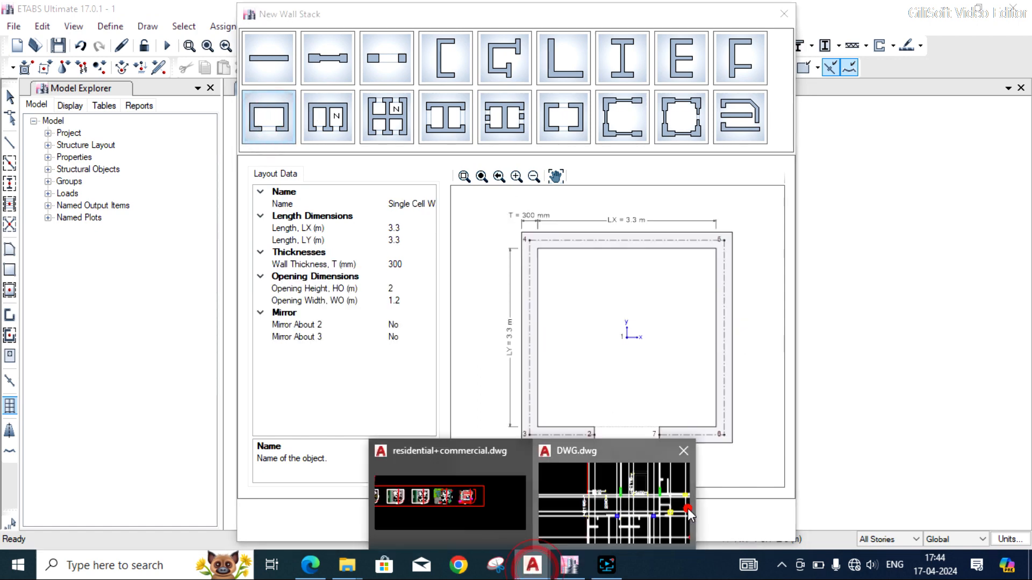
pyautogui.click(687, 508)
# - Return to ETABS, choose the C-shaped wall layout for the wall stack, and set thicknesses T1 and T2 to 230 mm
pyautogui.click(579, 563)
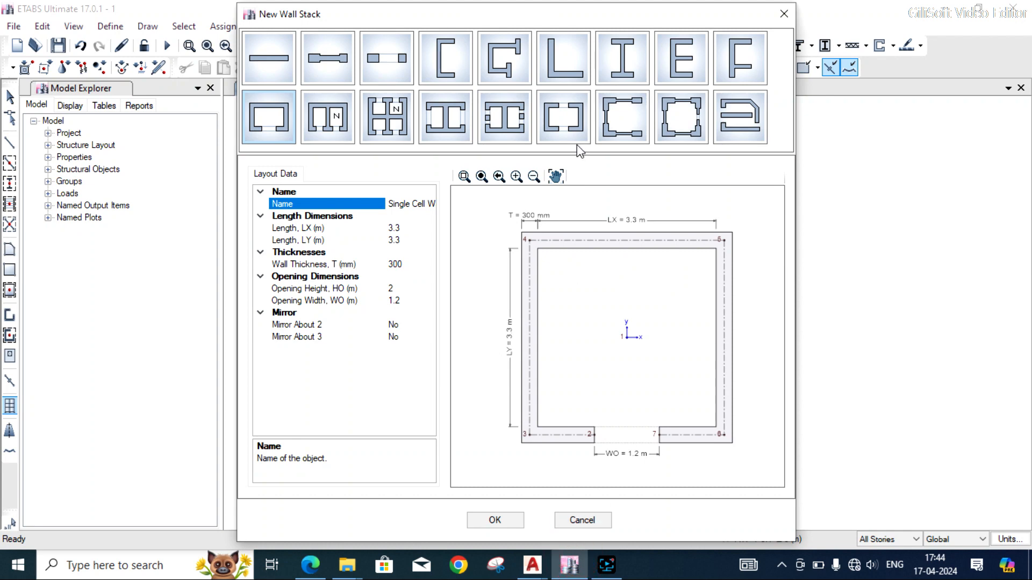
pyautogui.click(438, 59)
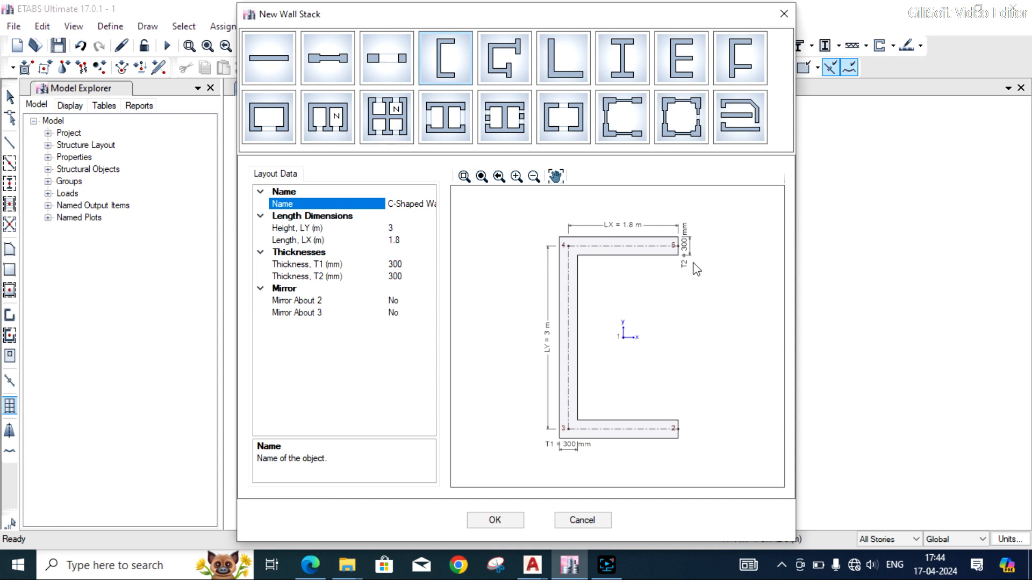
pyautogui.click(396, 263)
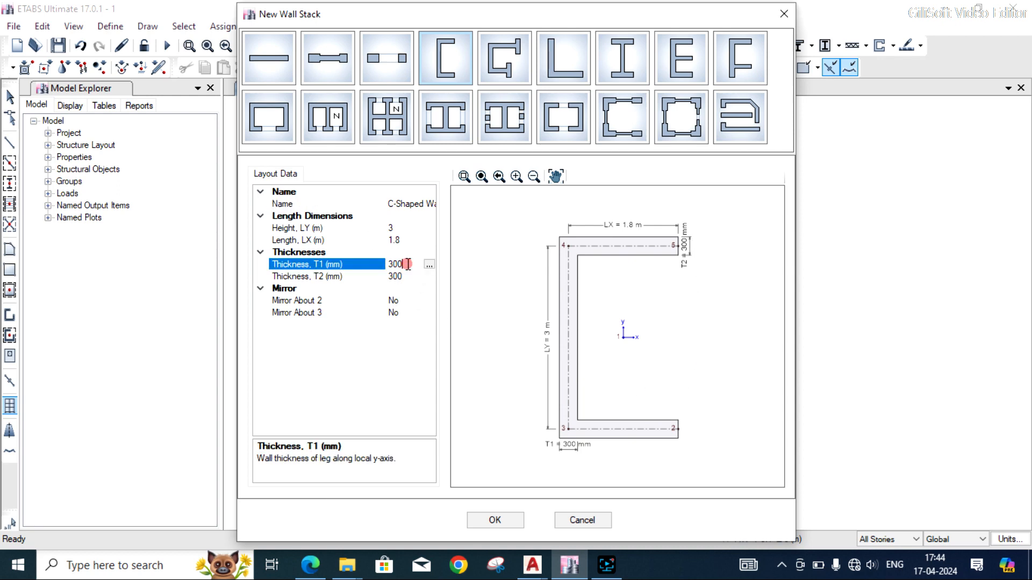
pyautogui.moveTo(546, 568)
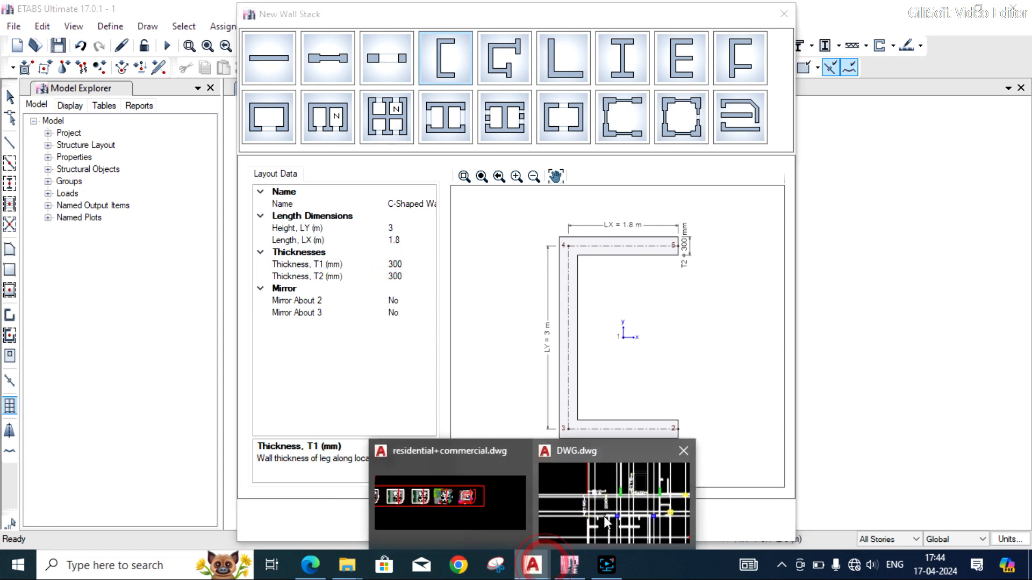
pyautogui.click(553, 506)
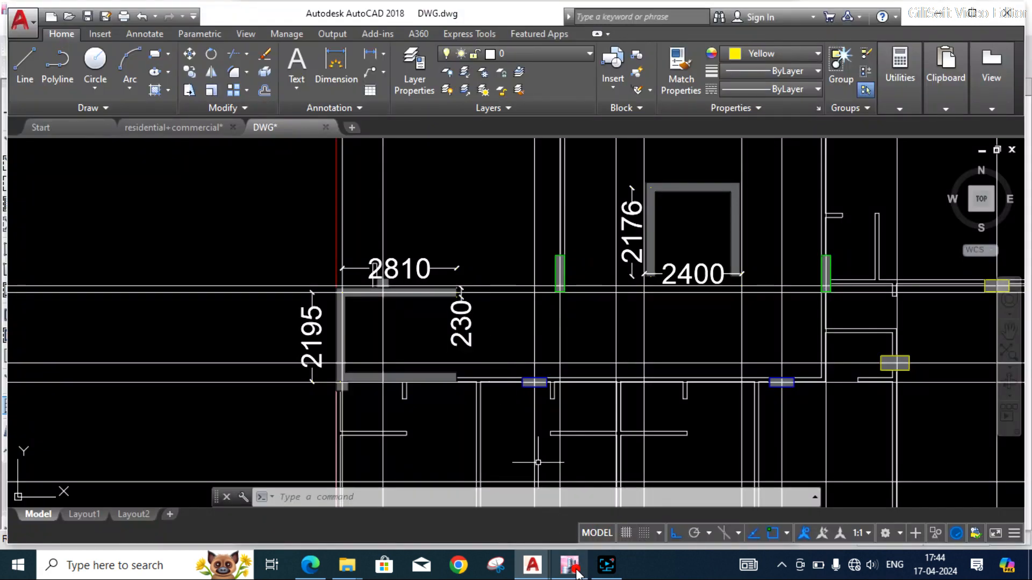
pyautogui.click(570, 564)
pyautogui.doubleClick(404, 262)
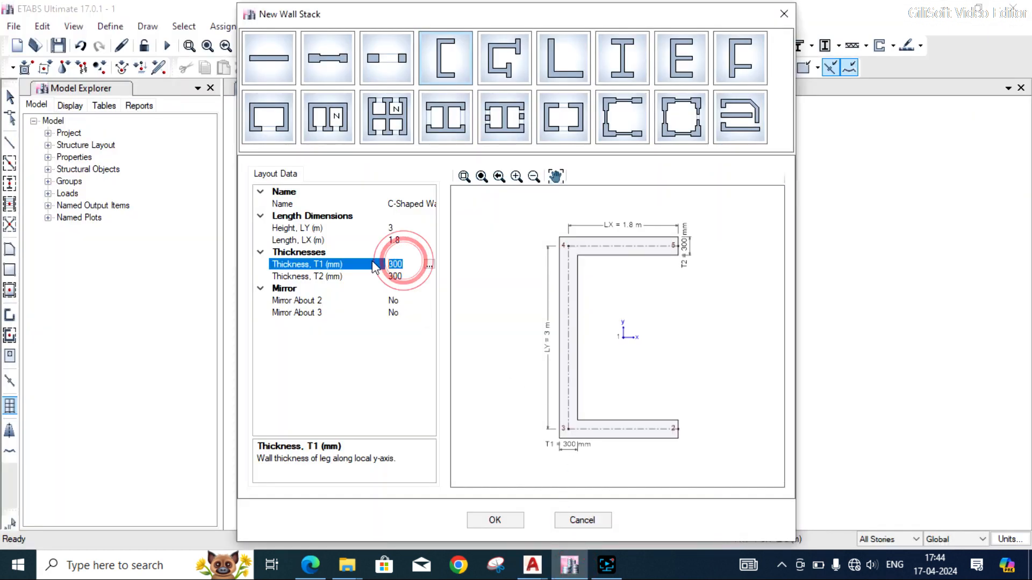
pyautogui.write('23')
pyautogui.doubleClick(395, 276)
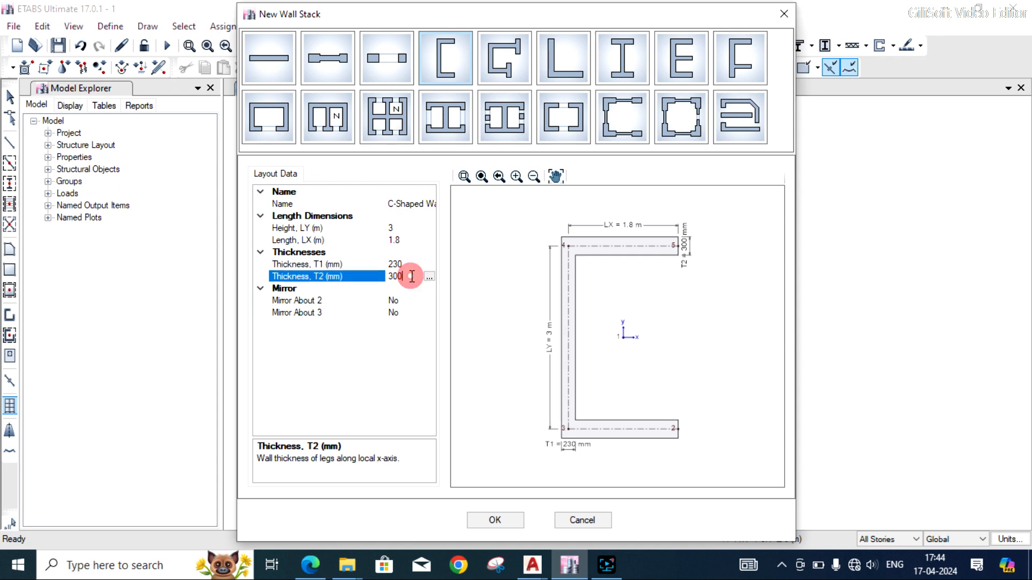
pyautogui.write('2')
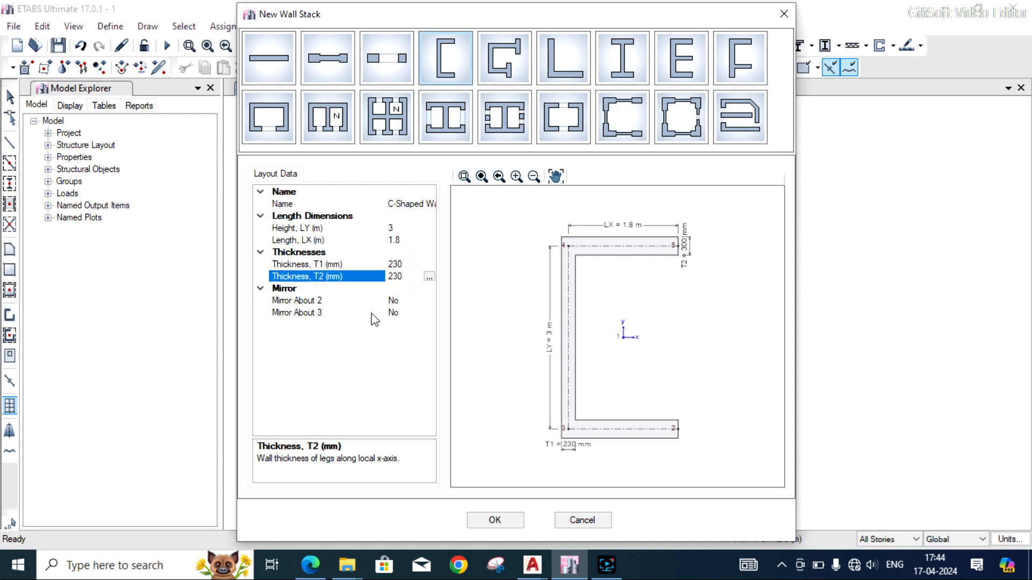
pyautogui.click(355, 390)
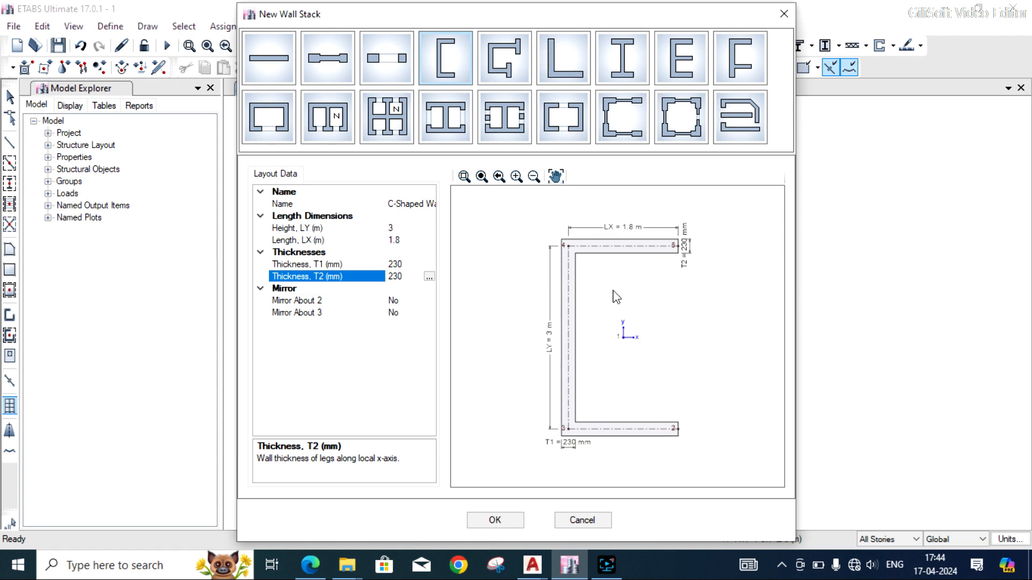
# - Check the C-shaped wall's leg length in the DWG drawing and set Length LX to 2.81 m in the ETABS wall stack
pyautogui.click(605, 513)
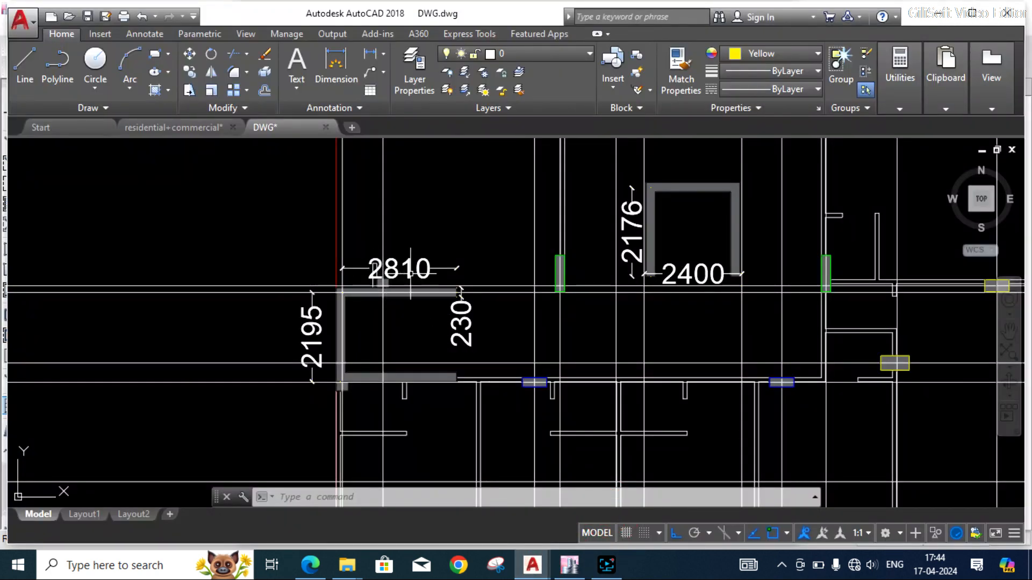
pyautogui.click(569, 565)
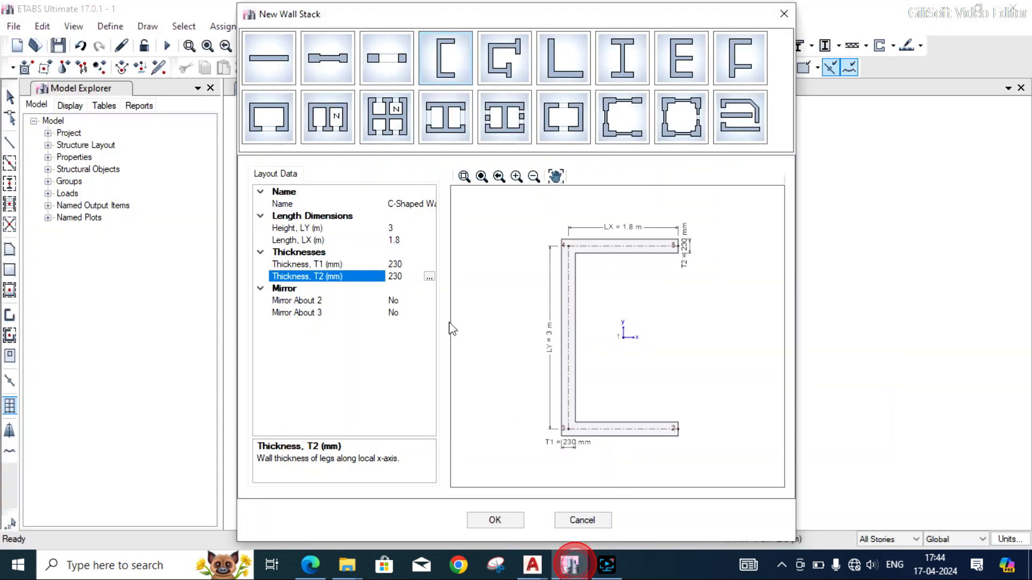
pyautogui.click(403, 240)
pyautogui.write('2')
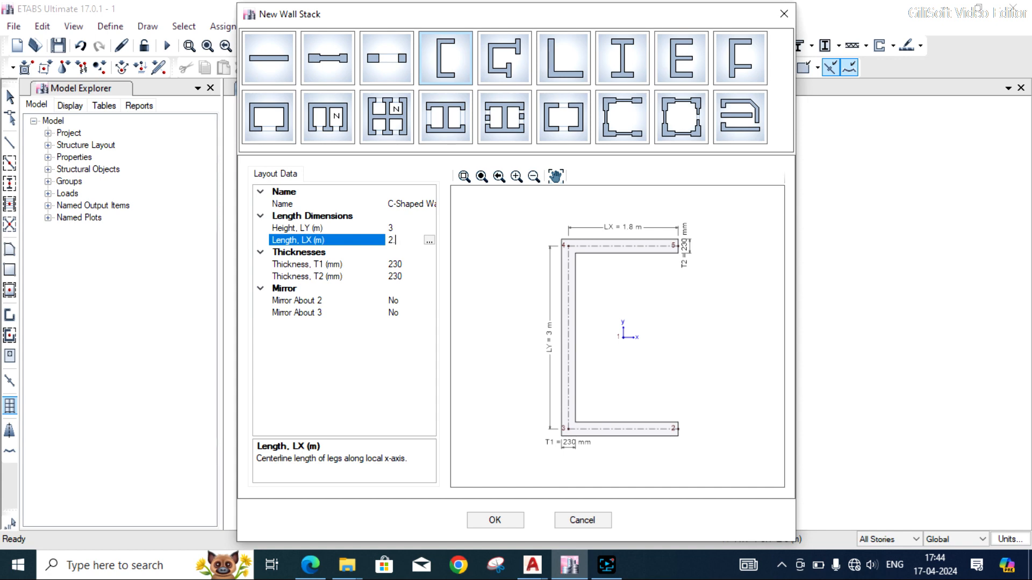
pyautogui.press('Return')
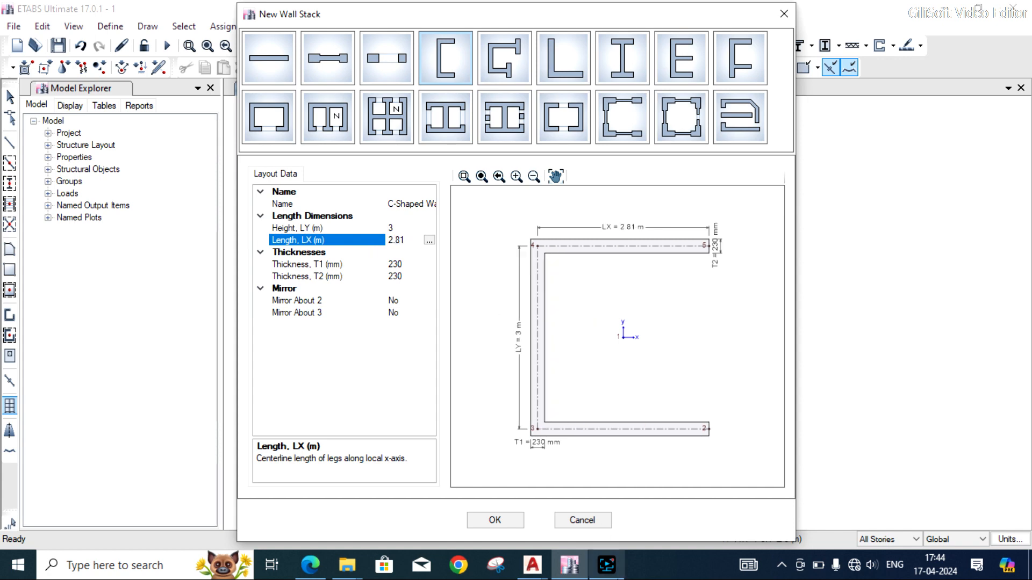
# - Check the C-shaped wall's height in the DWG drawing, set Height LY to 2.195 m in ETABS, and accept the wall stack definition
pyautogui.click(532, 565)
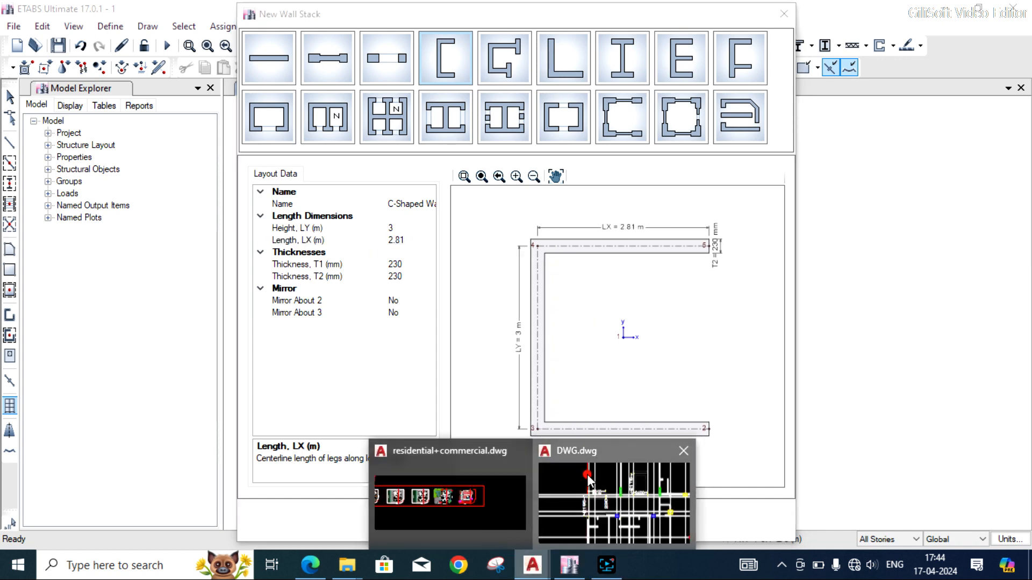
pyautogui.click(584, 502)
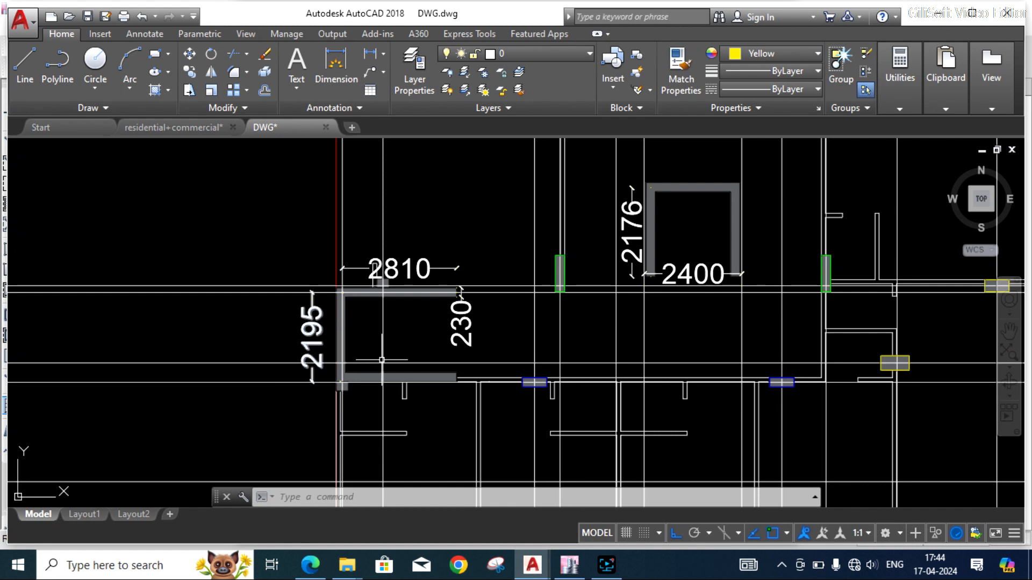
pyautogui.click(569, 565)
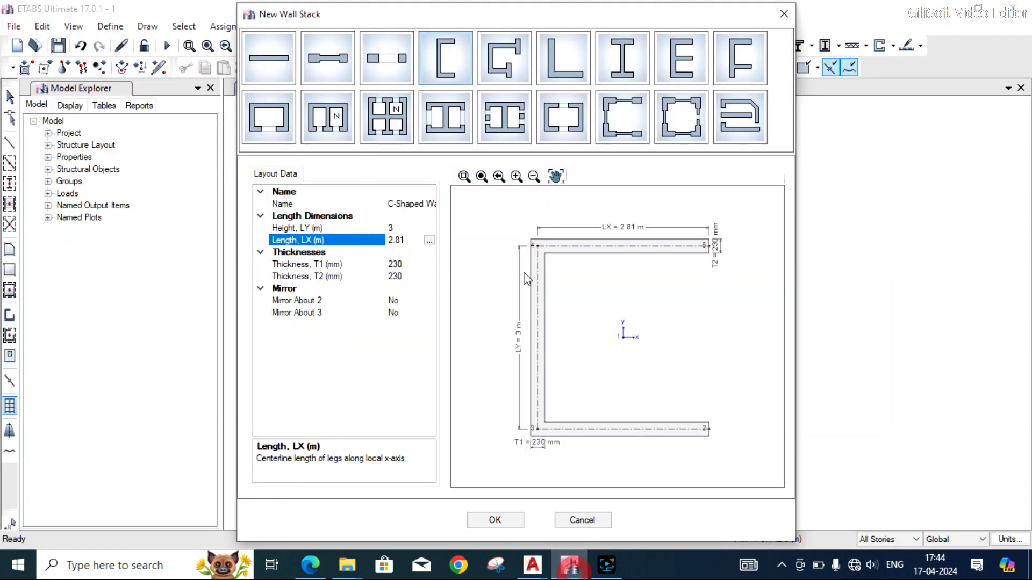
pyautogui.click(403, 228)
pyautogui.write('2.195')
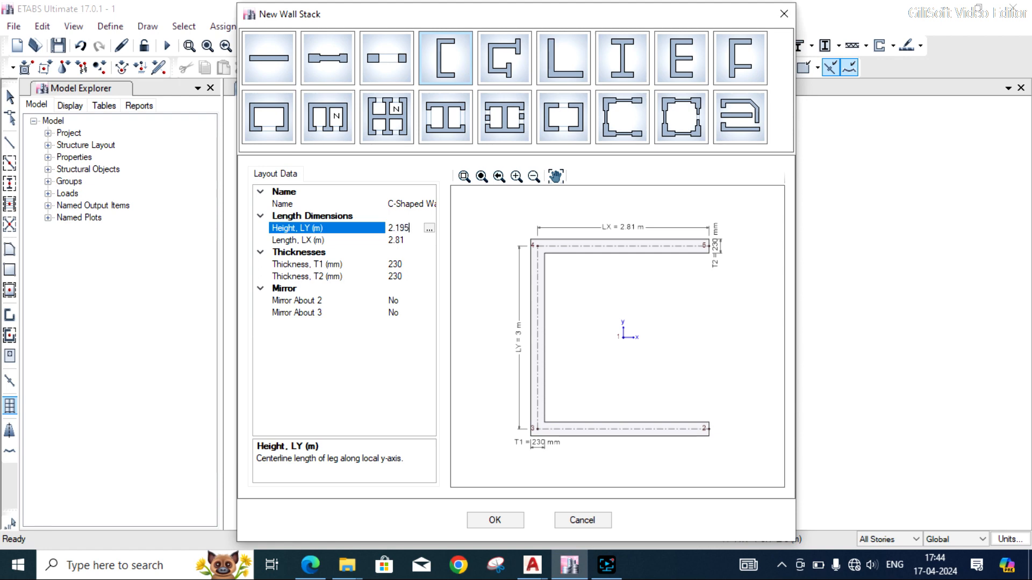
pyautogui.click(334, 384)
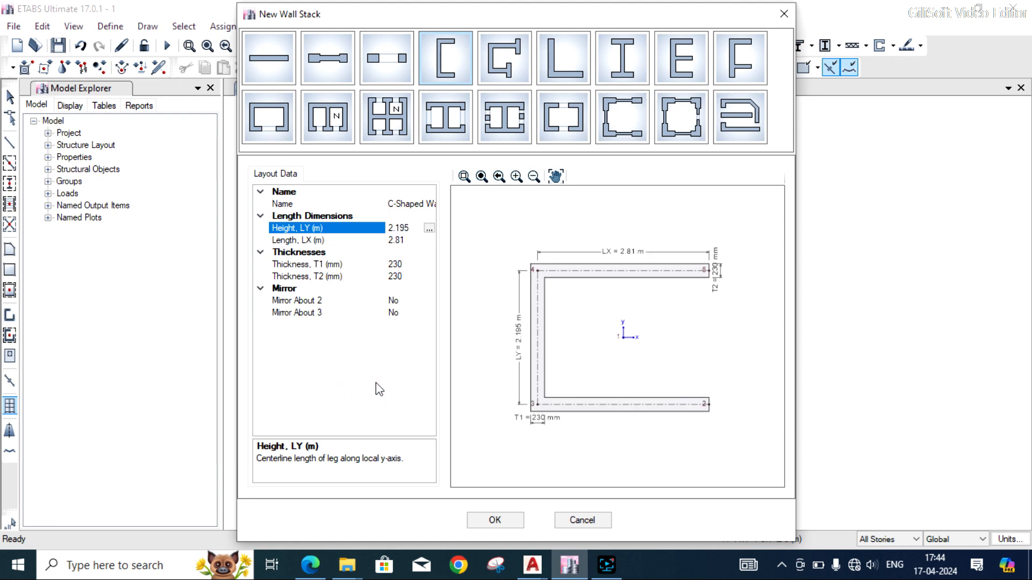
pyautogui.click(511, 520)
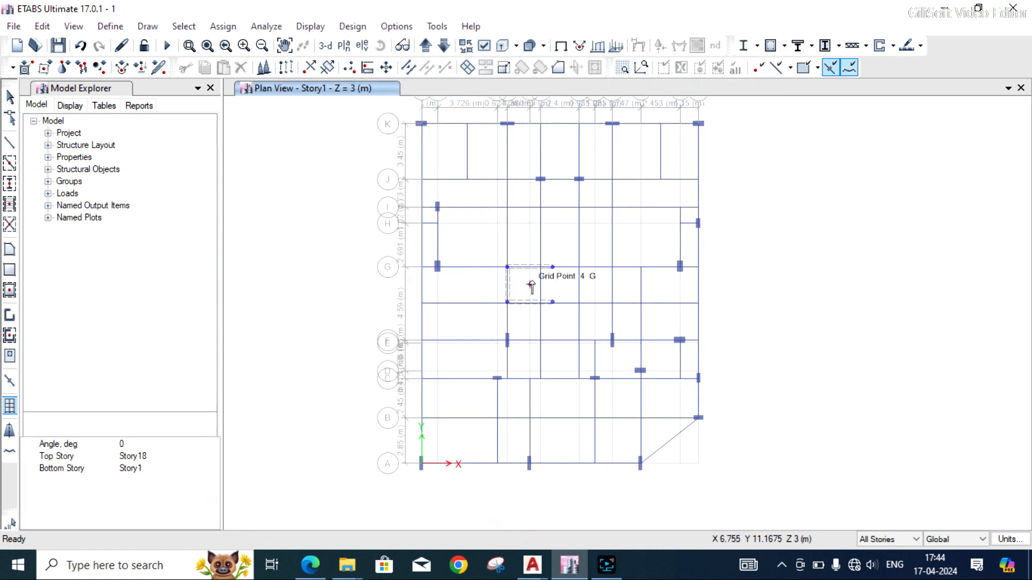
# - Compare the Story1 plan in ETABS with the DWG drawing to locate the C-shaped wall relative to the grid lines
pyautogui.scroll(3, 477, 326)
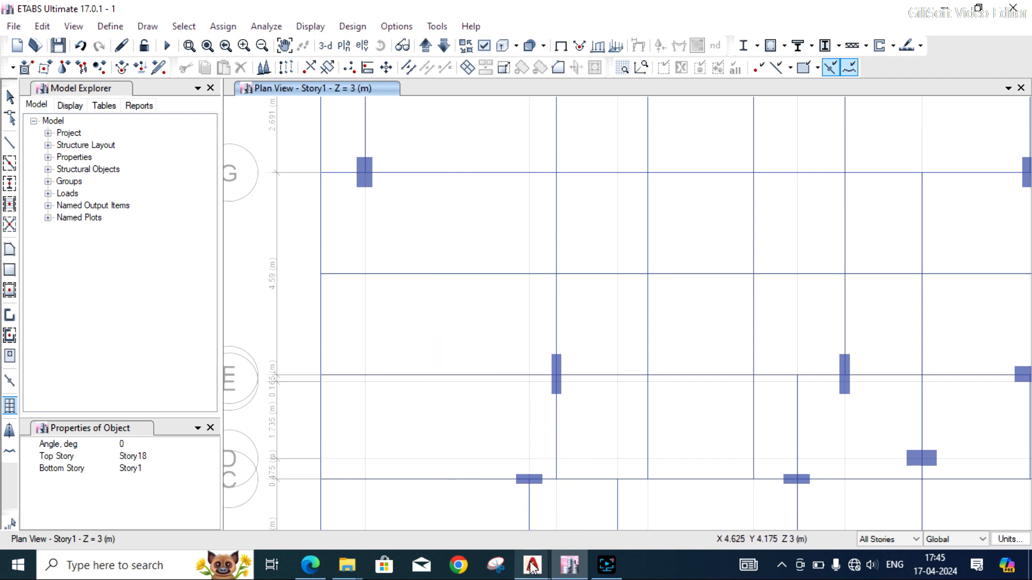
pyautogui.moveTo(532, 565)
pyautogui.click(581, 488)
pyautogui.scroll(-2, 515, 299)
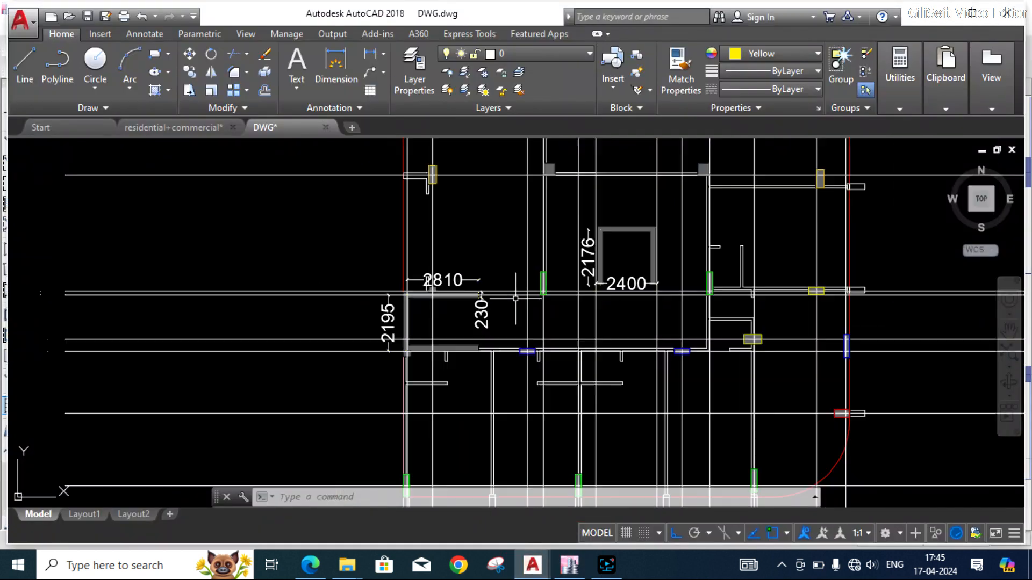
pyautogui.scroll(-1, 514, 298)
pyautogui.scroll(1, 456, 368)
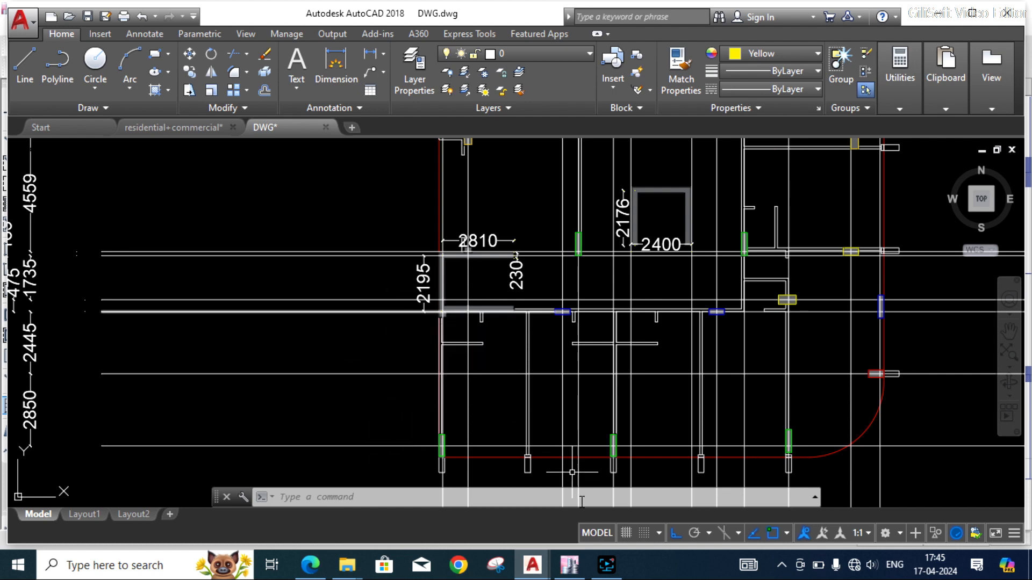
pyautogui.click(569, 564)
pyautogui.scroll(-3, 509, 295)
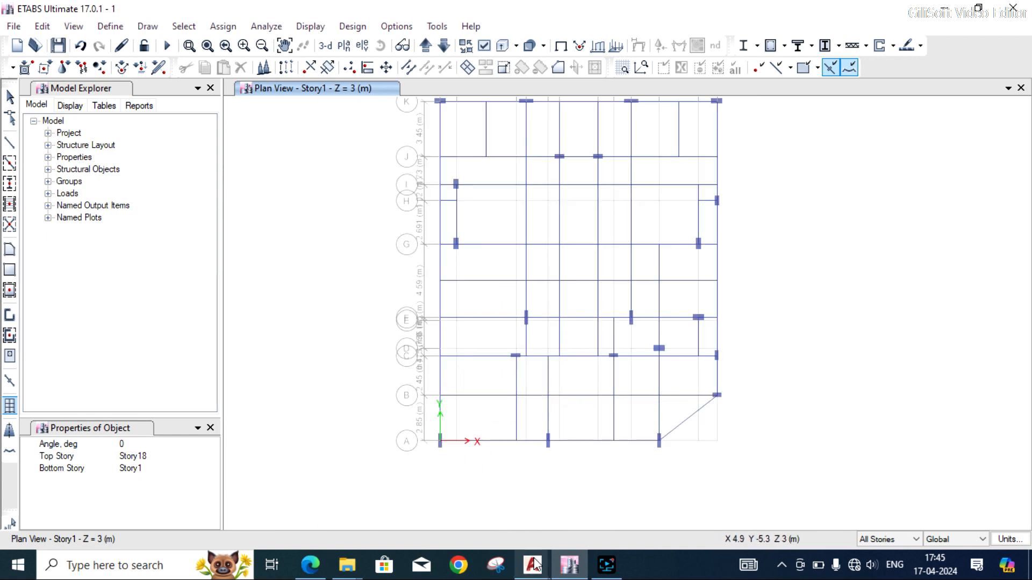
pyautogui.moveTo(532, 564)
pyautogui.click(595, 497)
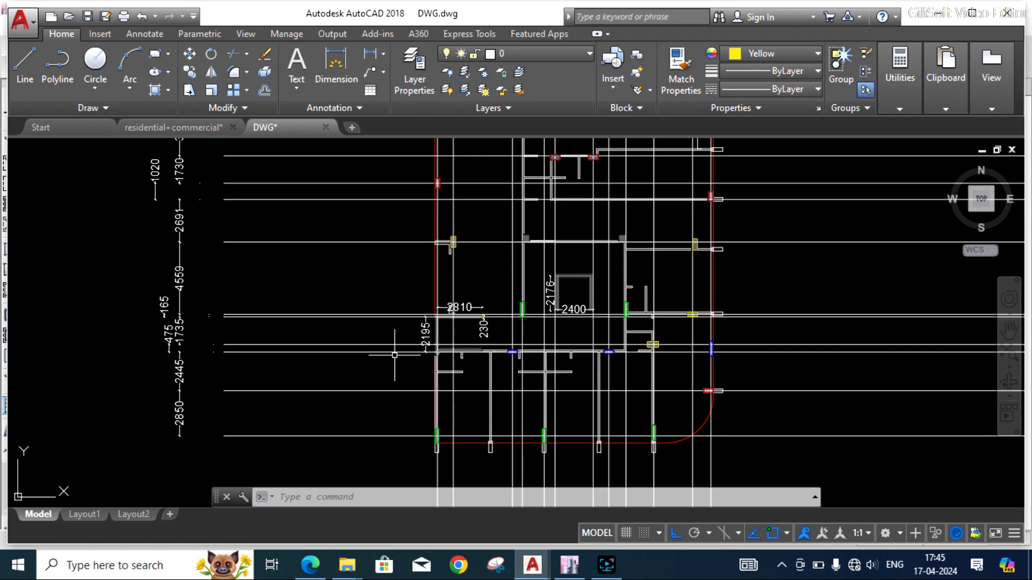
# - Return to ETABS and place the C-shaped wall stack with its lower corner at grid point 1-C and its web along grid line 1
pyautogui.click(570, 564)
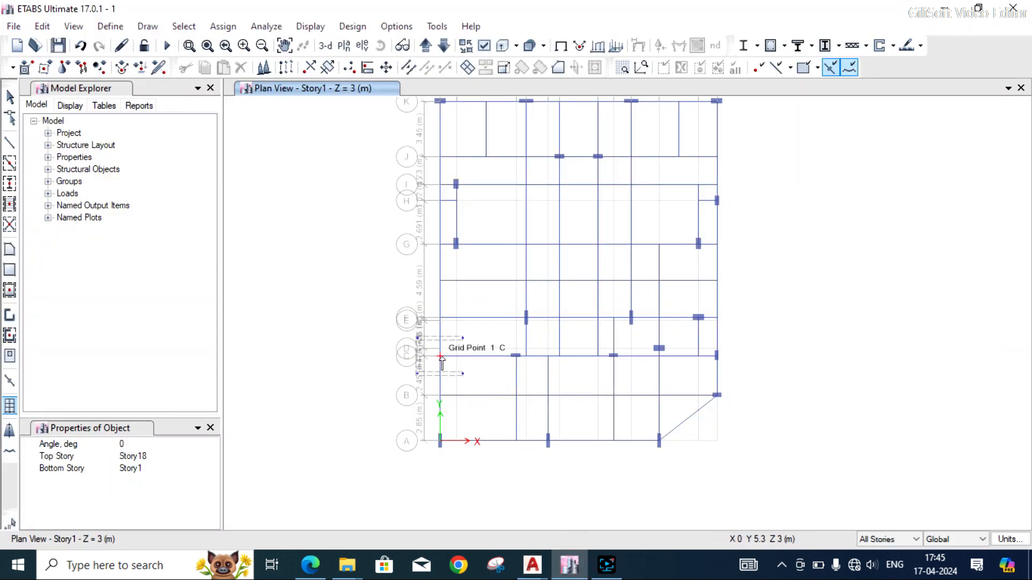
pyautogui.scroll(6, 440, 359)
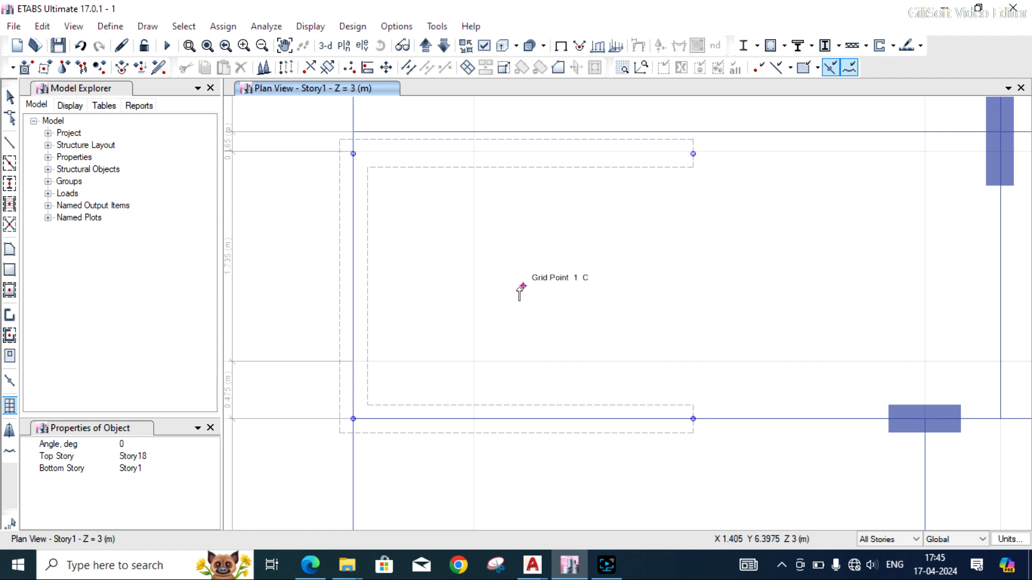
pyautogui.click(519, 288)
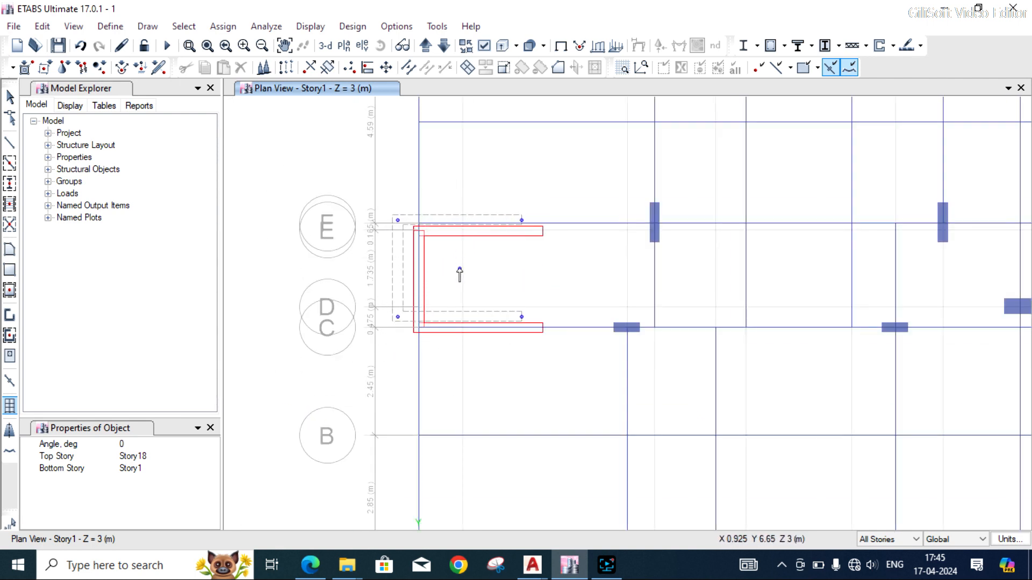
pyautogui.scroll(-5, 393, 305)
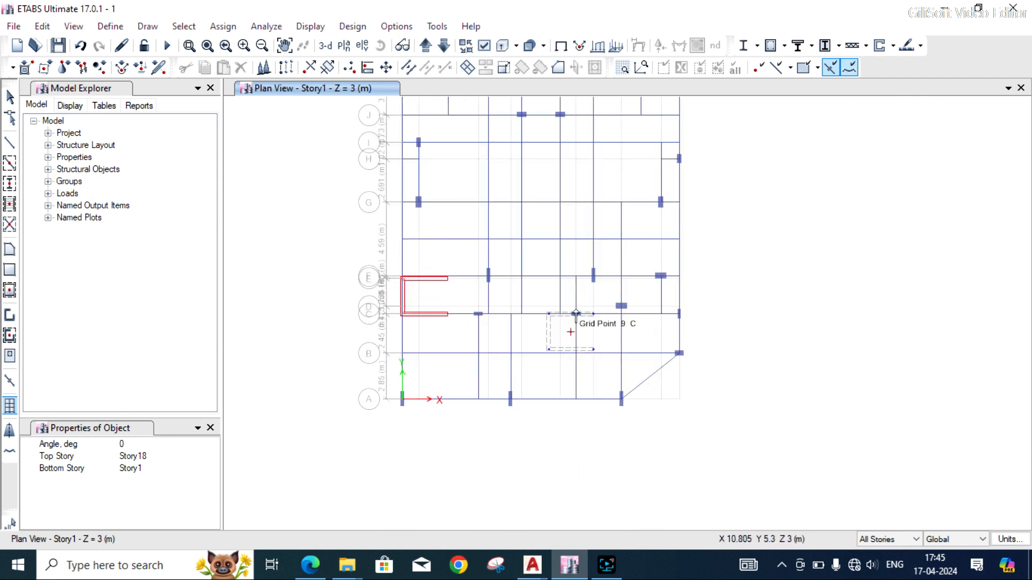
# - Check the dimensions and position of the inverted-U-shaped shear wall in the DWG drawing and return to ETABS
pyautogui.click(532, 559)
pyautogui.click(480, 496)
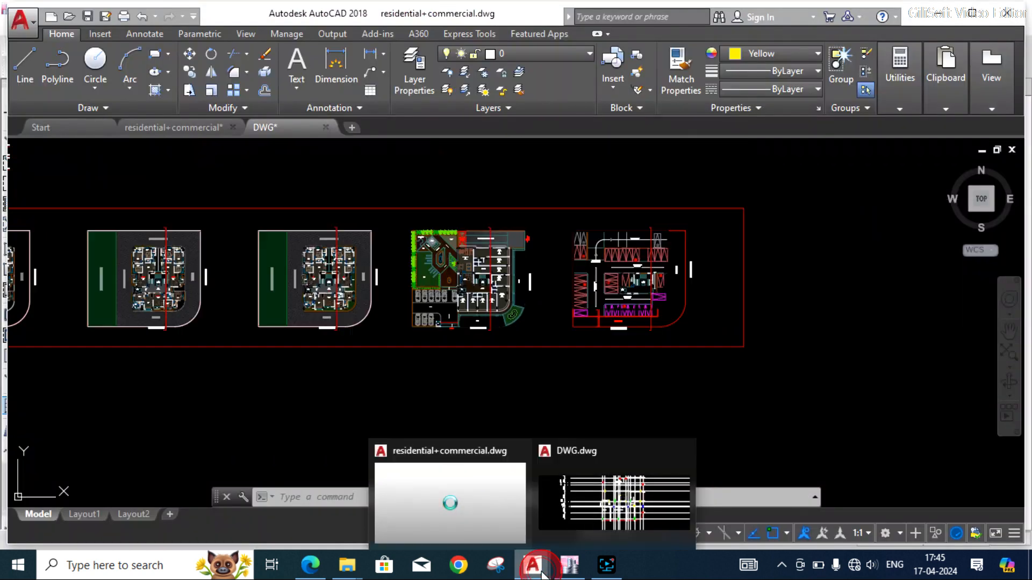
pyautogui.moveTo(532, 564)
pyautogui.click(588, 486)
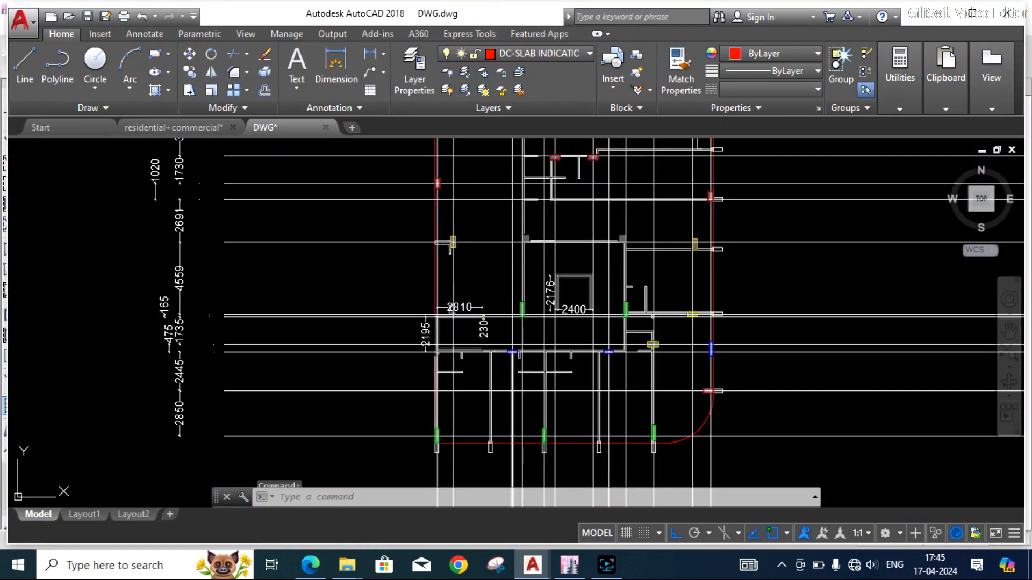
pyautogui.scroll(3, 586, 291)
pyautogui.press('Escape')
pyautogui.press('Escape')
pyautogui.press('Escape')
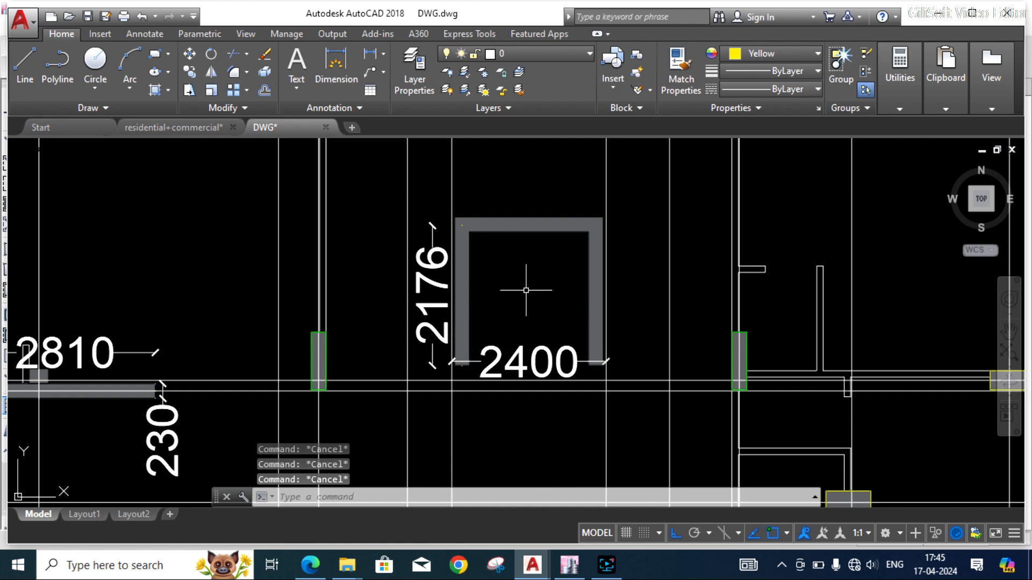
pyautogui.click(569, 565)
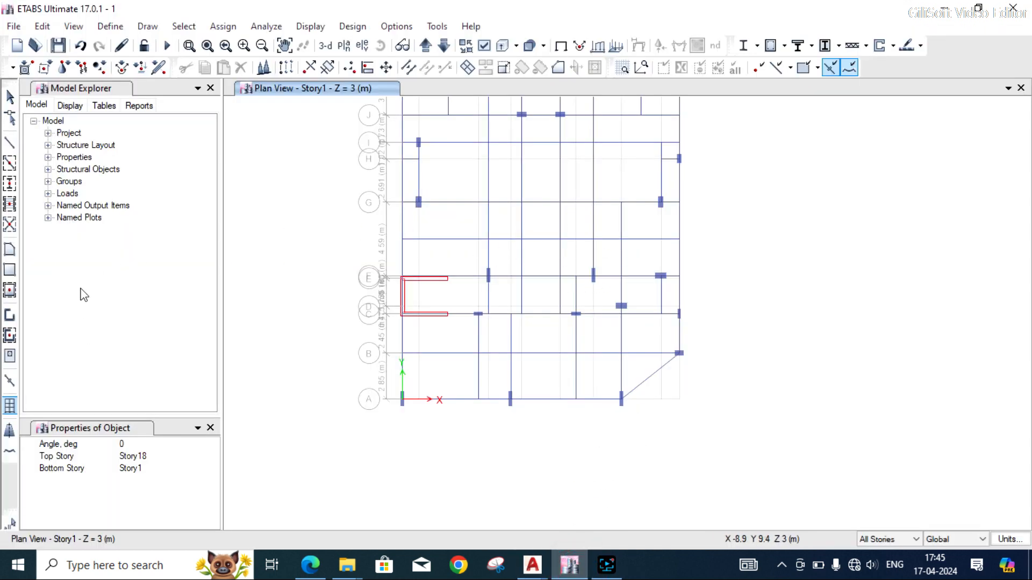
# - Start a new C-shaped wall stack with thicknesses T1 and T2 both set to 230 mm
pyautogui.click(11, 406)
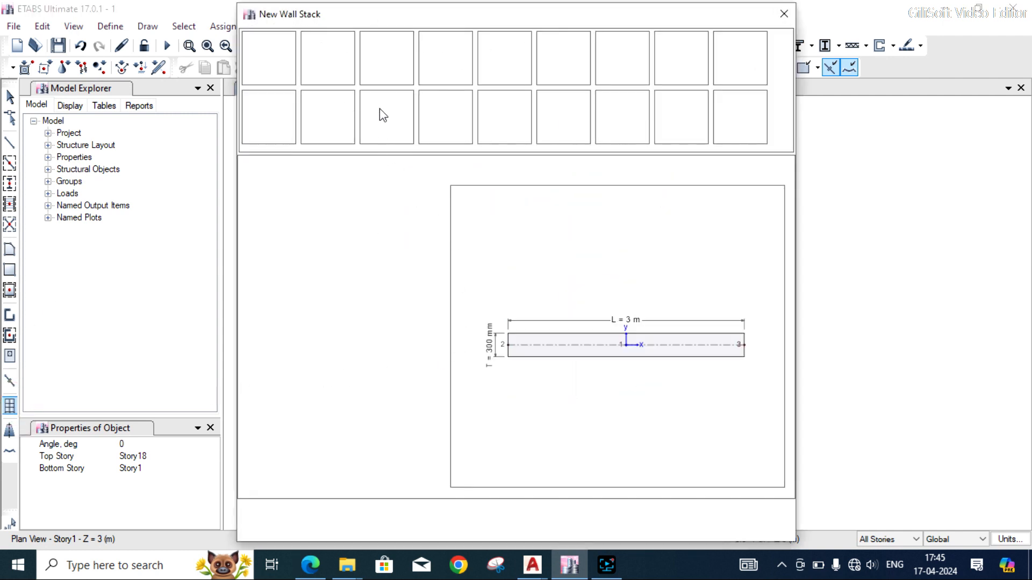
pyautogui.click(440, 72)
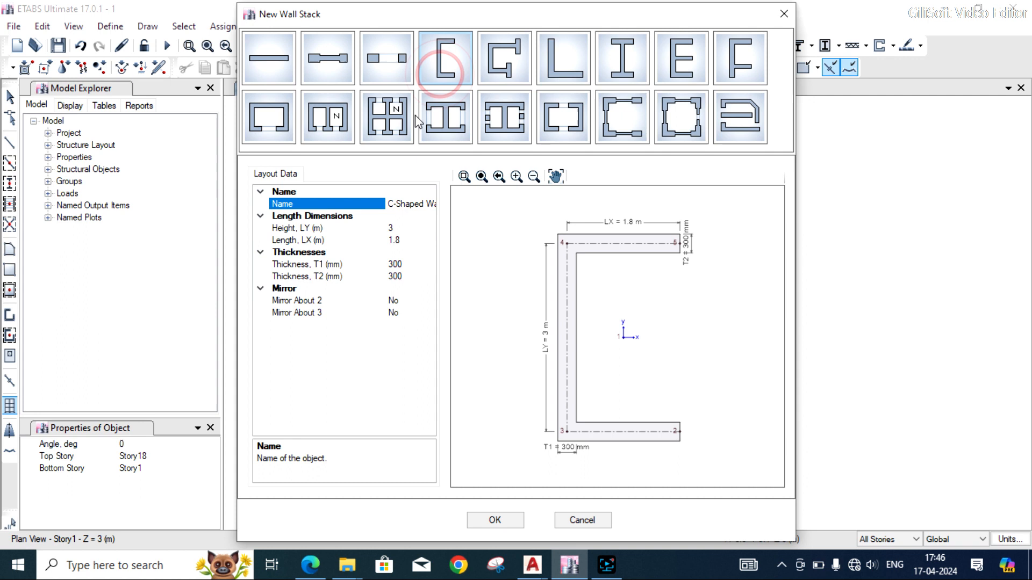
pyautogui.click(416, 264)
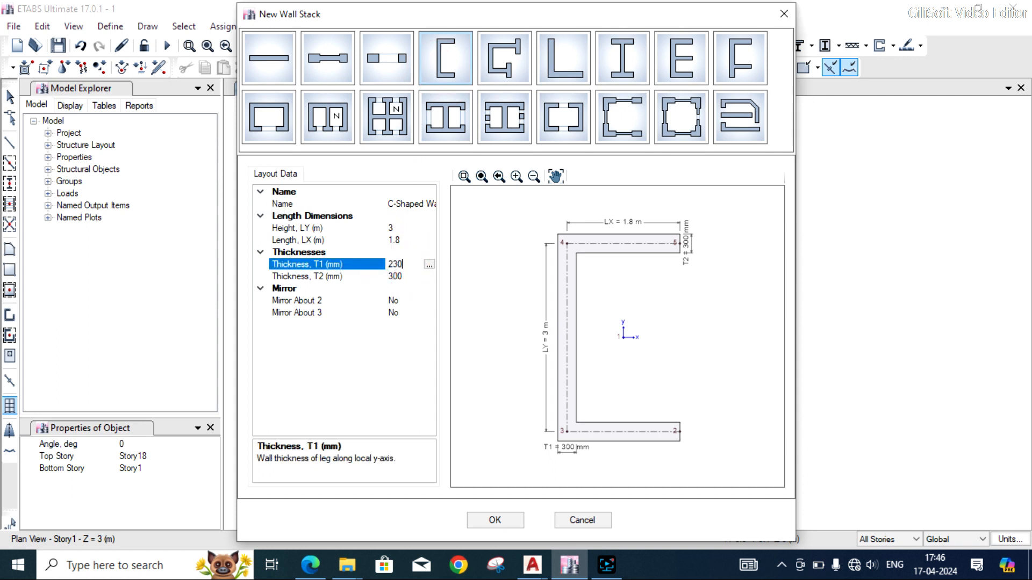
pyautogui.click(406, 276)
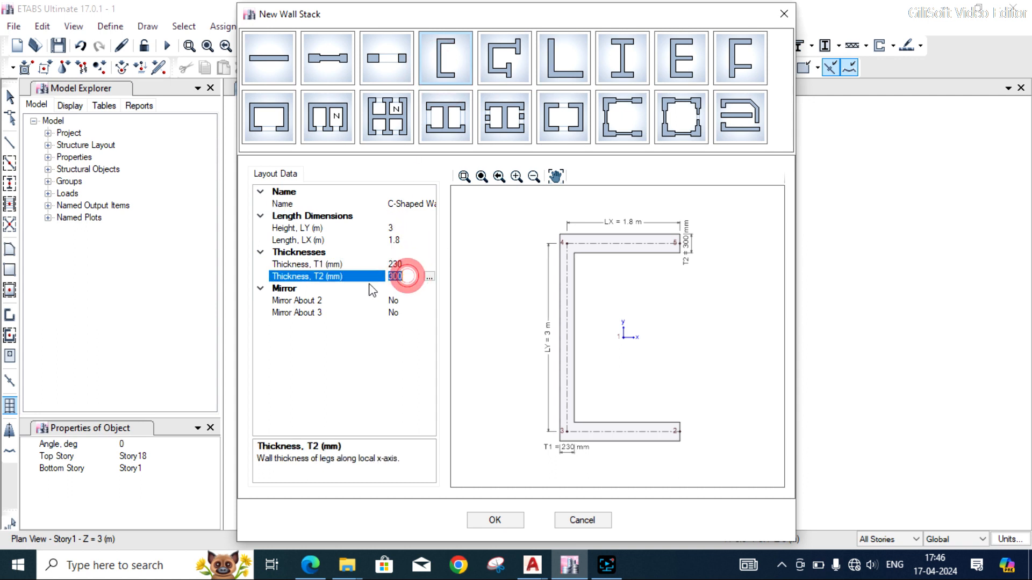
pyautogui.write('230')
pyautogui.press('Return')
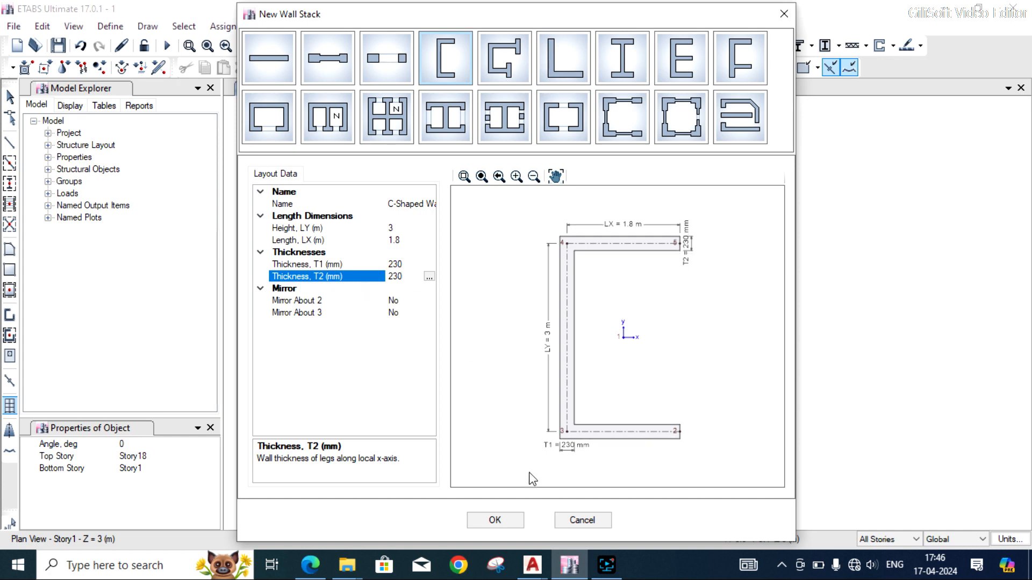
# - Switch to the DWG drawing to check the inverted-U-shaped wall's orientation and return to ETABS
pyautogui.click(532, 564)
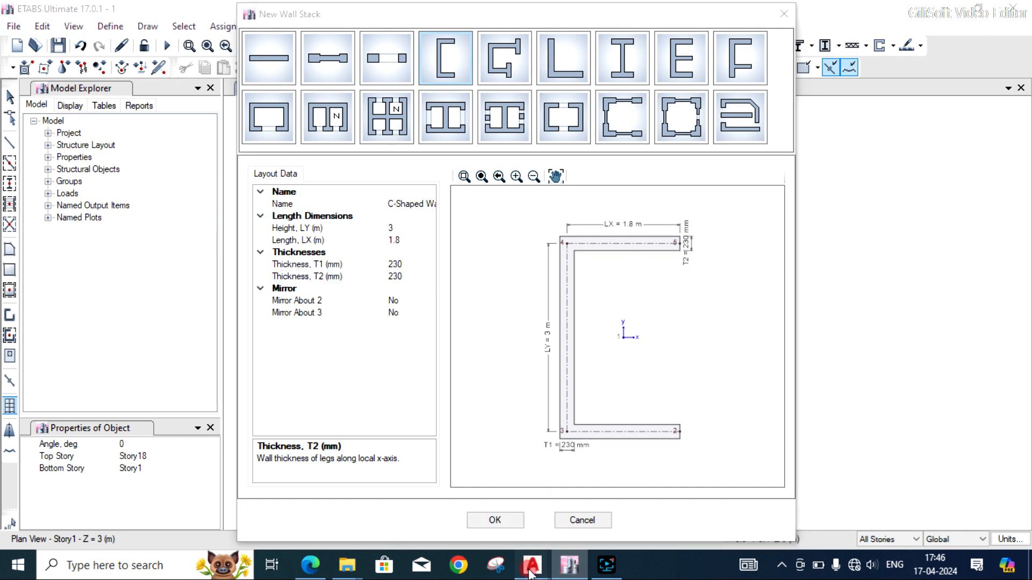
pyautogui.click(594, 506)
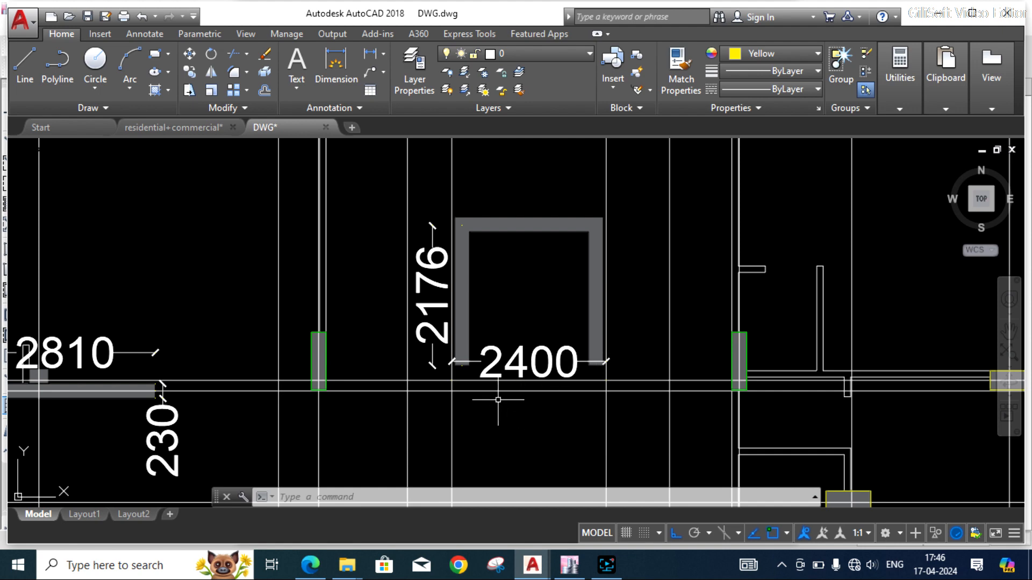
pyautogui.click(569, 564)
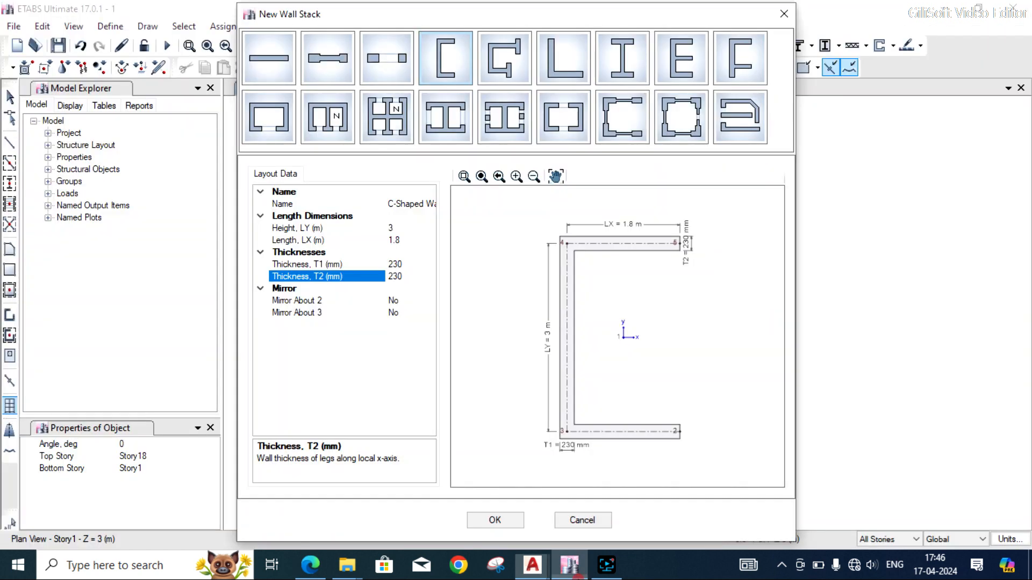
# - Set the C-shaped wall stack's Mirror About 3 to Yes and leave Mirror About 2 at No
pyautogui.click(408, 301)
pyautogui.click(428, 301)
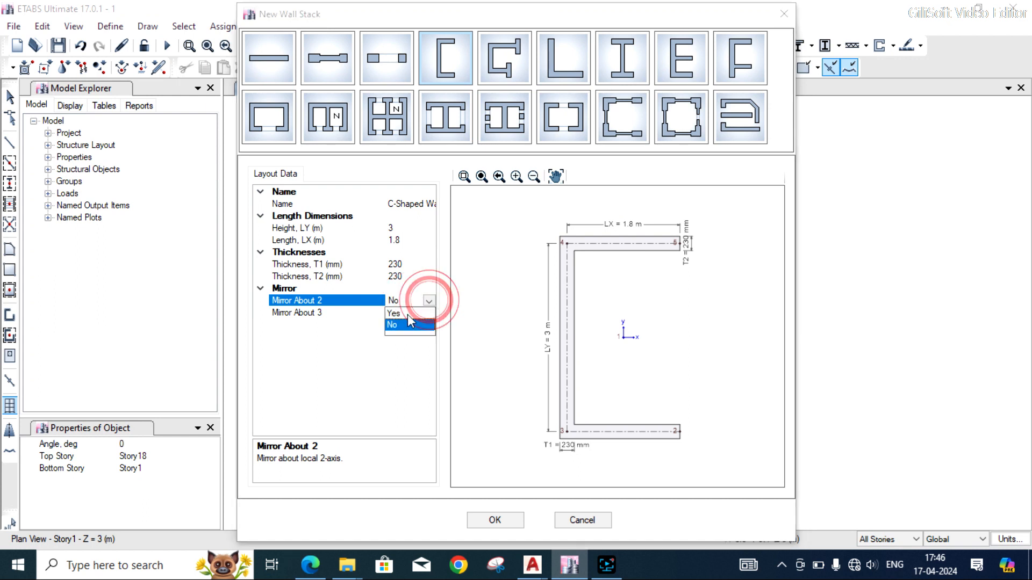
pyautogui.click(409, 313)
pyautogui.click(429, 313)
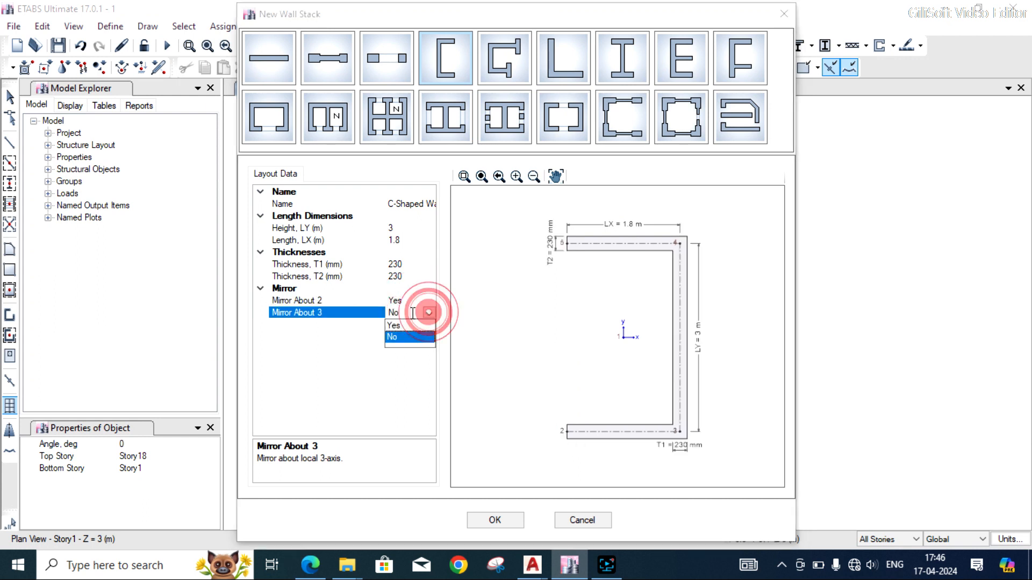
pyautogui.click(404, 327)
pyautogui.click(427, 301)
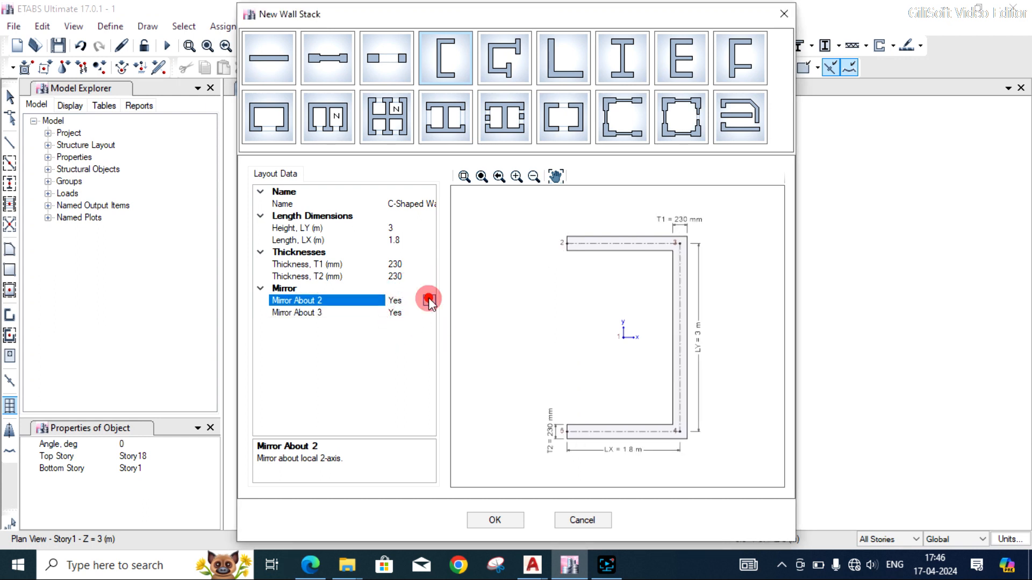
pyautogui.click(428, 301)
pyautogui.click(405, 326)
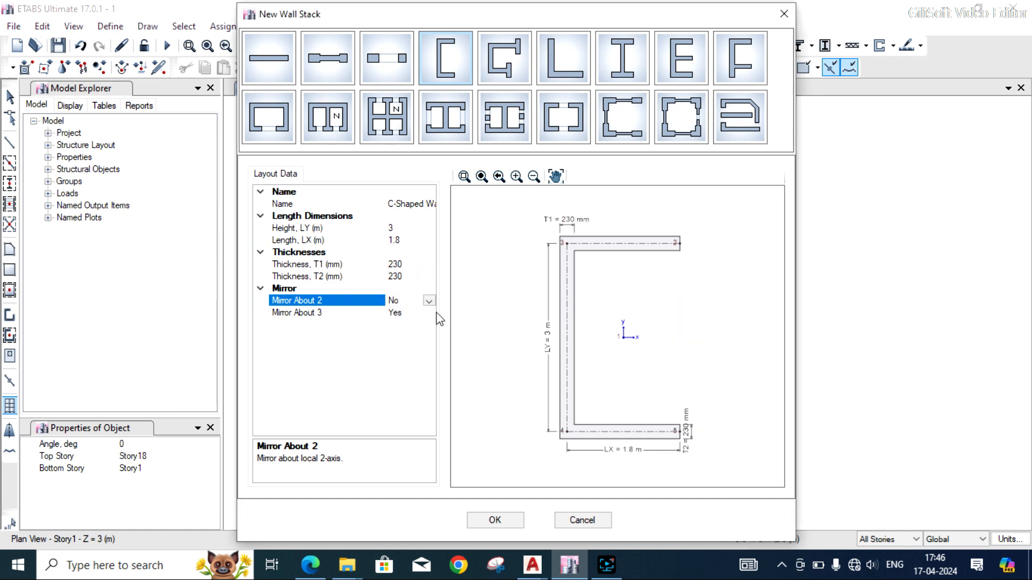
pyautogui.click(472, 306)
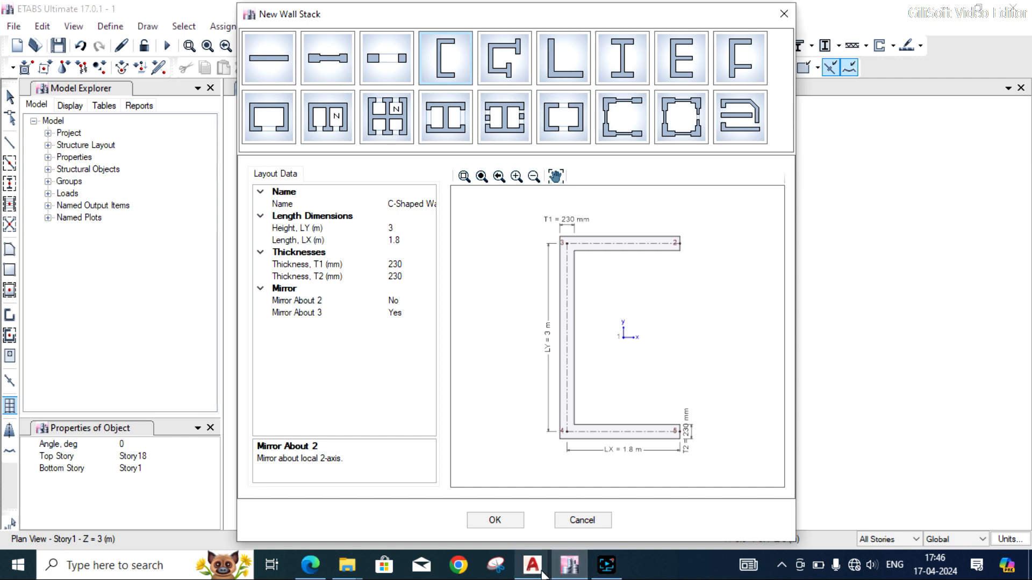
# - Check the inverted-U wall's overall width in the DWG drawing and set Height LY to 2.4 m in ETABS
pyautogui.moveTo(531, 564)
pyautogui.click(625, 472)
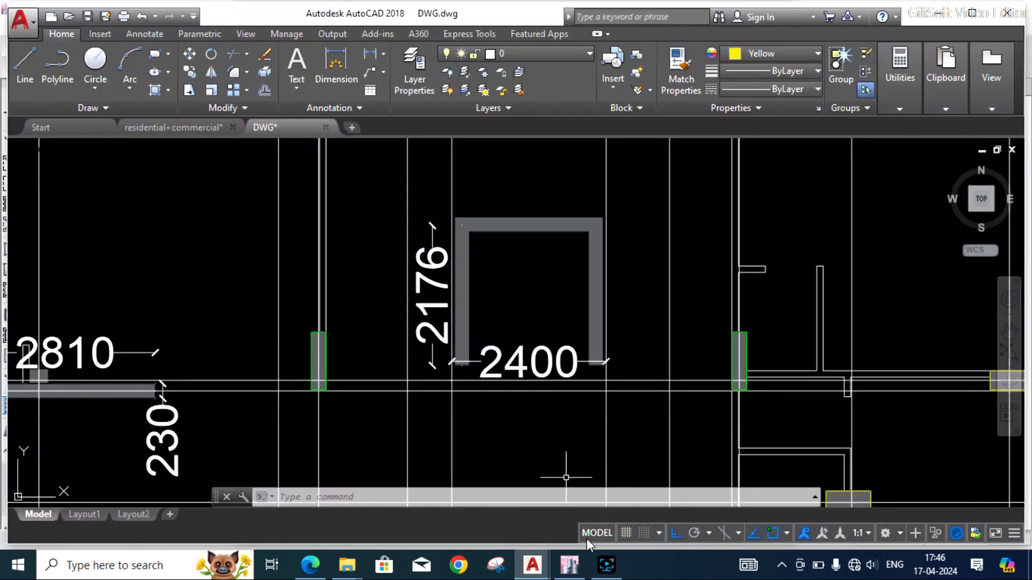
pyautogui.click(569, 564)
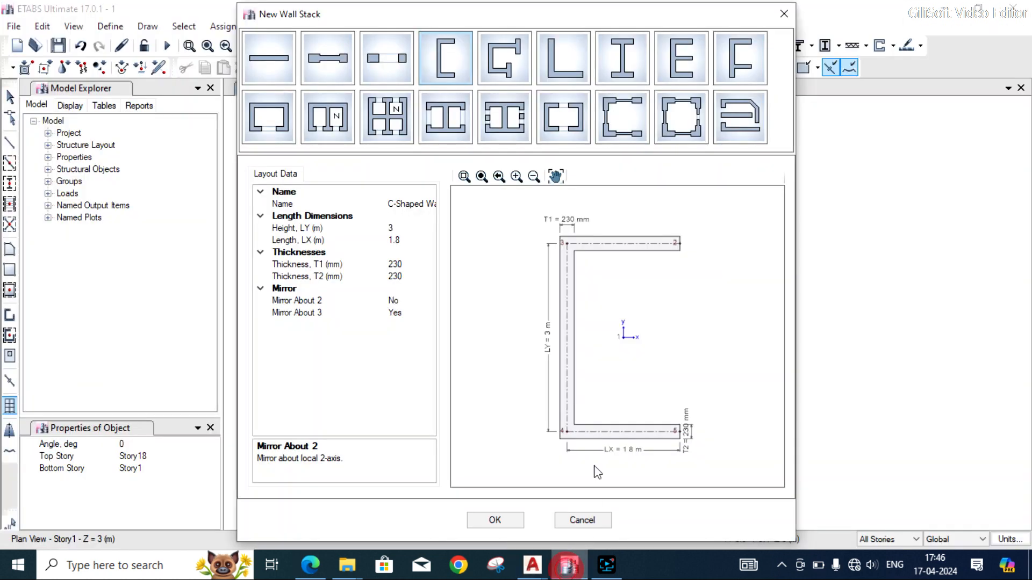
pyautogui.click(400, 227)
pyautogui.press('BackSpace')
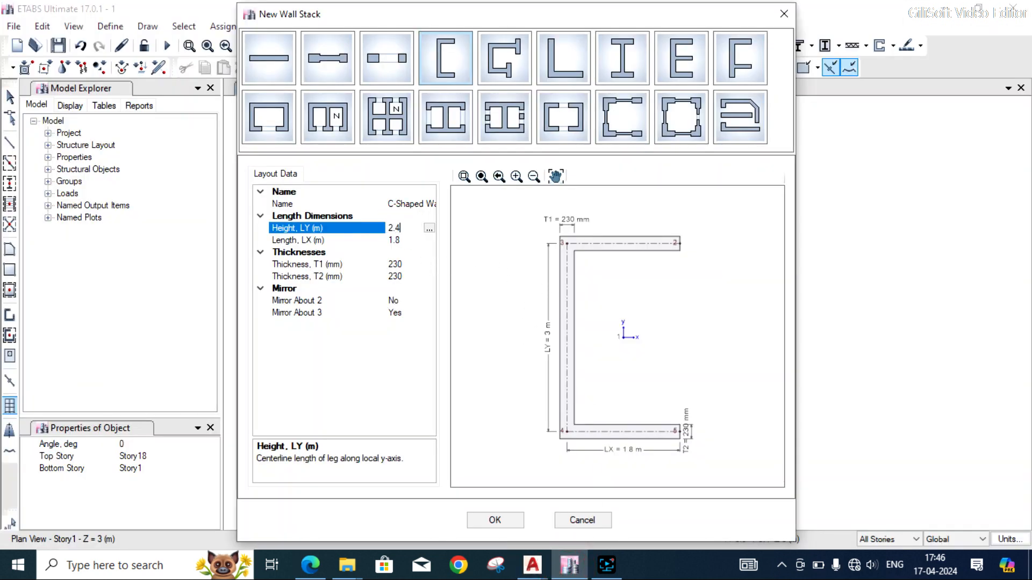
pyautogui.press('Return')
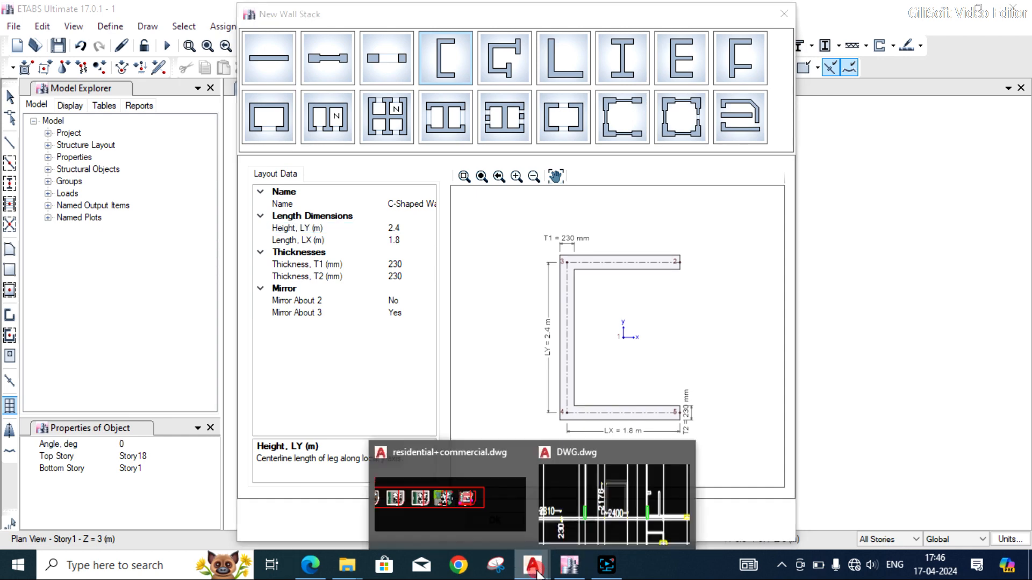
# - Check the inverted-U wall's leg length in the DWG drawing, set Length LX to 2.176 m in ETABS, and accept the wall stack definition
pyautogui.click(610, 506)
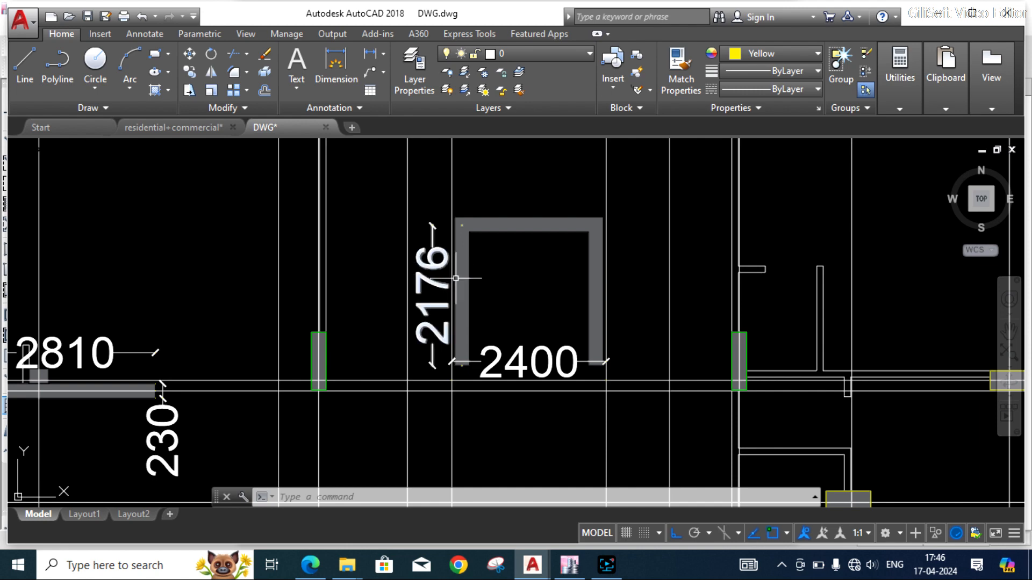
pyautogui.click(569, 564)
pyautogui.click(393, 241)
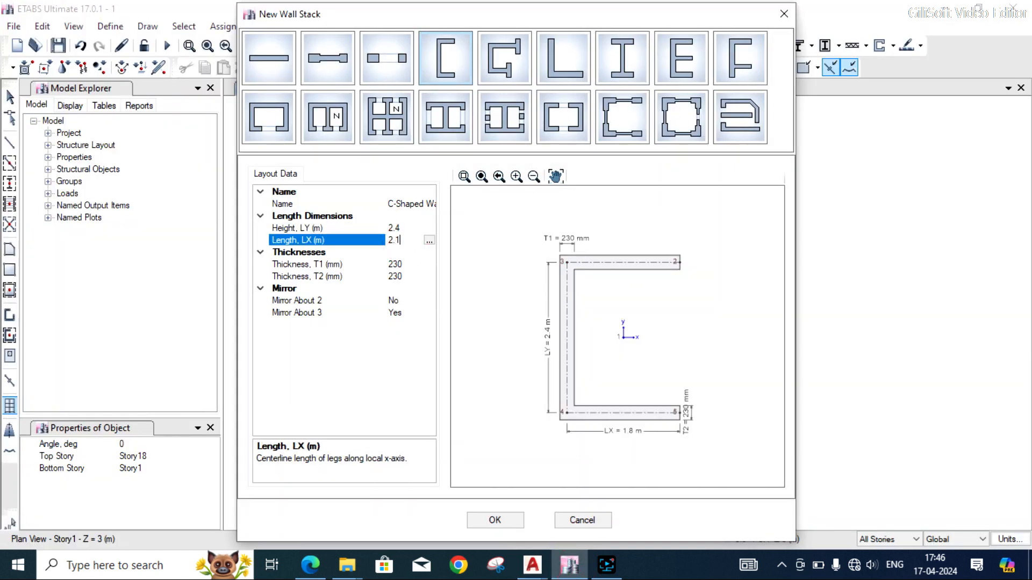
pyautogui.write('2.176')
pyautogui.press('Return')
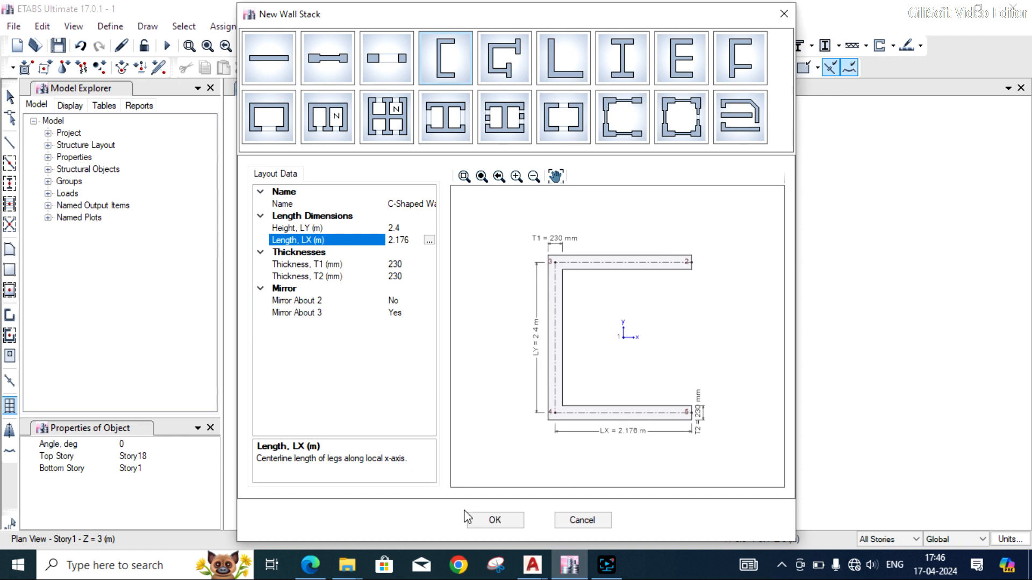
pyautogui.click(495, 520)
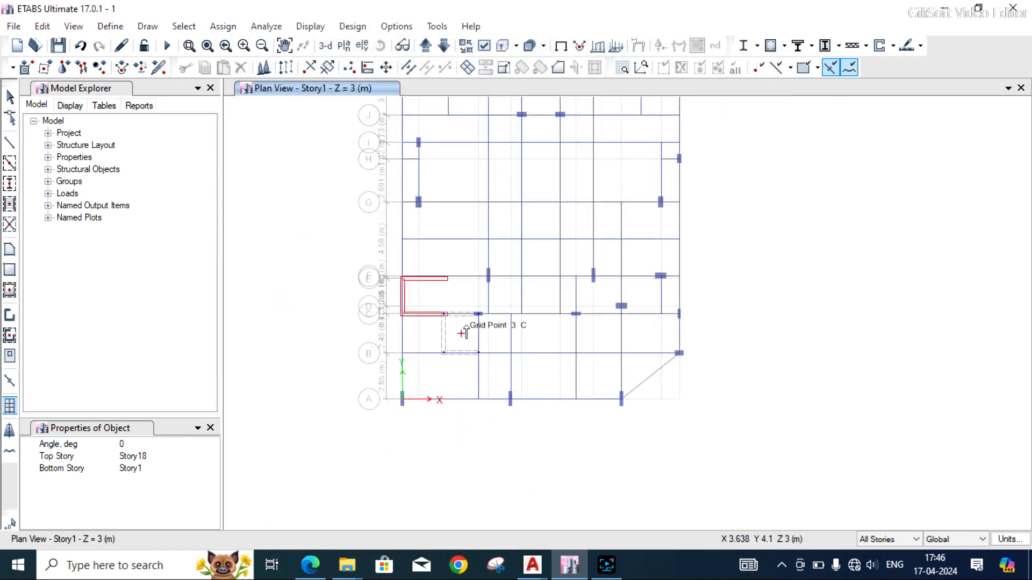
# - Set the wall stack's placement angle to 270 degrees so its opening faces down in plan
pyautogui.click(127, 442)
pyautogui.write('90')
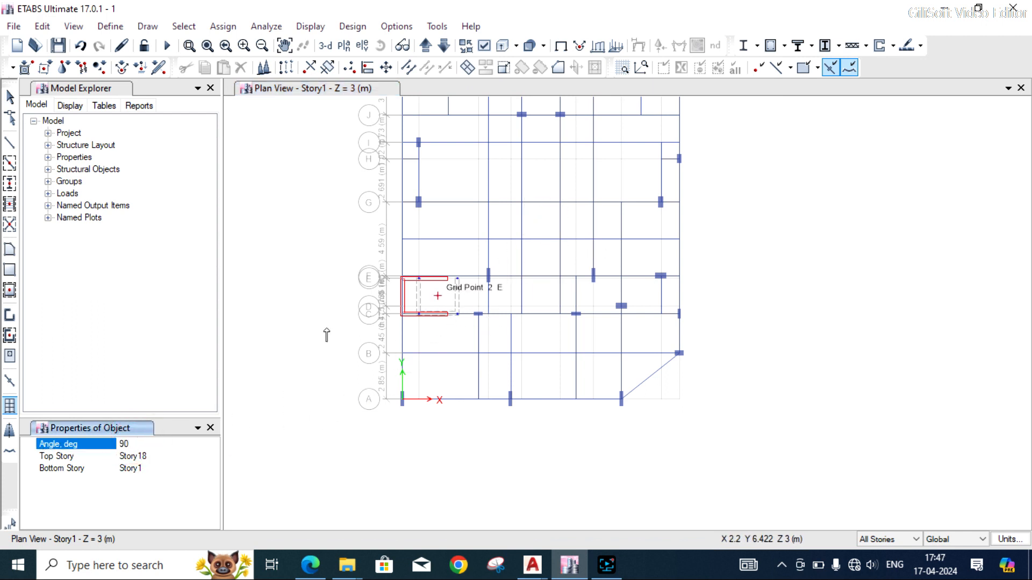
pyautogui.click(151, 444)
pyautogui.press('BackSpace')
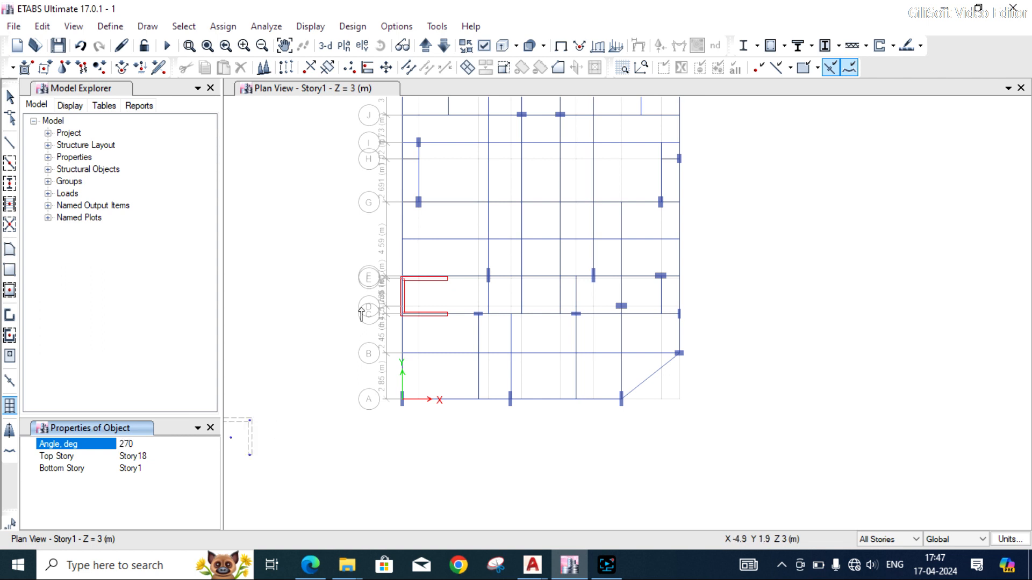
# - Examine the DWG drawing to locate the inverted-U-shaped wall relative to the grid lines and return to the ETABS Story1 plan
pyautogui.scroll(3, 549, 215)
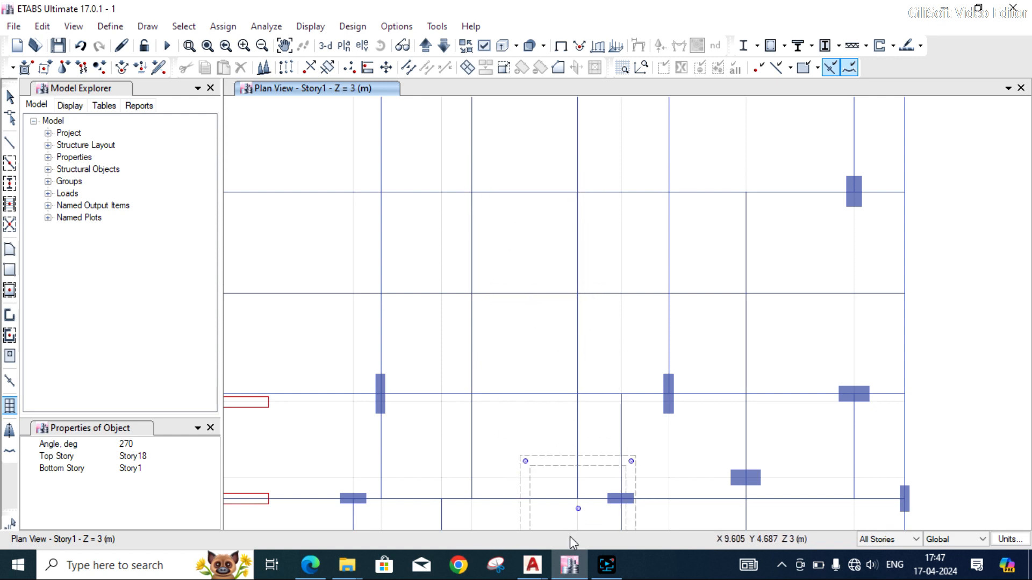
pyautogui.moveTo(532, 564)
pyautogui.click(608, 473)
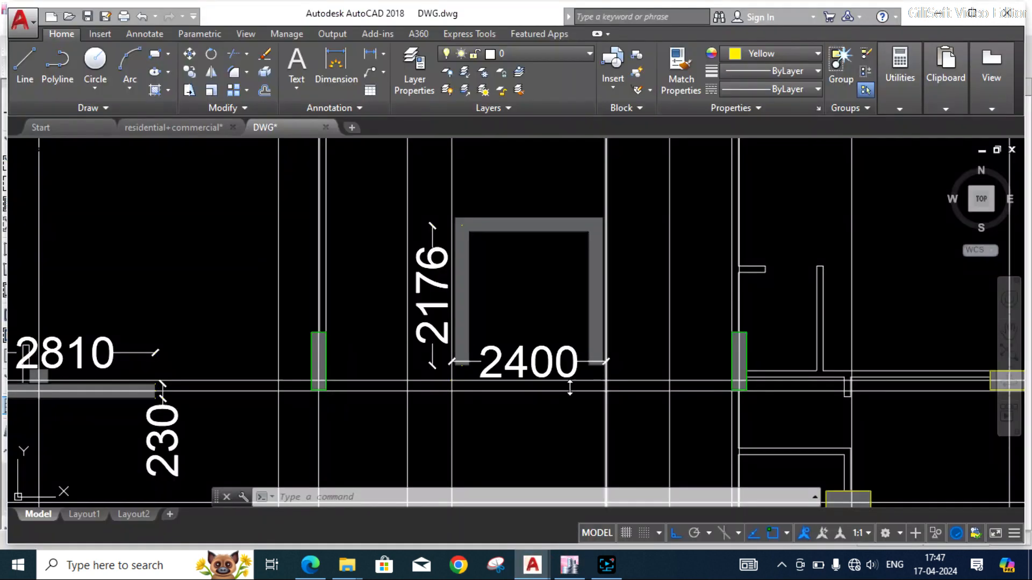
pyautogui.scroll(-4, 539, 360)
pyautogui.scroll(-3, 538, 360)
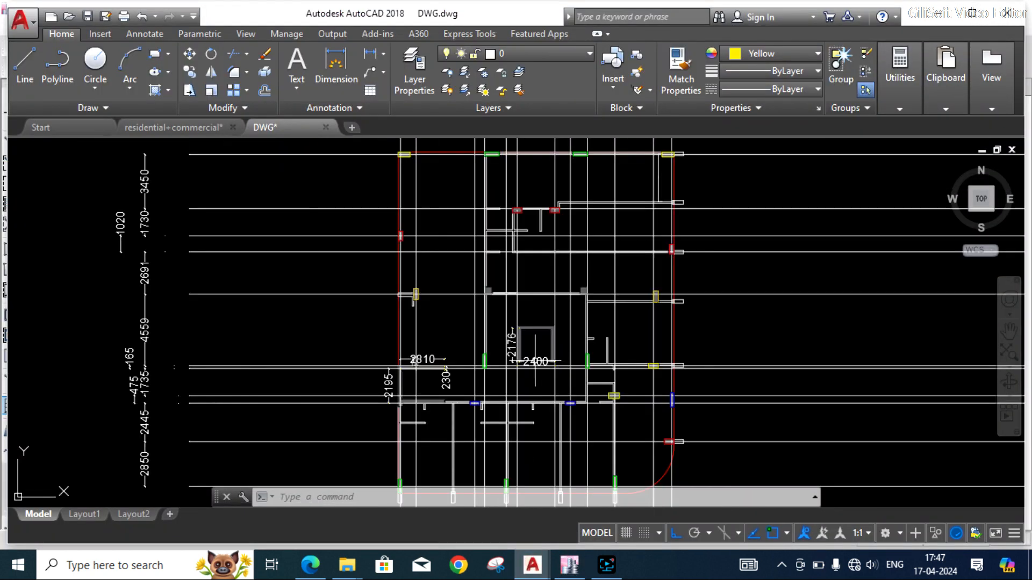
pyautogui.scroll(3, 461, 369)
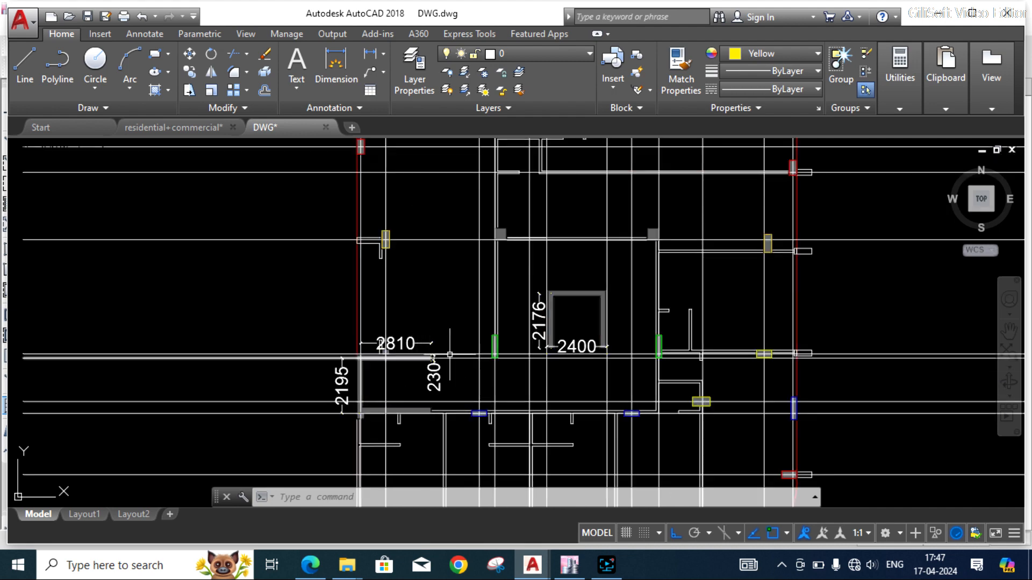
pyautogui.scroll(2, 608, 347)
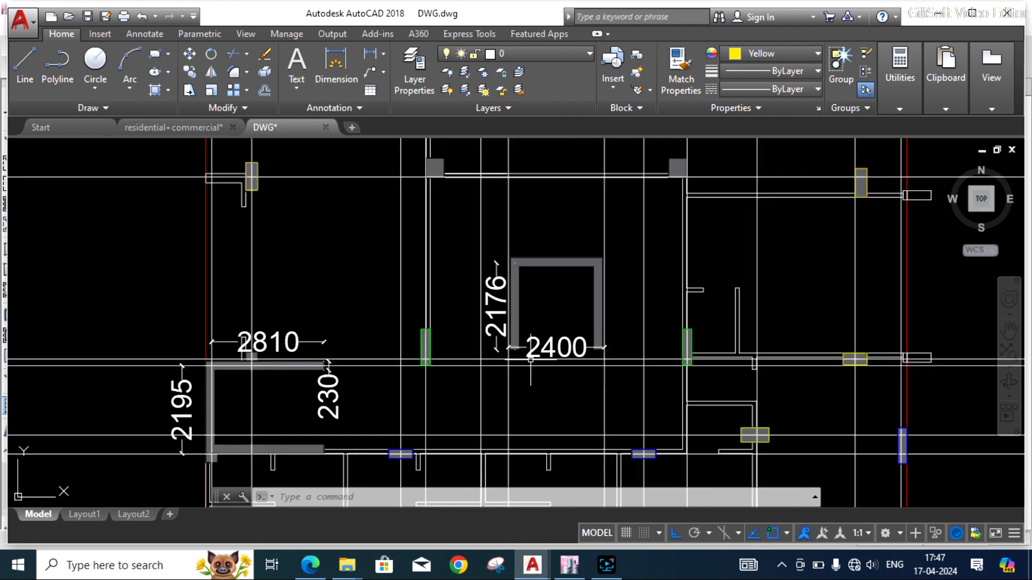
pyautogui.click(569, 565)
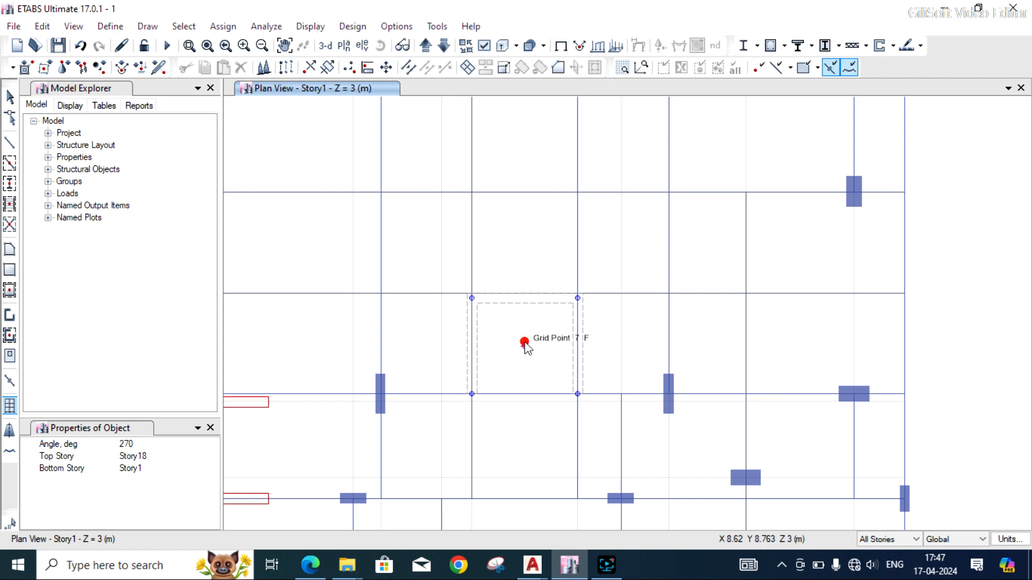
# - Place the inverted-U wall stack between grid lines 6 and 7 with its leg ends on grid line F, and end wall stack drawing
pyautogui.click(524, 342)
pyautogui.scroll(-3, 571, 268)
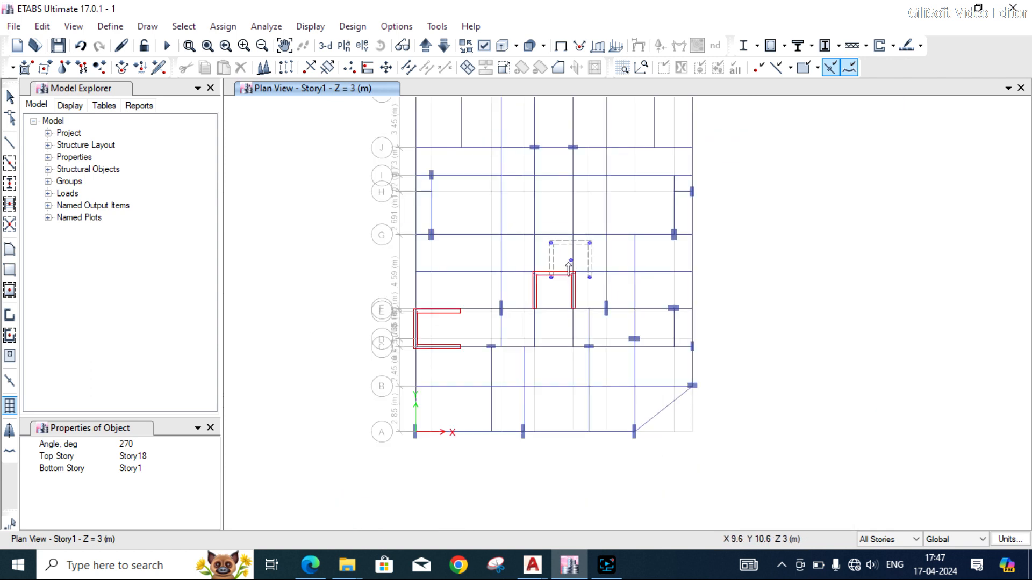
pyautogui.scroll(3, 559, 276)
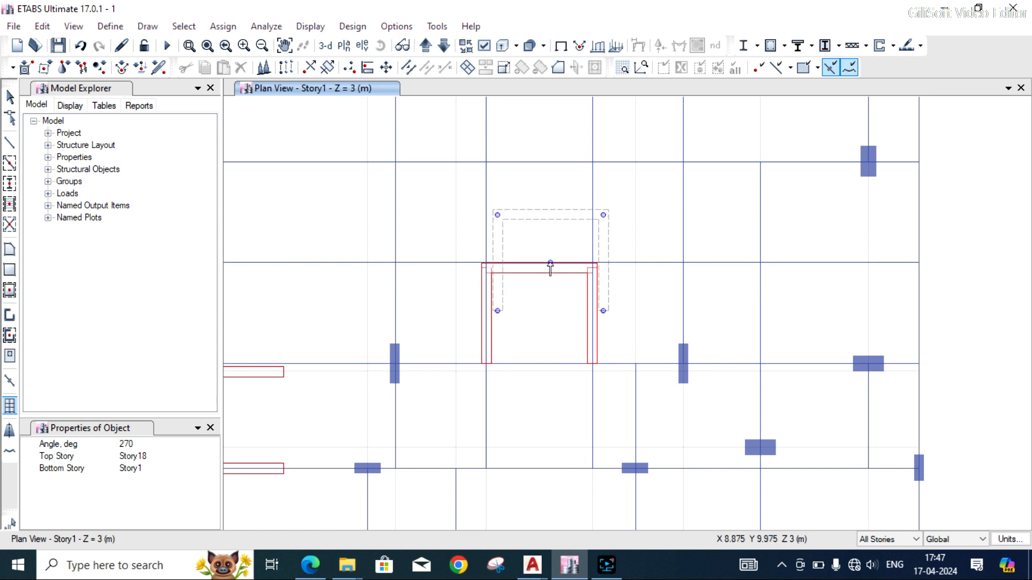
pyautogui.scroll(5, 551, 267)
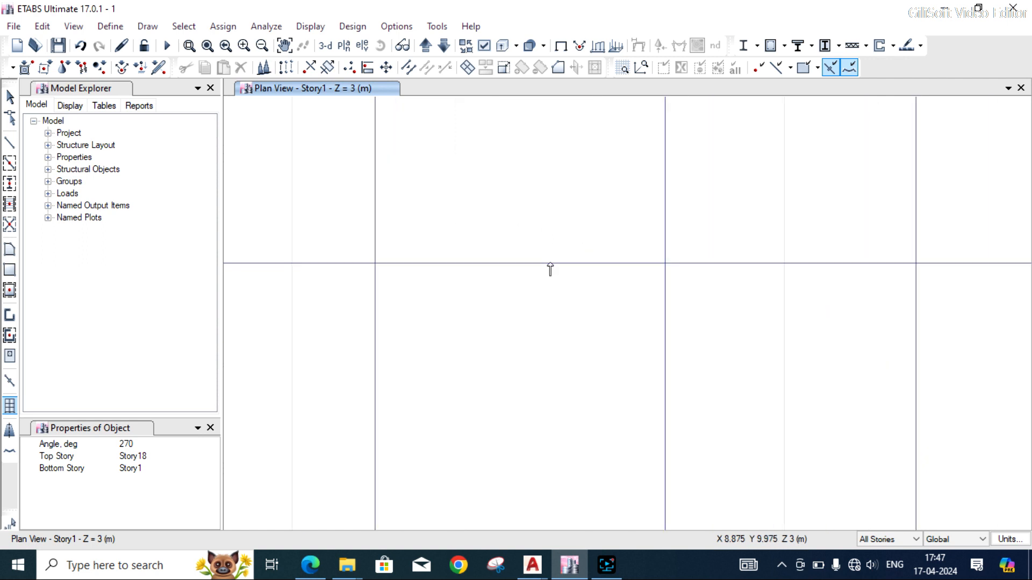
pyautogui.scroll(-8, 550, 268)
pyautogui.click(546, 280)
pyautogui.press('Escape')
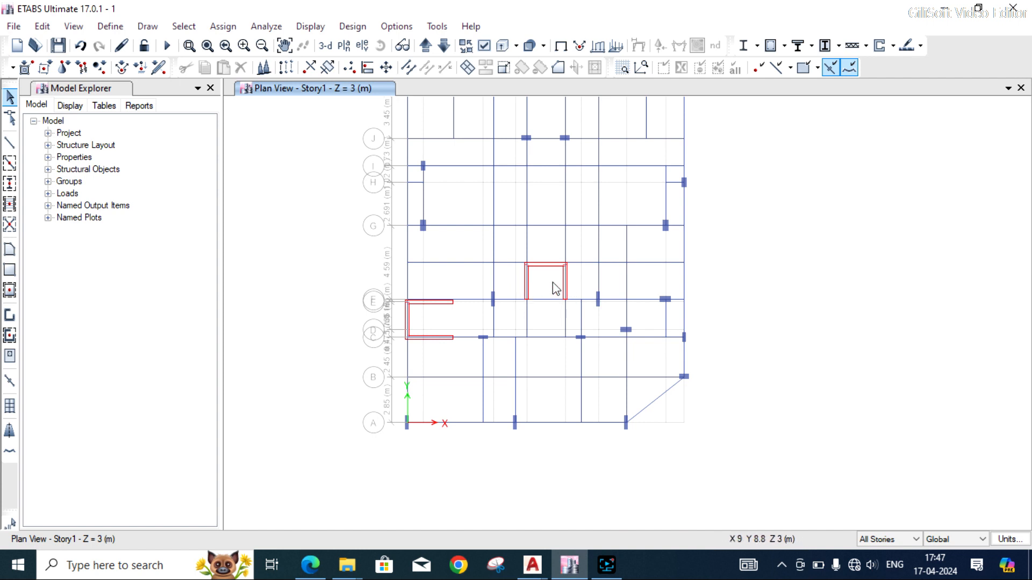
pyautogui.scroll(-3, 538, 289)
pyautogui.scroll(6, 536, 220)
pyautogui.scroll(-5, 535, 220)
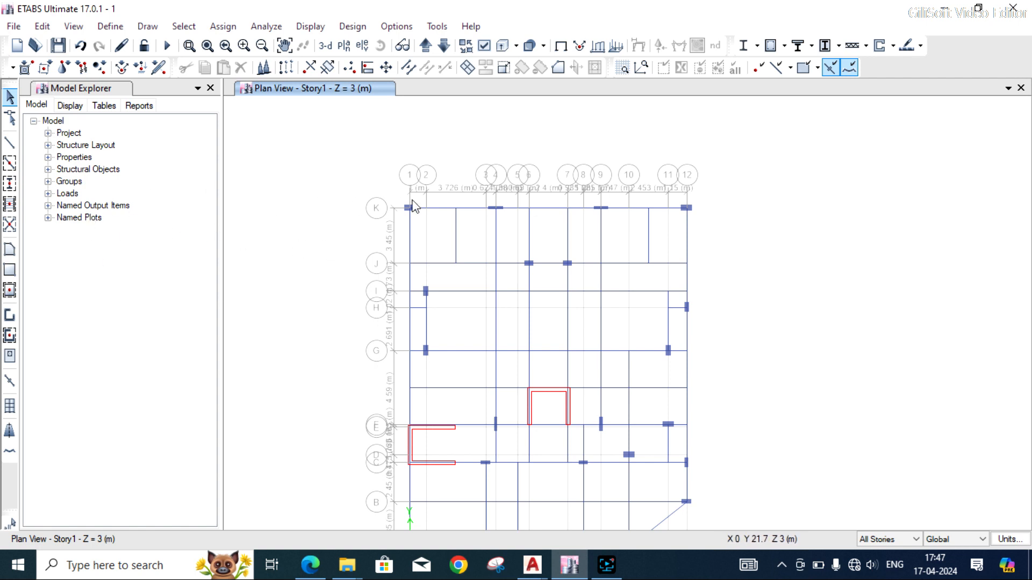
pyautogui.scroll(3, 410, 203)
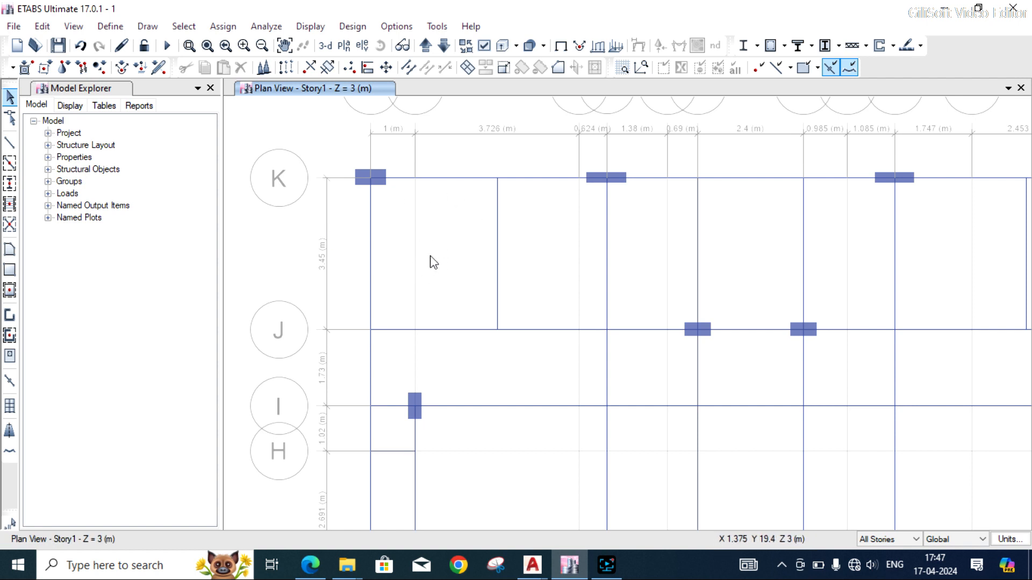
pyautogui.click(12, 250)
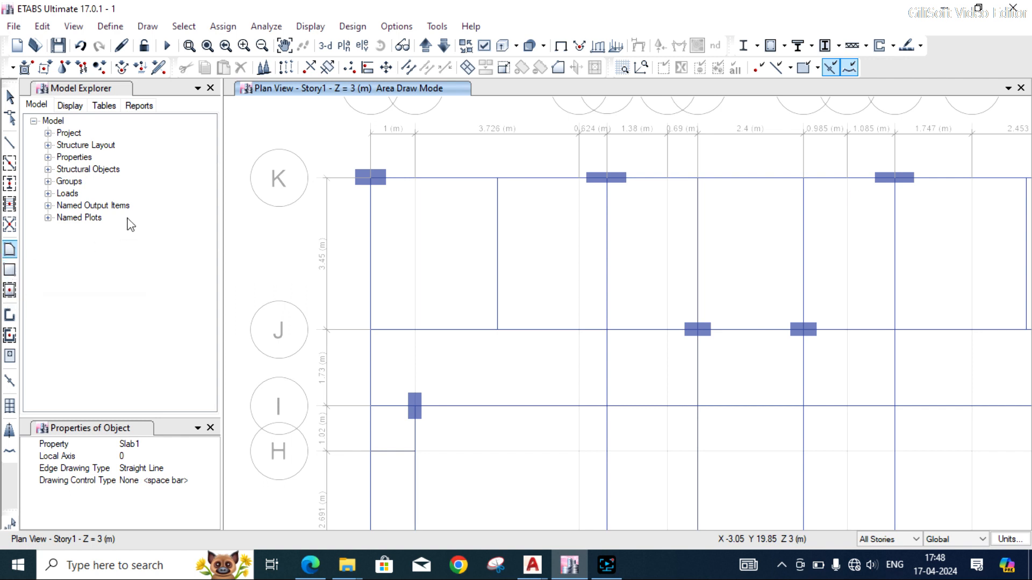
pyautogui.scroll(-5, 231, 222)
pyautogui.scroll(4, 239, 237)
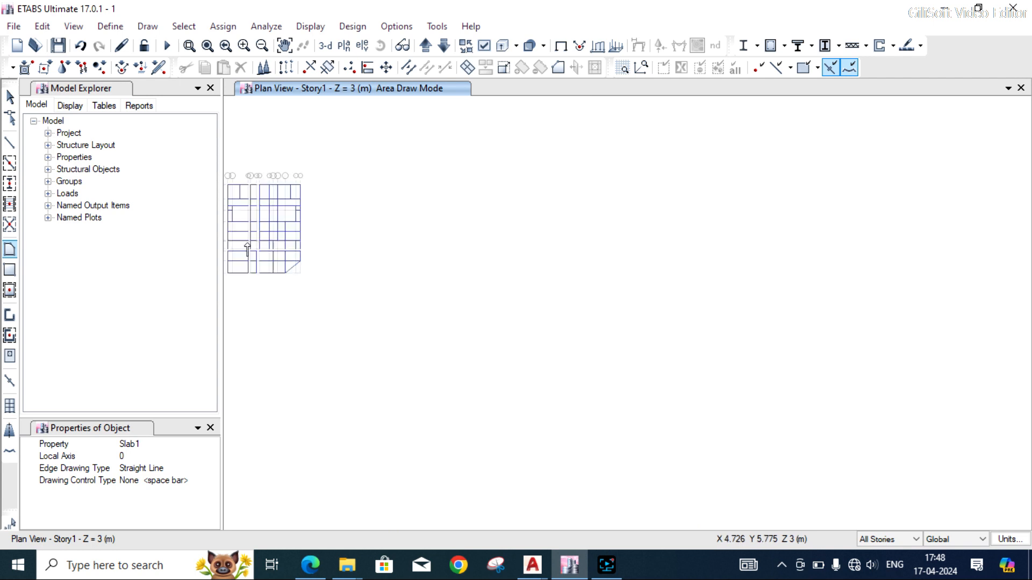
pyautogui.scroll(3, 413, 327)
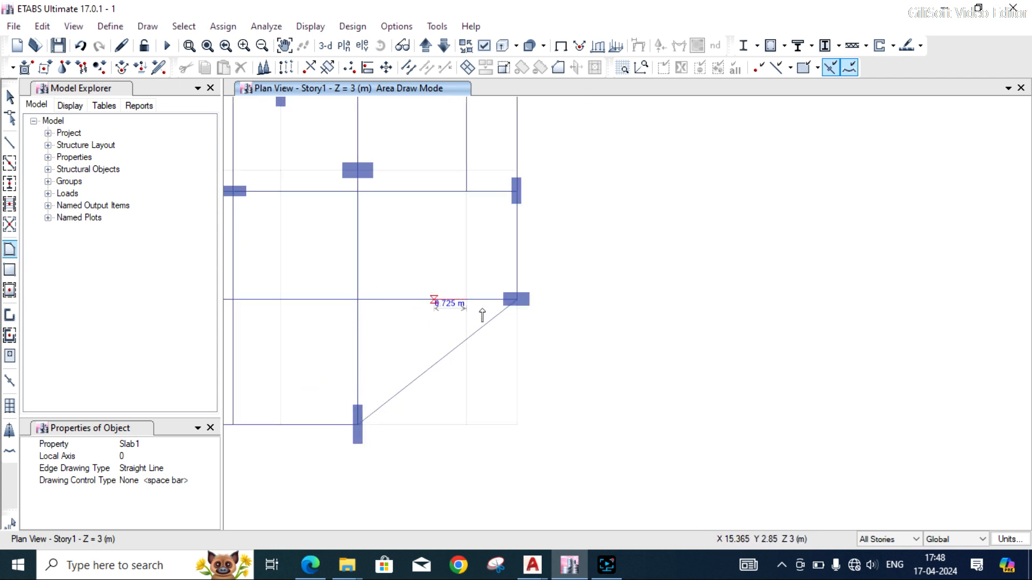
pyautogui.click(9, 253)
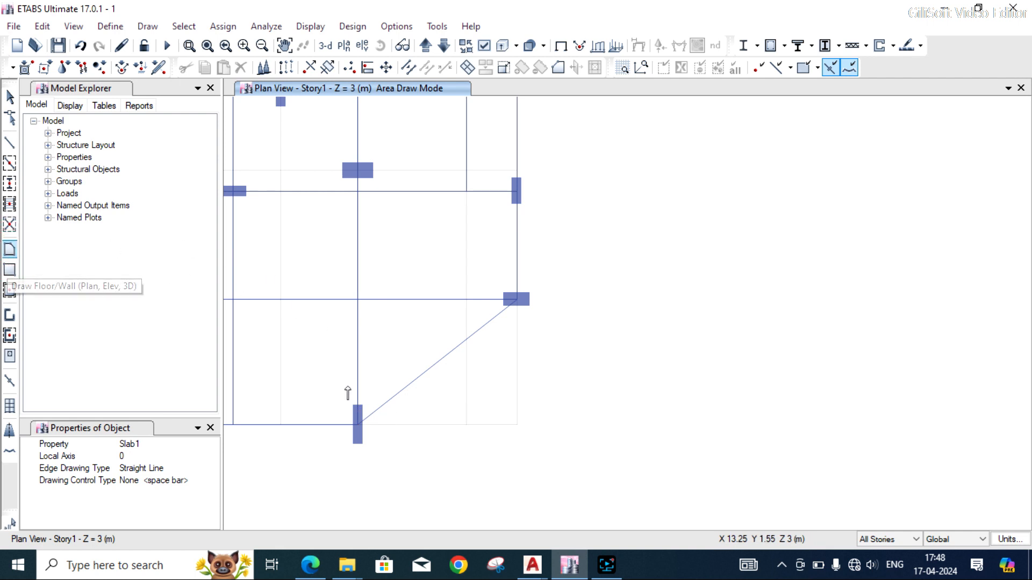
pyautogui.click(357, 424)
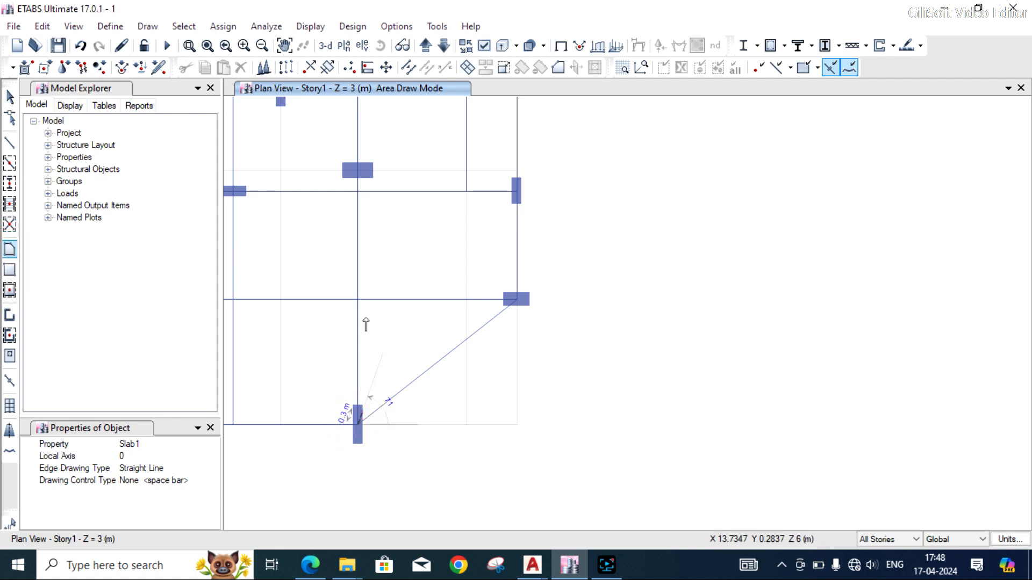
pyautogui.click(357, 299)
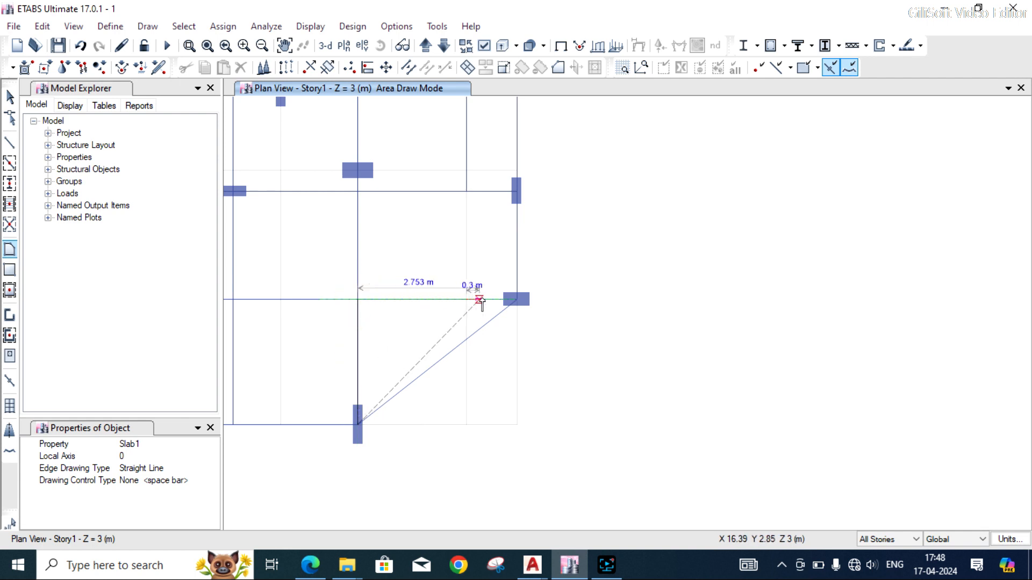
pyautogui.press('Escape')
pyautogui.press('Escape')
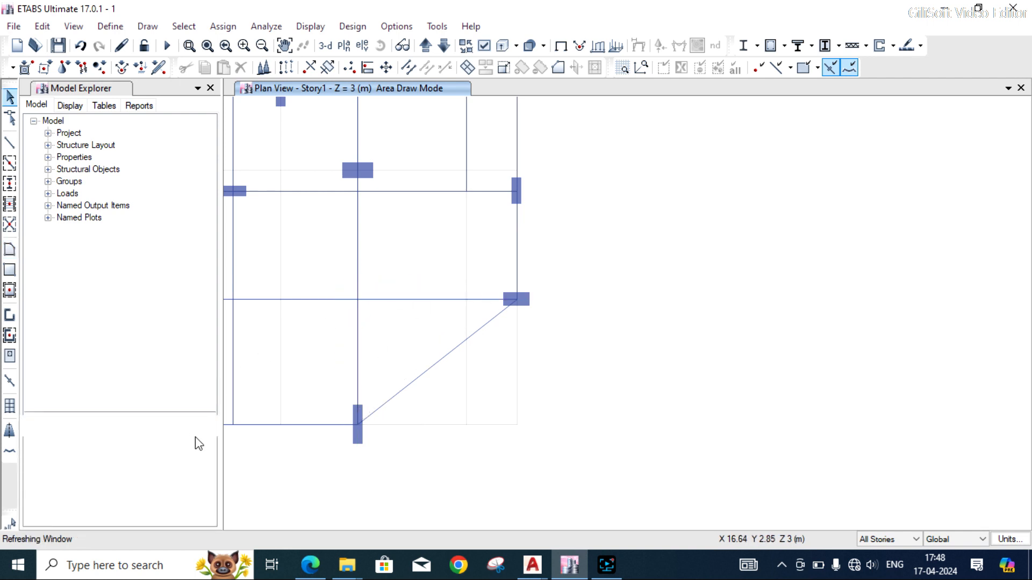
# - Draw a triangular Slab 150MM floor through grid points 10-A, 10-B and 12-B, closing it along the diagonal beam
pyautogui.click(9, 250)
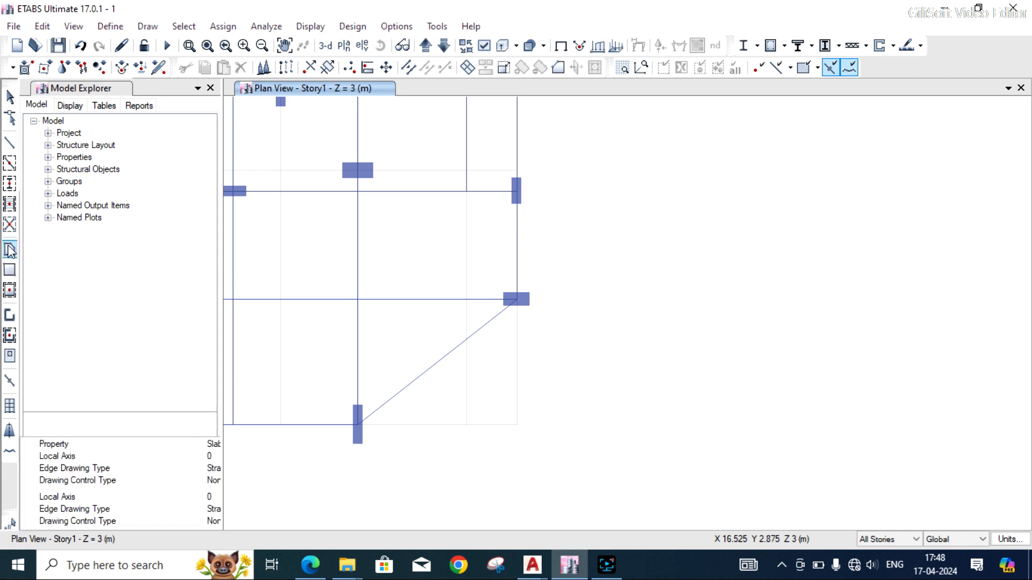
pyautogui.click(211, 444)
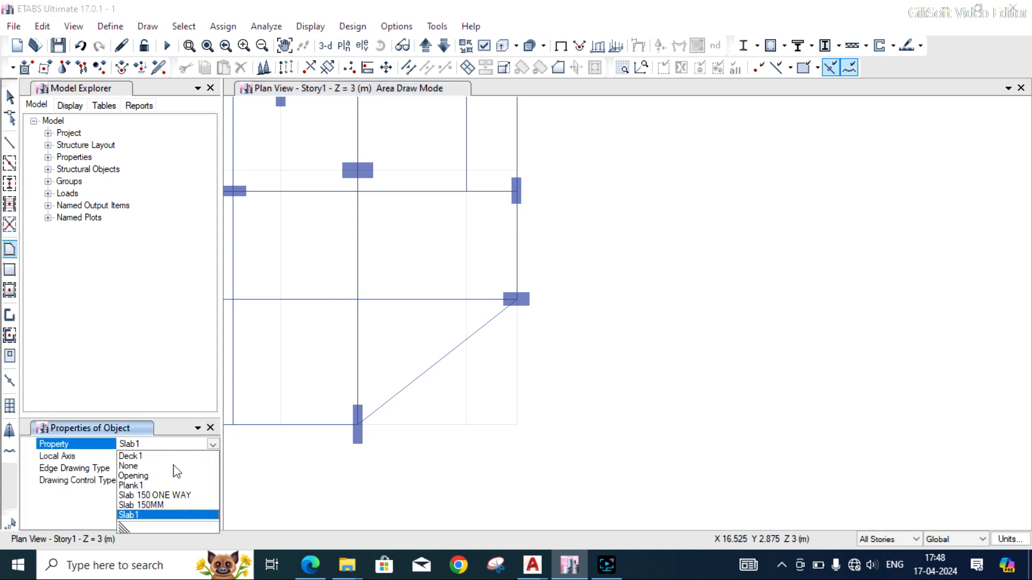
pyautogui.click(156, 504)
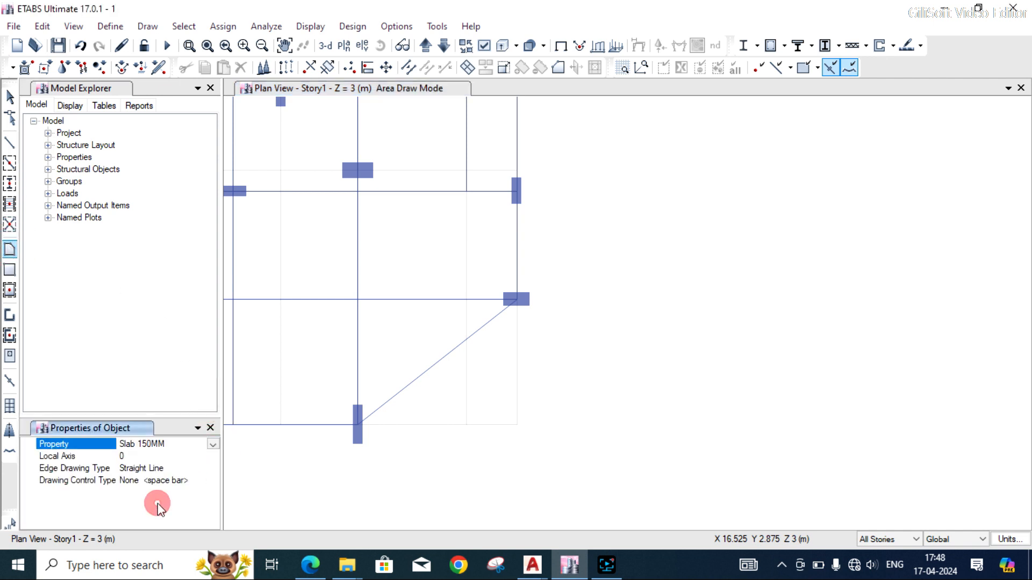
pyautogui.click(358, 425)
pyautogui.click(358, 300)
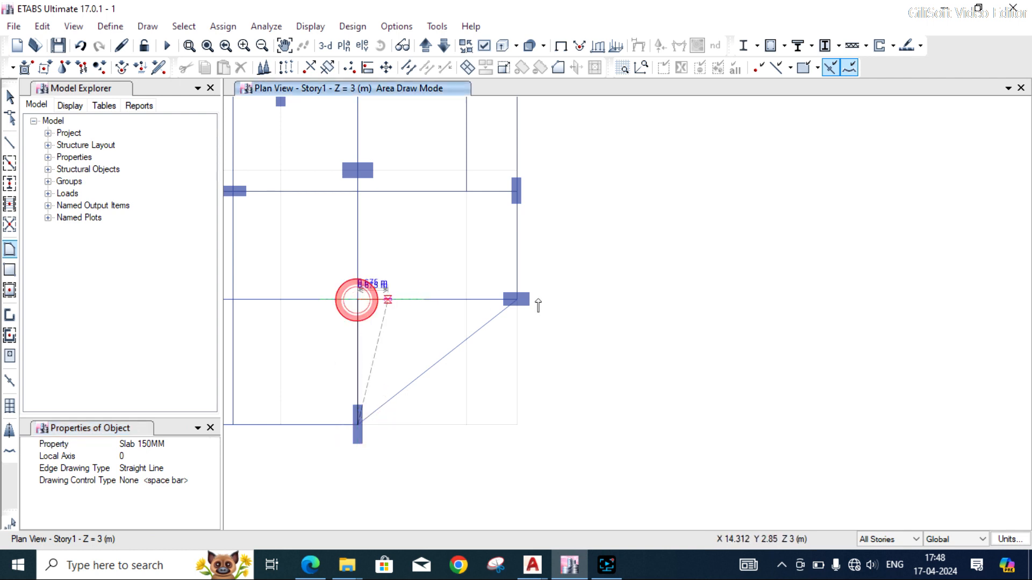
pyautogui.click(516, 300)
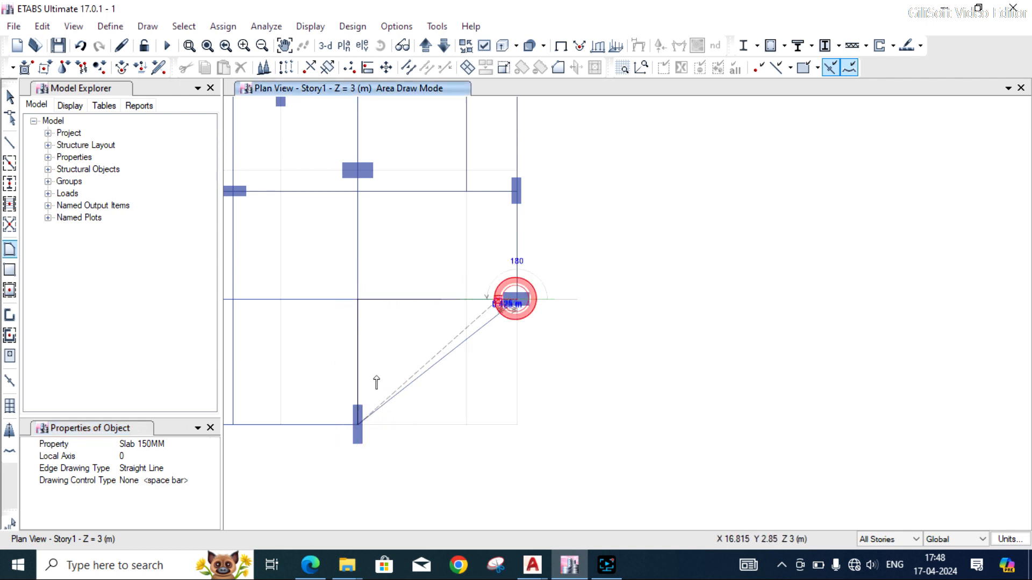
pyautogui.click(357, 426)
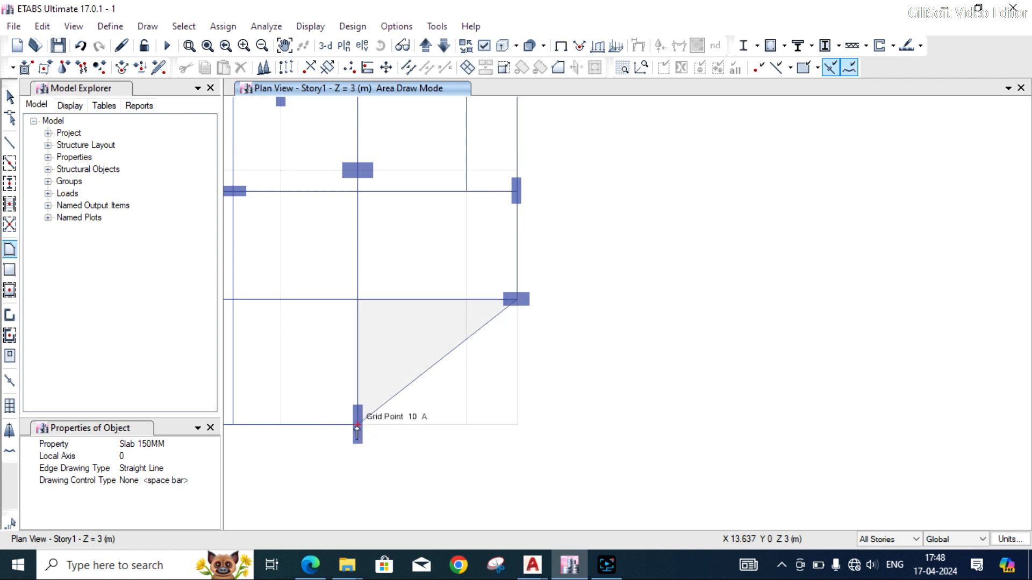
pyautogui.press('Escape')
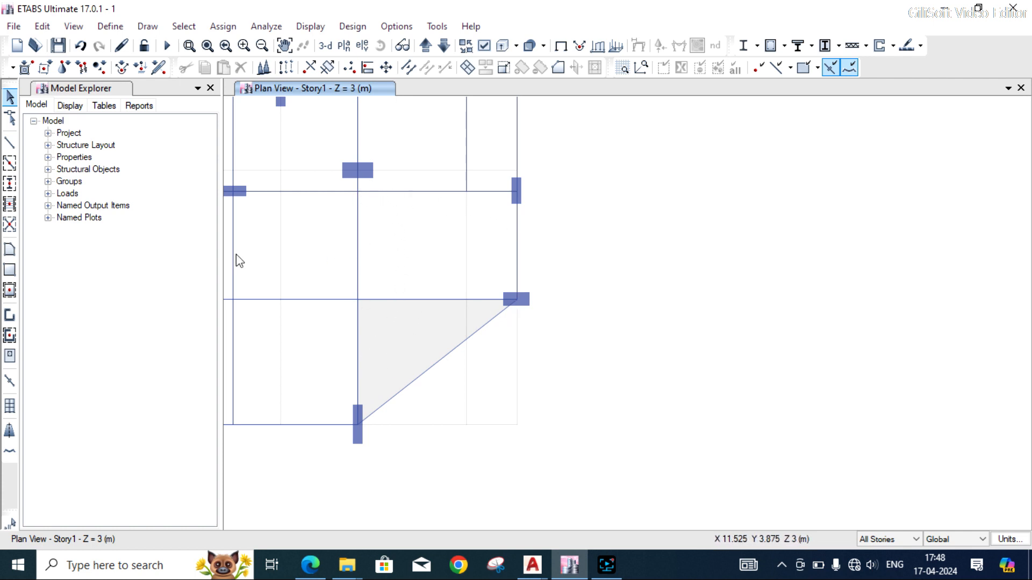
# - Draw a rectangular Slab 150MM floor between grid lines 10 and 12 and grid lines B and C, and end drawing
pyautogui.click(11, 272)
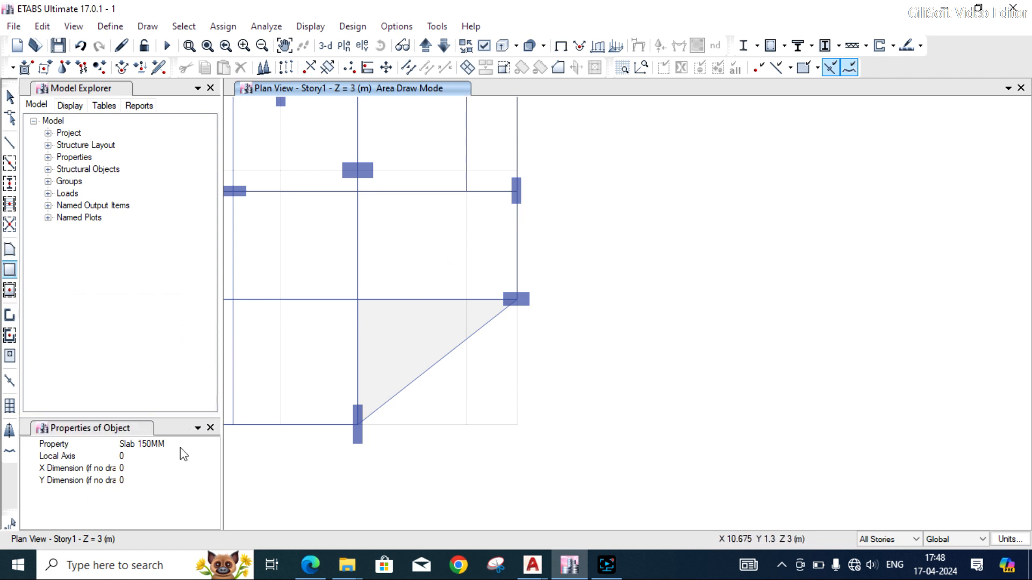
pyautogui.click(357, 192)
pyautogui.click(515, 300)
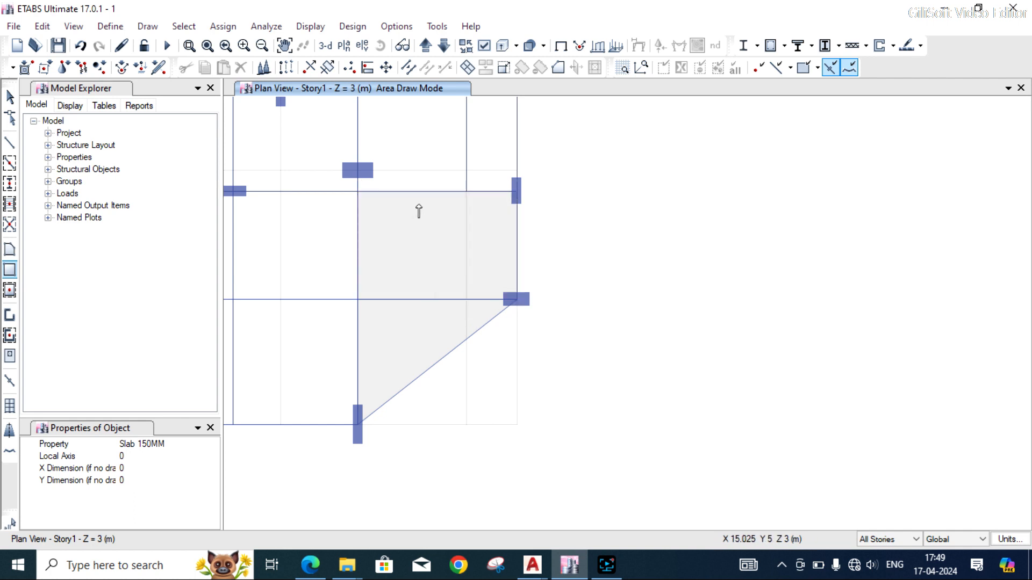
pyautogui.press('Escape')
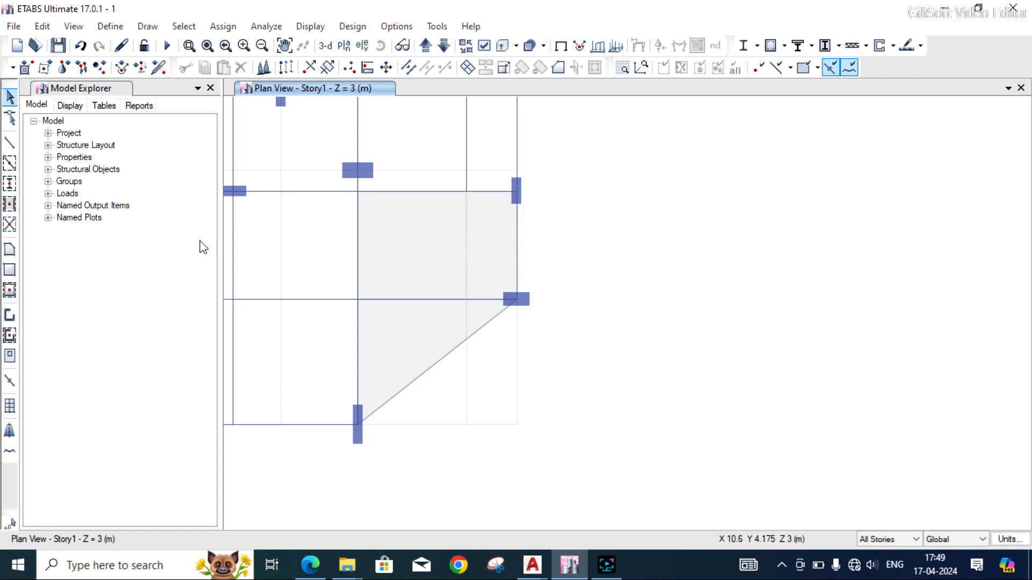
# - Quick-draw a Slab 150MM panel using Grids in the small bay between grid lines 11 and 12 and grid lines H and I
pyautogui.scroll(-4, 557, 245)
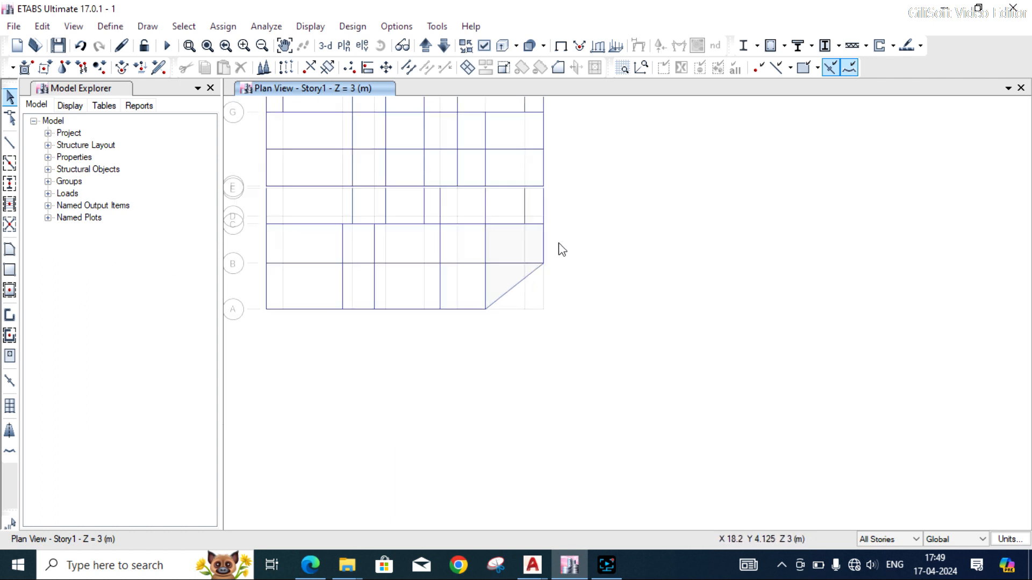
pyautogui.click(10, 293)
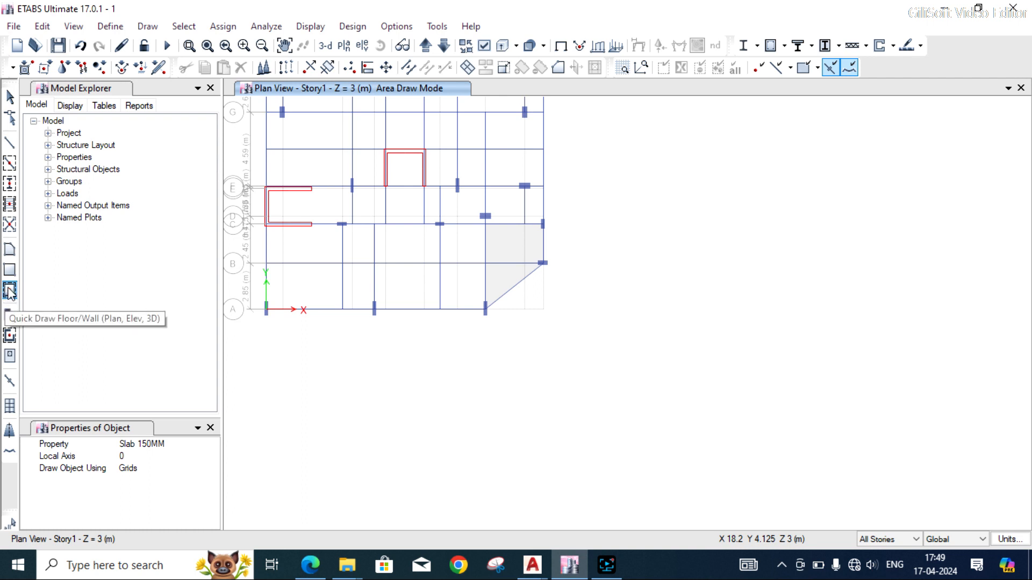
pyautogui.scroll(3, 474, 256)
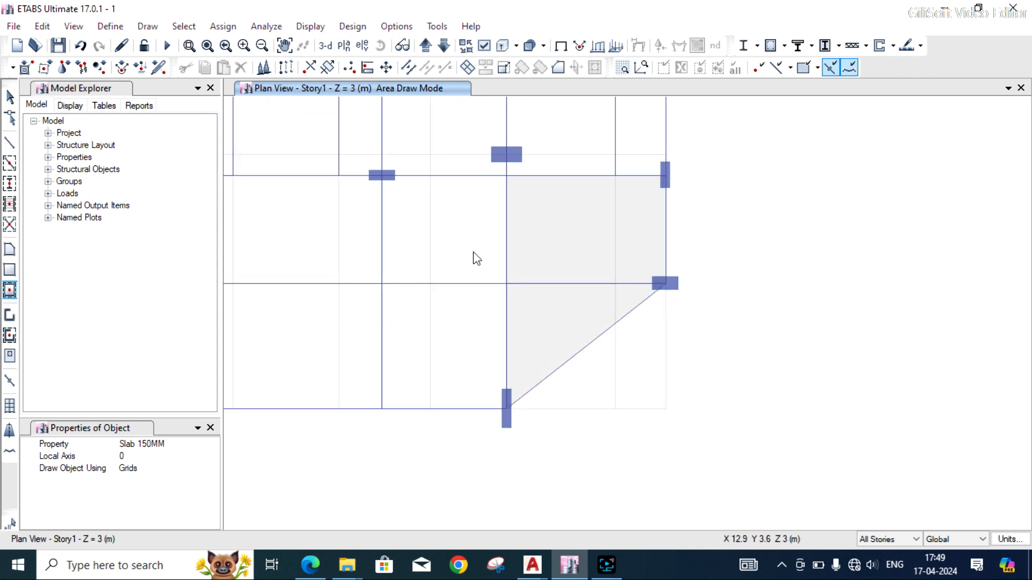
pyautogui.scroll(-4, 474, 255)
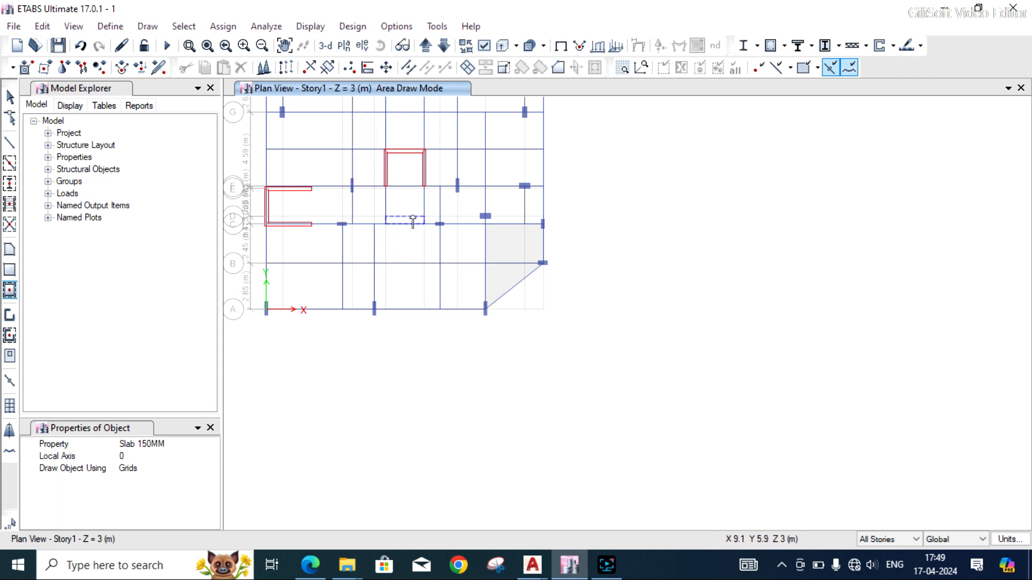
pyautogui.scroll(-3, 444, 247)
pyautogui.scroll(3, 475, 144)
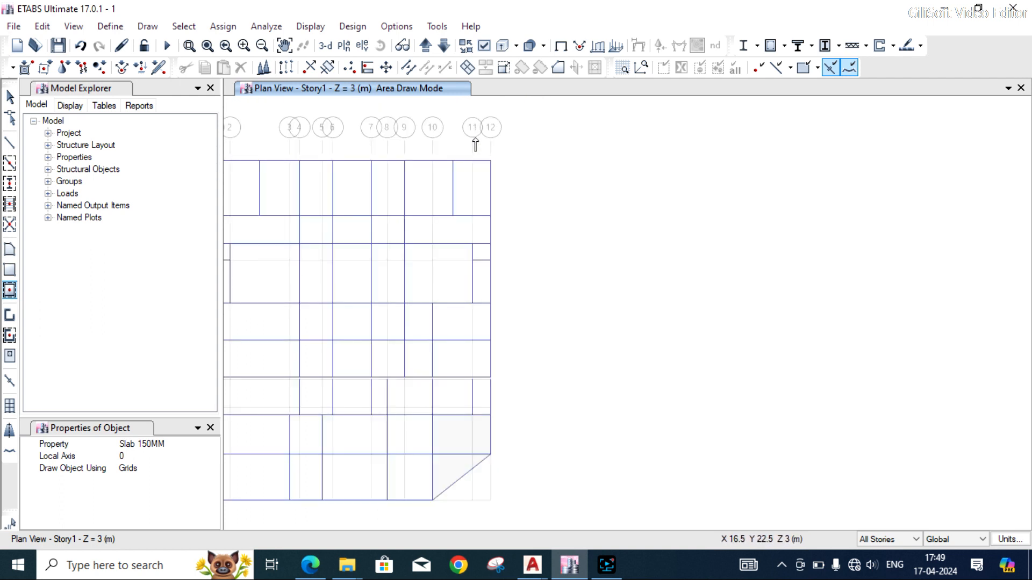
pyautogui.scroll(3, 500, 261)
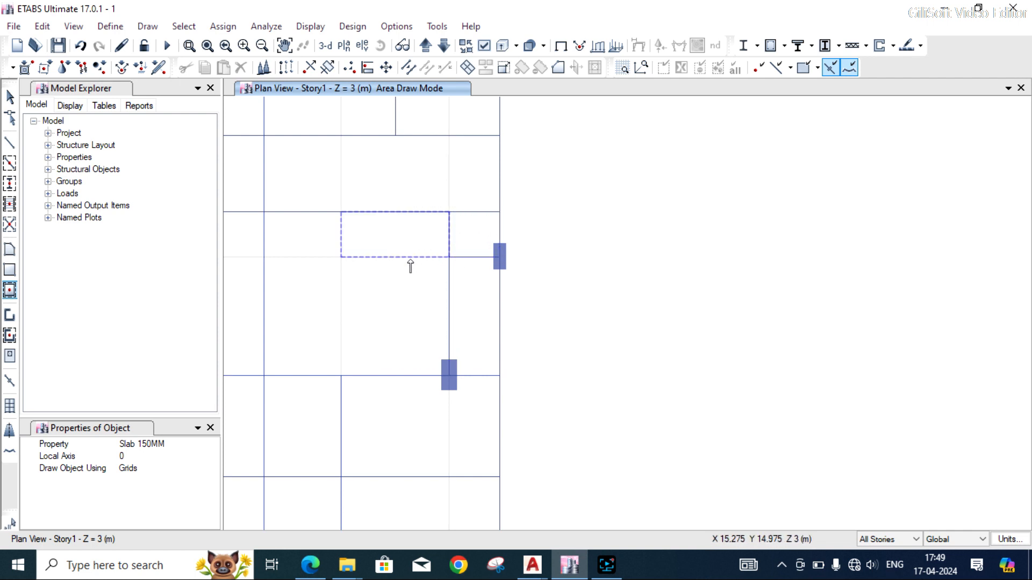
pyautogui.click(470, 239)
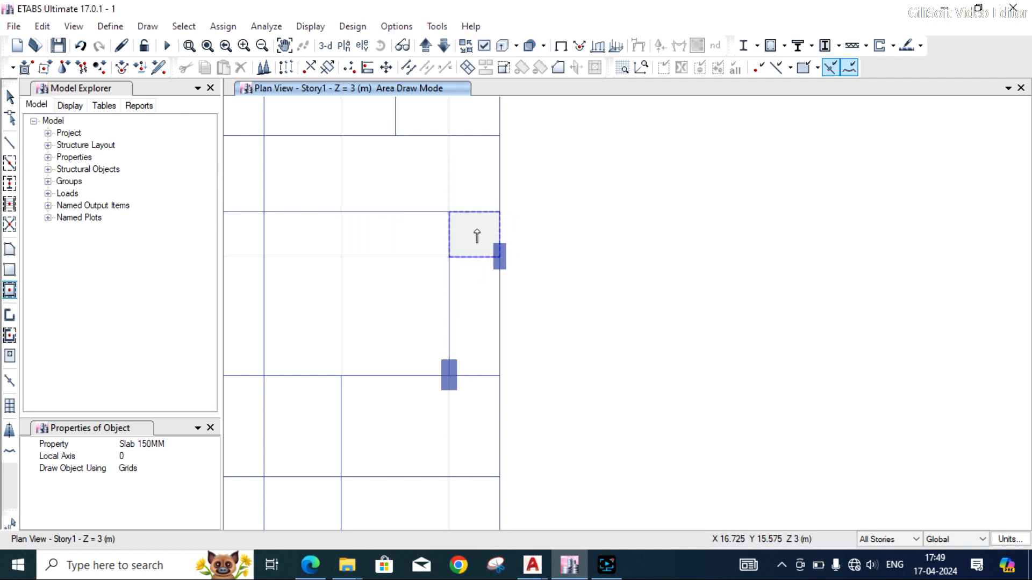
# - Quick-draw a Slab 150MM panel using Perimeter Lines between grid lines 11 and 12 and grid lines G and H
pyautogui.click(212, 468)
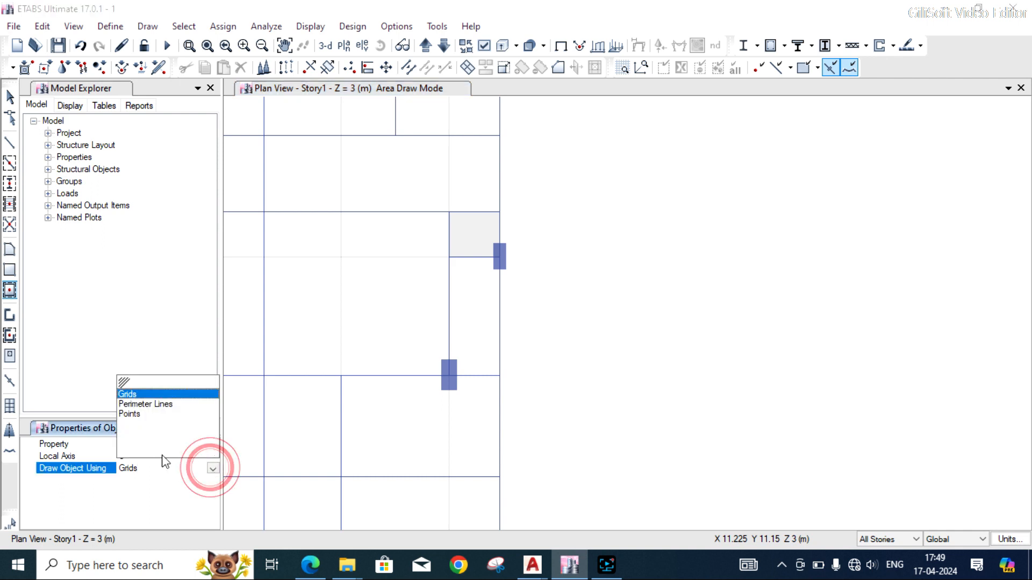
pyautogui.click(160, 406)
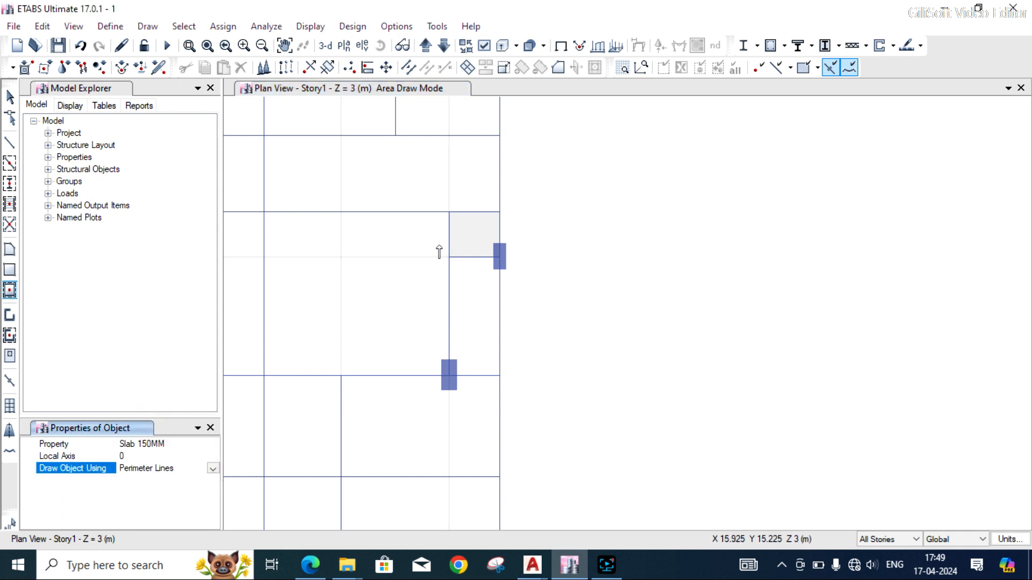
pyautogui.moveTo(435, 244); pyautogui.dragTo(517, 389)
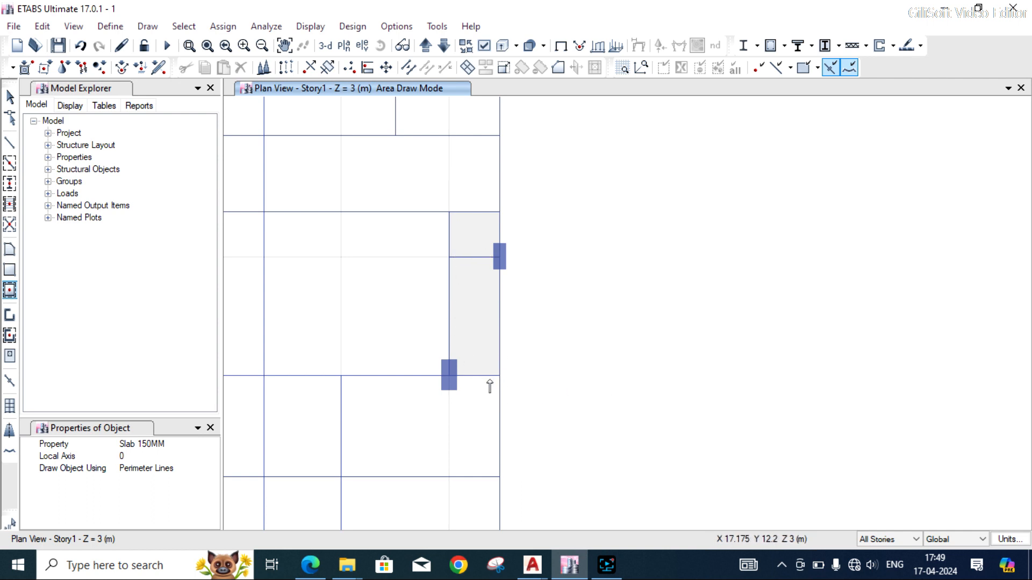
# - Try to quick-draw a Slab 150MM panel using Points in the J–K bay between the intermediate beam and grid line 12
pyautogui.click(216, 469)
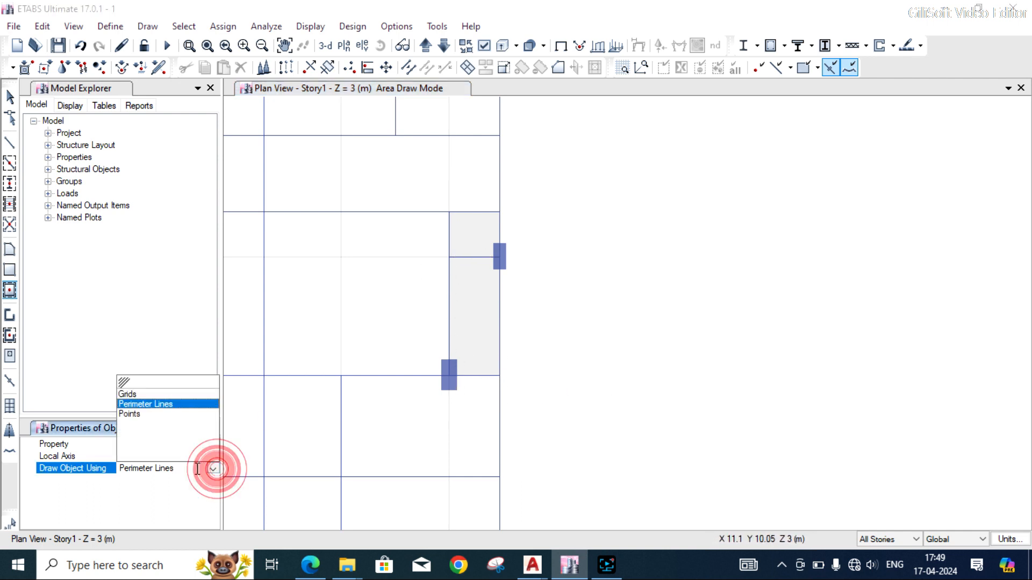
pyautogui.click(138, 415)
pyautogui.scroll(-3, 575, 352)
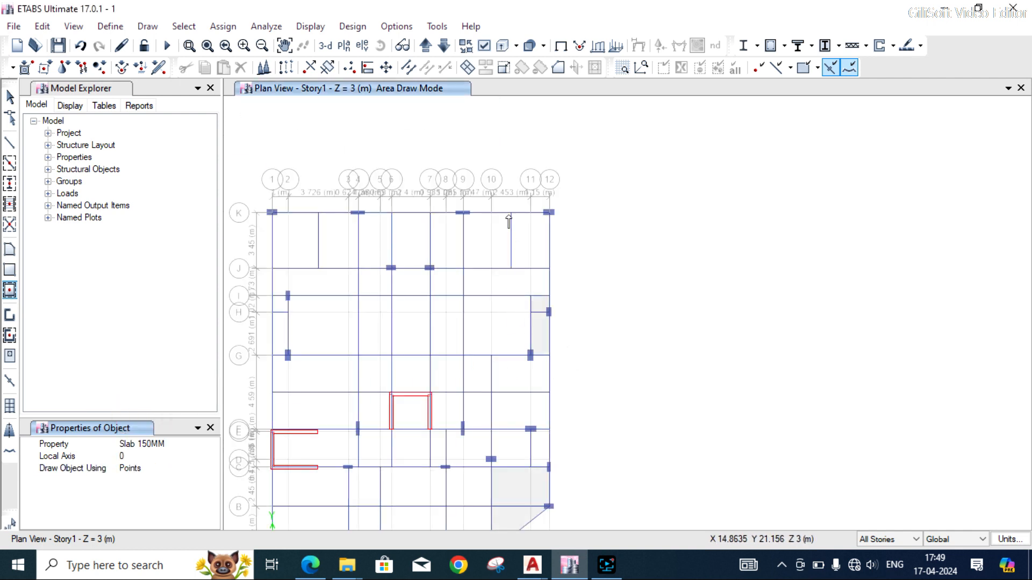
pyautogui.scroll(3, 508, 221)
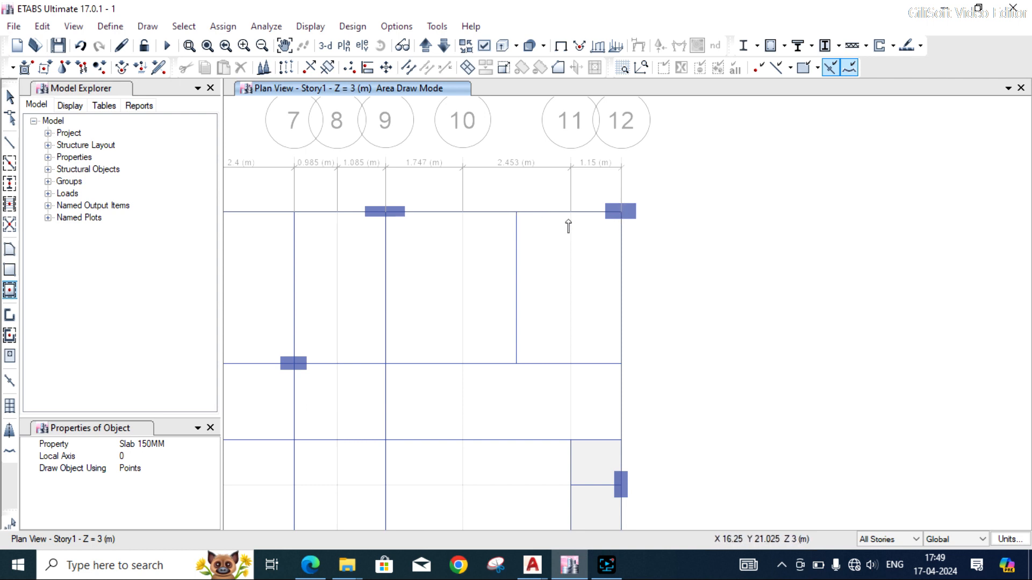
pyautogui.moveTo(500, 196)
pyautogui.mouseDown()
pyautogui.moveTo(600, 354)
pyautogui.moveTo(622, 376)
pyautogui.moveTo(641, 379)
pyautogui.moveTo(639, 369)
pyautogui.mouseUp()
pyautogui.press('Escape')
pyautogui.press('Escape')
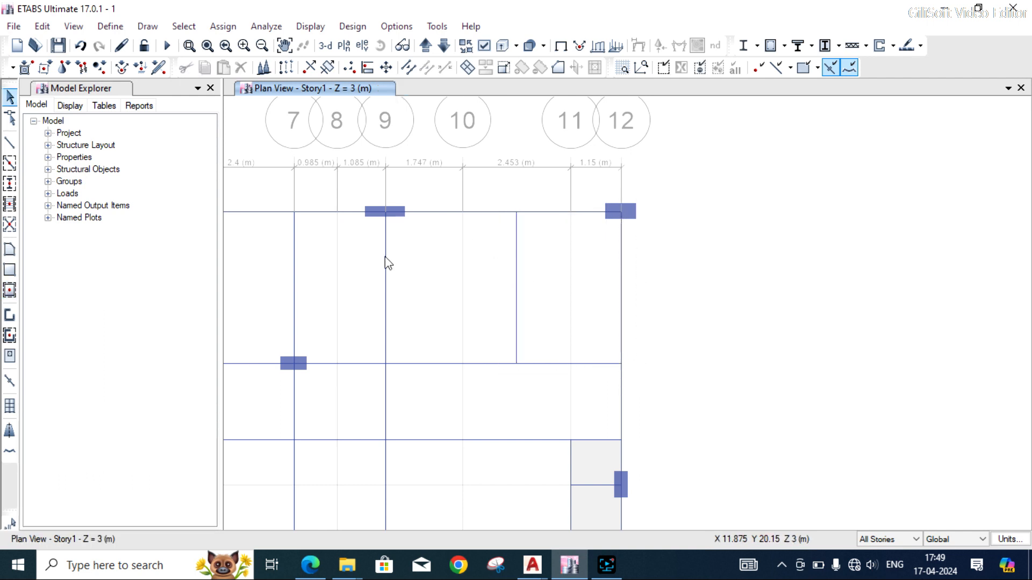
# - Try to quick-draw a Slab 150MM panel using Points around the whole bay between grid lines 9 and 12 and grid lines J and K
pyautogui.click(9, 290)
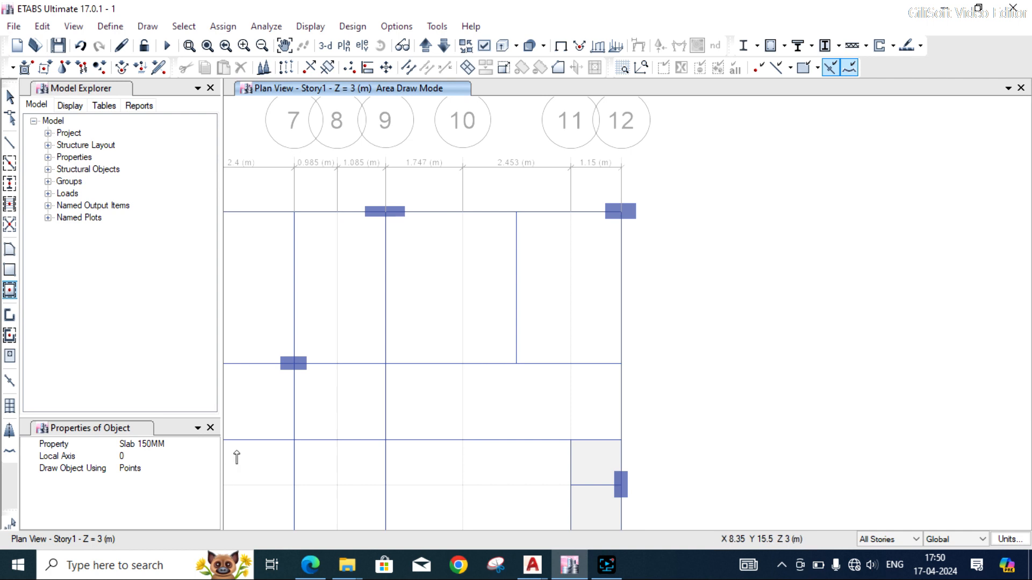
pyautogui.moveTo(364, 201)
pyautogui.mouseDown()
pyautogui.moveTo(541, 353)
pyautogui.moveTo(640, 389)
pyautogui.mouseUp()
pyautogui.click(214, 469)
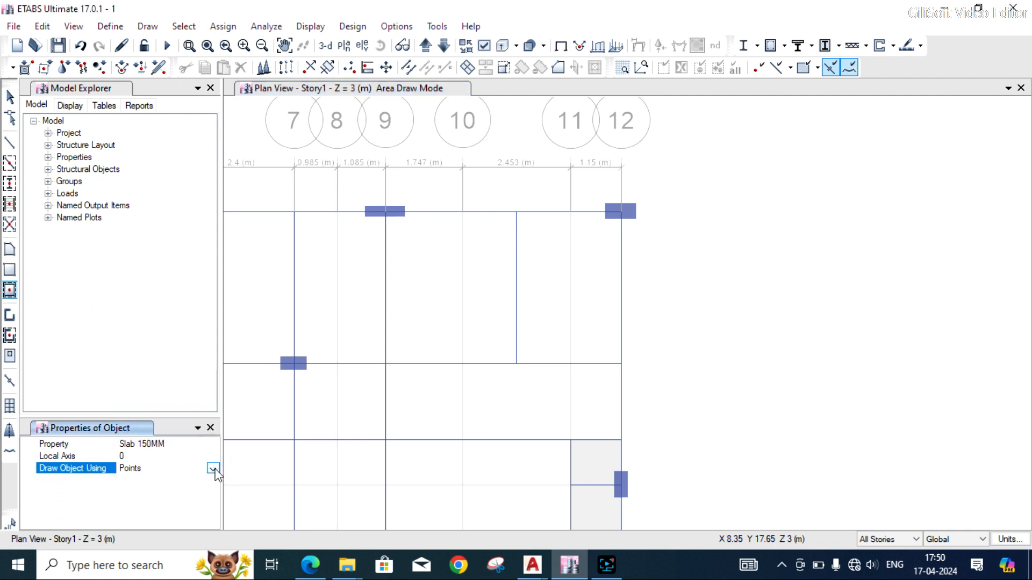
pyautogui.scroll(-4, 622, 238)
pyautogui.scroll(-4, 622, 238)
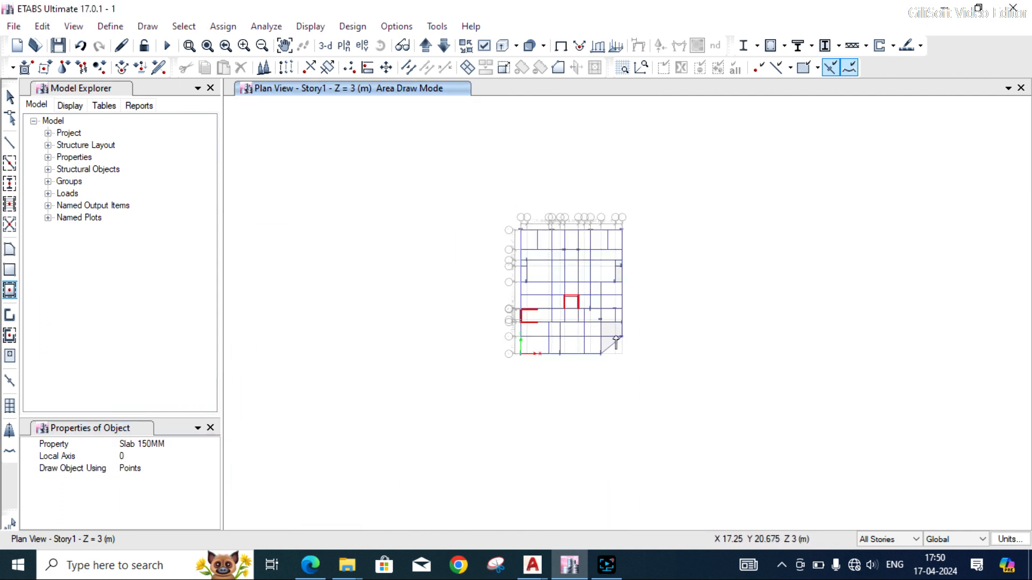
pyautogui.scroll(5, 617, 341)
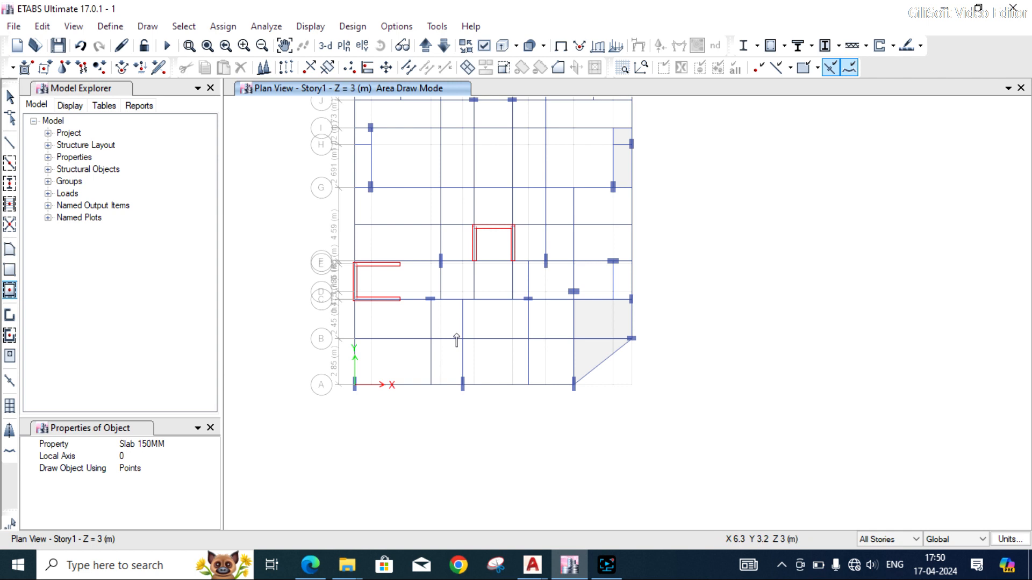
pyautogui.scroll(-4, 425, 293)
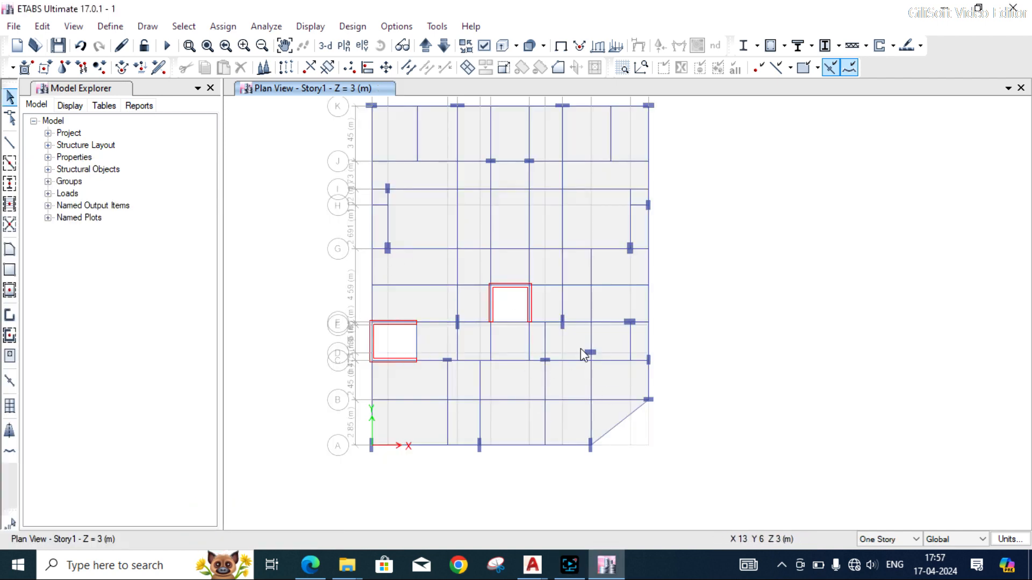
pyautogui.scroll(-3, 580, 348)
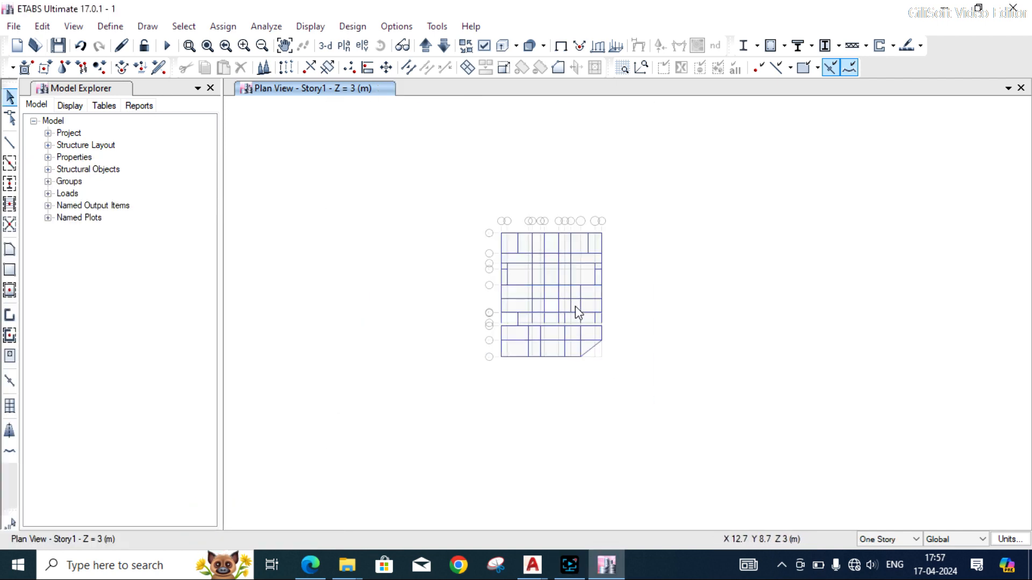
pyautogui.scroll(3, 552, 282)
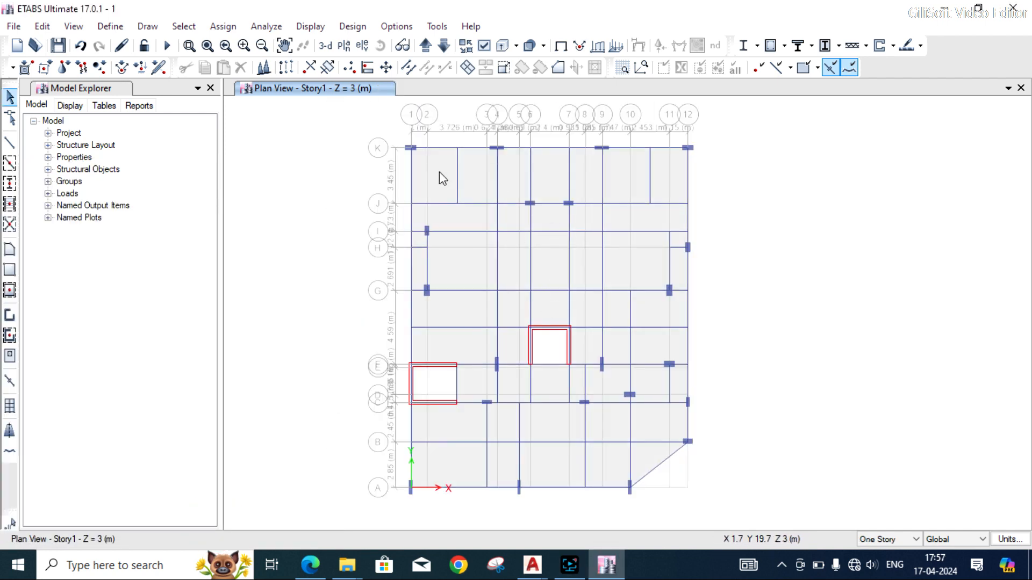
# - Switch to AutoCAD and examine the staircase and central lift area on the typical floor plan in residential+commercial.dwg
pyautogui.click(532, 564)
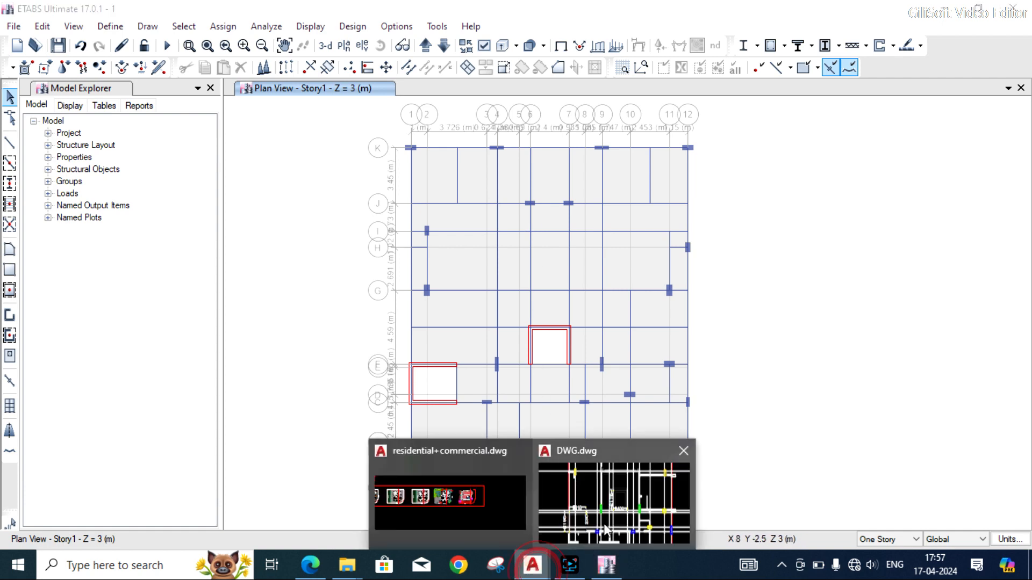
pyautogui.click(603, 524)
pyautogui.scroll(-3, 476, 259)
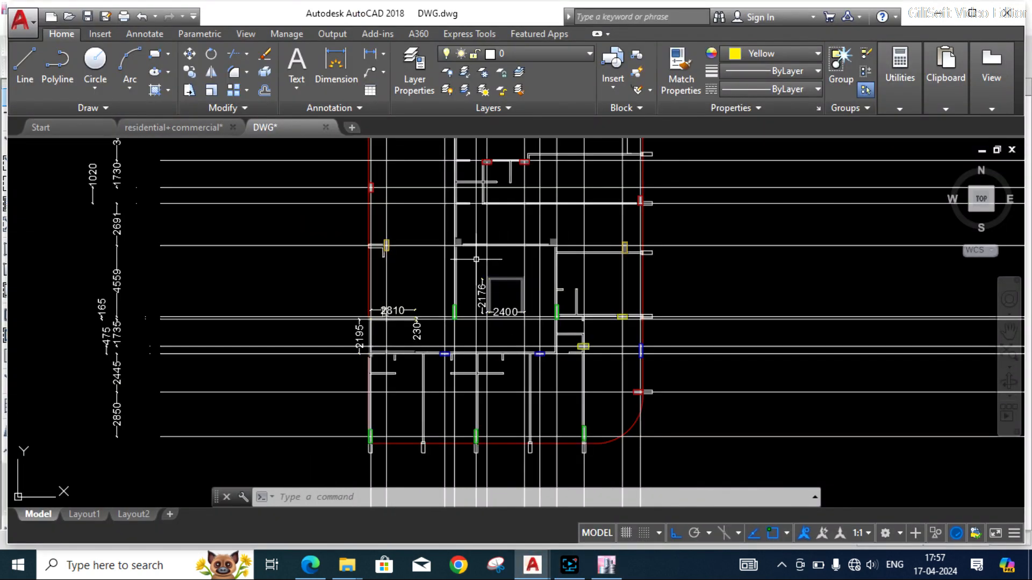
pyautogui.scroll(-5, 476, 259)
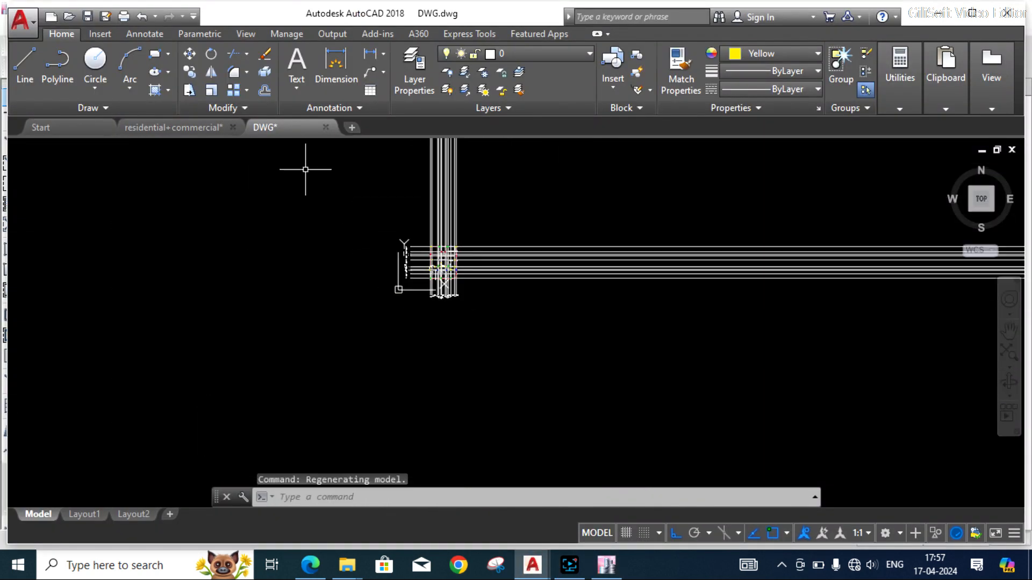
pyautogui.click(156, 127)
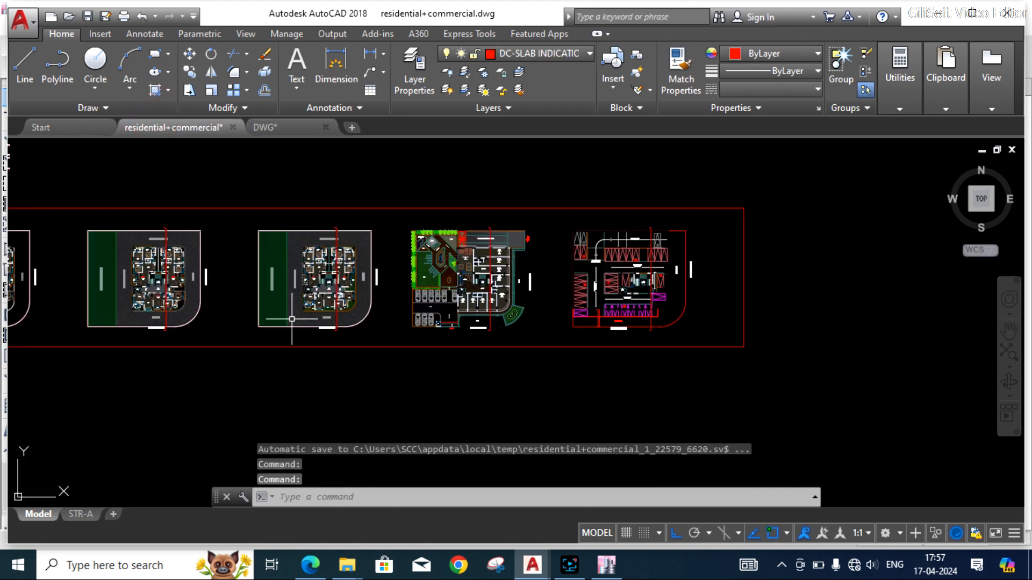
pyautogui.scroll(7, 430, 291)
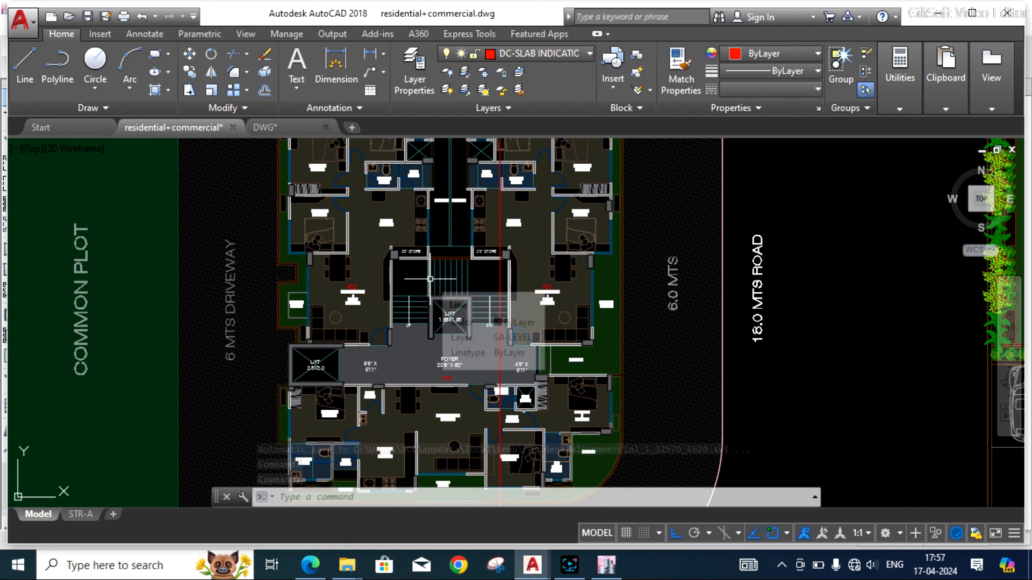
pyautogui.scroll(3, 430, 285)
pyautogui.scroll(-2, 447, 248)
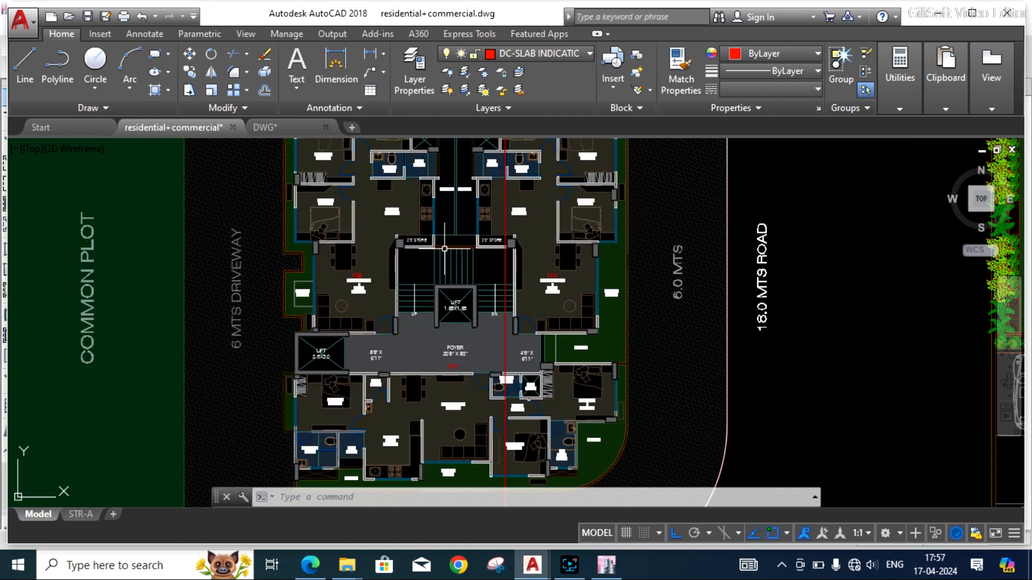
pyautogui.scroll(2, 444, 248)
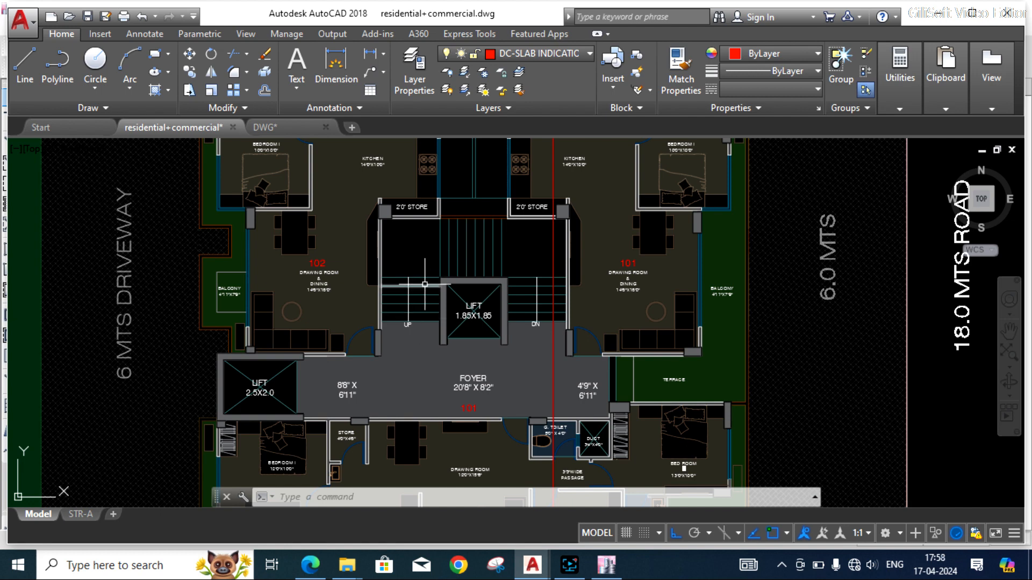
# - Switch back to ETABS and delete the five slab panels surrounding the central lift core between grid lines 4 and 9, below grid line G
pyautogui.click(606, 567)
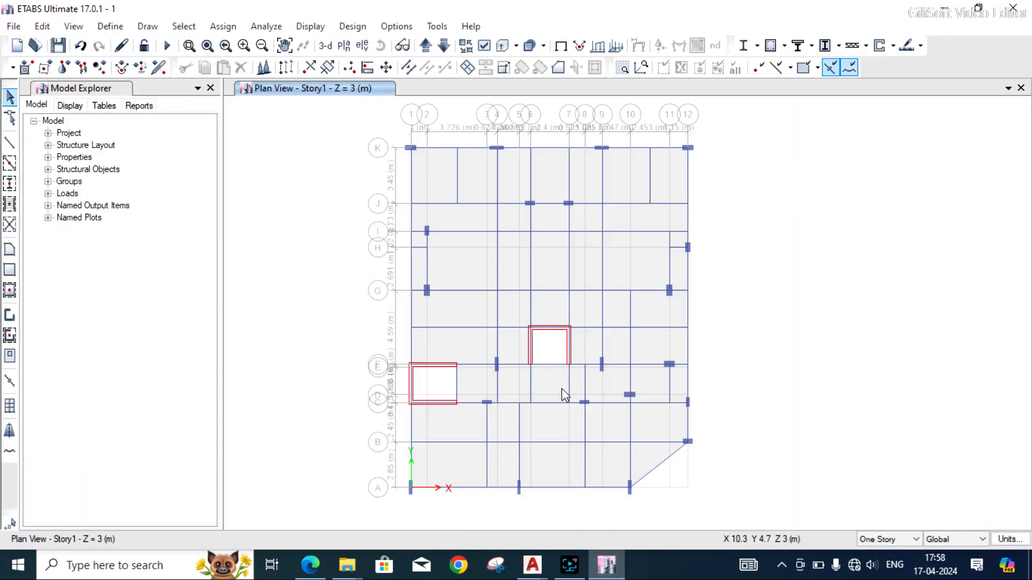
pyautogui.scroll(3, 546, 334)
pyautogui.click(446, 373)
pyautogui.click(474, 289)
pyautogui.click(543, 281)
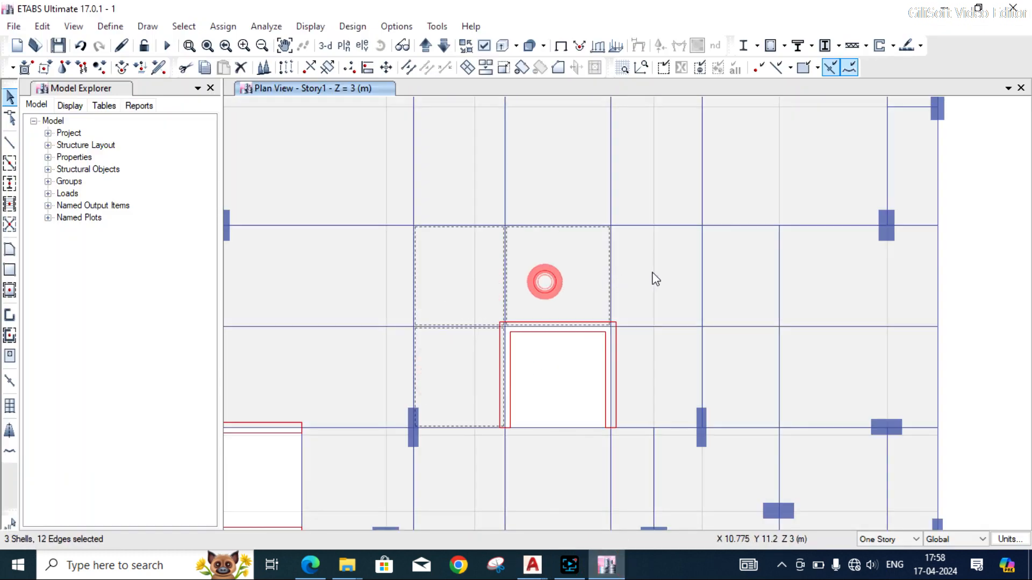
pyautogui.click(651, 272)
pyautogui.click(659, 362)
pyautogui.press('Delete')
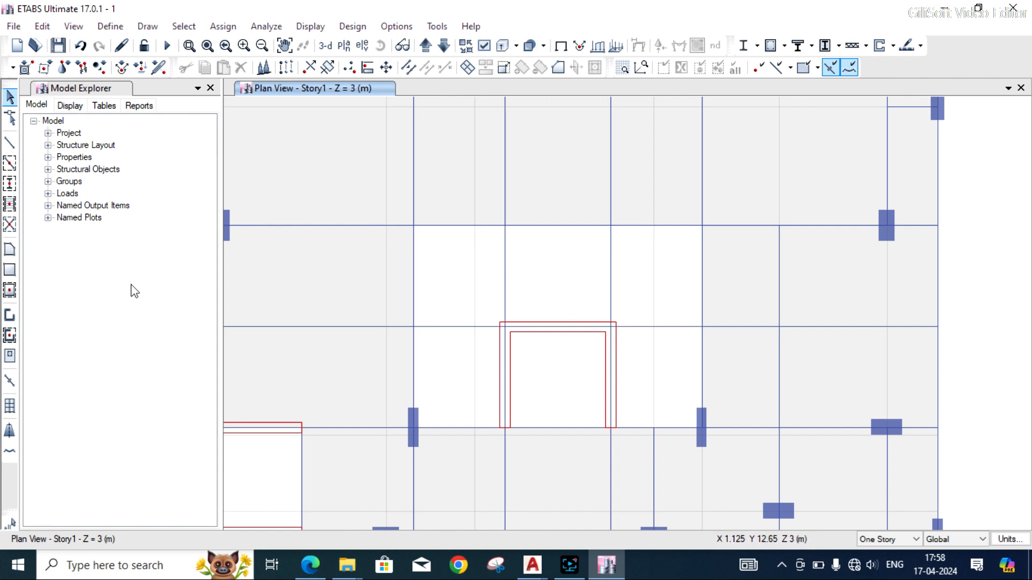
# - Start a rectangular floor with its property set to Slab 150 ONE WAY
pyautogui.click(10, 270)
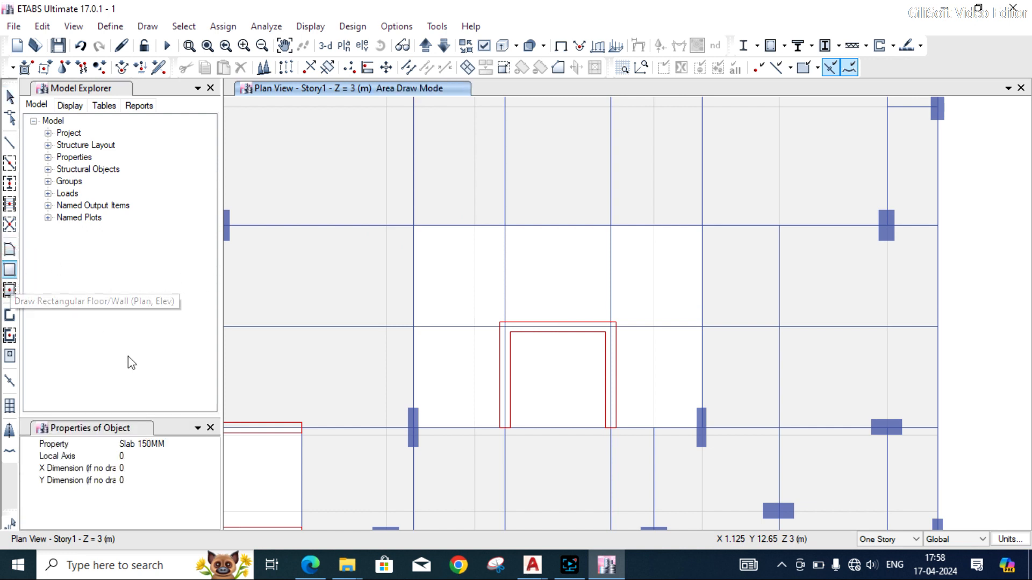
pyautogui.click(209, 444)
pyautogui.click(213, 444)
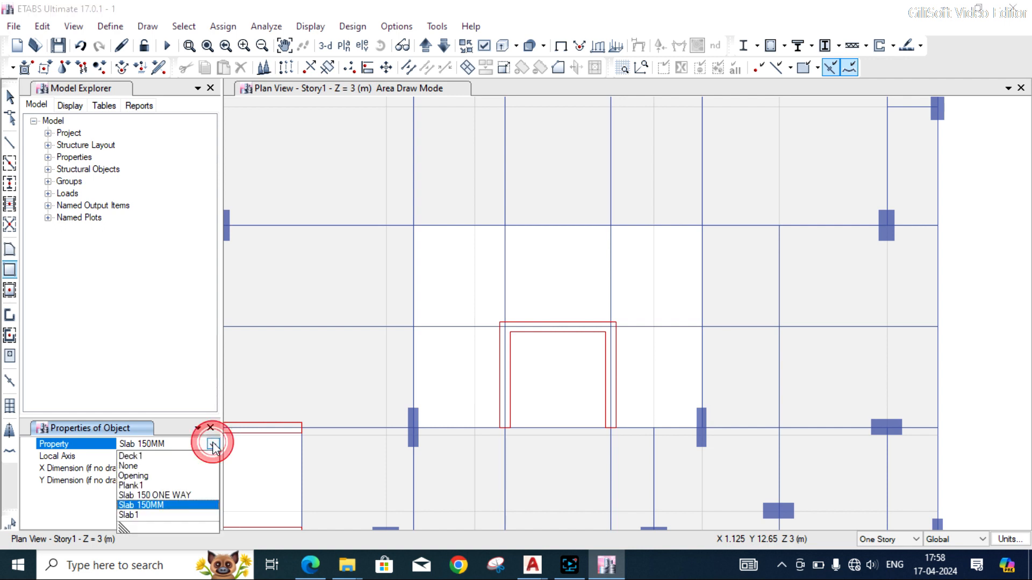
pyautogui.click(145, 495)
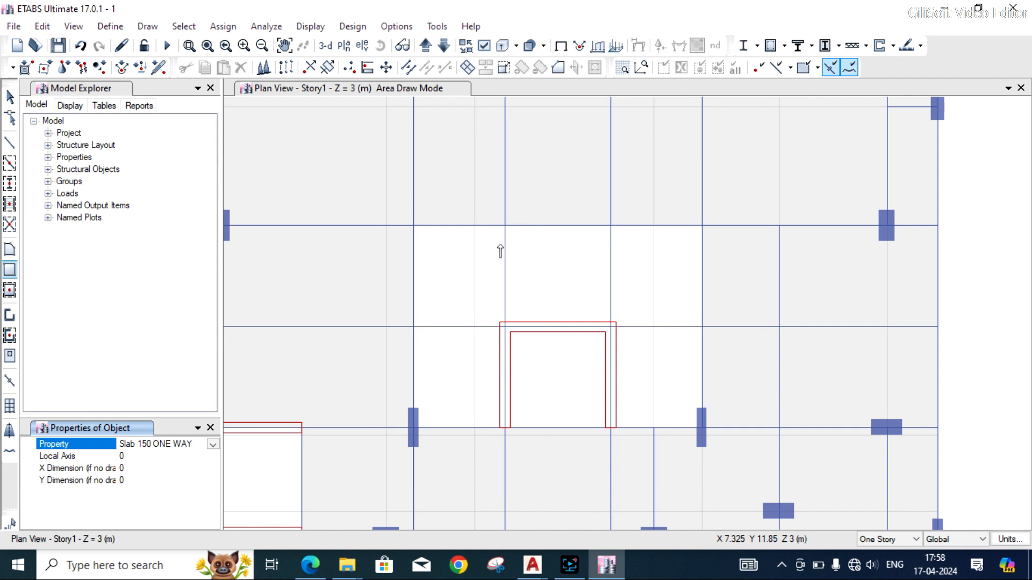
# - Try a one-way panel at local axis 0 beside the central lift core between grid lines 4 and 6, and delete it
pyautogui.click(413, 326)
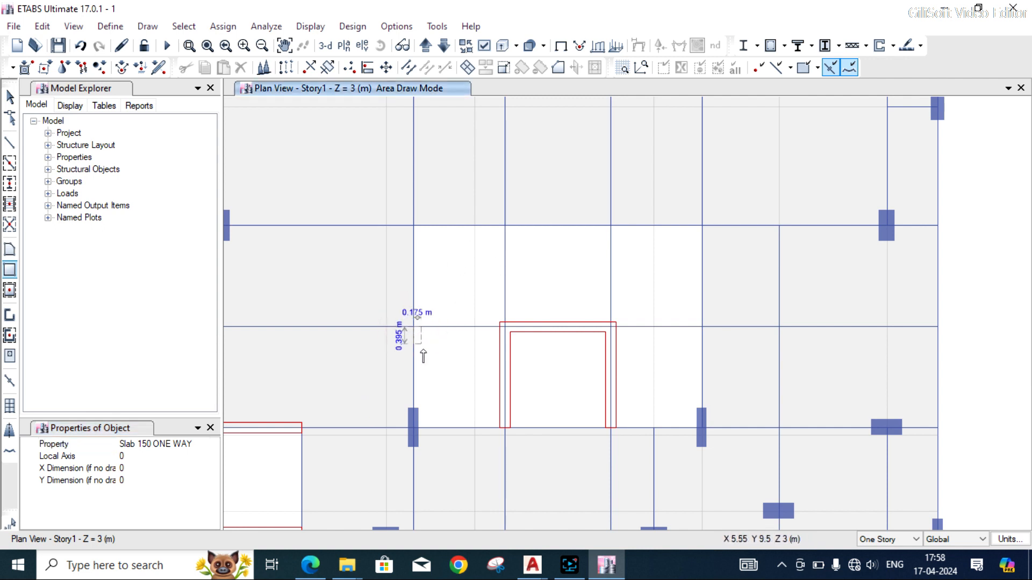
pyautogui.click(504, 429)
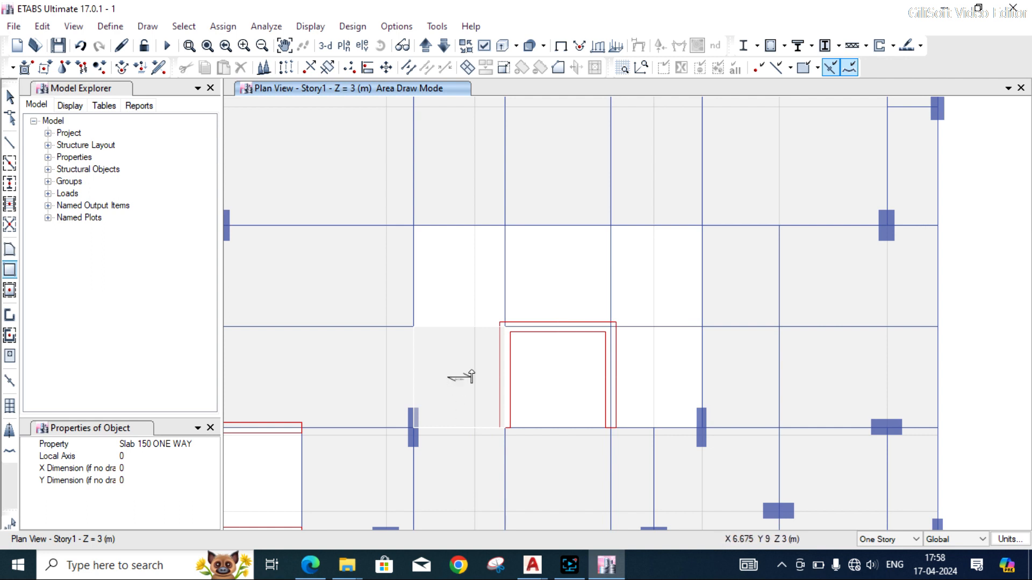
pyautogui.press('Escape')
pyautogui.click(460, 382)
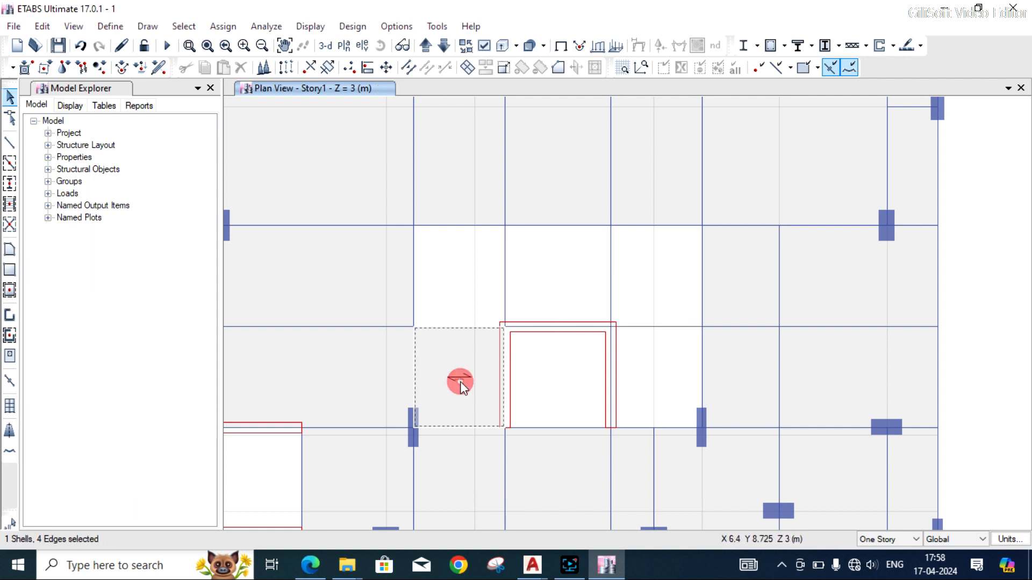
pyautogui.click(462, 375)
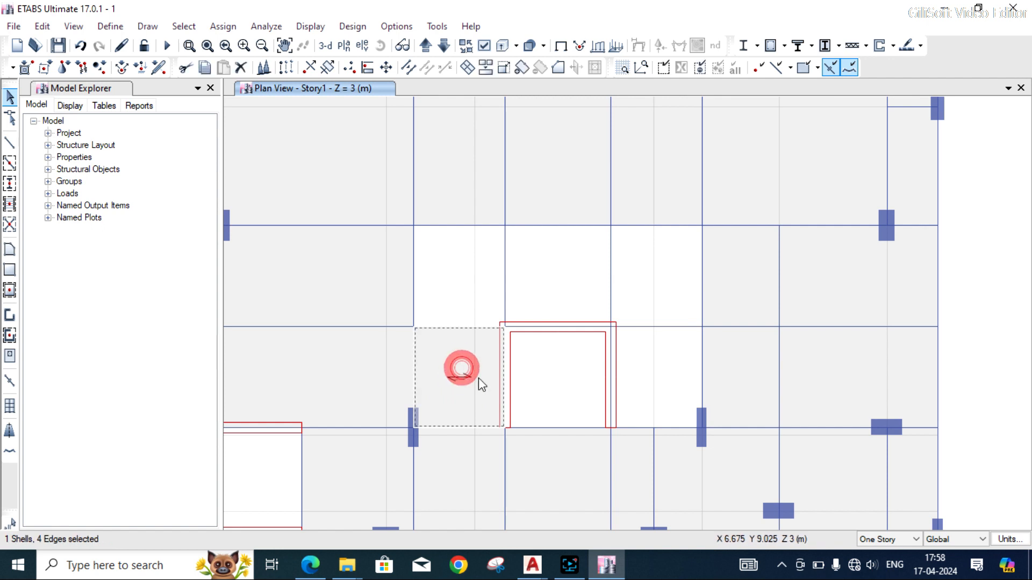
pyautogui.press('Delete')
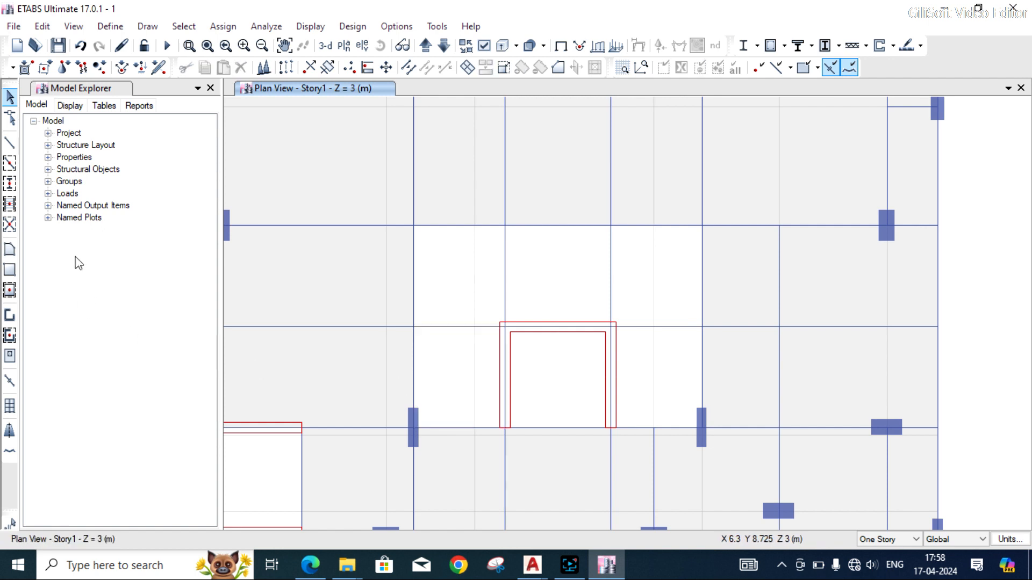
pyautogui.click(9, 270)
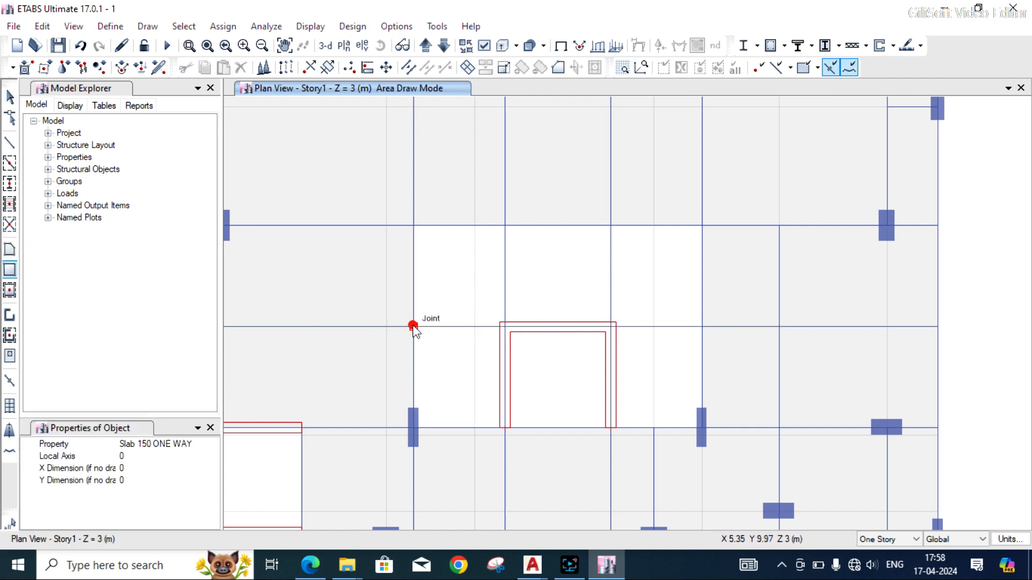
pyautogui.press('Escape')
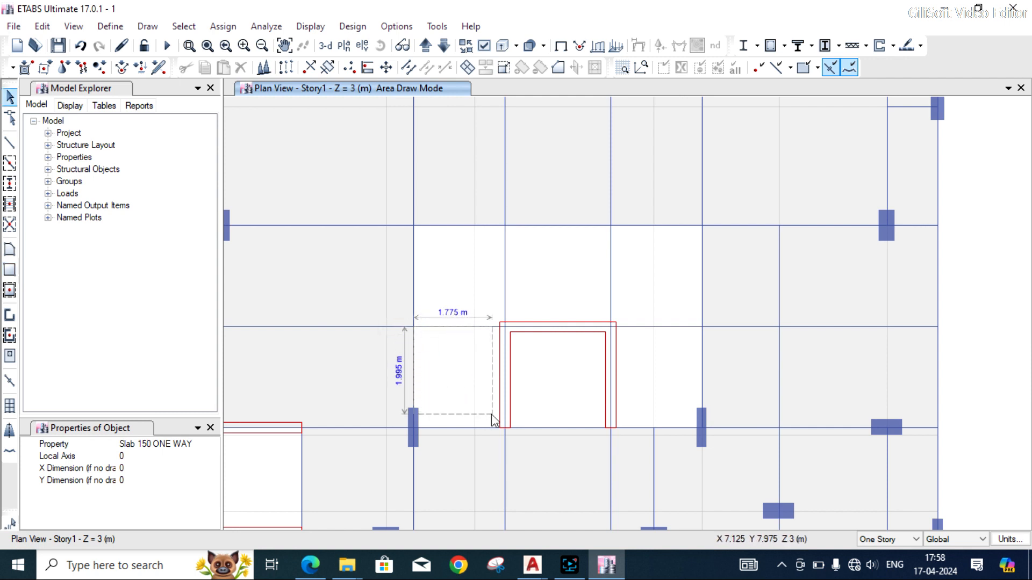
# - Draw rectangular Slab 150 ONE WAY panels with local axis 90 on both sides of the central lift core, between grid lines 4–6 and 7–9
pyautogui.click(10, 269)
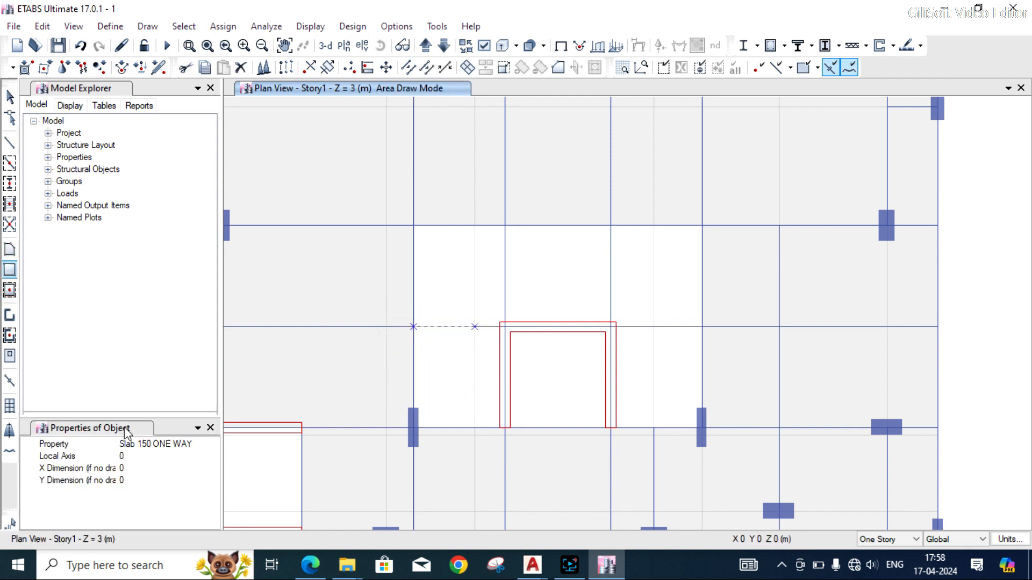
pyautogui.click(129, 456)
pyautogui.write('9')
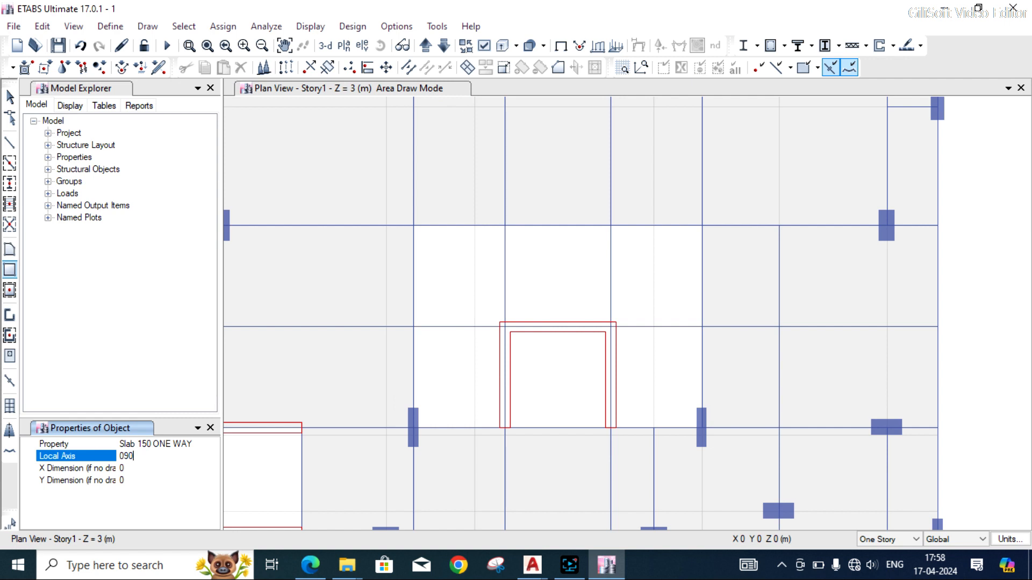
pyautogui.click(412, 327)
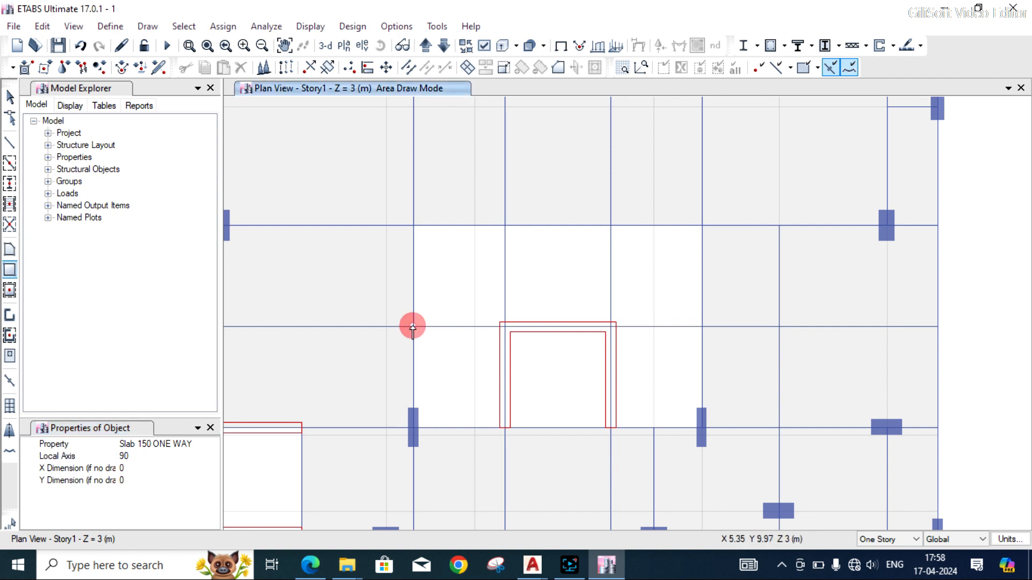
pyautogui.click(504, 428)
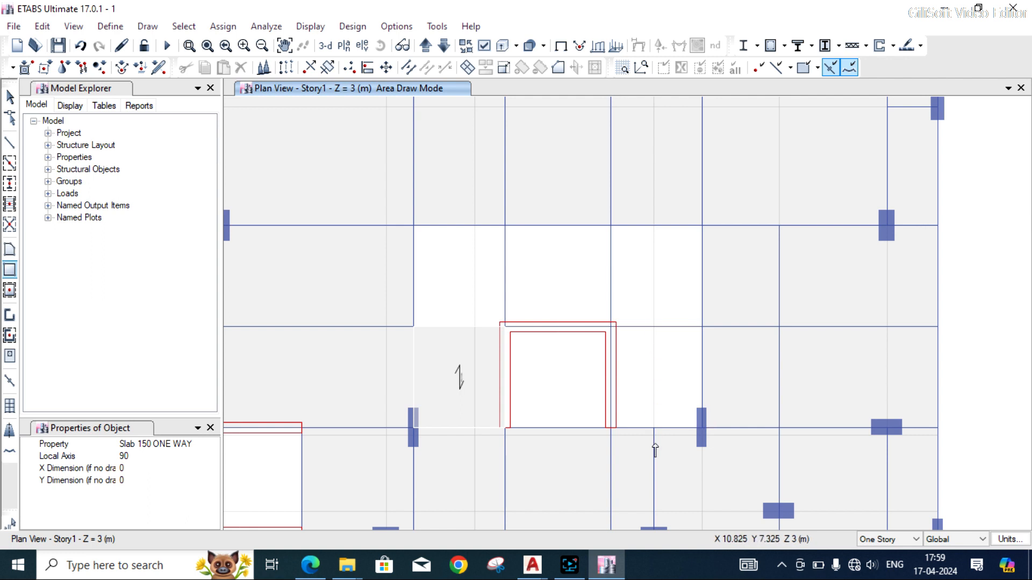
pyautogui.click(610, 326)
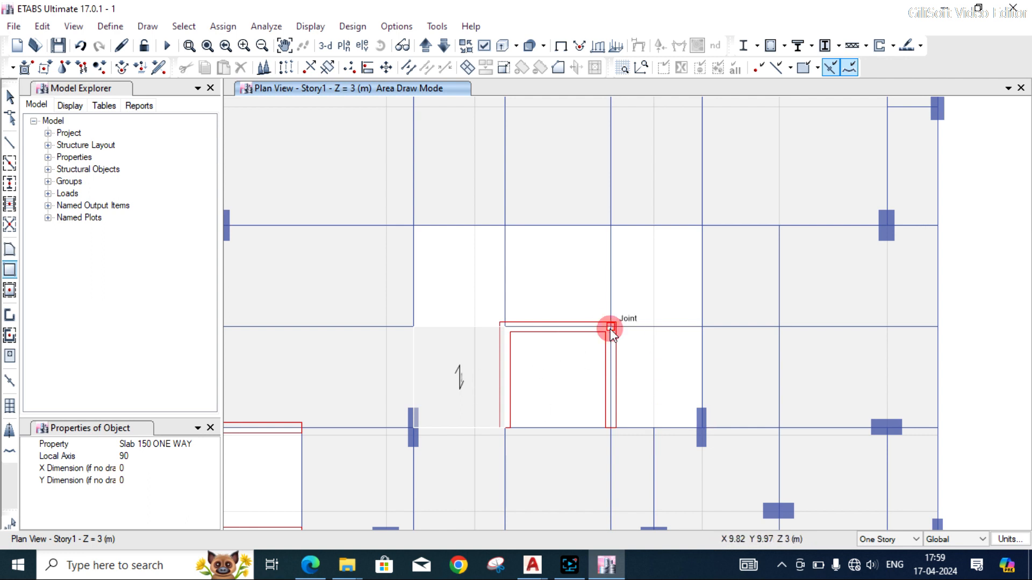
pyautogui.click(701, 428)
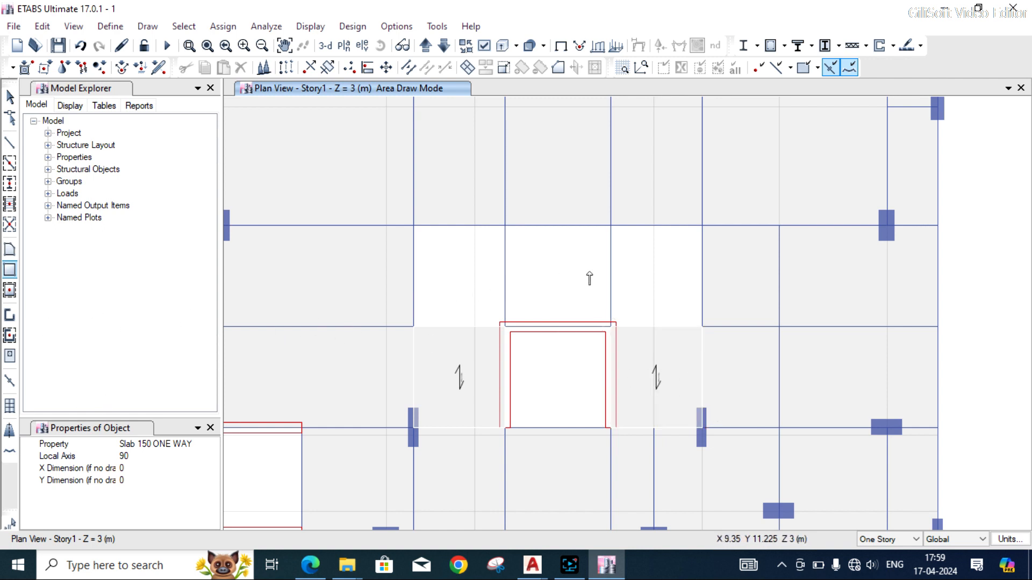
# - Draw three rectangular Slab 150 ONE WAY panels with local axis 0 between grid line G and the beam above the lift core, from grid line 4 to 9
pyautogui.click(208, 456)
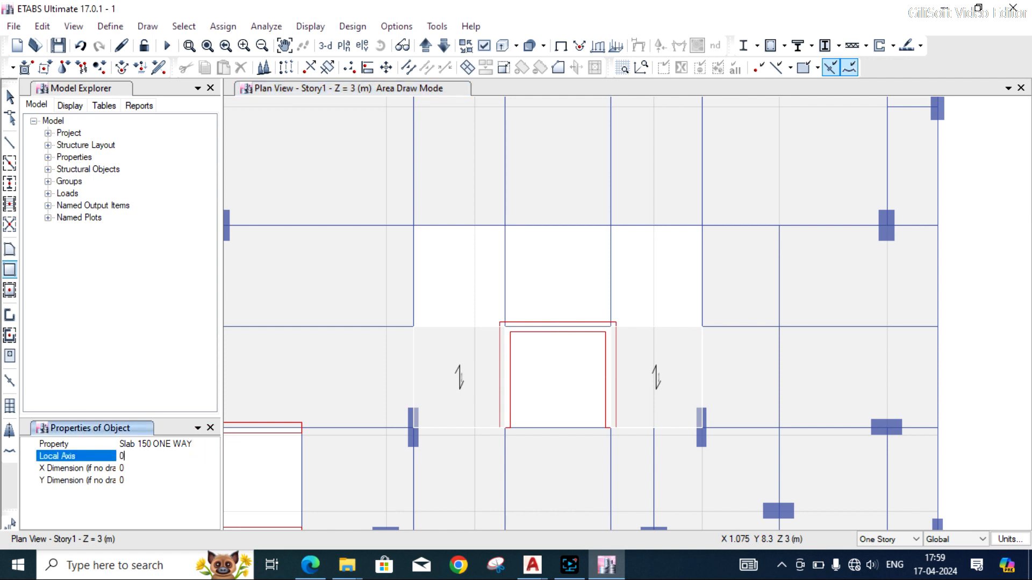
pyautogui.click(414, 227)
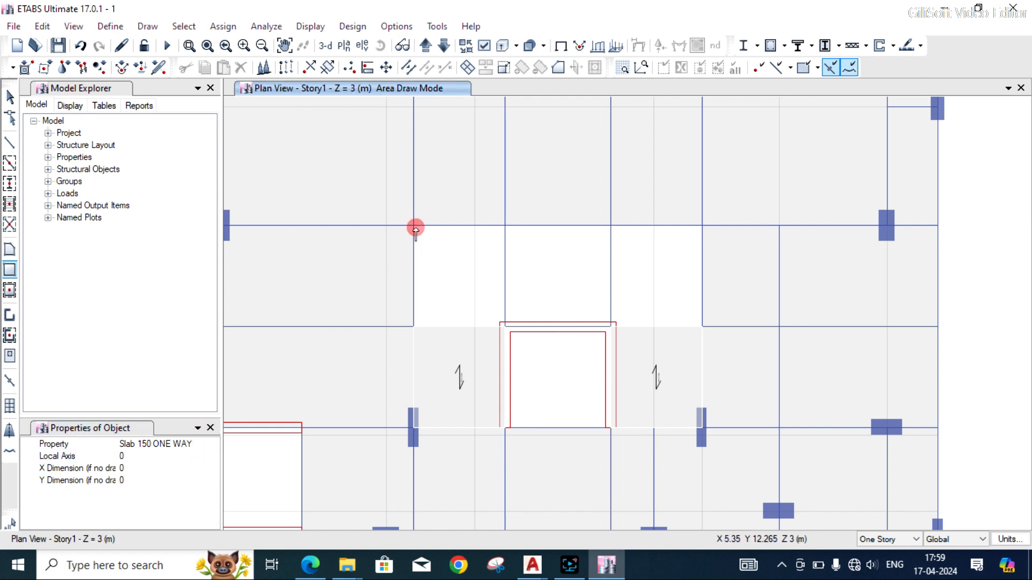
pyautogui.click(503, 326)
pyautogui.click(505, 225)
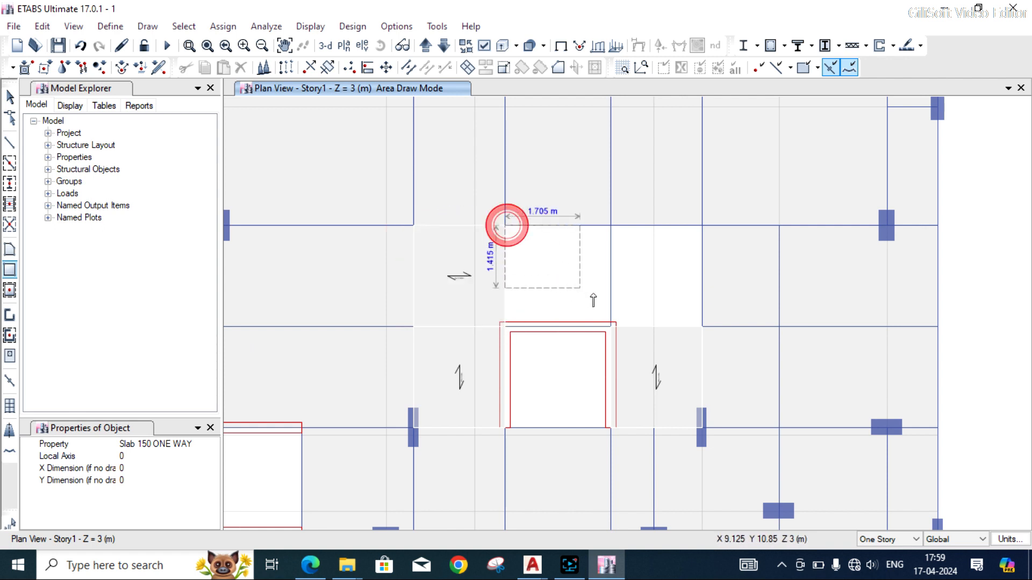
pyautogui.click(611, 325)
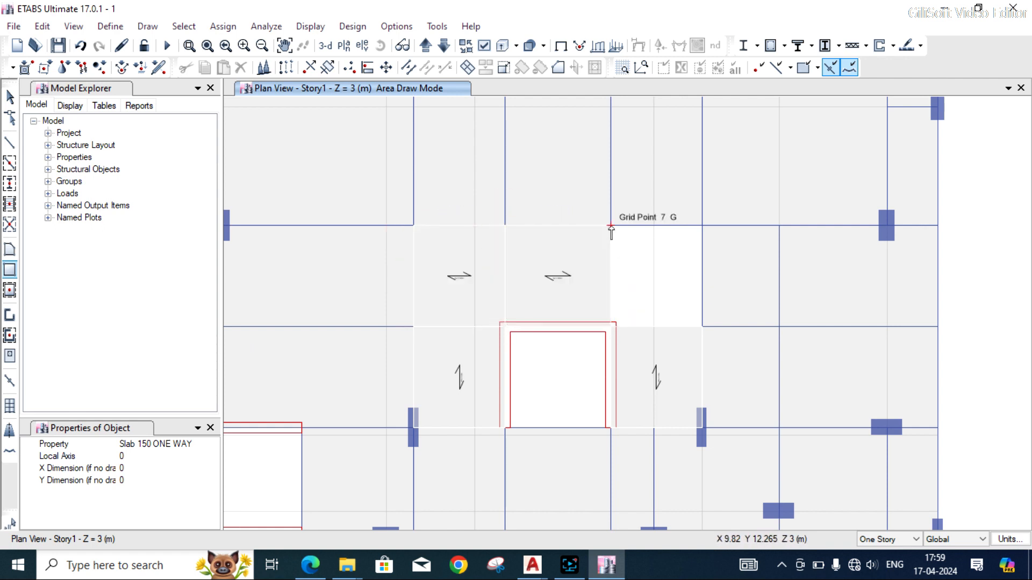
pyautogui.click(611, 226)
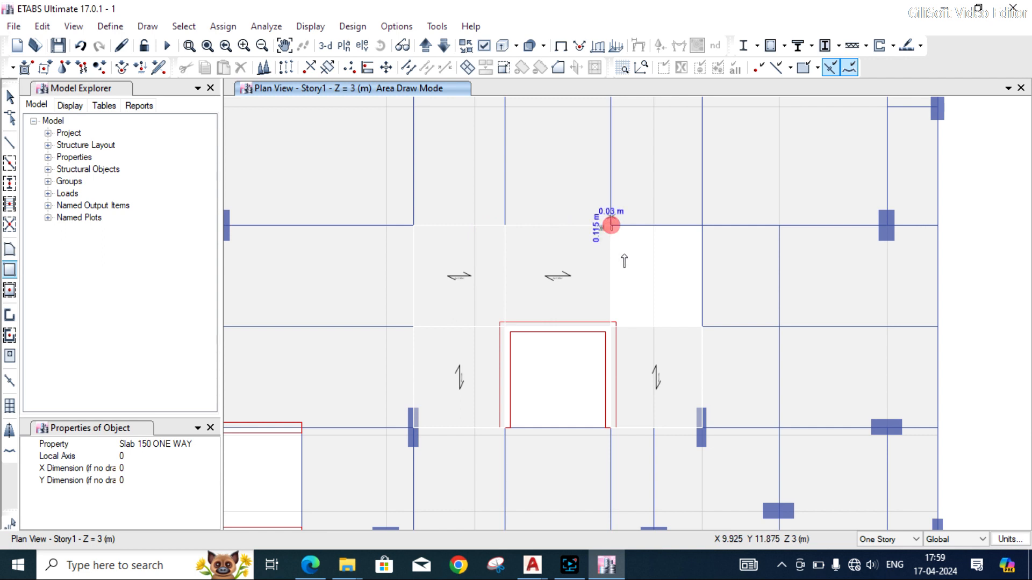
pyautogui.click(702, 326)
pyautogui.press('F3')
pyautogui.press('Escape')
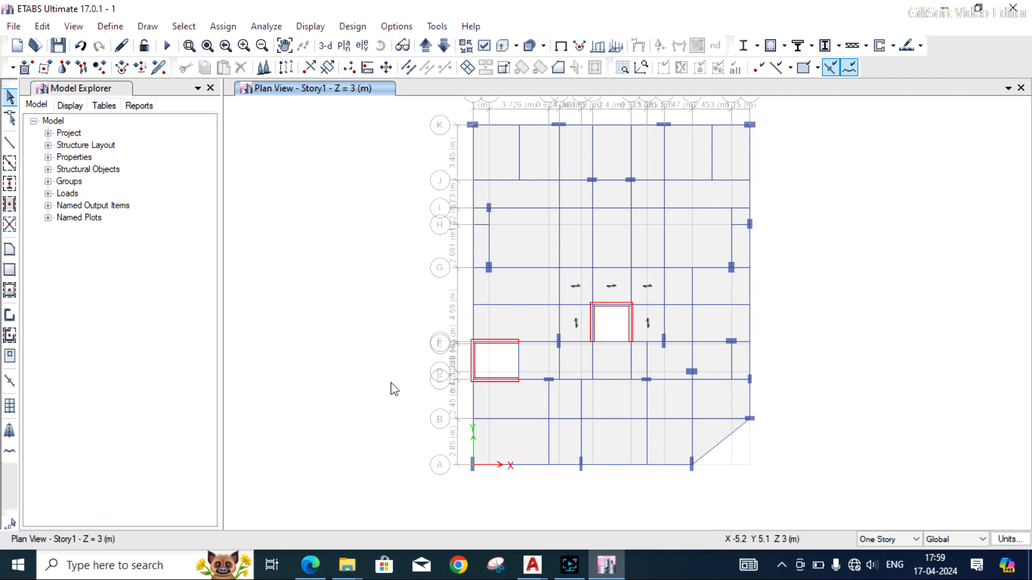
pyautogui.scroll(-3, 392, 387)
pyautogui.scroll(3, 475, 383)
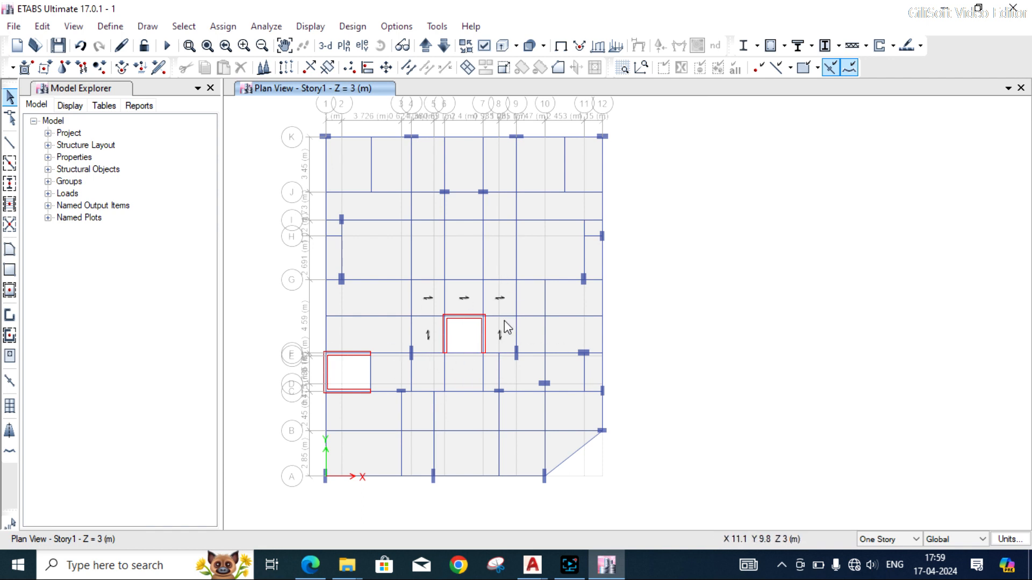
pyautogui.scroll(3, 354, 379)
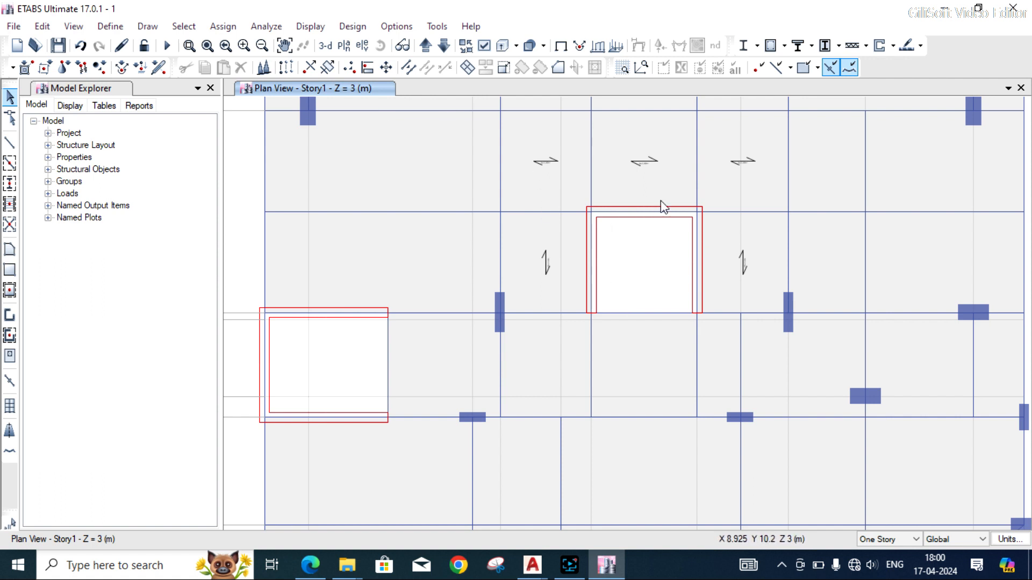
pyautogui.scroll(1, 453, 243)
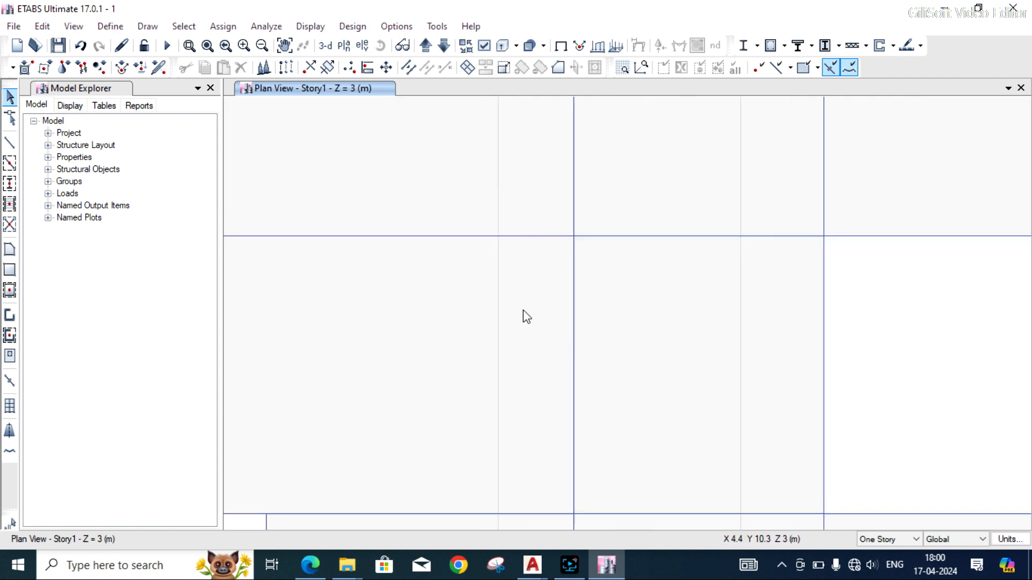
pyautogui.scroll(-1, 628, 297)
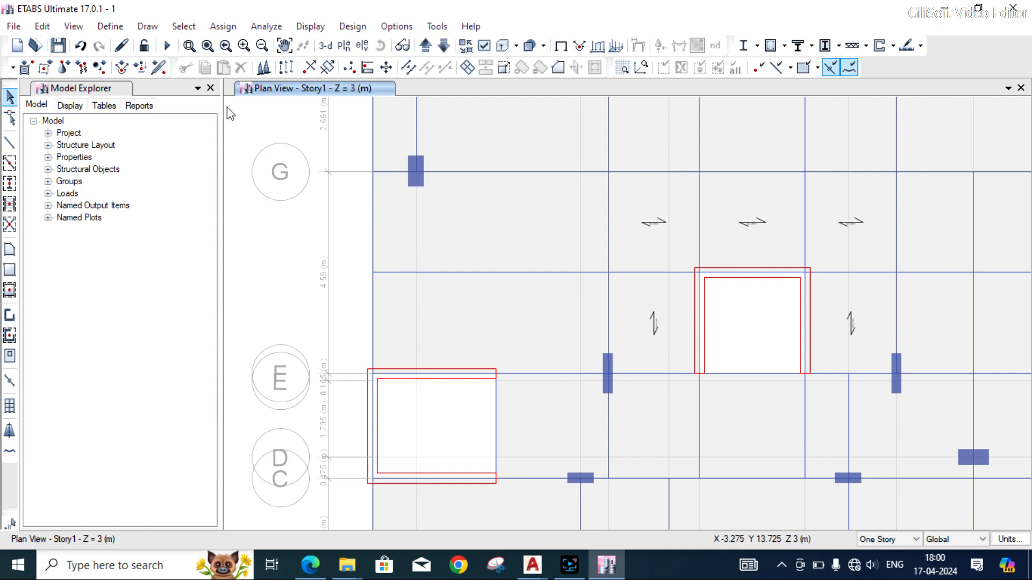
# - Set the material of wall property Wall1 to M50 and open its stiffness modifiers
pyautogui.click(117, 27)
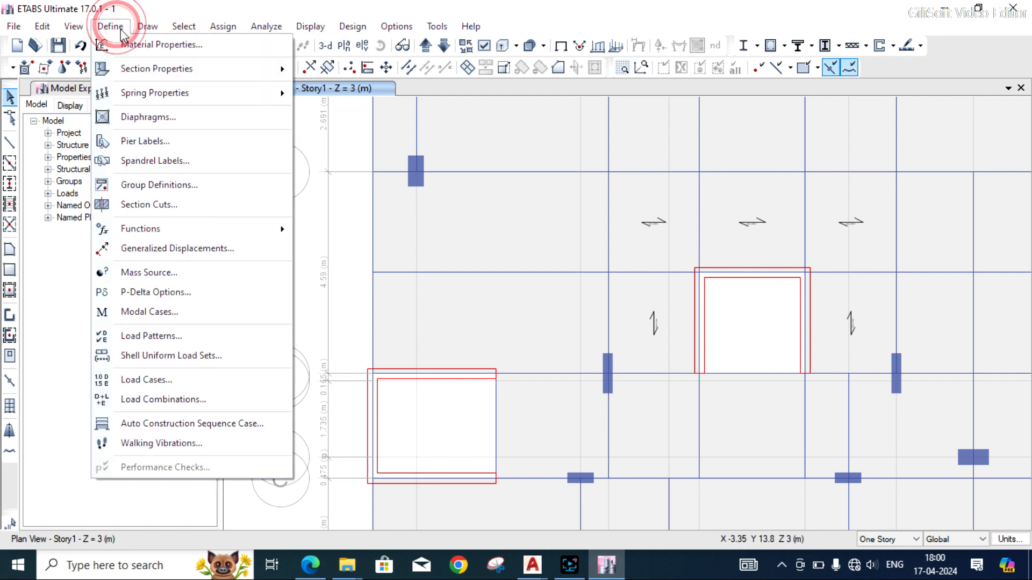
pyautogui.moveTo(128, 66)
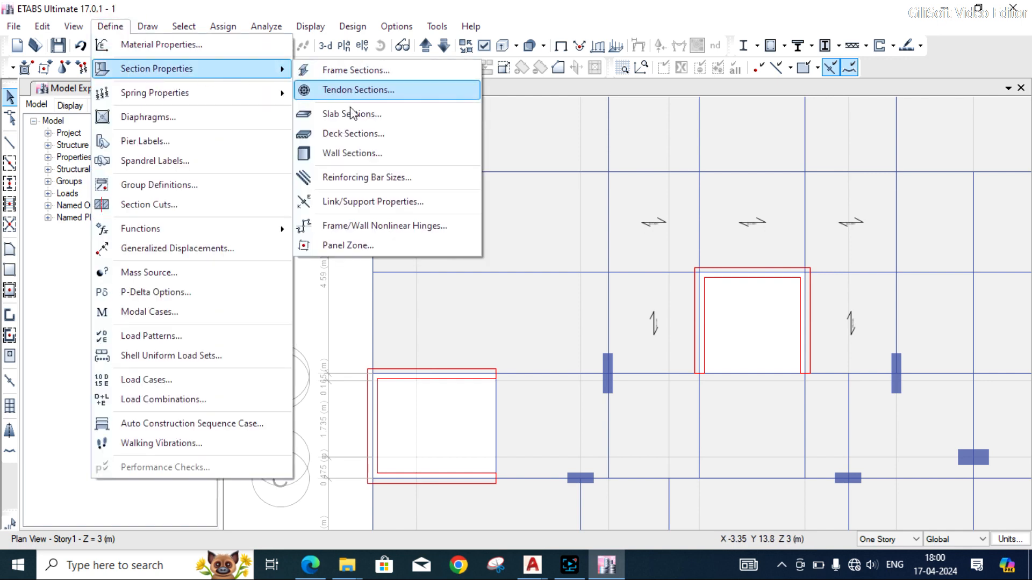
pyautogui.click(355, 154)
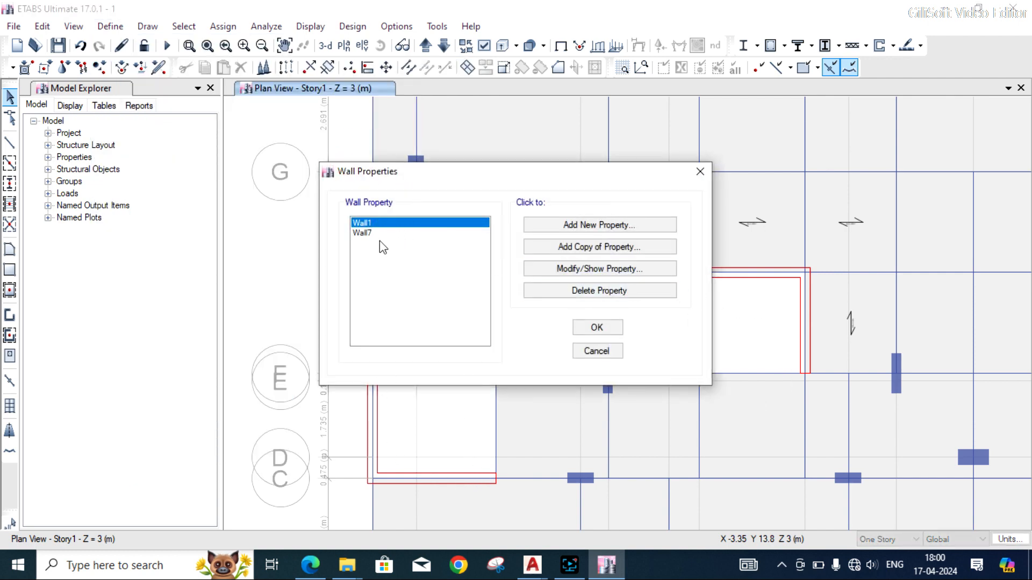
pyautogui.click(569, 270)
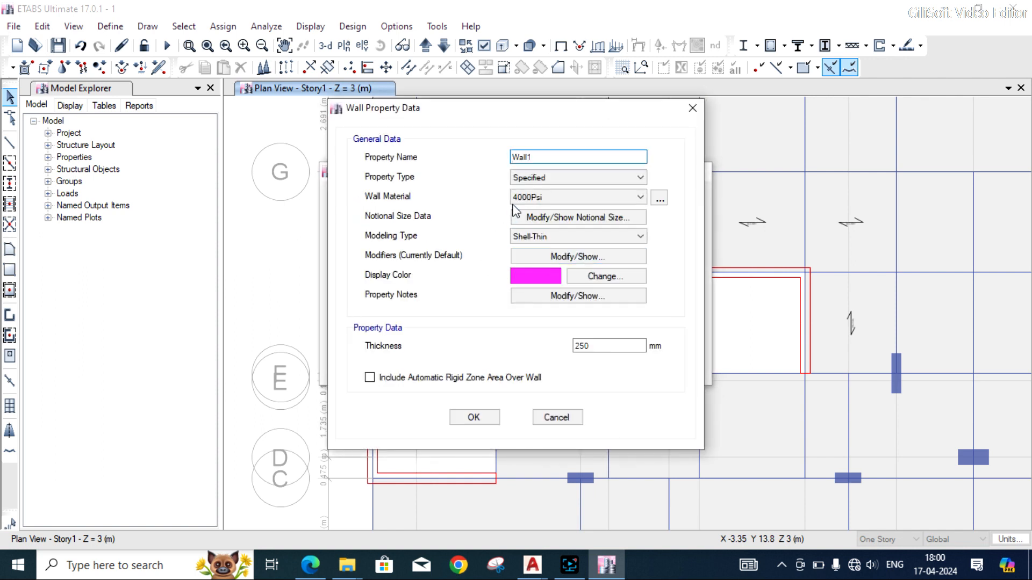
pyautogui.click(521, 204)
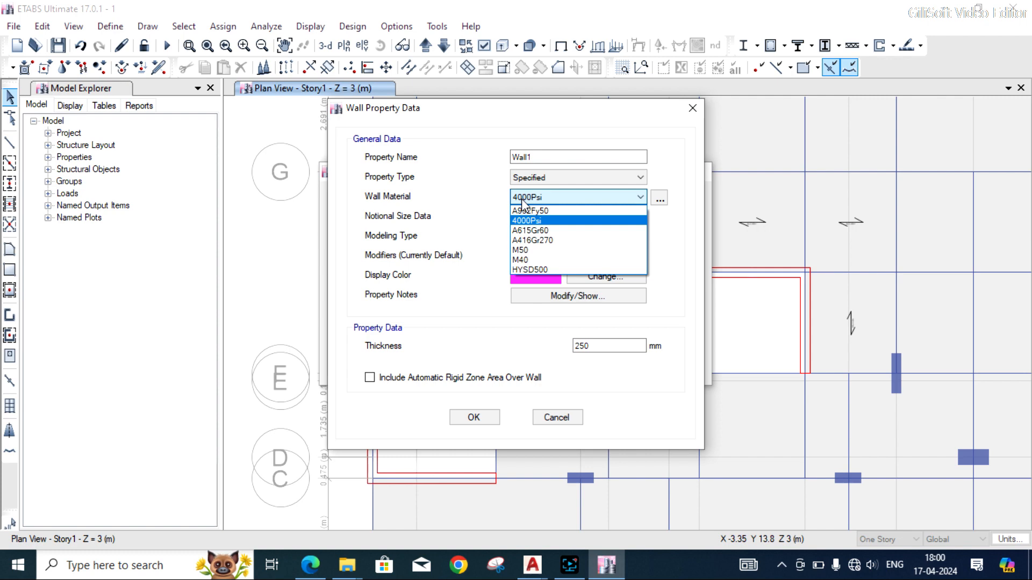
pyautogui.click(533, 251)
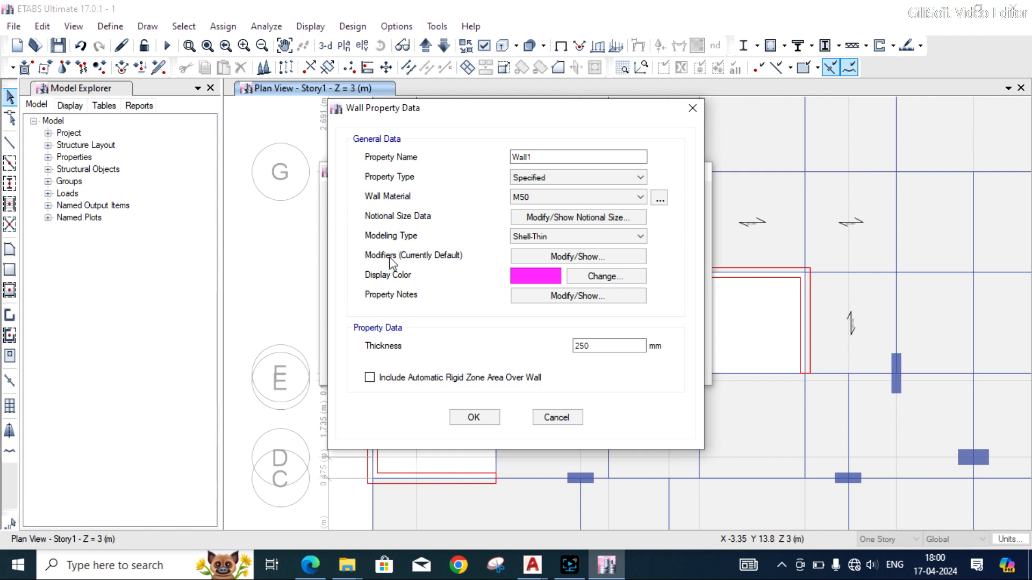
pyautogui.click(532, 259)
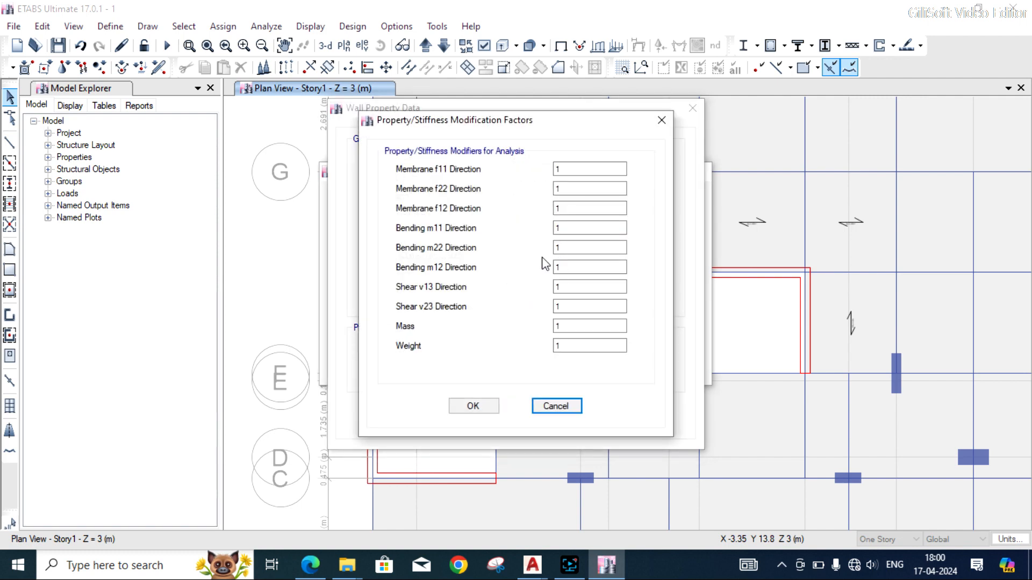
# - Open 16700_2023.pdf and look up the serviceability cracked-section factors for walls in Table 5
pyautogui.click(321, 573)
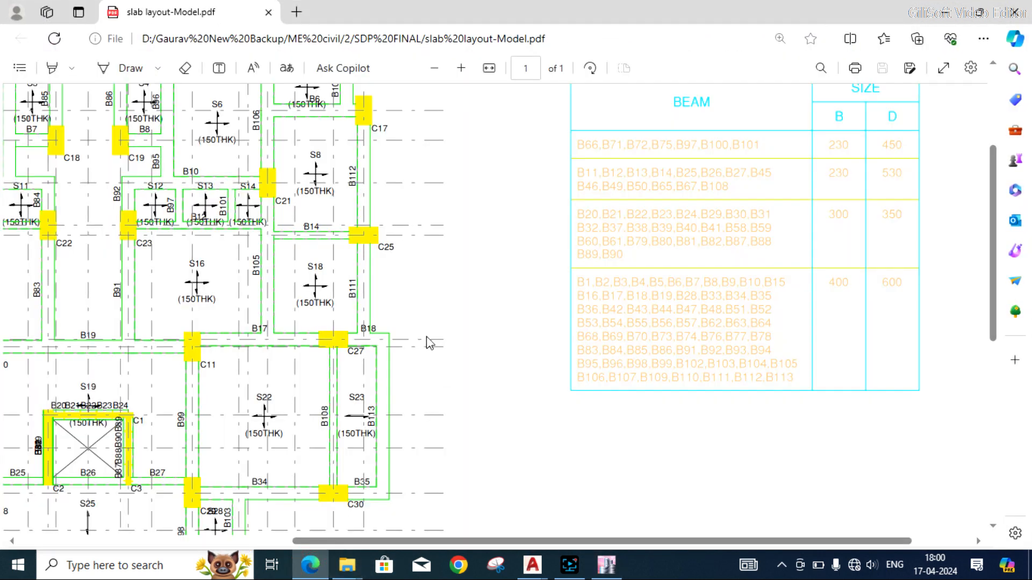
pyautogui.click(954, 10)
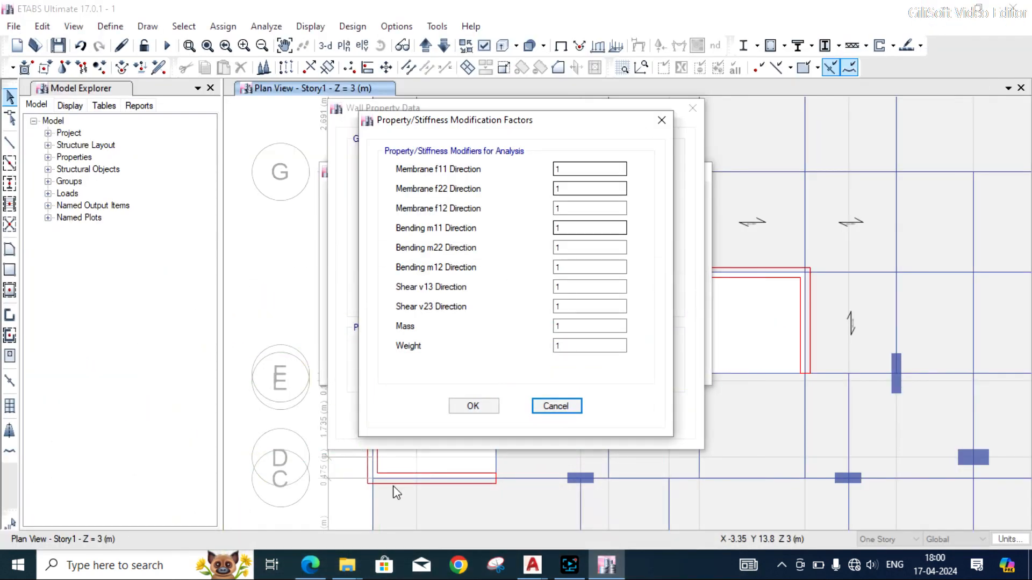
pyautogui.click(347, 565)
pyautogui.click(284, 497)
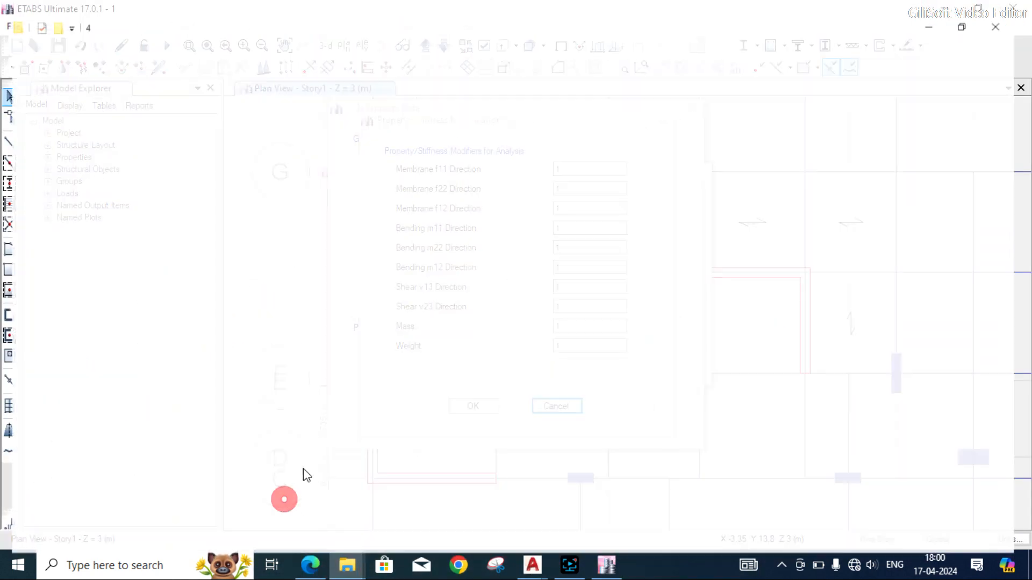
pyautogui.click(169, 237)
pyautogui.doubleClick(169, 237)
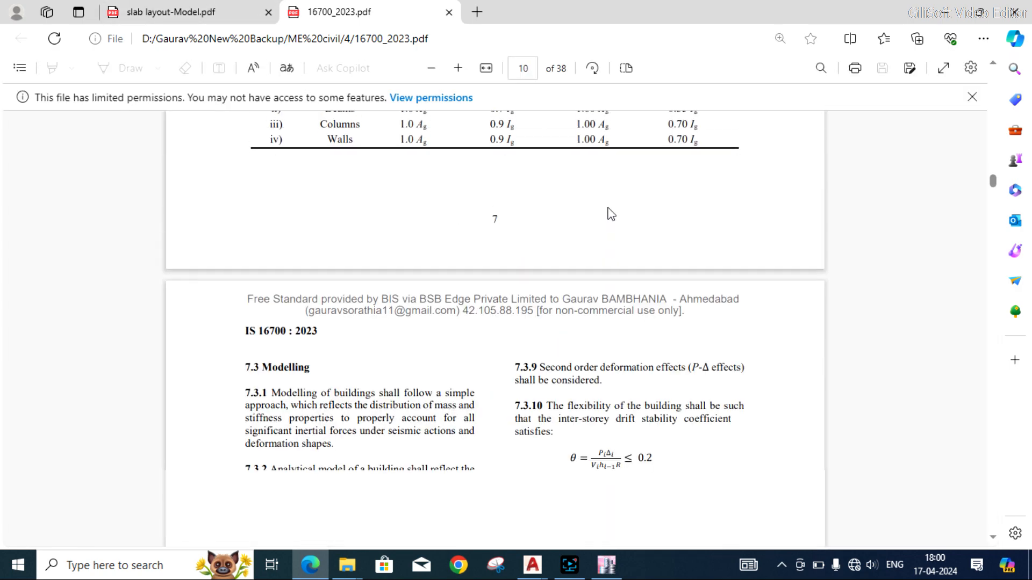
pyautogui.scroll(5, 607, 212)
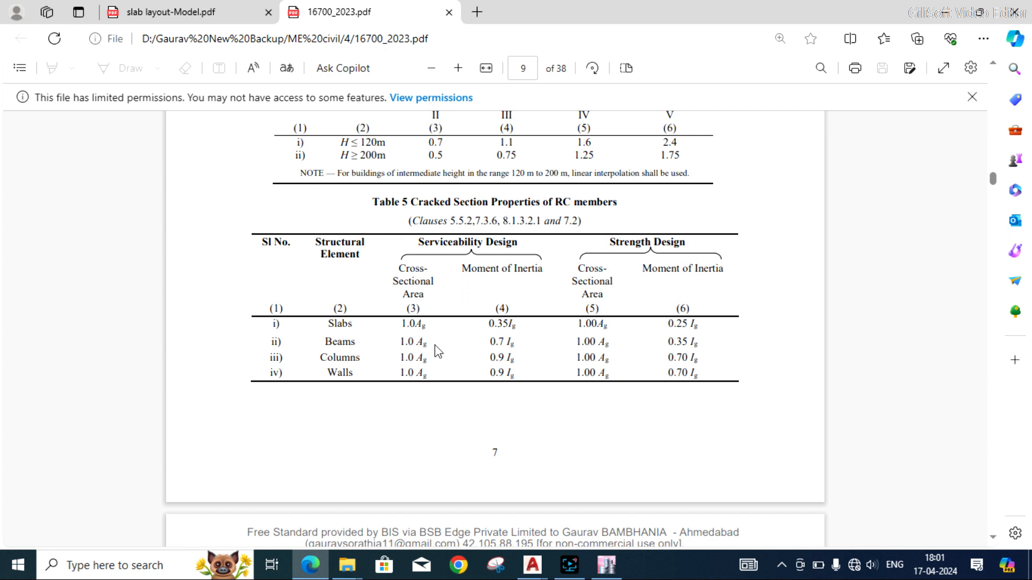
pyautogui.moveTo(350, 373); pyautogui.dragTo(506, 374)
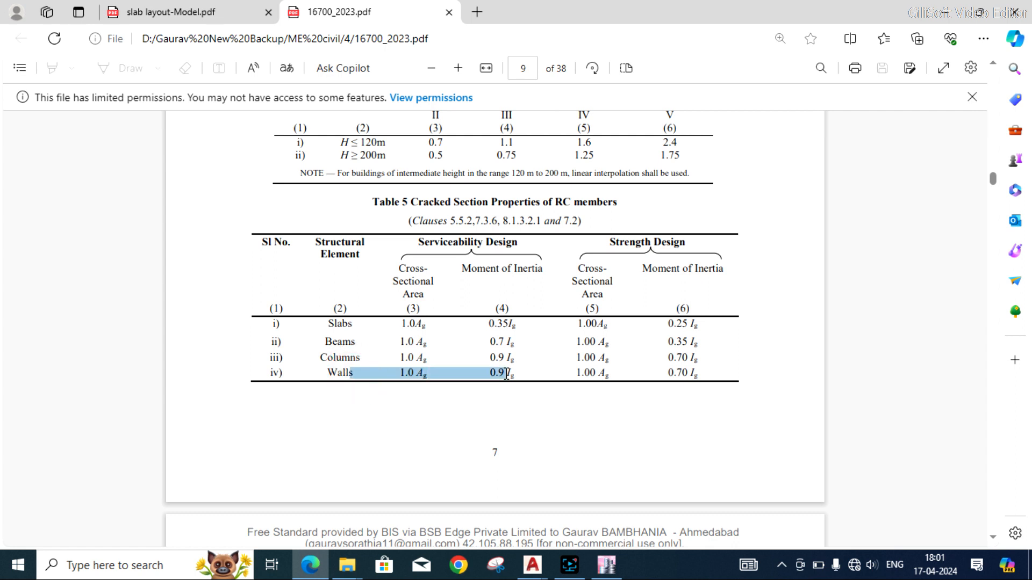
pyautogui.click(516, 370)
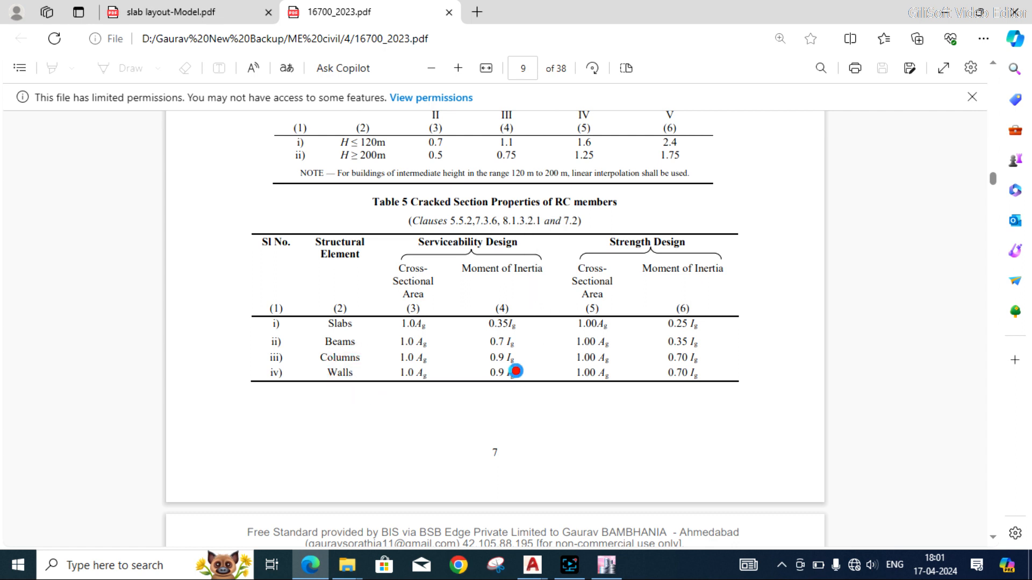
pyautogui.scroll(2, 513, 388)
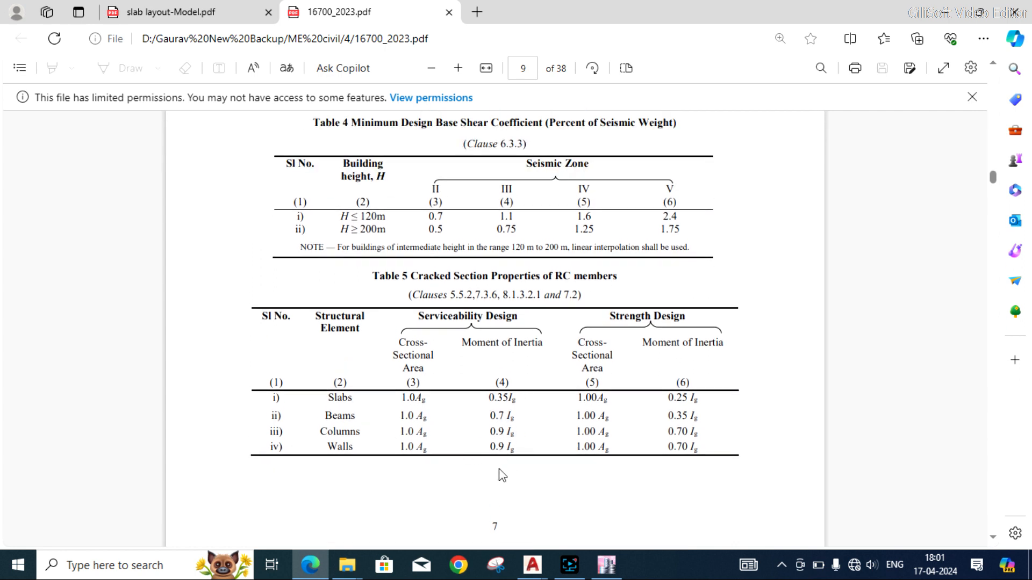
# - Return to ETABS and set Wall1's bending m11, m22 and m12 stiffness modifiers to 0.9
pyautogui.click(606, 565)
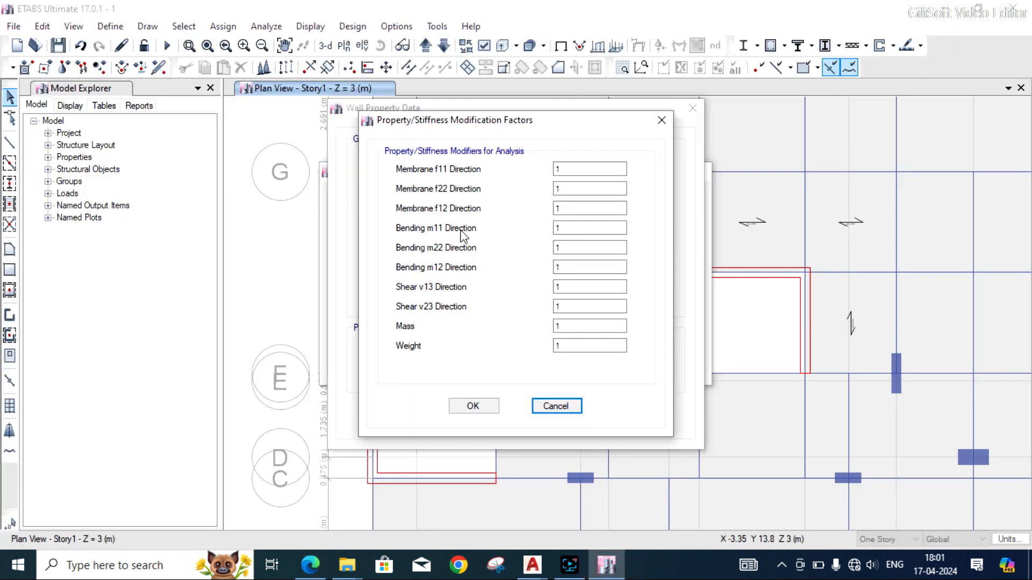
pyautogui.click(571, 229)
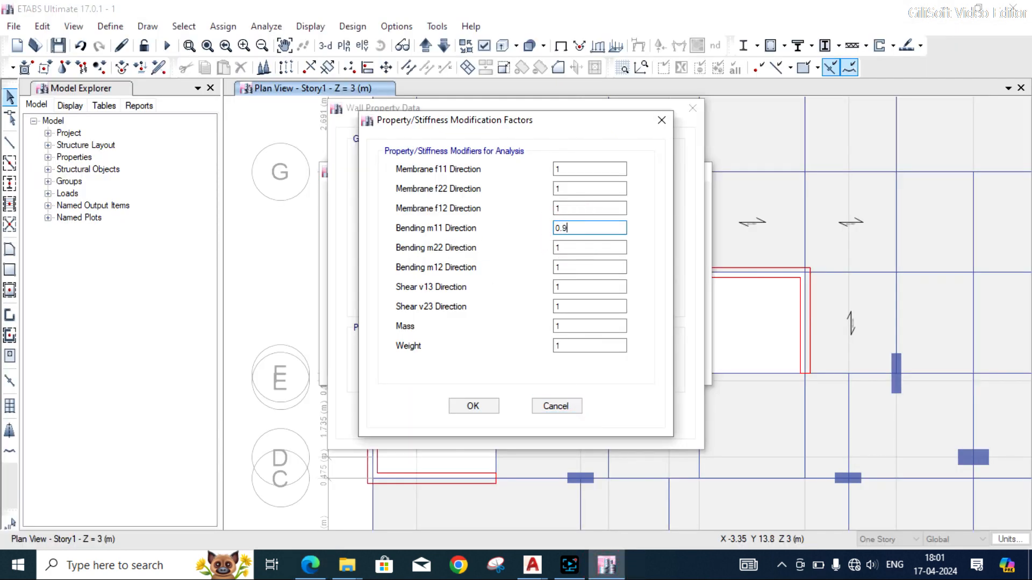
pyautogui.press('Tab')
pyautogui.write('0')
pyautogui.write('00')
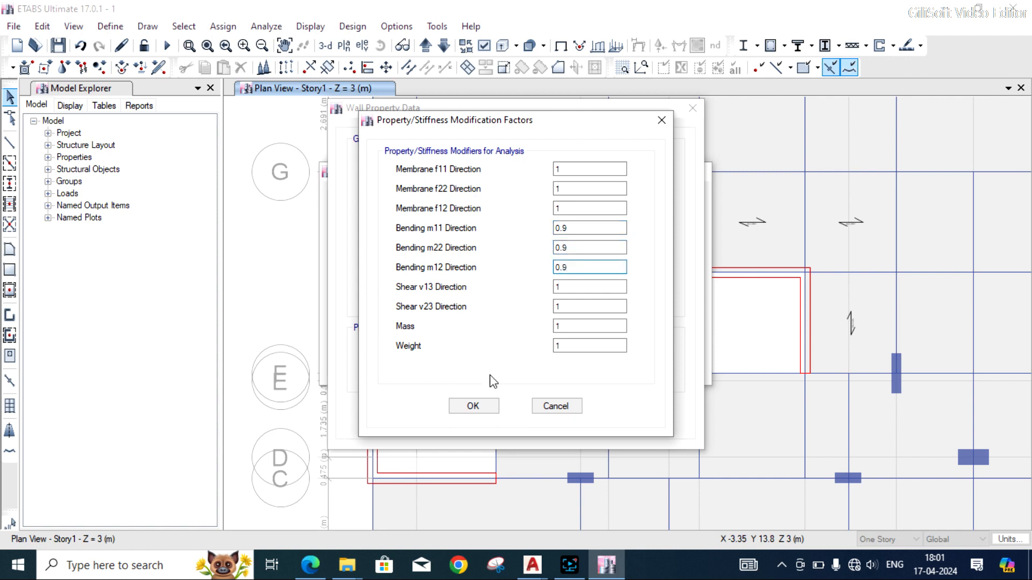
pyautogui.click(482, 412)
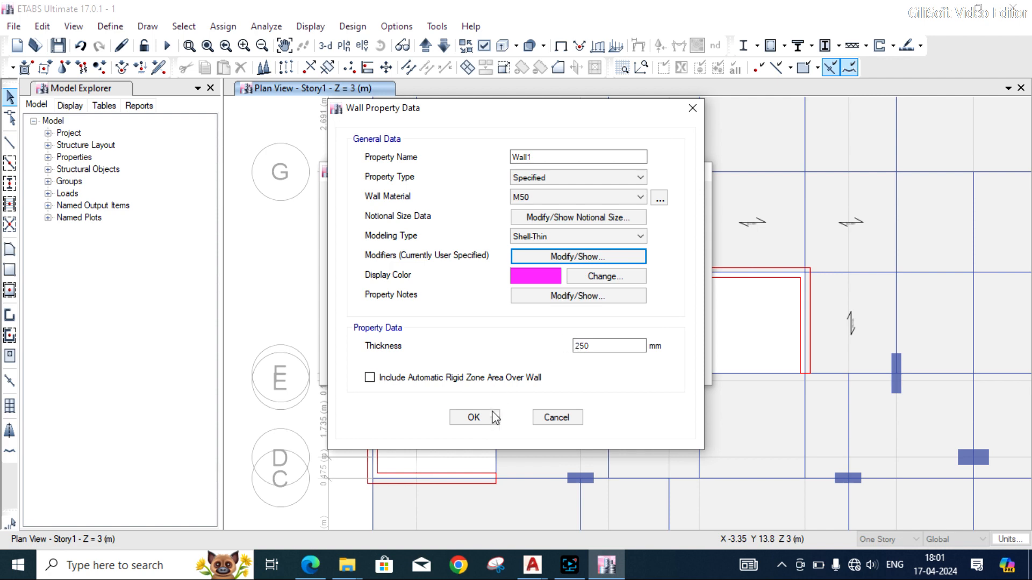
pyautogui.click(486, 419)
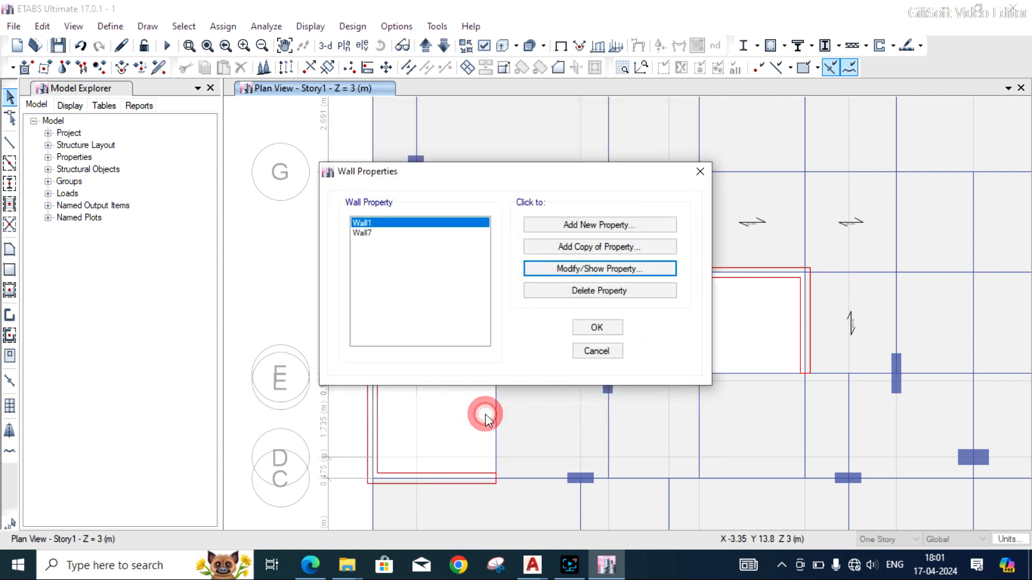
# - Set the material of wall property Wall7 to M50
pyautogui.click(369, 232)
pyautogui.click(552, 269)
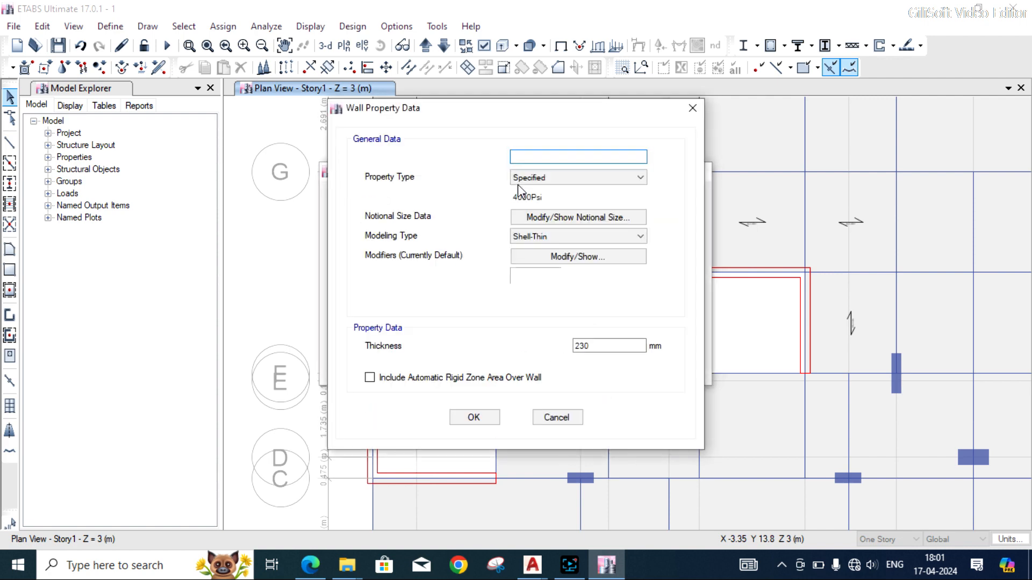
pyautogui.click(537, 197)
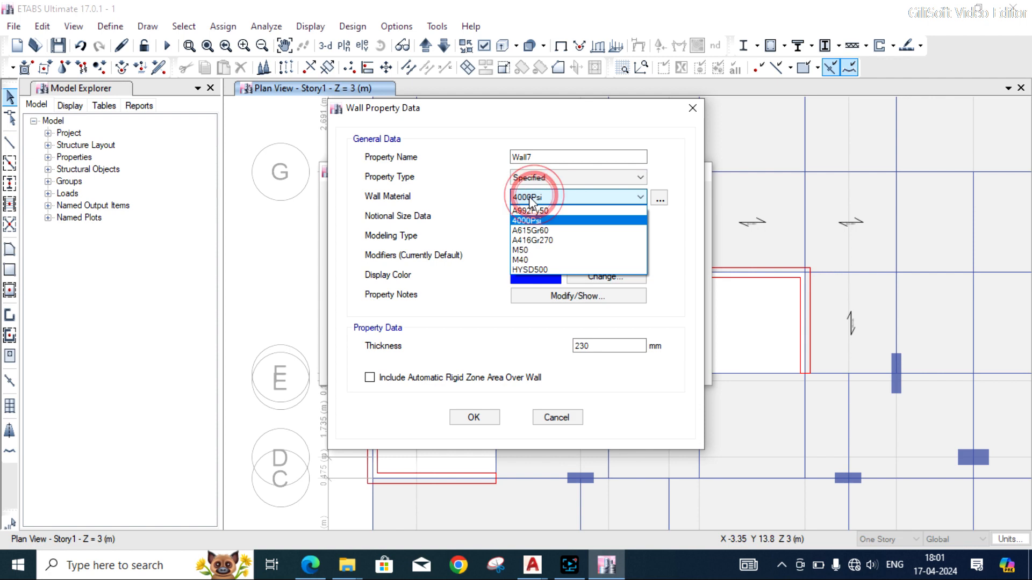
pyautogui.click(531, 253)
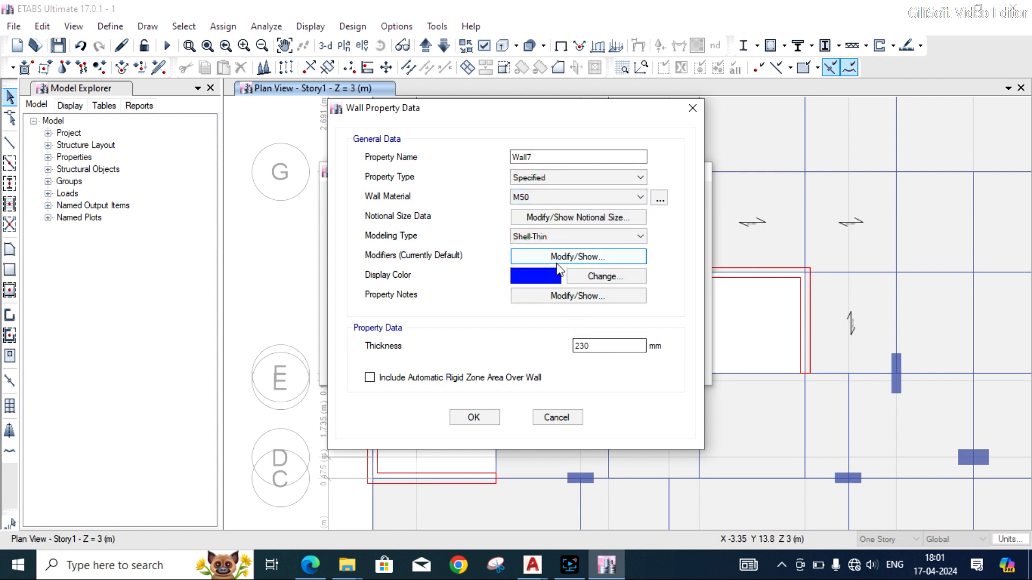
# - Set Wall7's bending m11, m22 and m12 stiffness modifiers to 0.9 and accept the wall properties
pyautogui.click(545, 257)
pyautogui.click(564, 226)
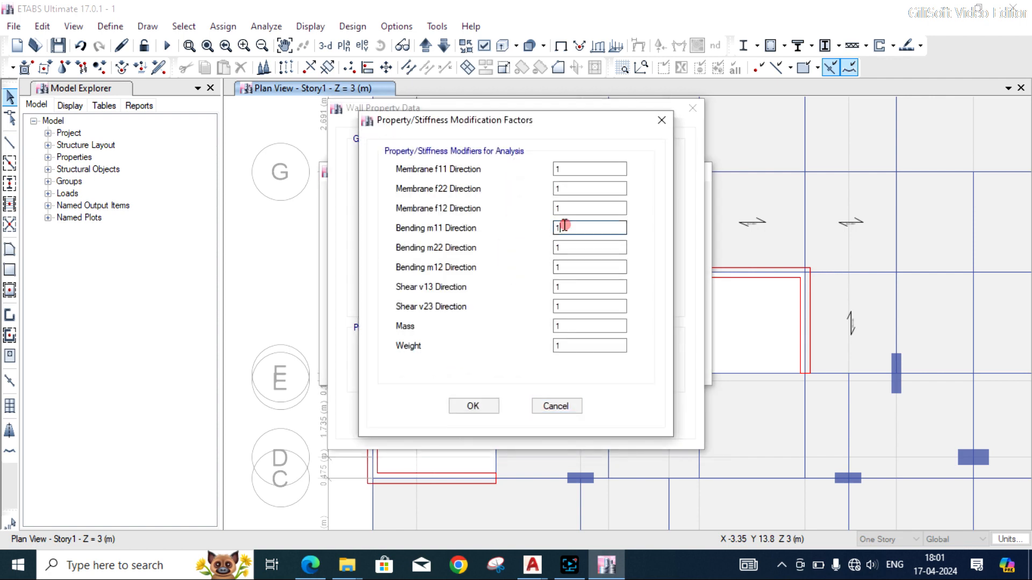
pyautogui.moveTo(564, 225); pyautogui.dragTo(557, 226)
pyautogui.write('0.9')
pyautogui.press('Tab')
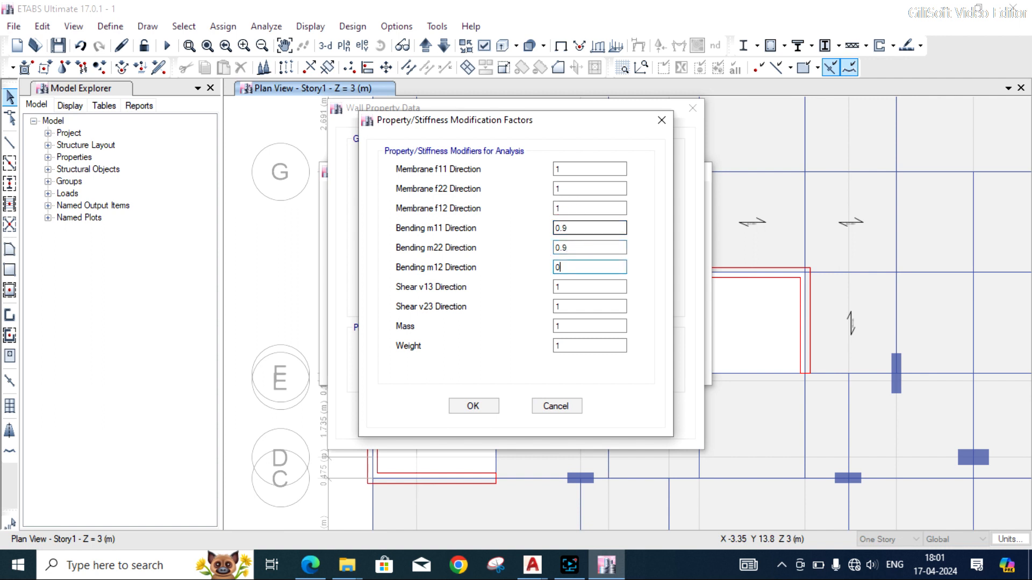
pyautogui.click(473, 405)
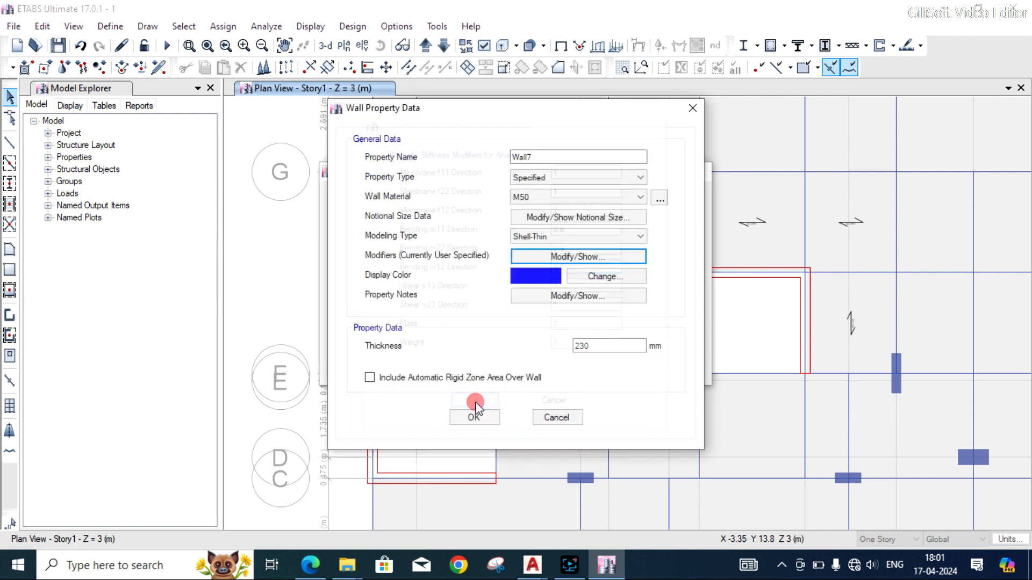
pyautogui.click(475, 417)
pyautogui.click(596, 327)
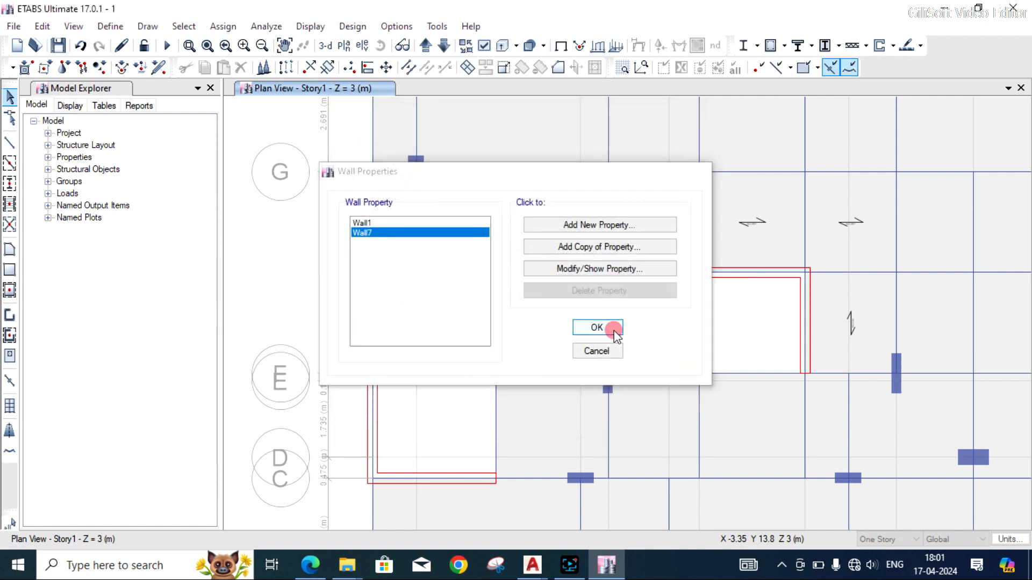
# - Examine the floor plans in the AutoCAD drawing residential+commercial.dwg and return to the Story1 plan in ETABS
pyautogui.scroll(-3, 415, 285)
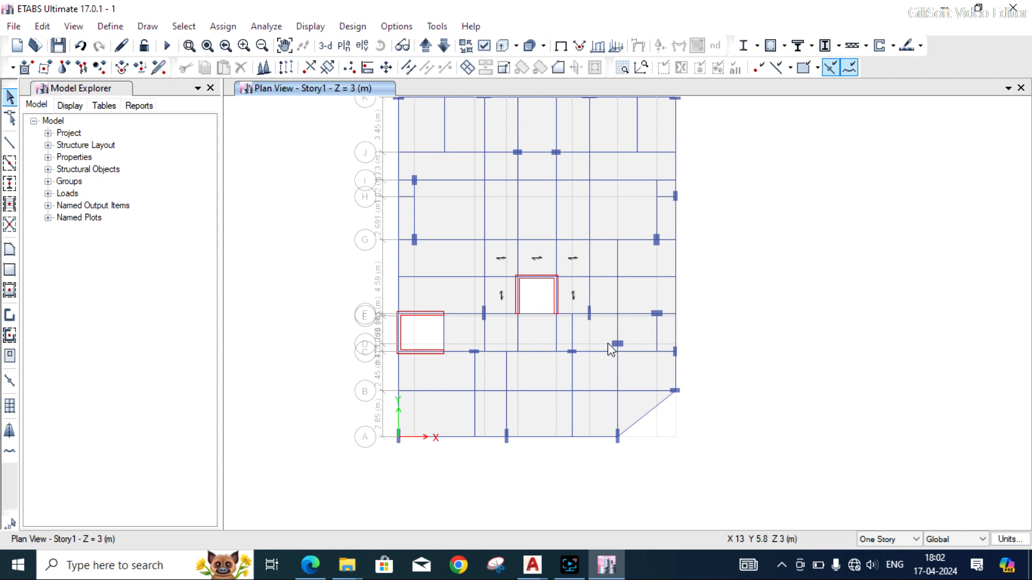
pyautogui.scroll(-3, 611, 349)
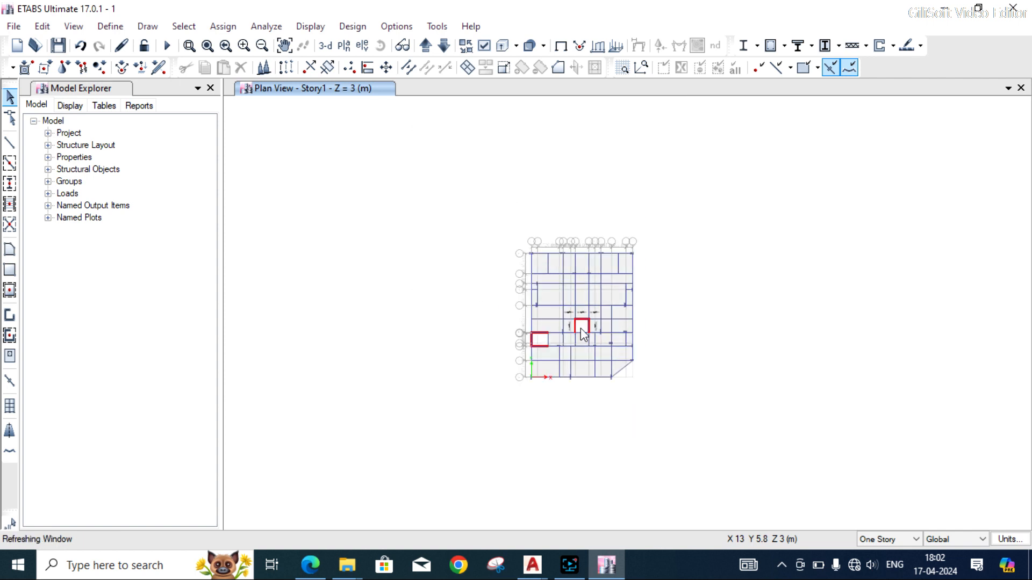
pyautogui.scroll(3, 583, 334)
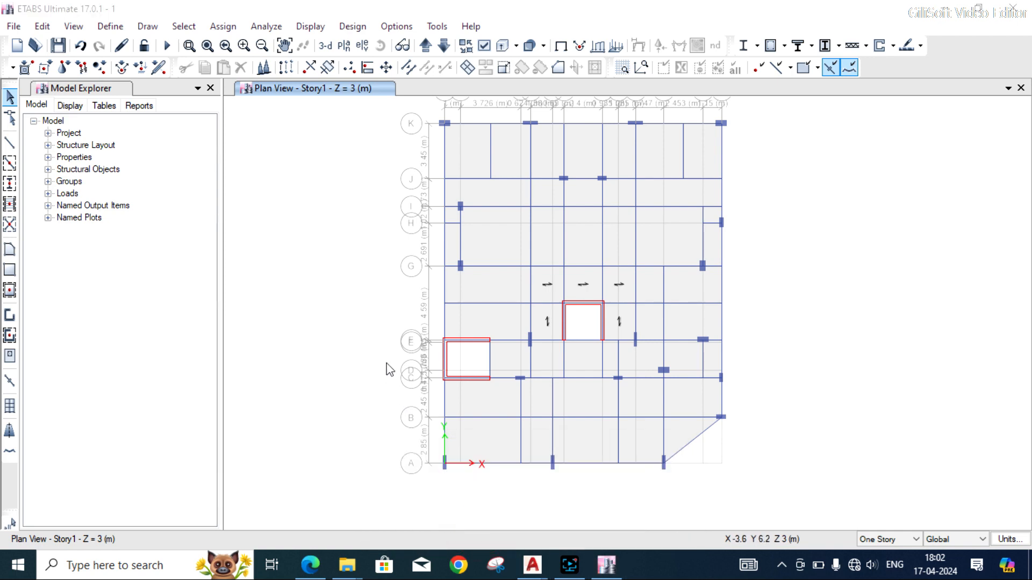
pyautogui.scroll(-6, 529, 327)
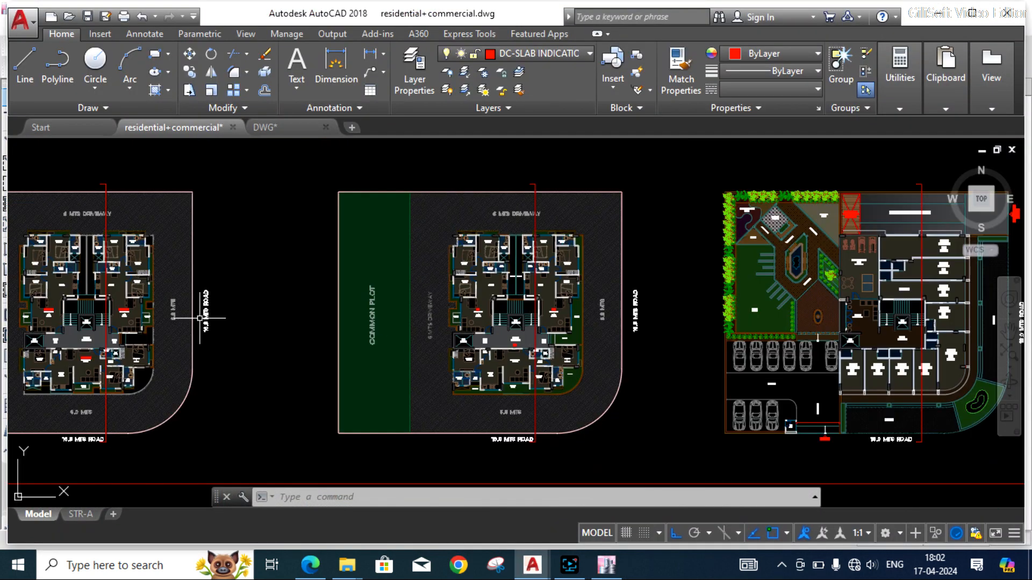
pyautogui.scroll(-5, 204, 319)
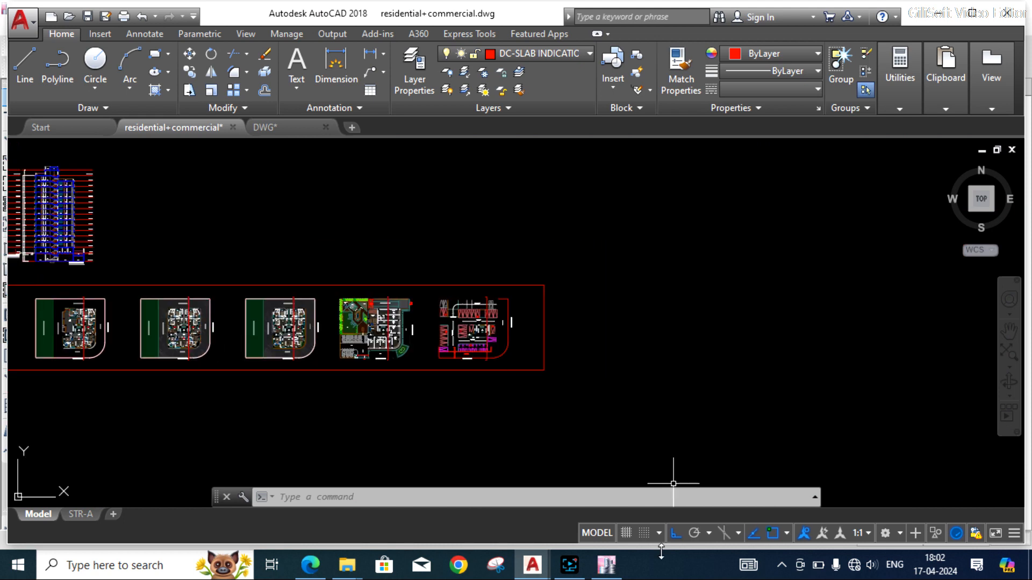
pyautogui.click(606, 564)
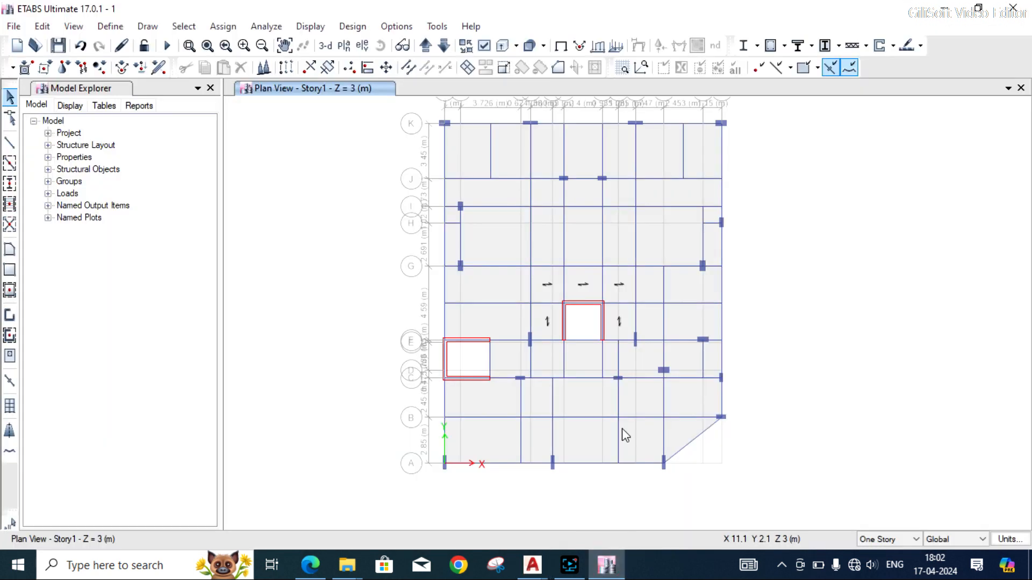